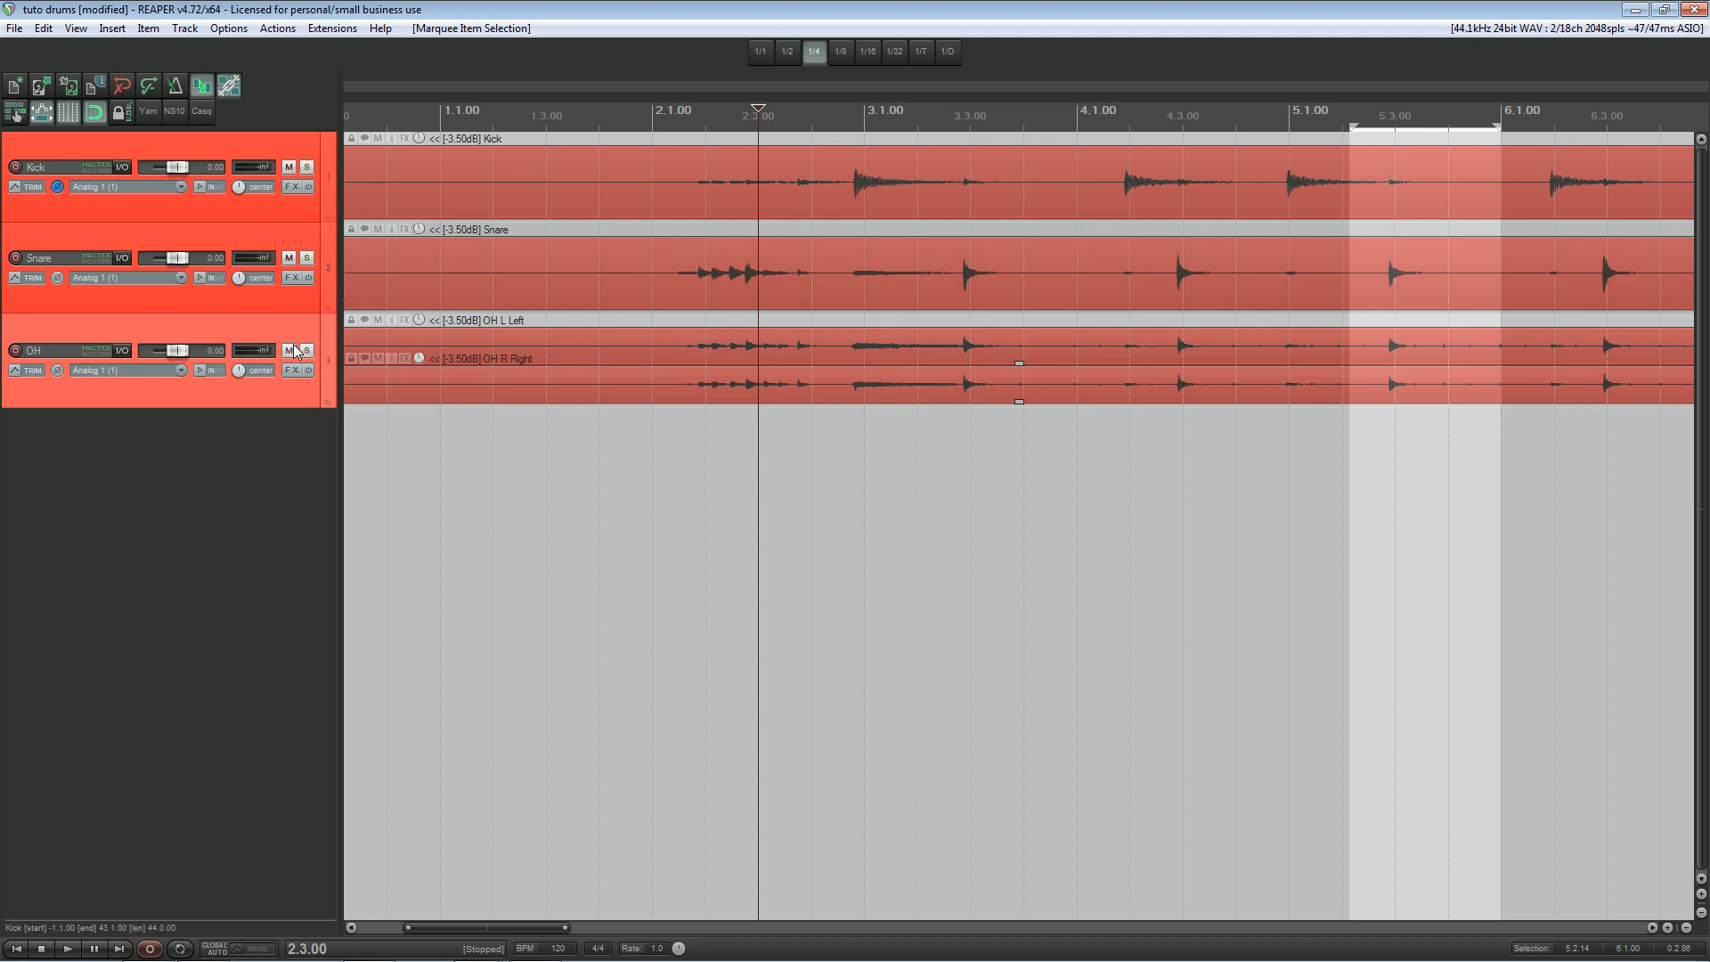
# Play the drum tracks from position 2.1.00 to hear the performance, and stop after a few measures.
pyautogui.click(656, 116)
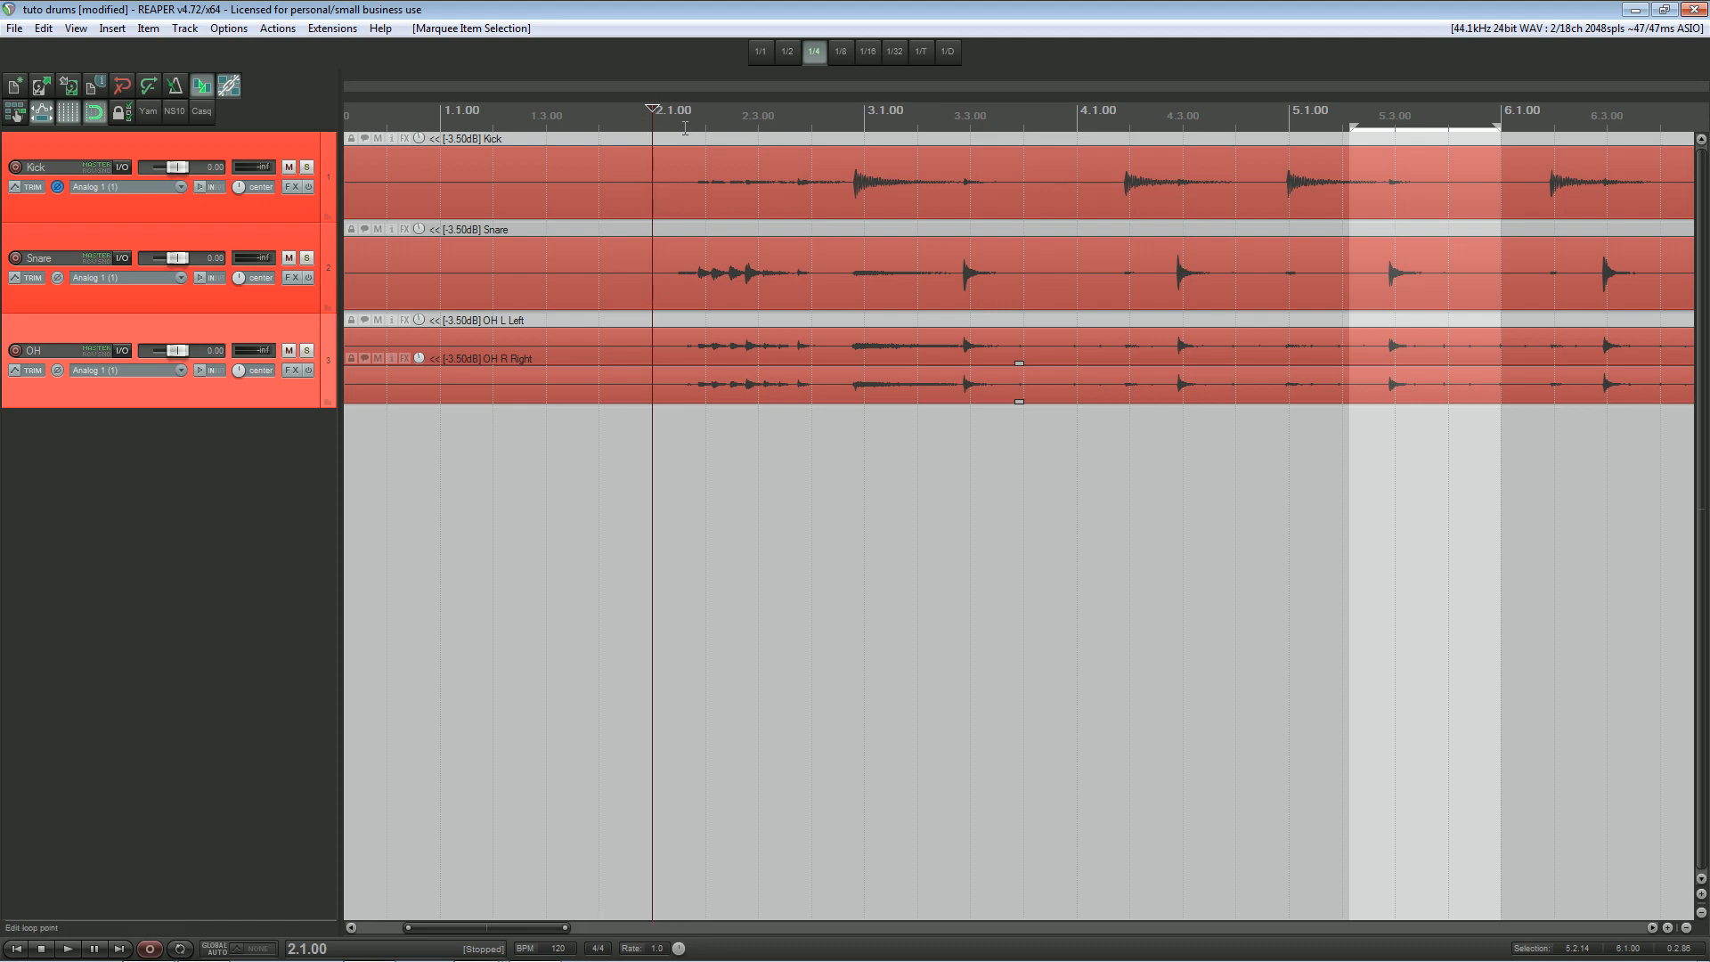
pyautogui.press('space')
pyautogui.scroll(3, 731, 181)
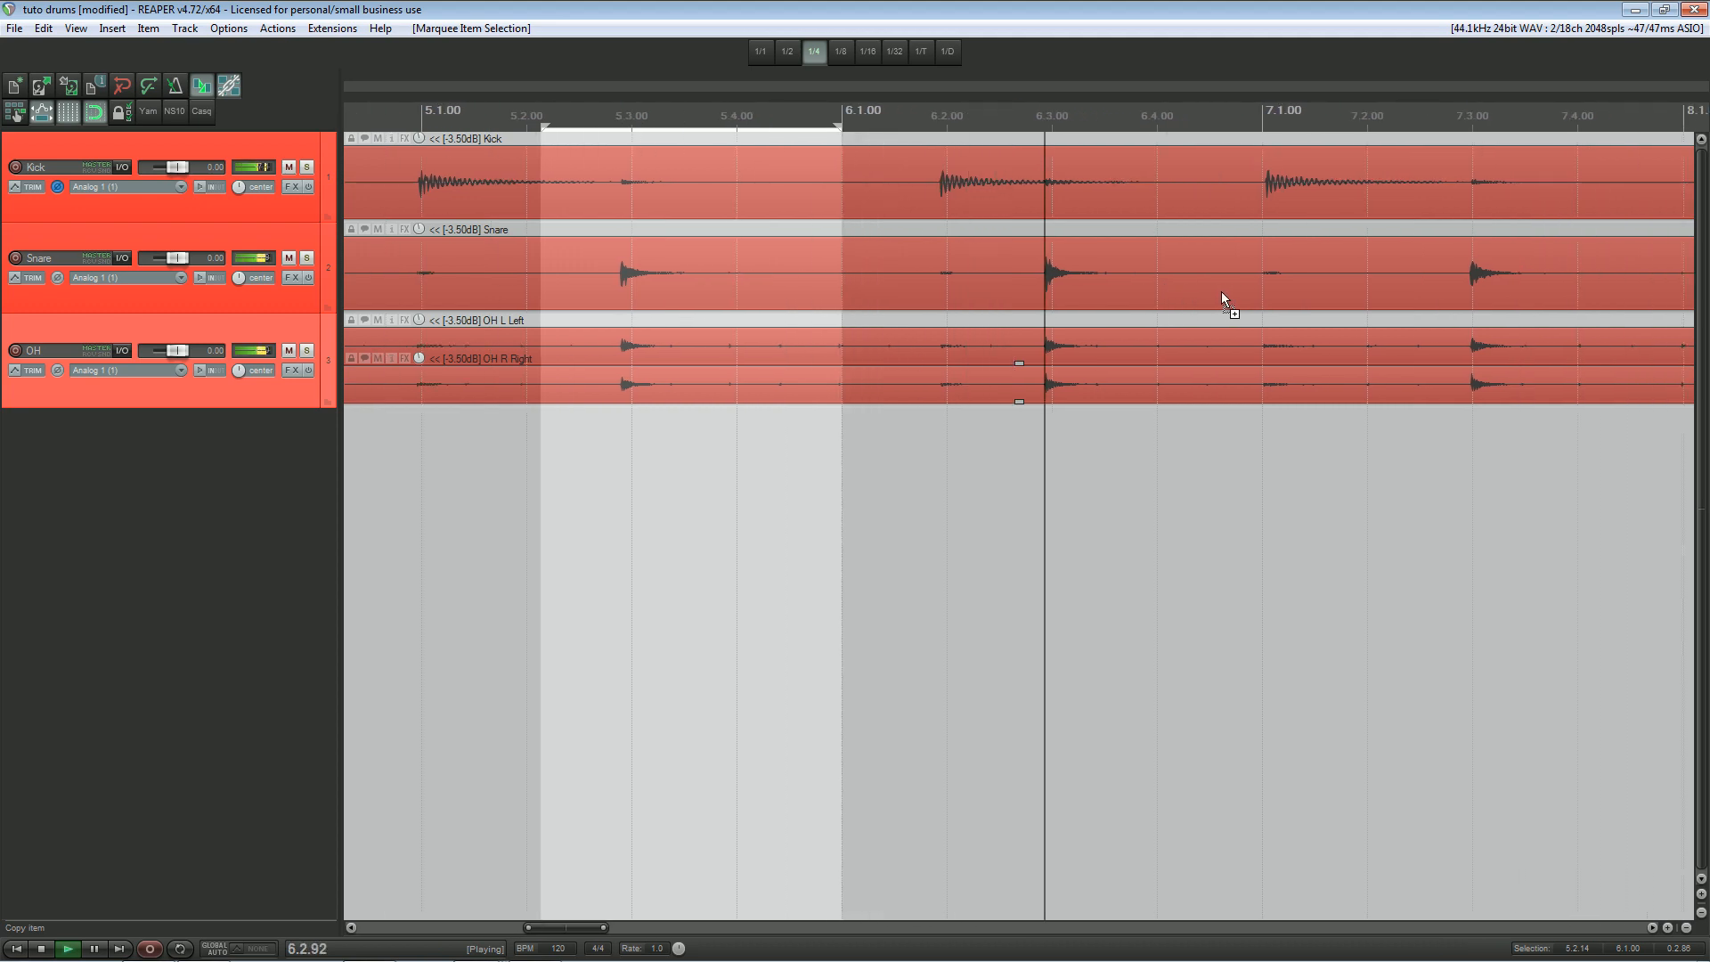
pyautogui.press('space')
# Examine how the kick, snare and overhead hits line up with the grid over the first measures.
pyautogui.scroll(-5, 841, 281)
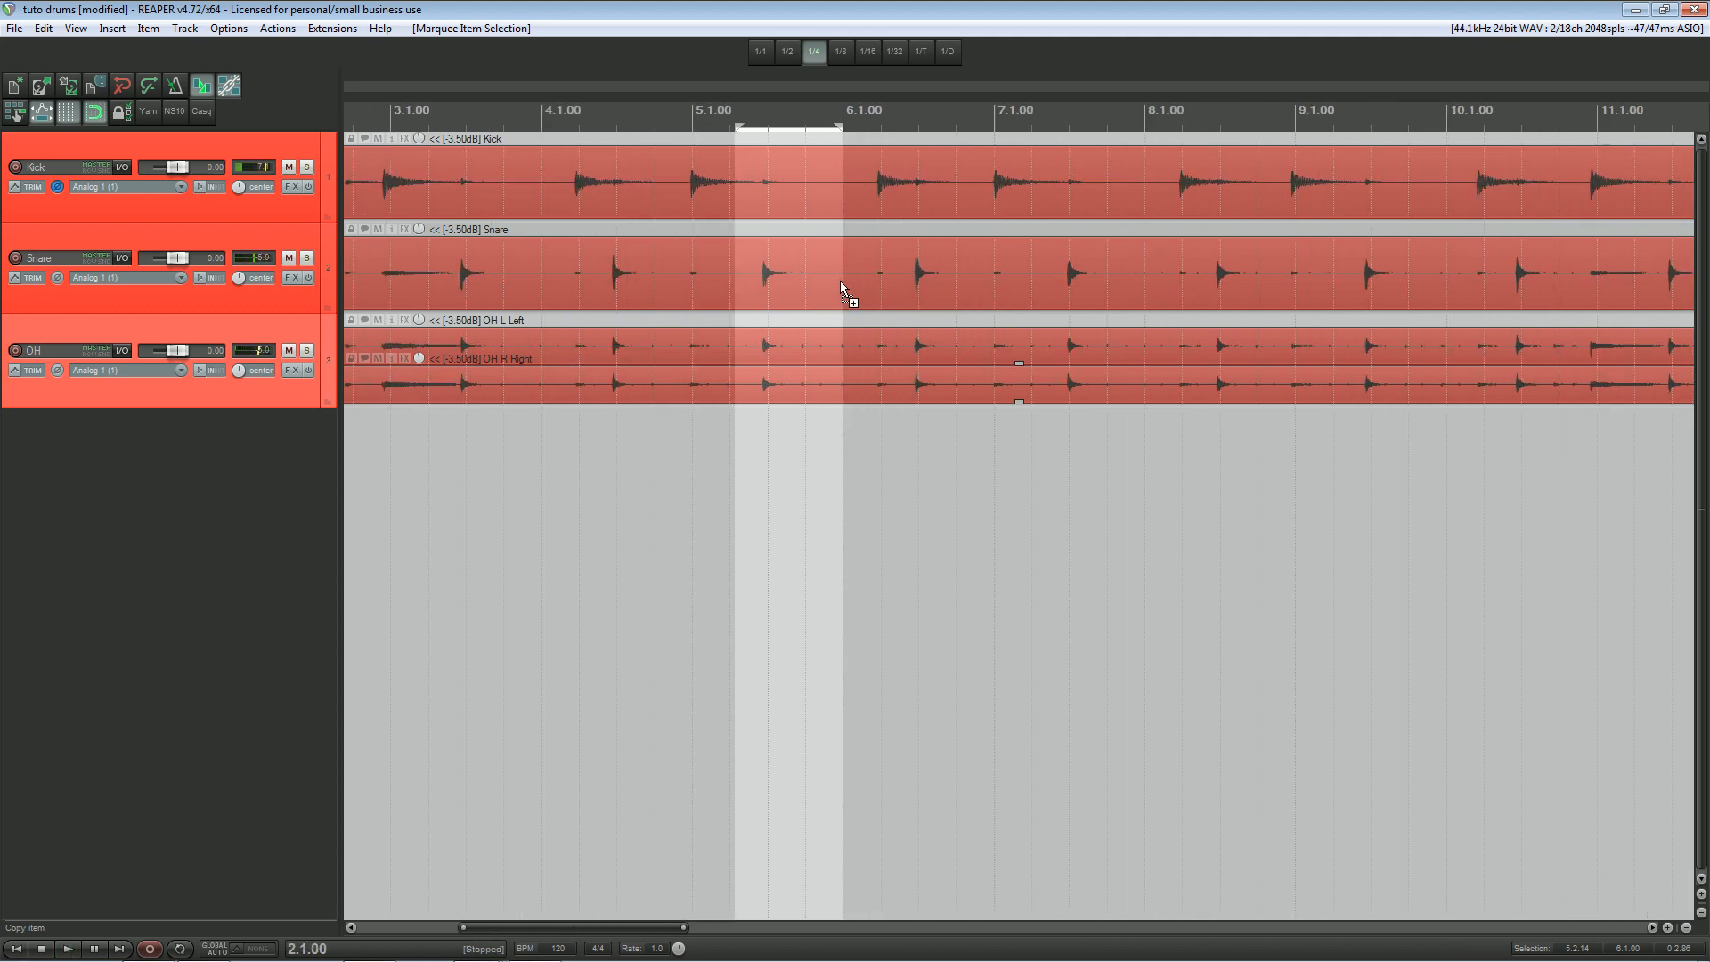
pyautogui.scroll(4, 744, 253)
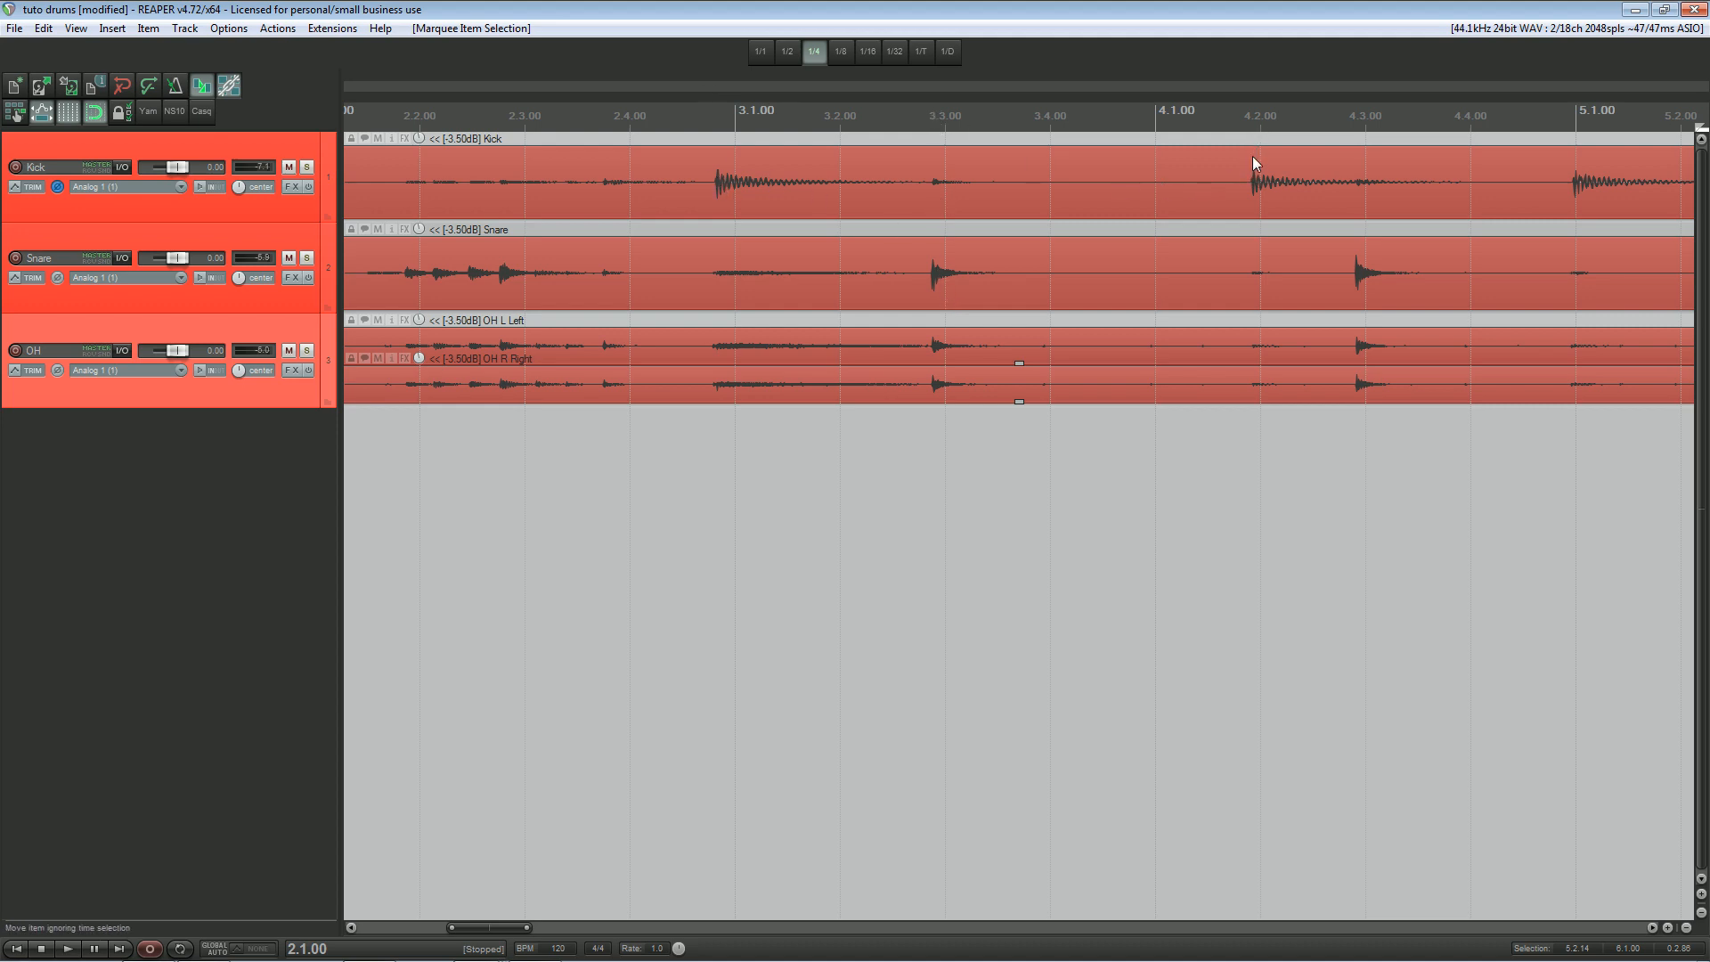
pyautogui.scroll(-3, 1095, 178)
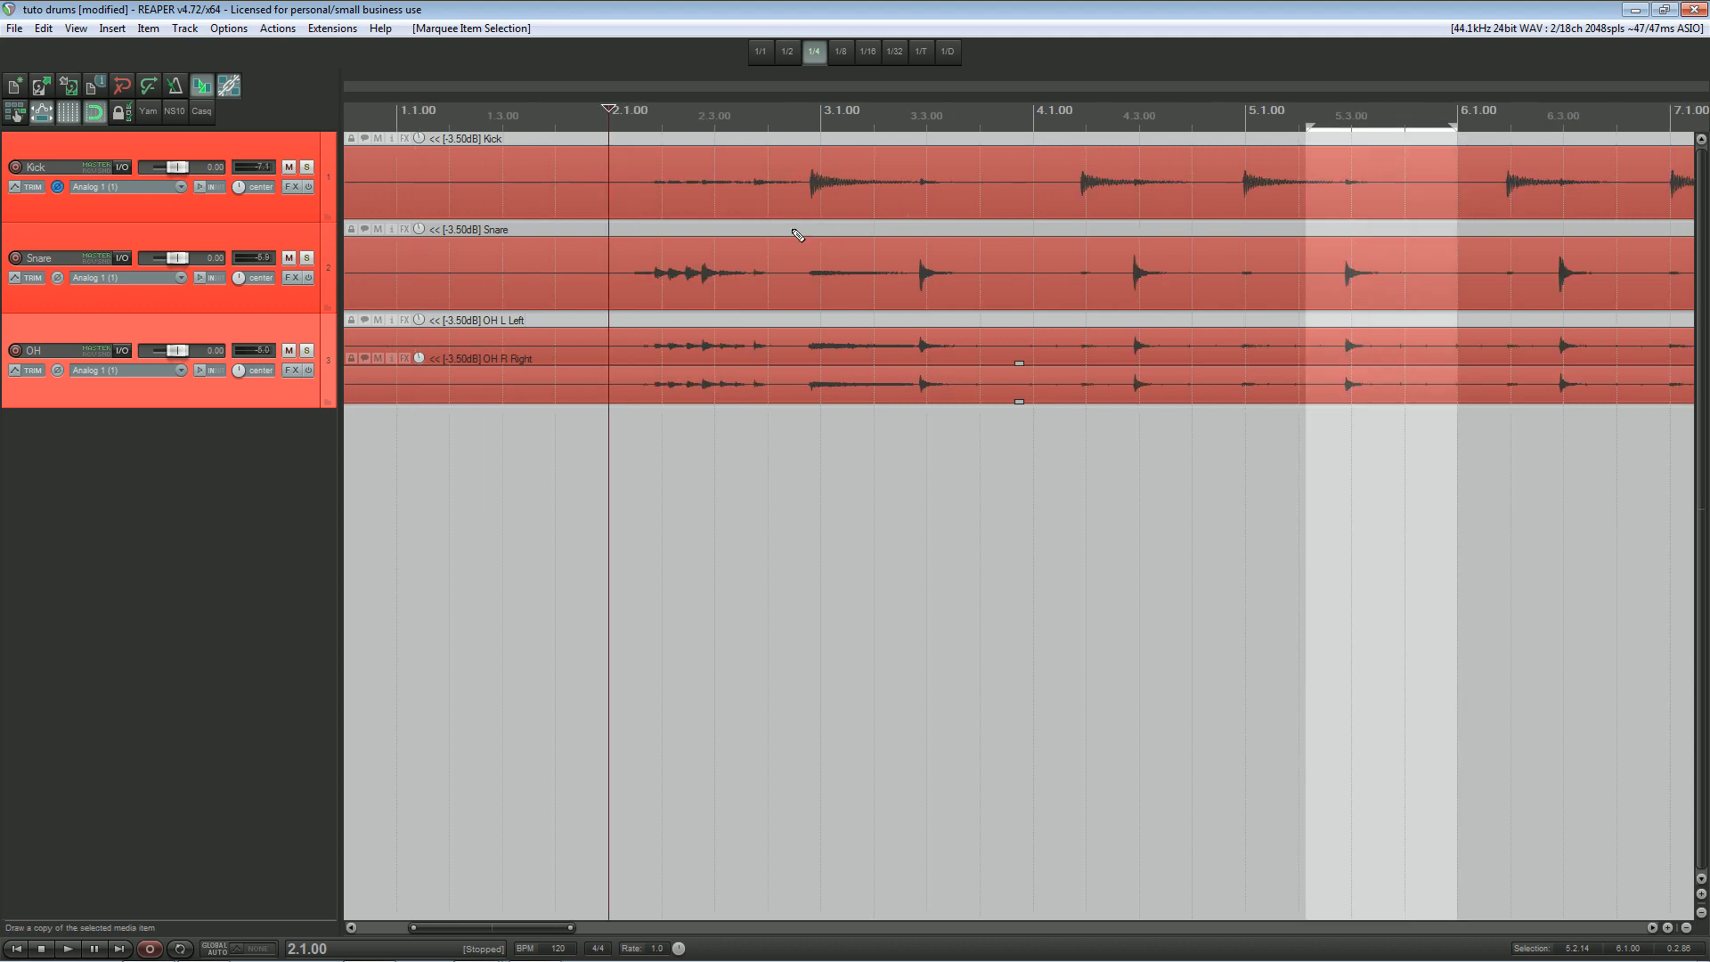
pyautogui.scroll(1, 895, 253)
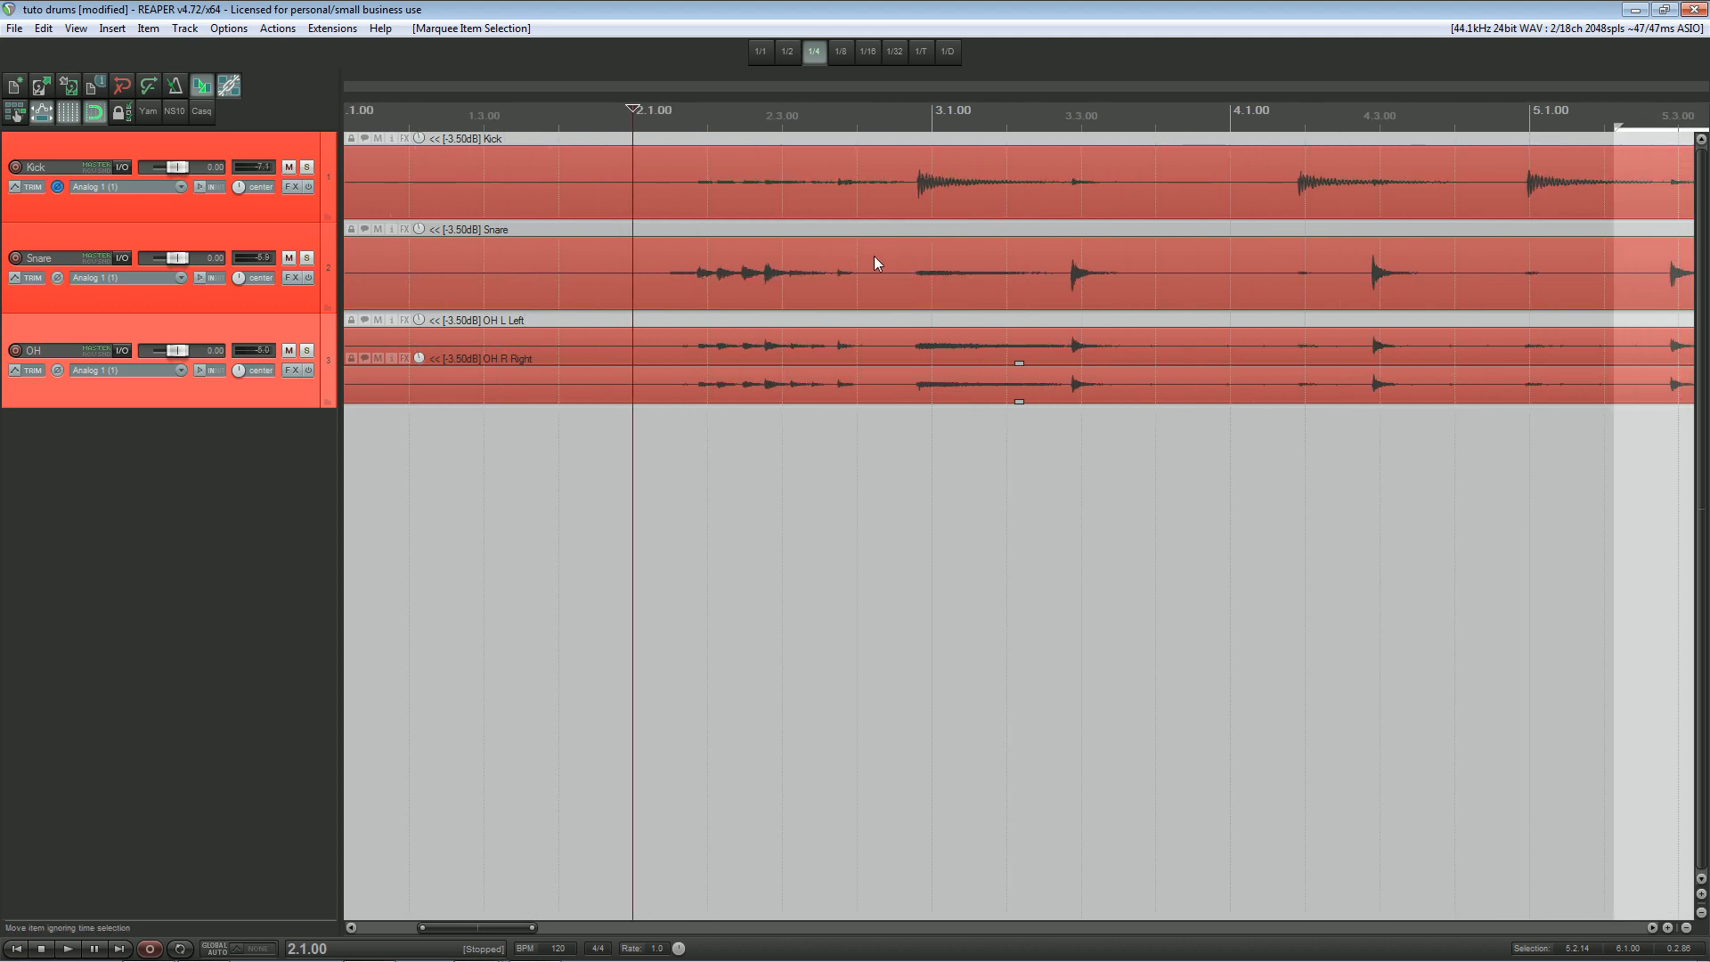
pyautogui.scroll(-2, 942, 231)
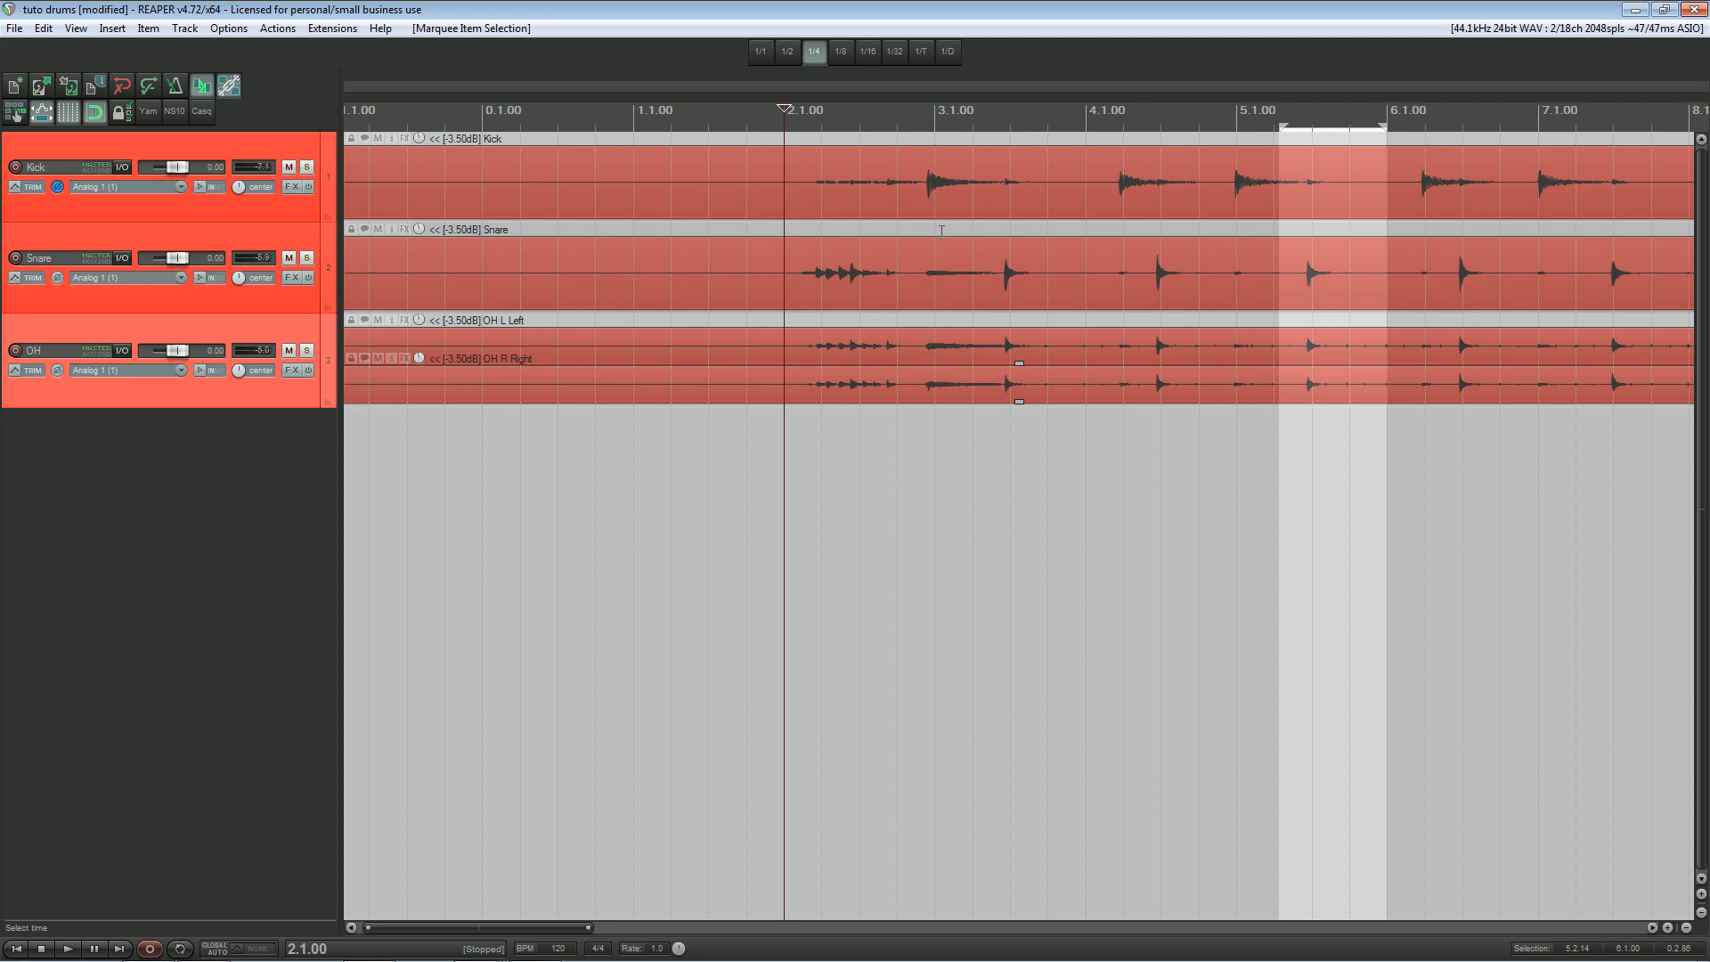
pyautogui.scroll(2, 896, 227)
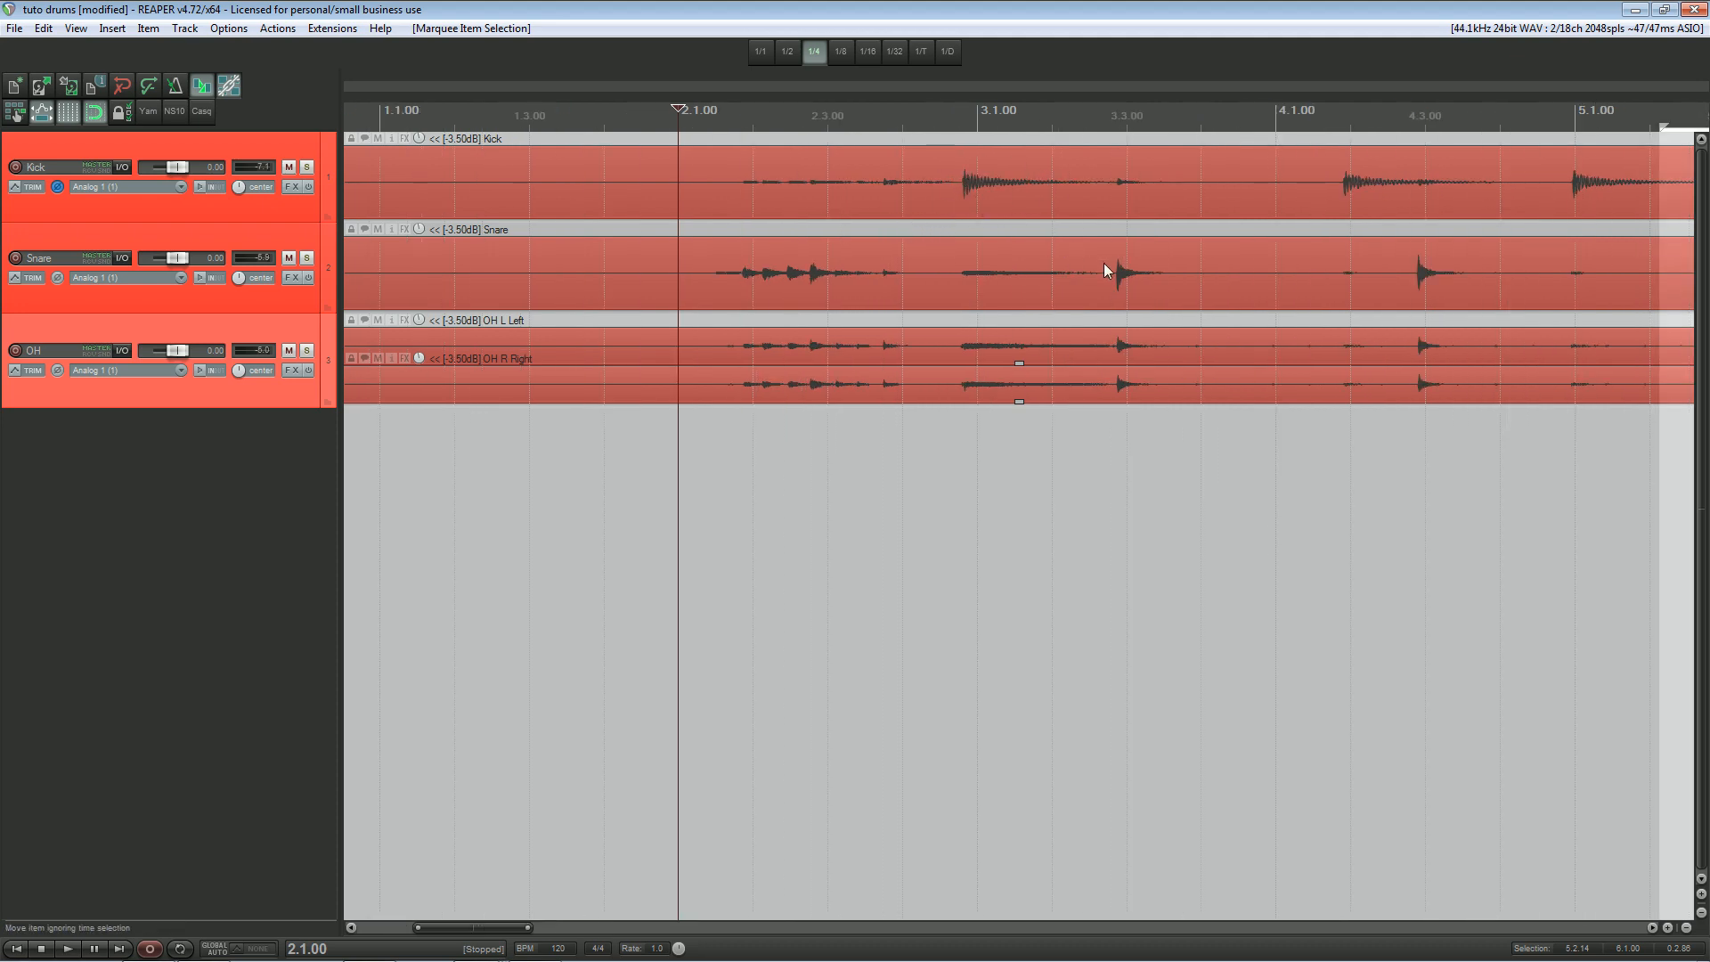
pyautogui.scroll(-3, 1134, 264)
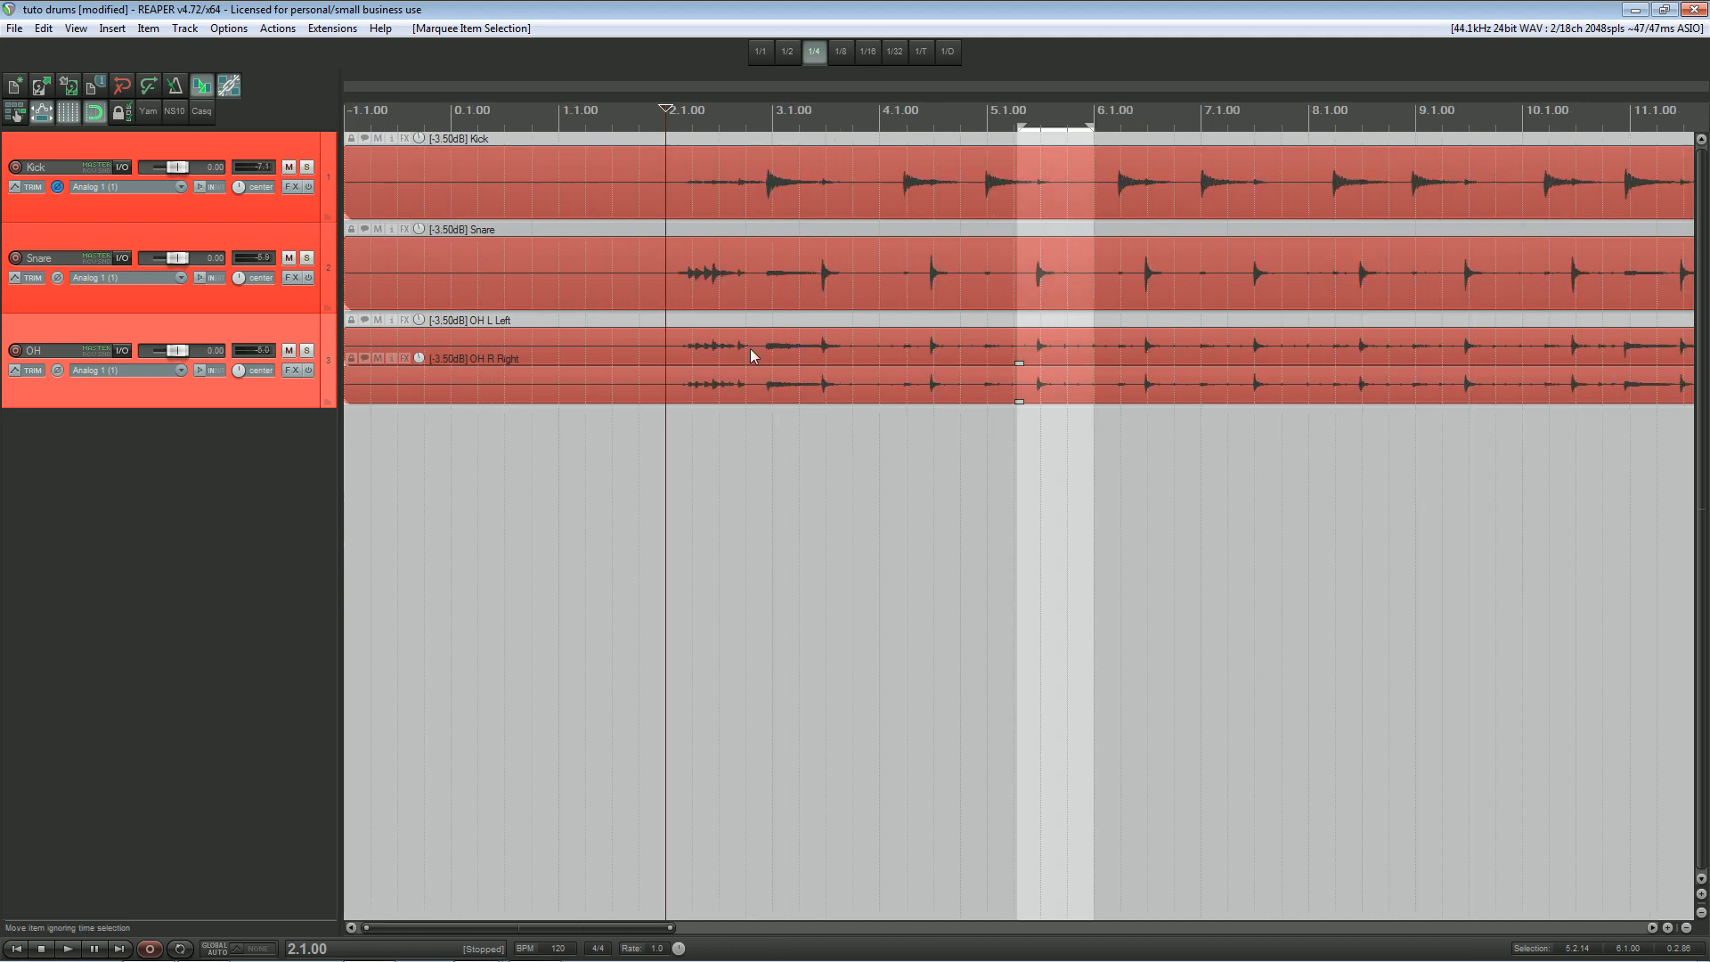
pyautogui.scroll(-1, 750, 357)
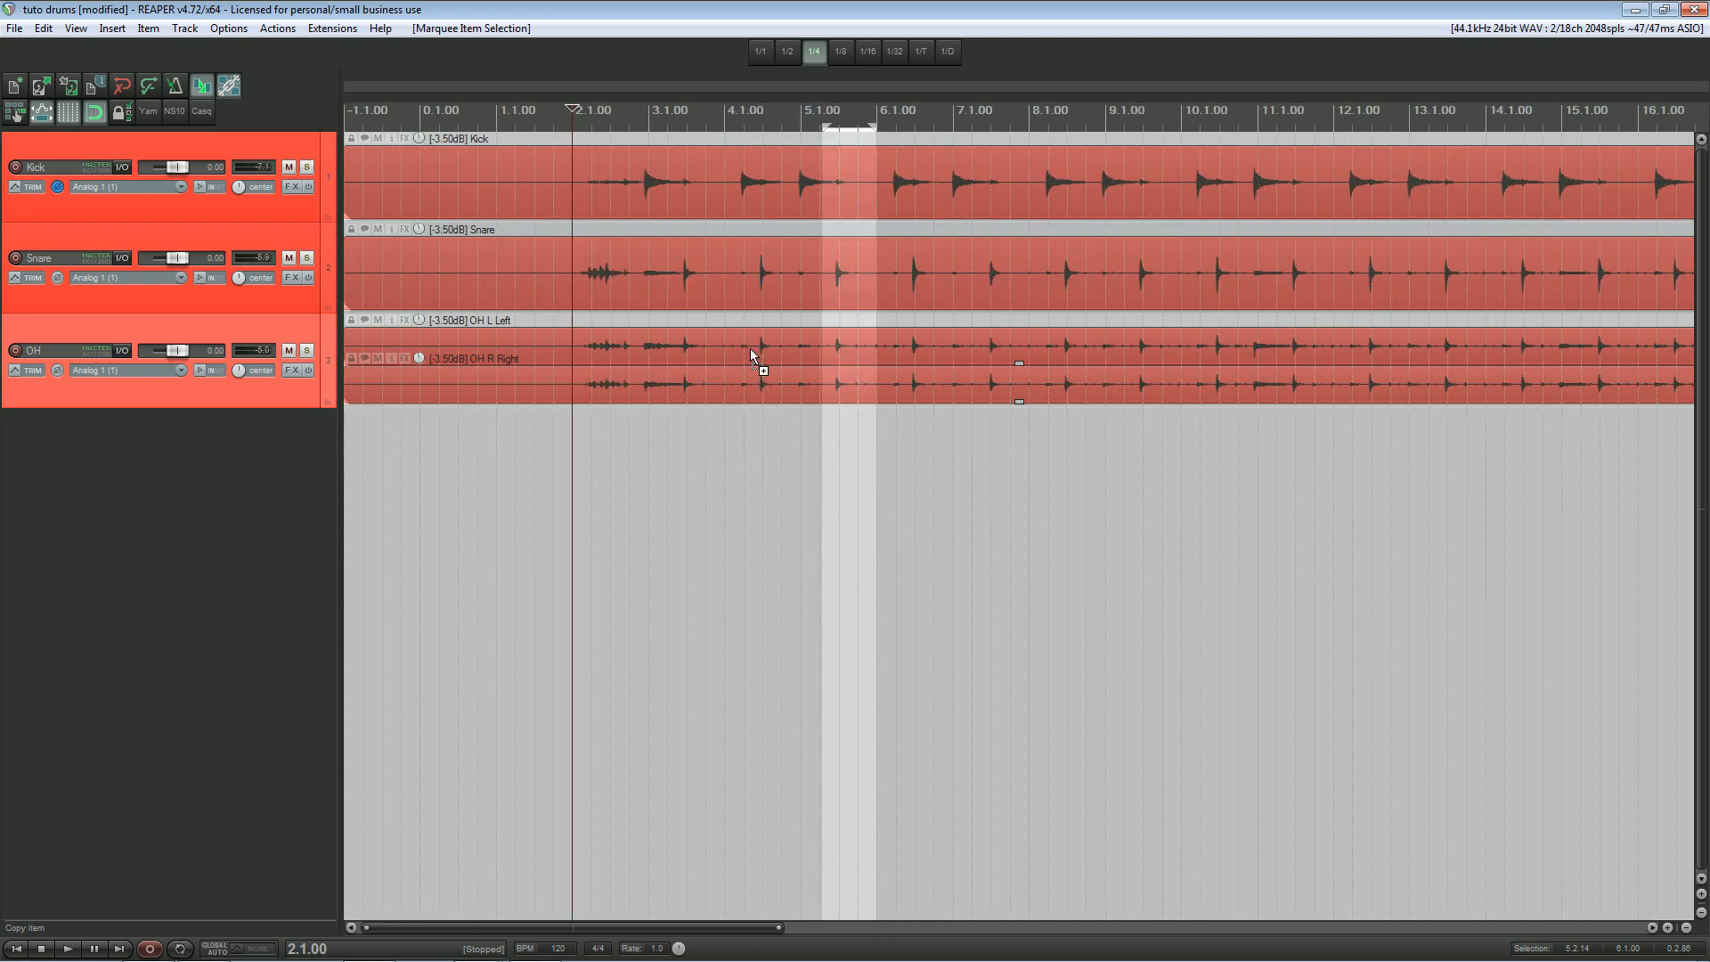
# Select the Kick, Snare, OH L Left and OH R Right items together and group them.
pyautogui.scroll(-2, 864, 464)
pyautogui.moveTo(1076, 484); pyautogui.dragTo(695, 185)
pyautogui.scroll(-3, 708, 187)
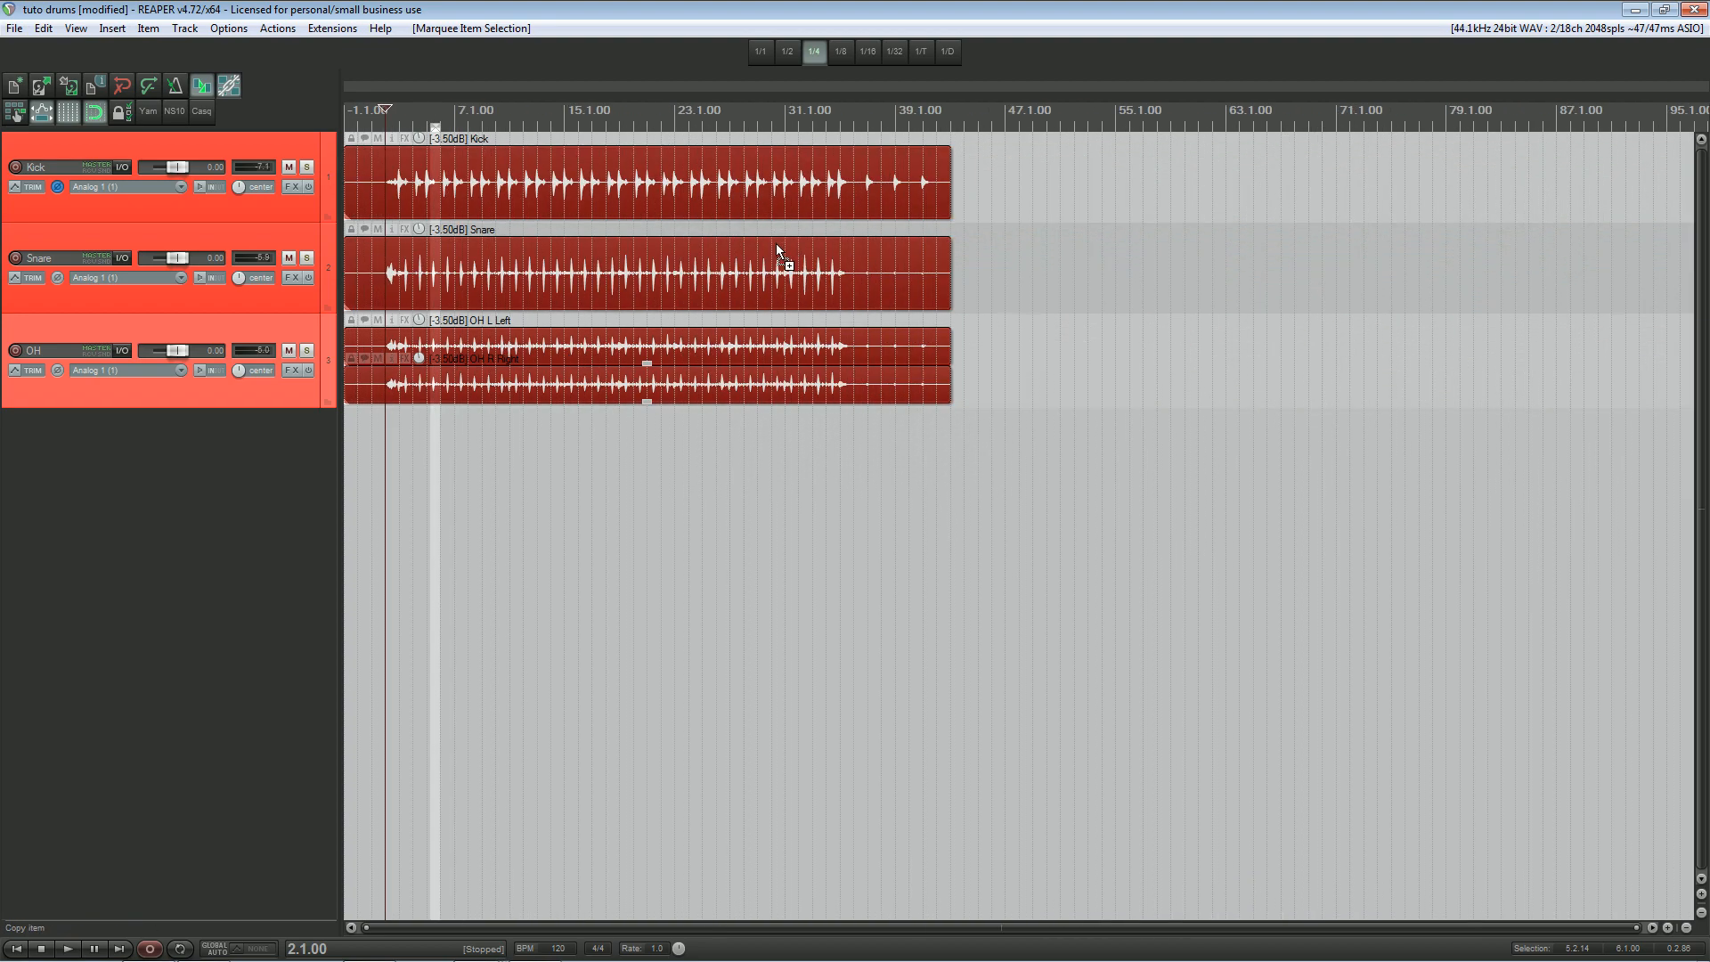
pyautogui.scroll(2, 493, 379)
pyautogui.scroll(2, 494, 380)
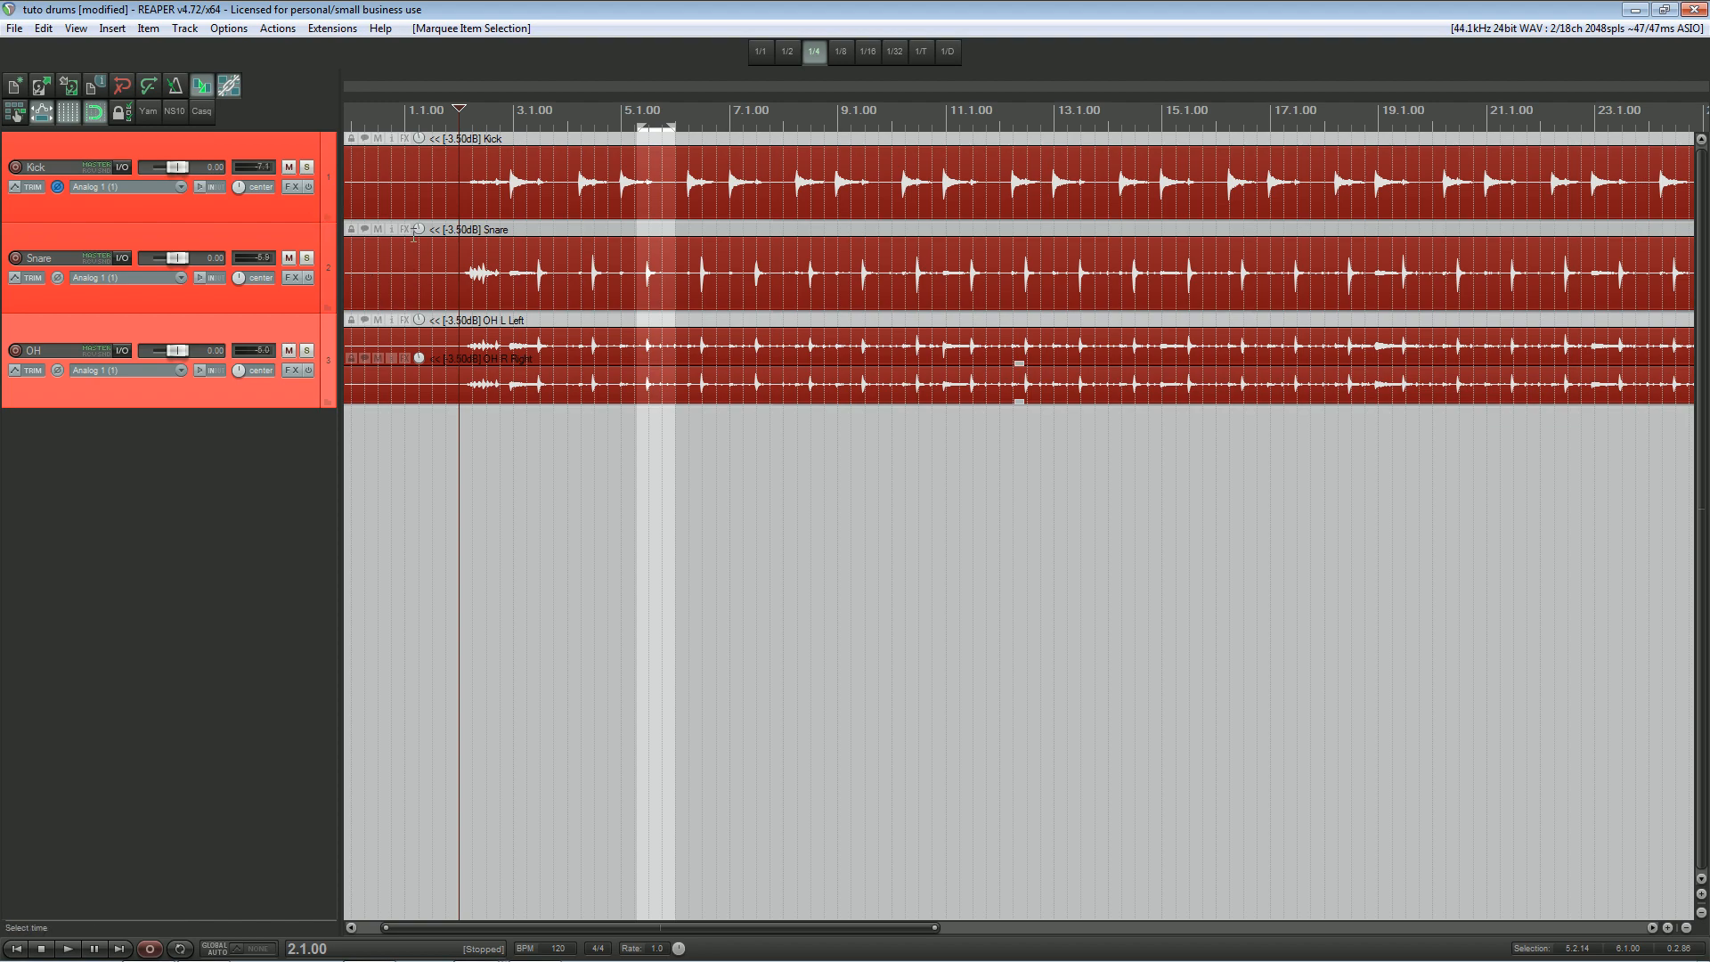
pyautogui.hotkey('ctrl', 'g')
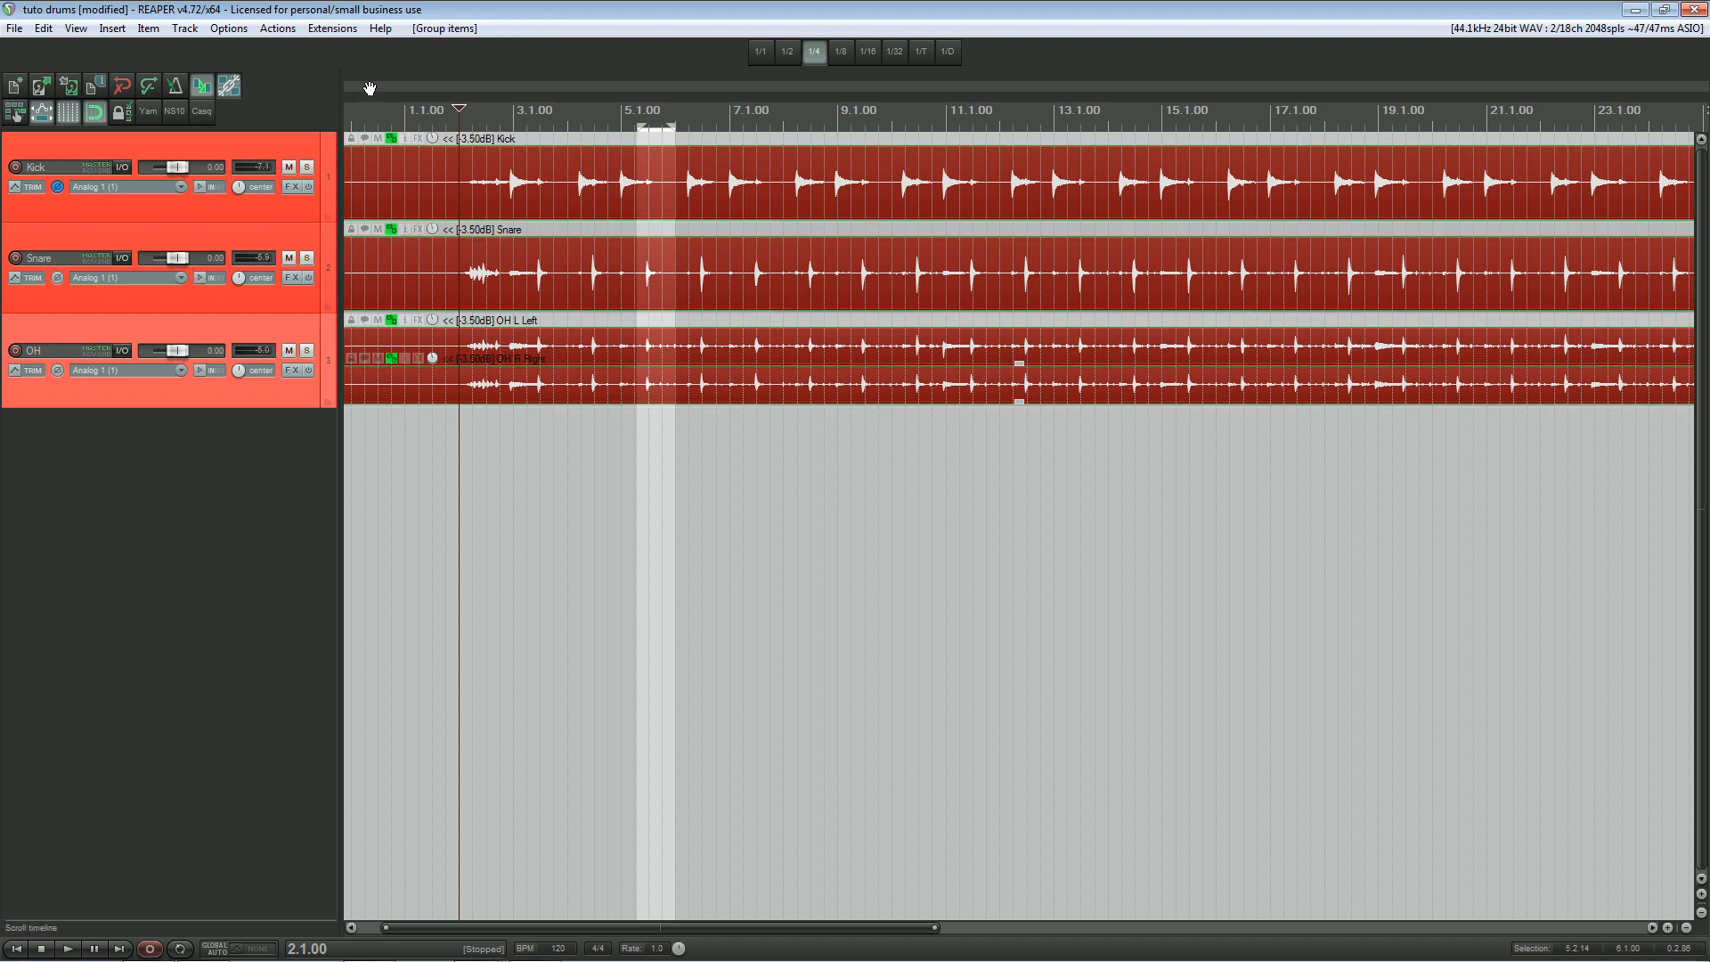
# Look up the action assigned to the G shortcut and check whether item grouping is enabled.
pyautogui.click(277, 28)
pyautogui.click(315, 50)
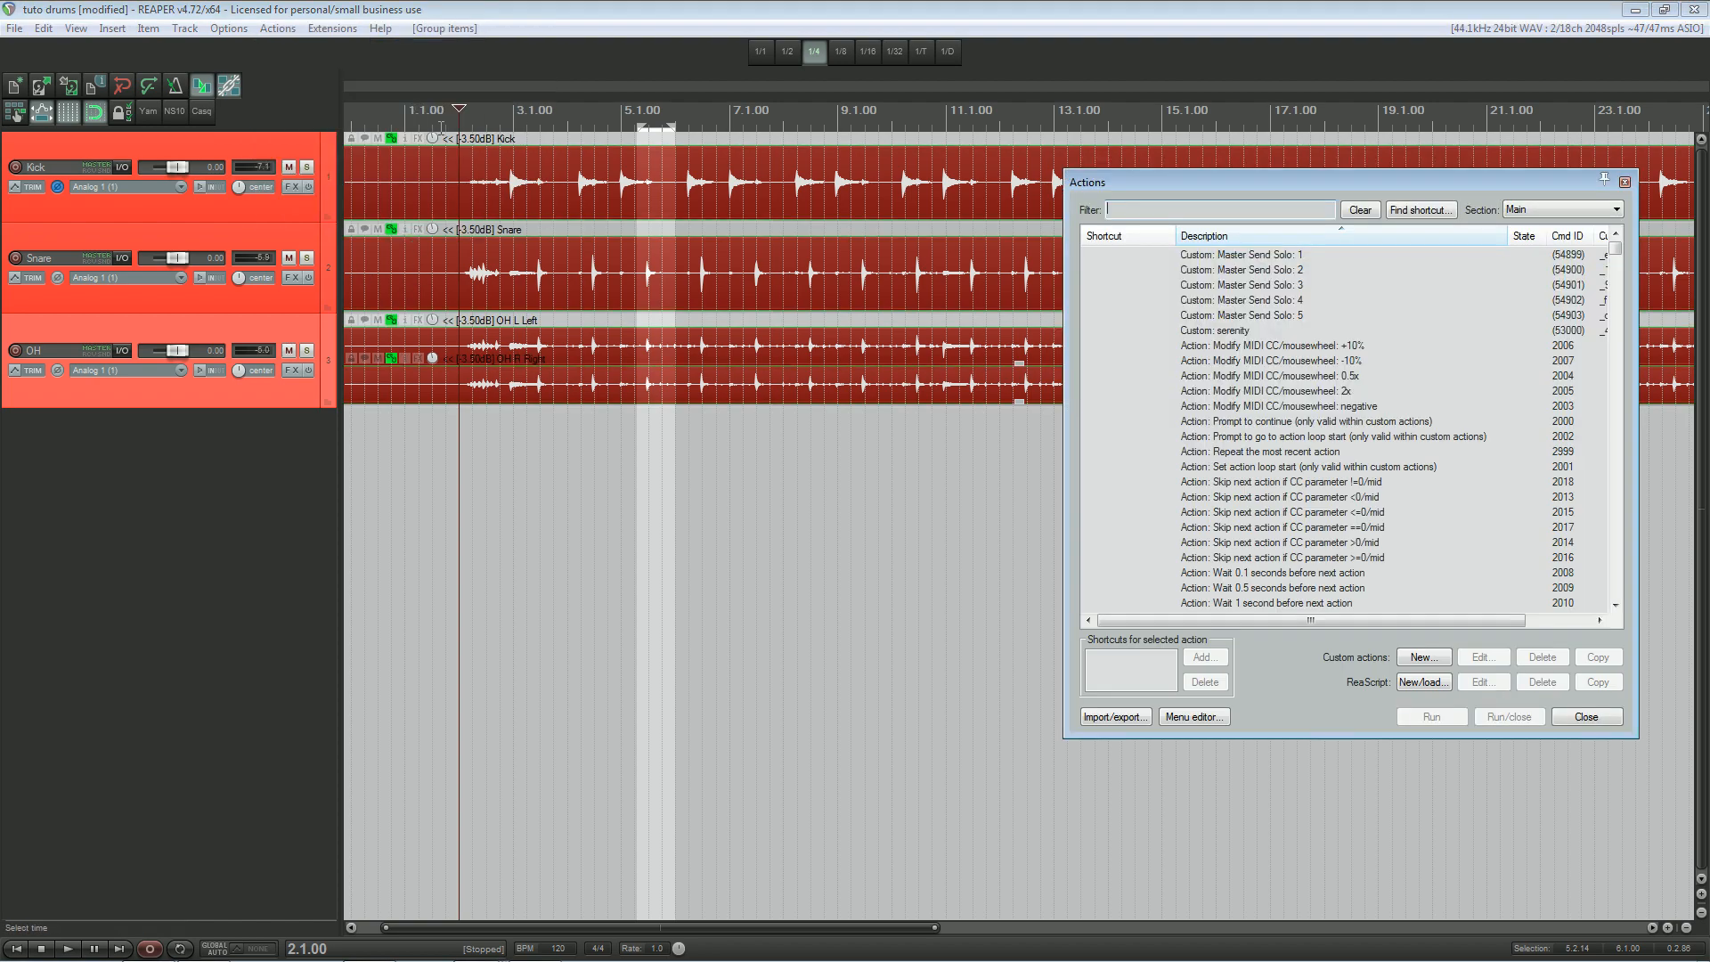
pyautogui.click(1400, 213)
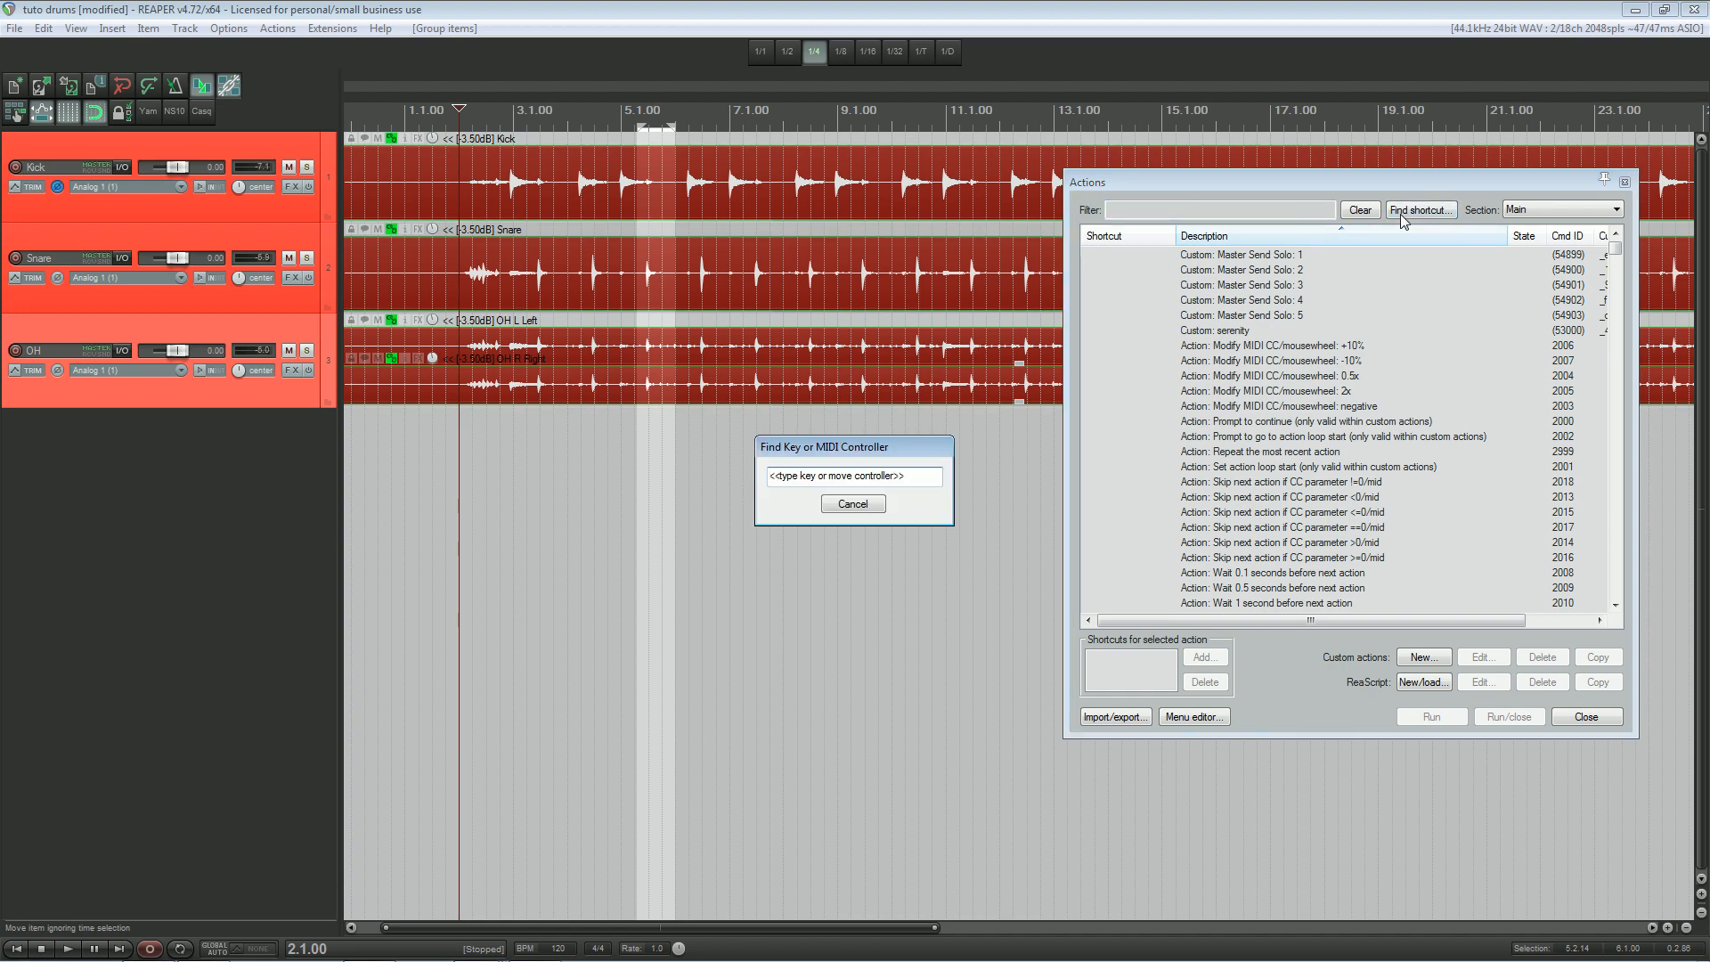
pyautogui.press('g')
pyautogui.moveTo(1223, 182); pyautogui.dragTo(891, 116)
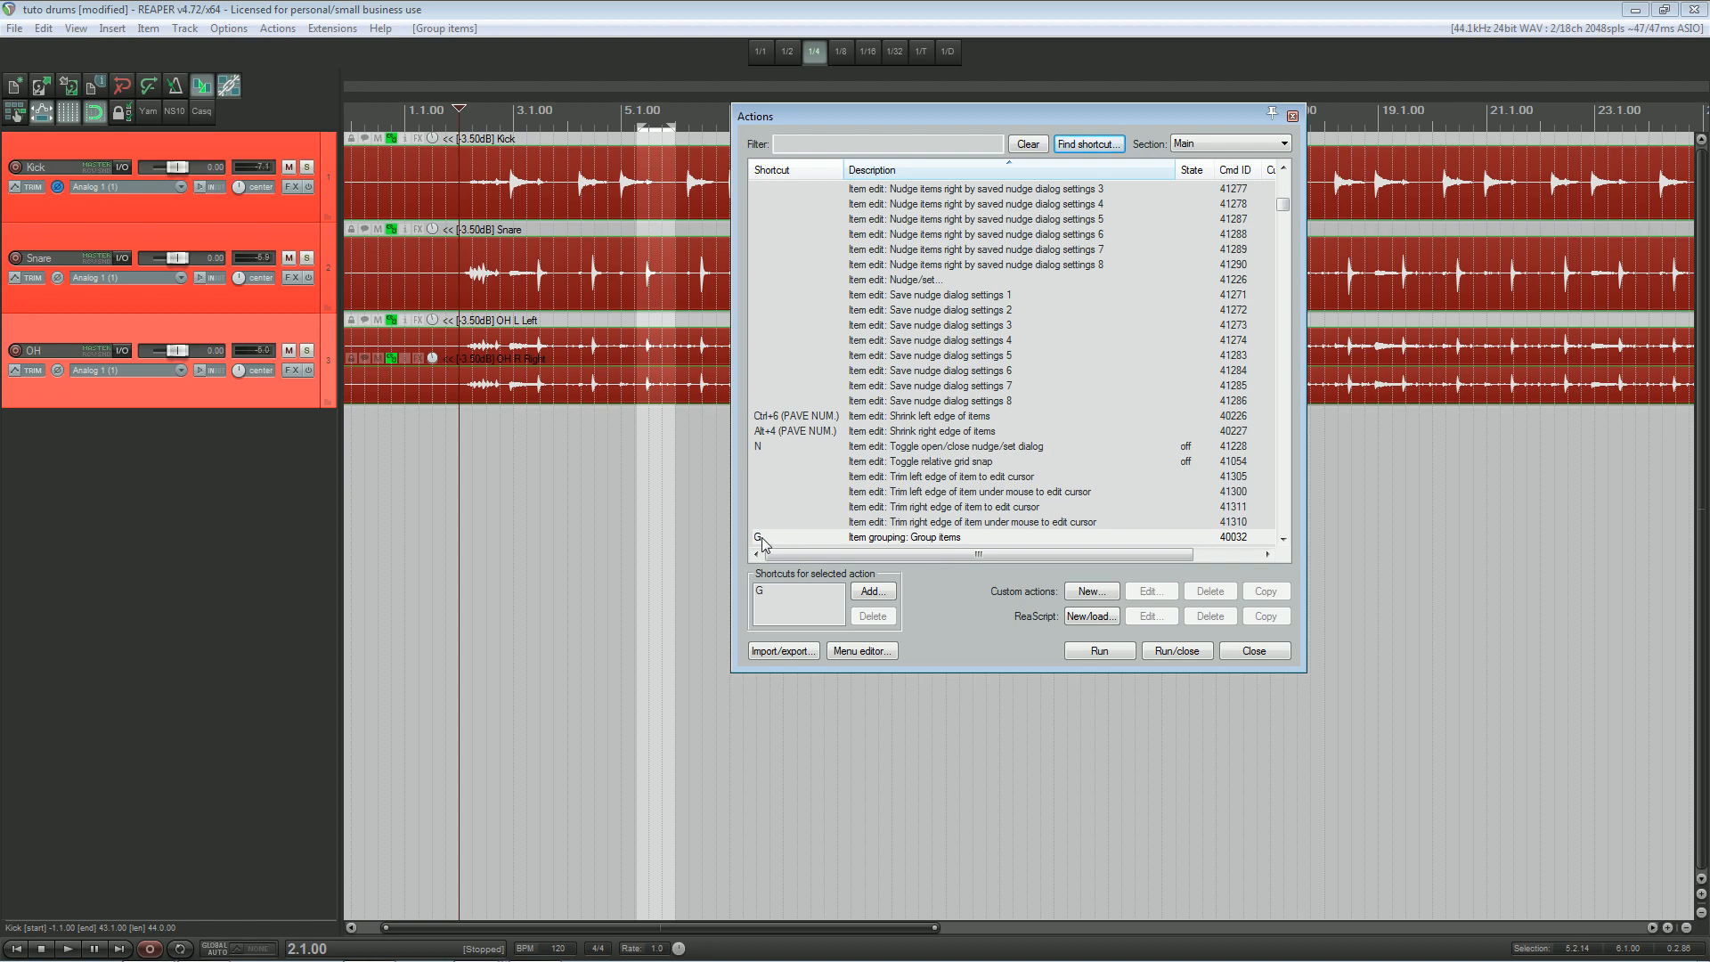
pyautogui.click(1292, 116)
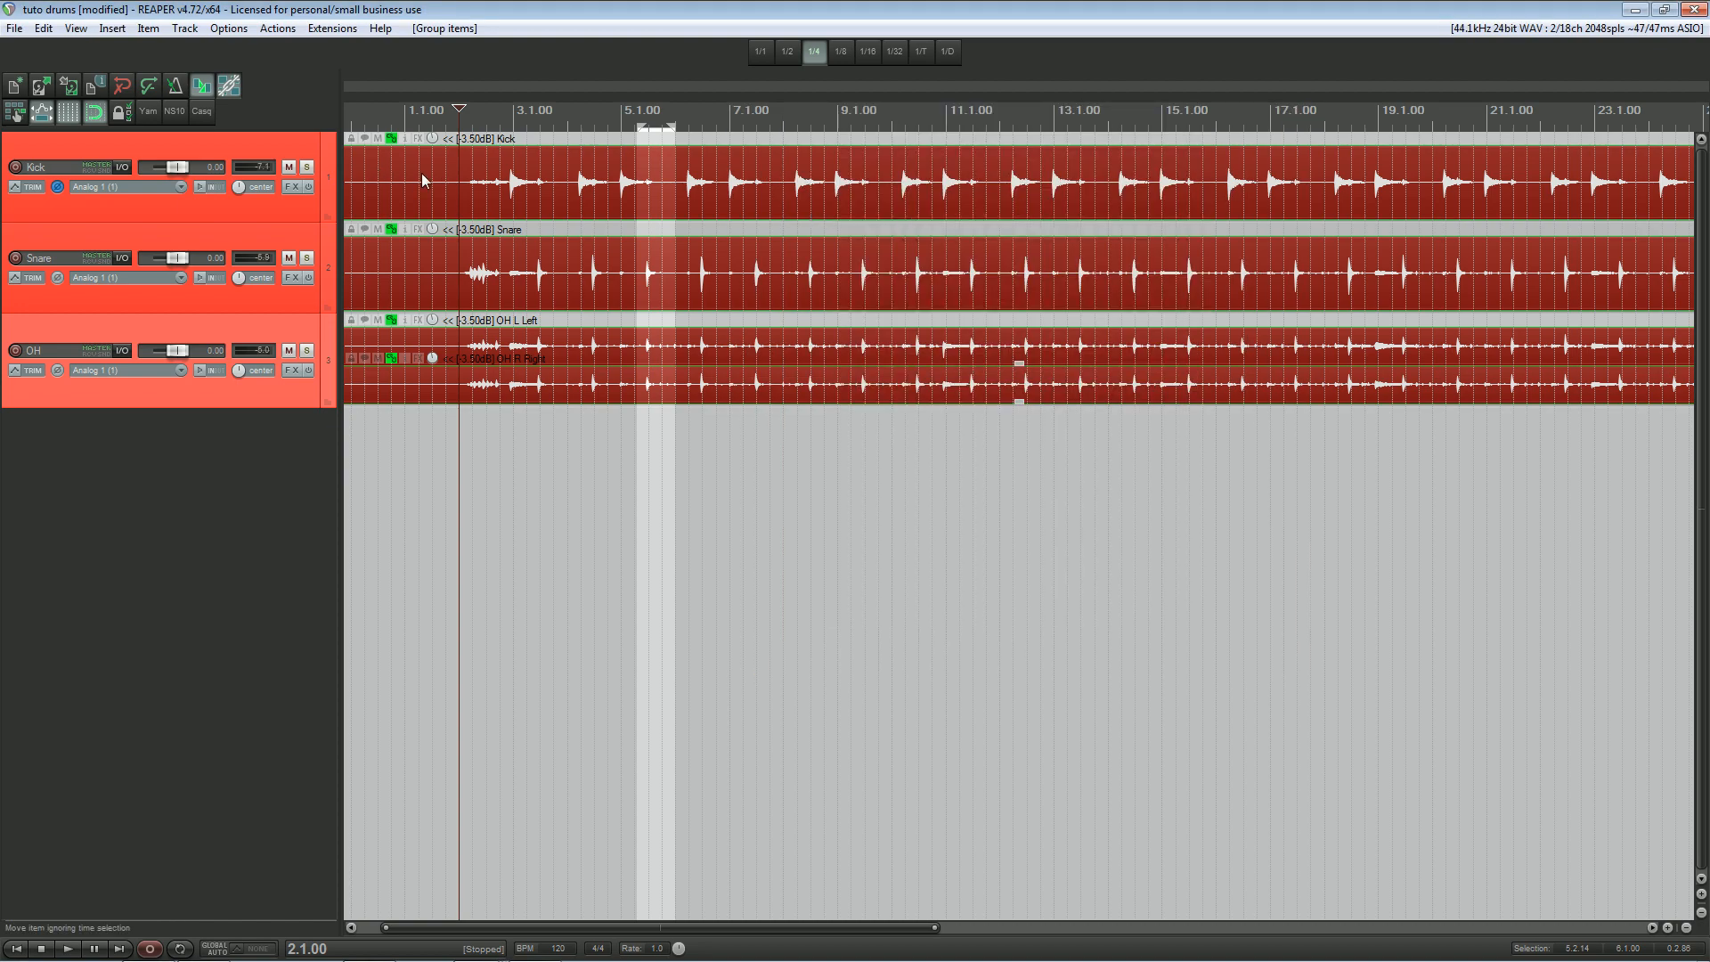
pyautogui.click(229, 28)
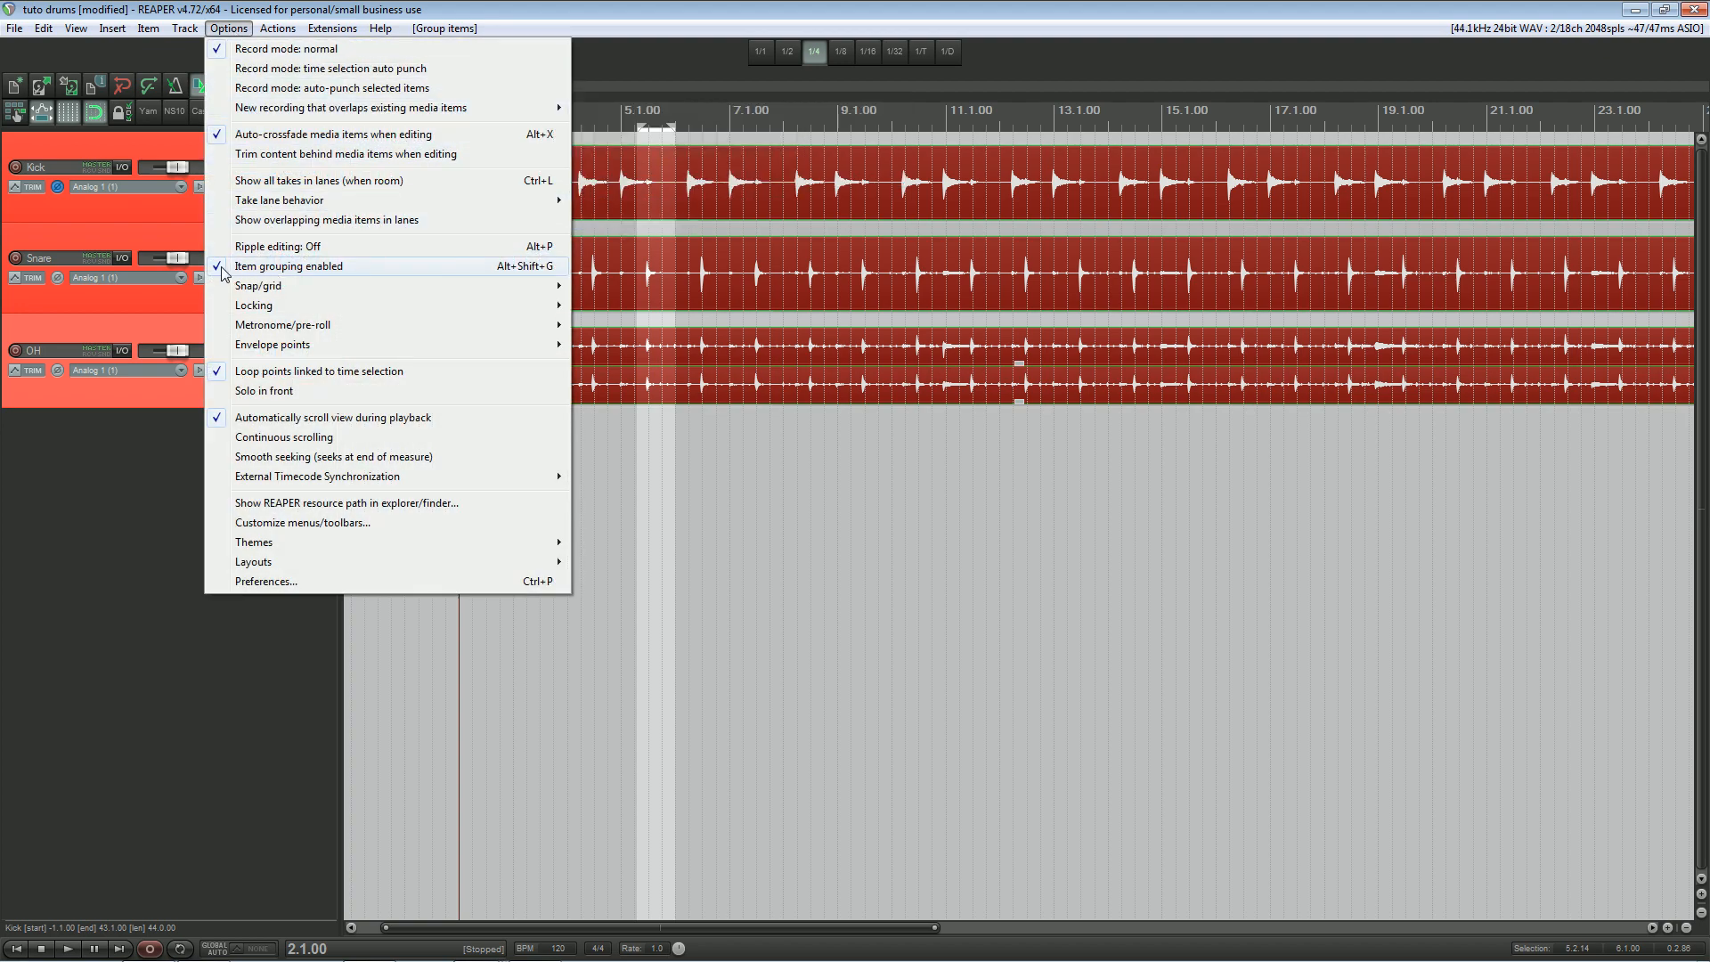
pyautogui.click(655, 12)
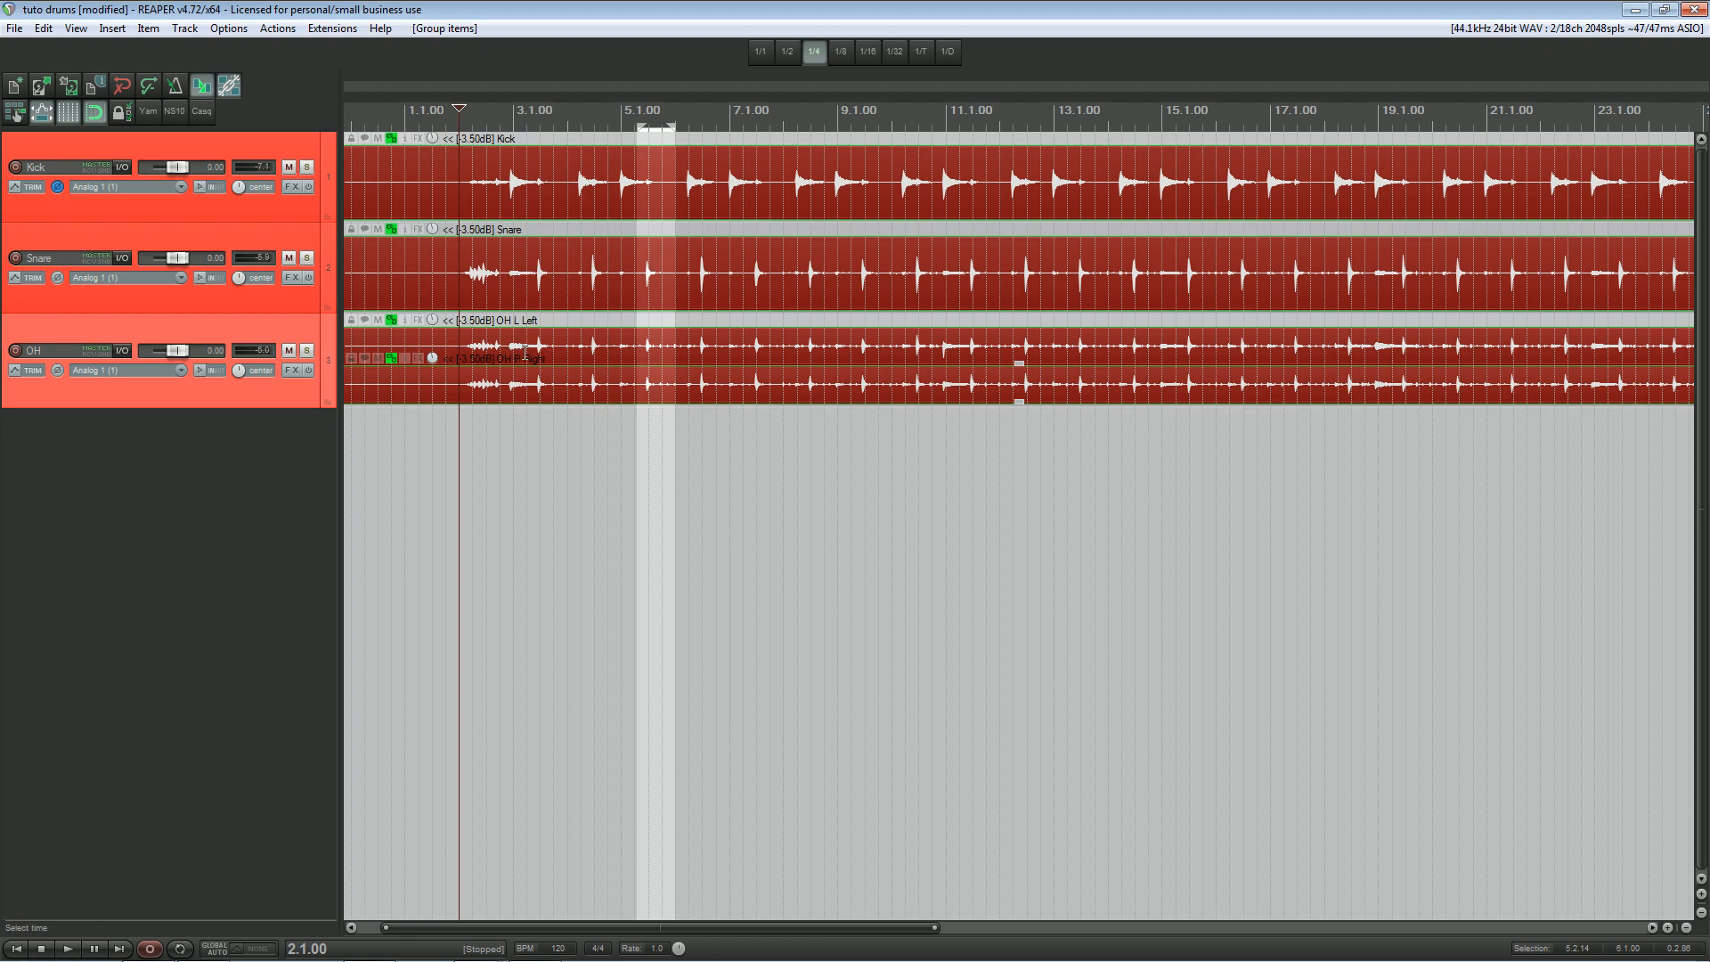
# Select only the Kick and Snare items, leaving both overhead items unselected.
pyautogui.scroll(6, 525, 353)
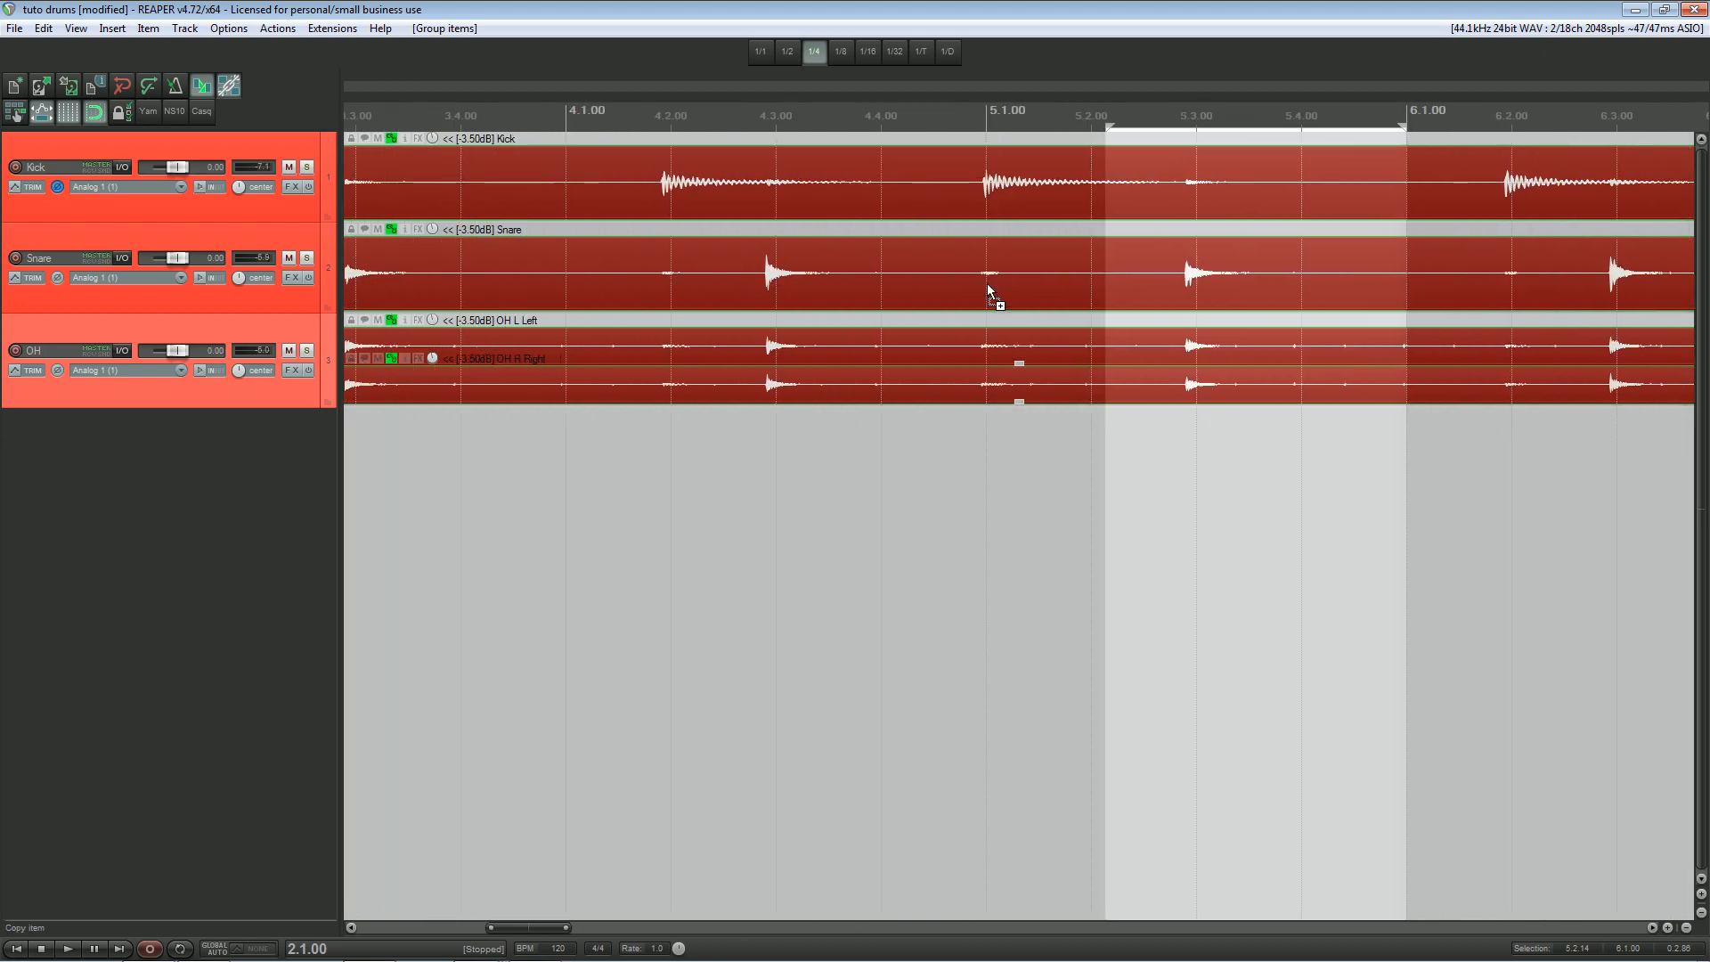
pyautogui.scroll(2, 726, 267)
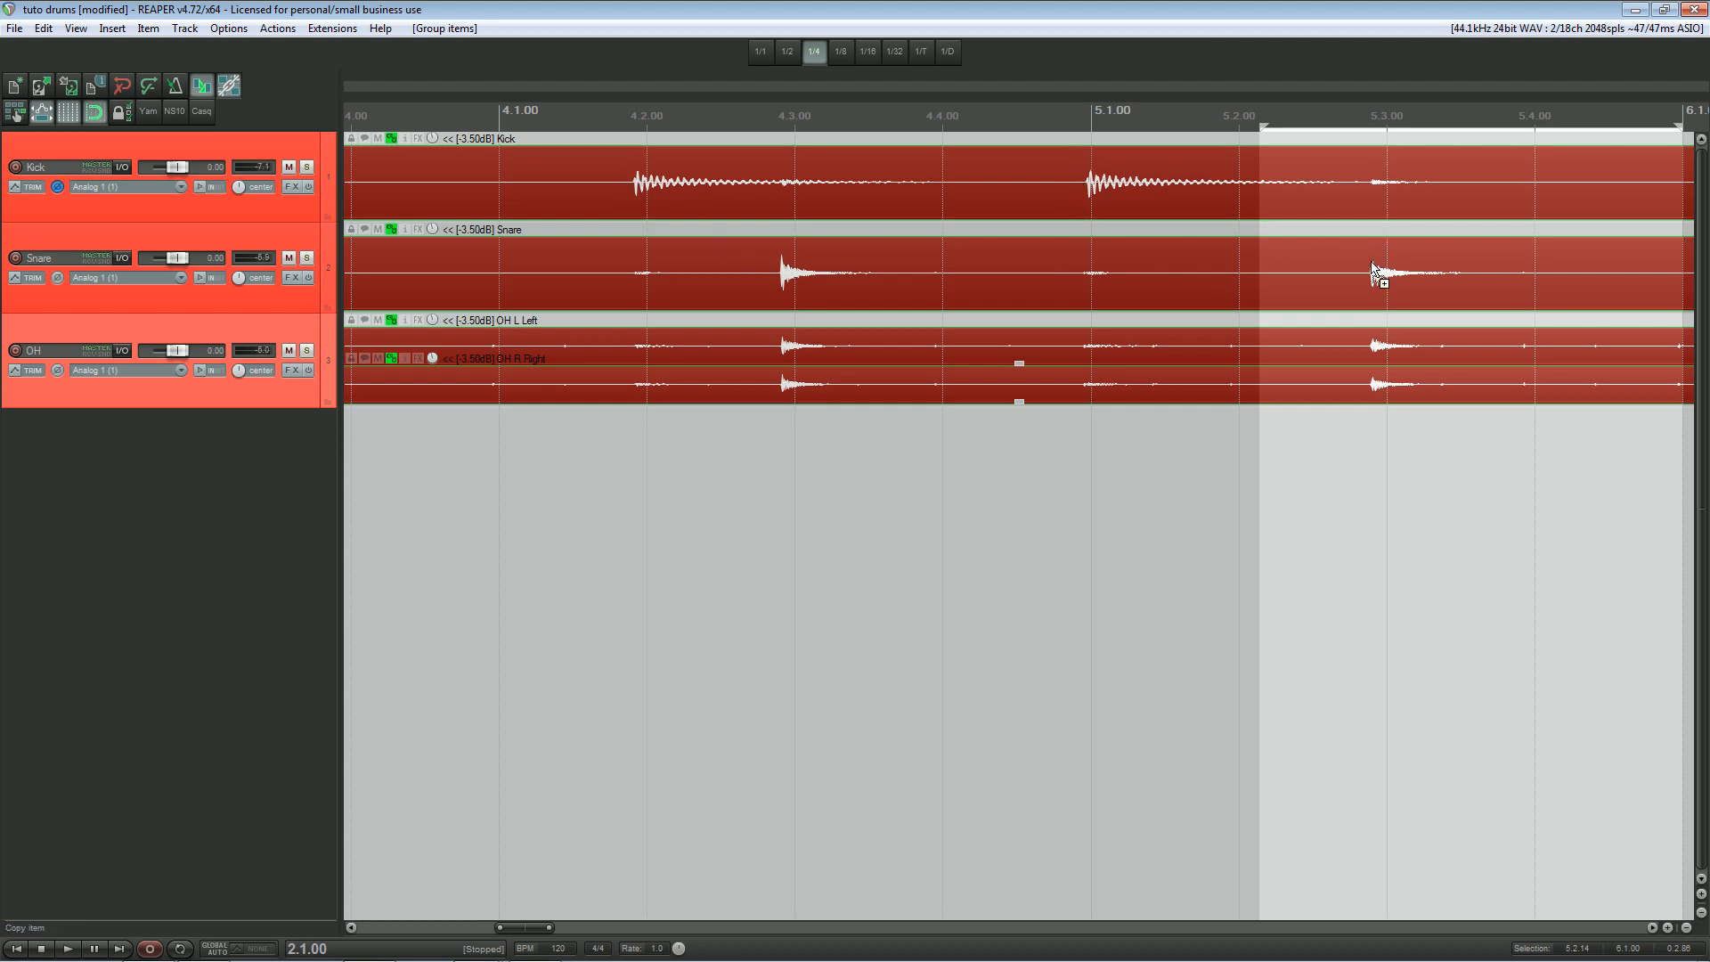
pyautogui.scroll(-4, 1376, 272)
pyautogui.click(873, 269)
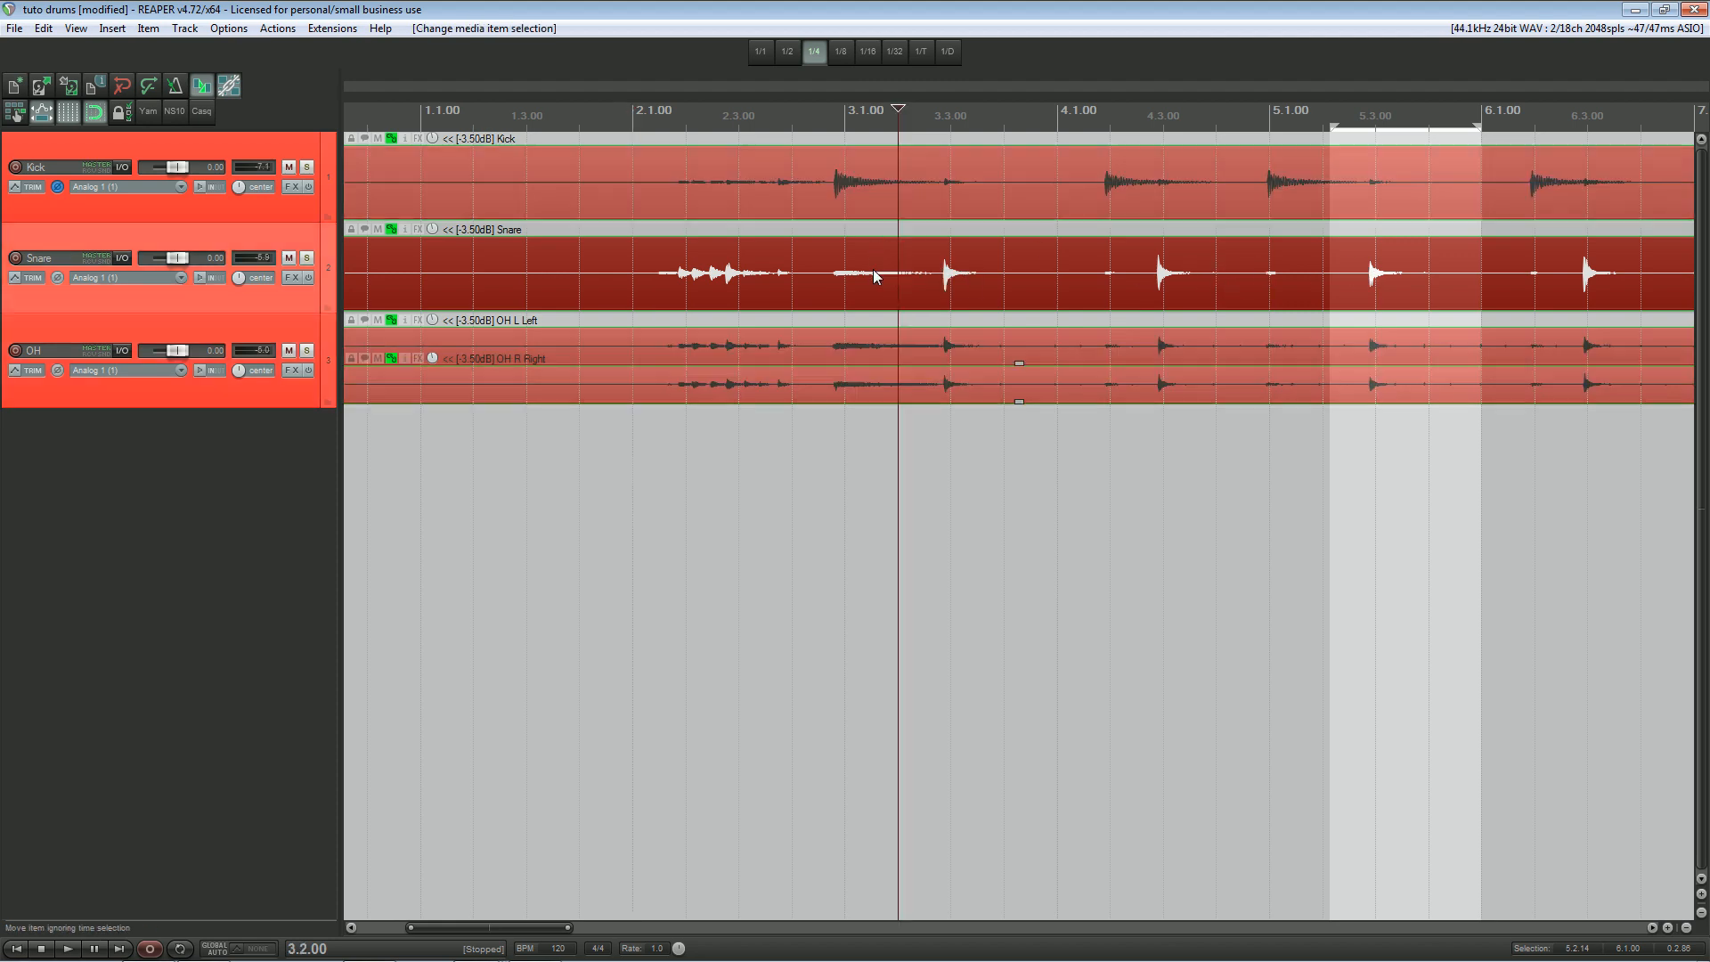
pyautogui.click(855, 196)
pyautogui.scroll(-3, 889, 276)
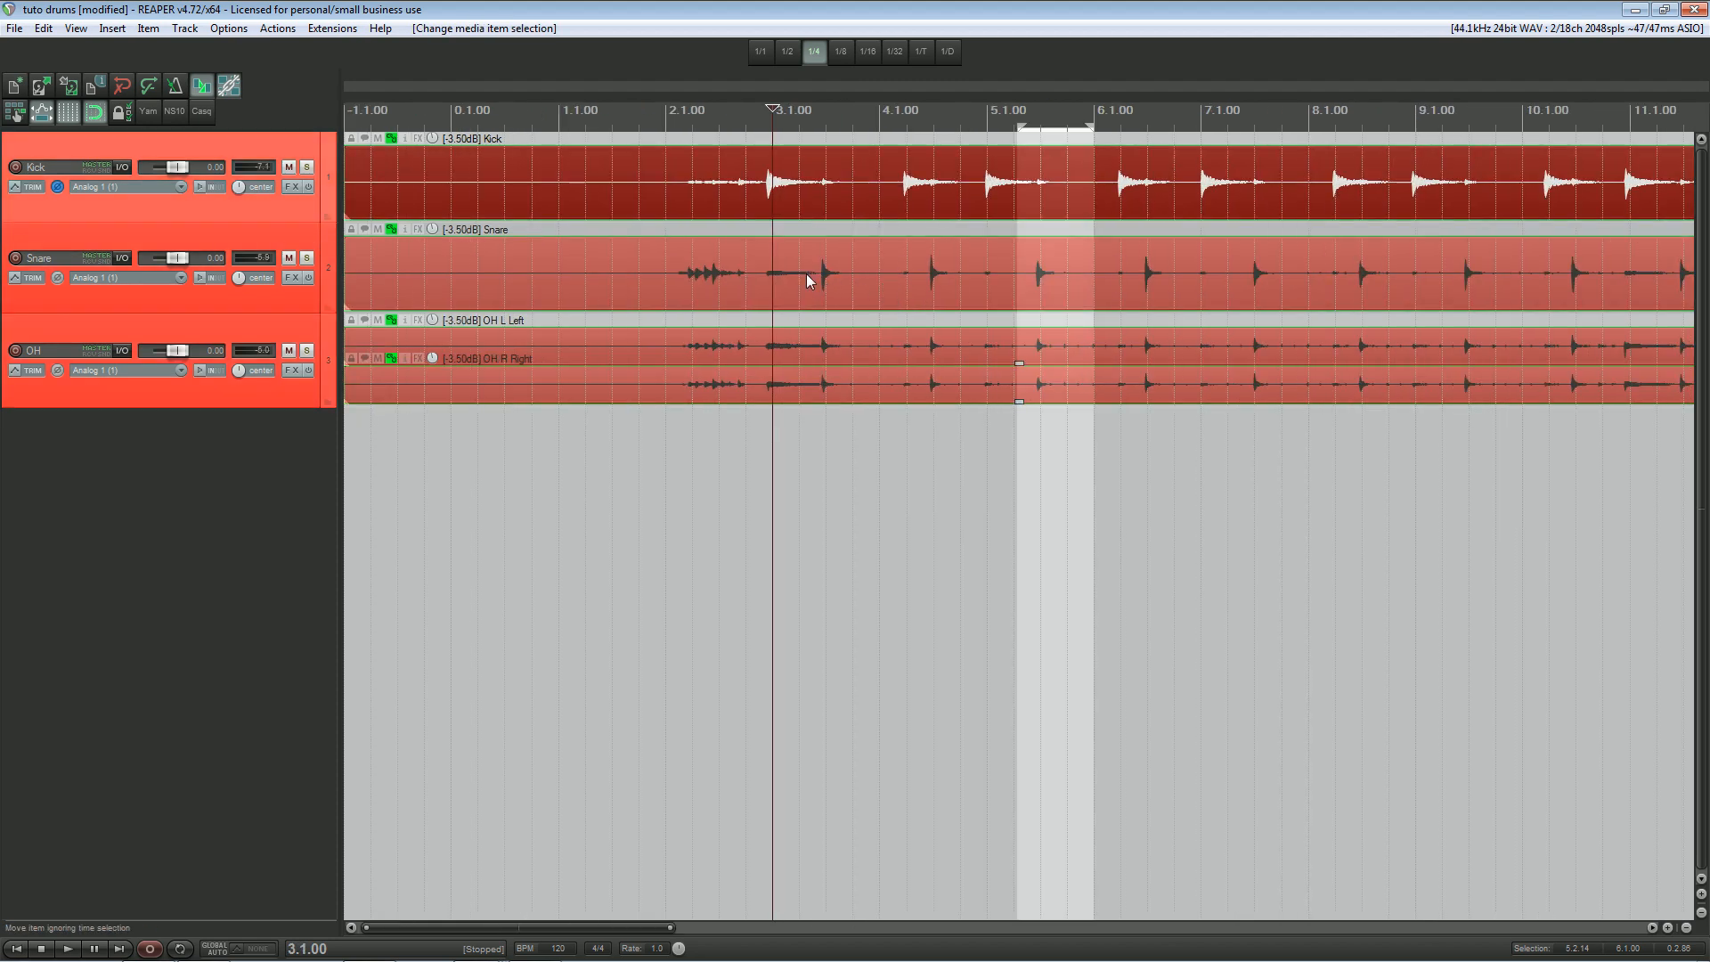
pyautogui.keyDown('ctrl'); pyautogui.click(779, 269); pyautogui.keyUp('ctrl')
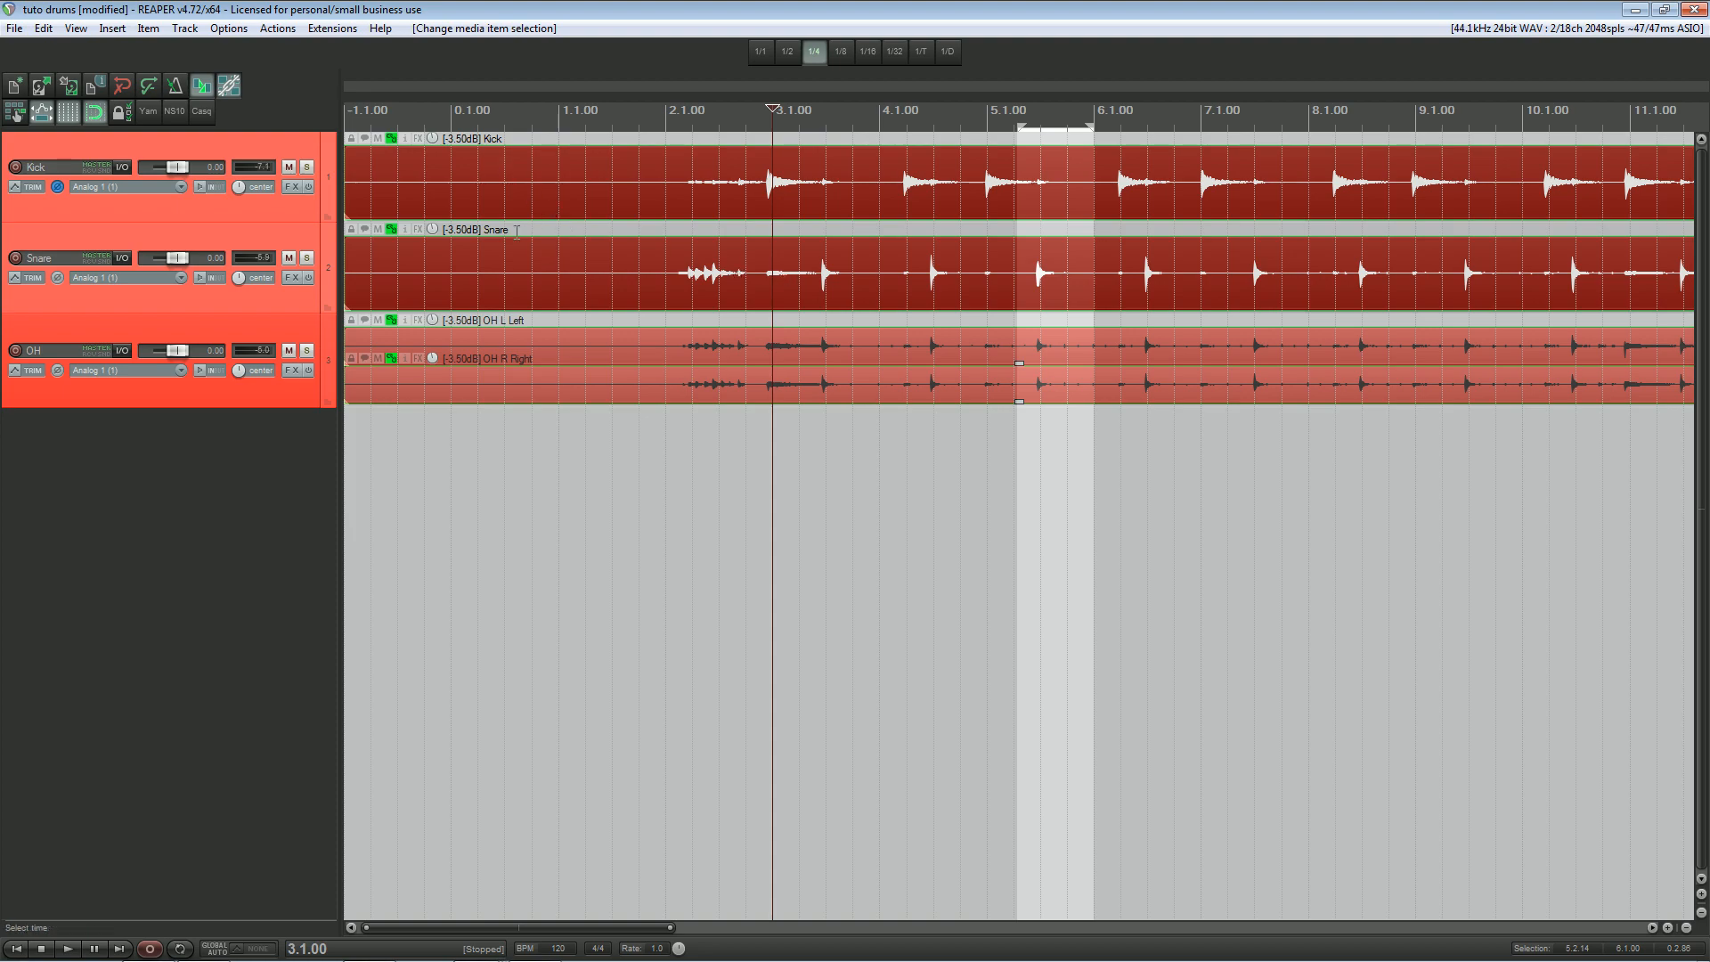
# Find the "Item: Dynamic split items..." action with the filter "dyn" and assign it the shortcut Shift+D.
pyautogui.click(276, 30)
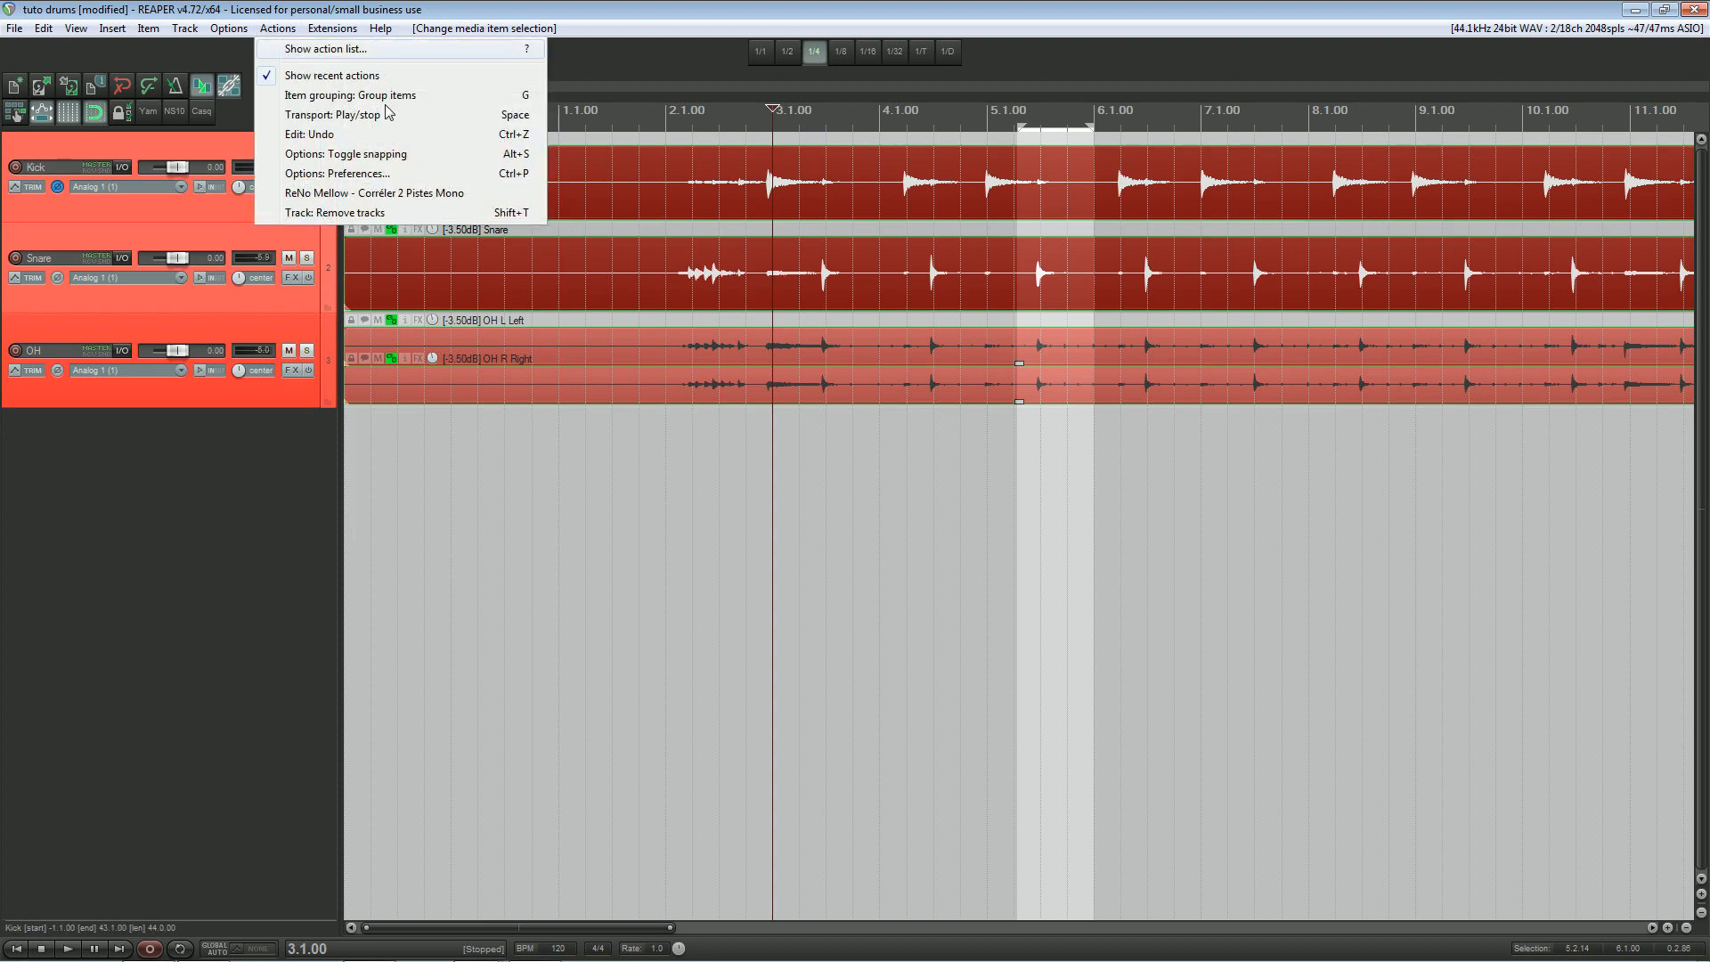
pyautogui.click(325, 49)
pyautogui.write('dyn')
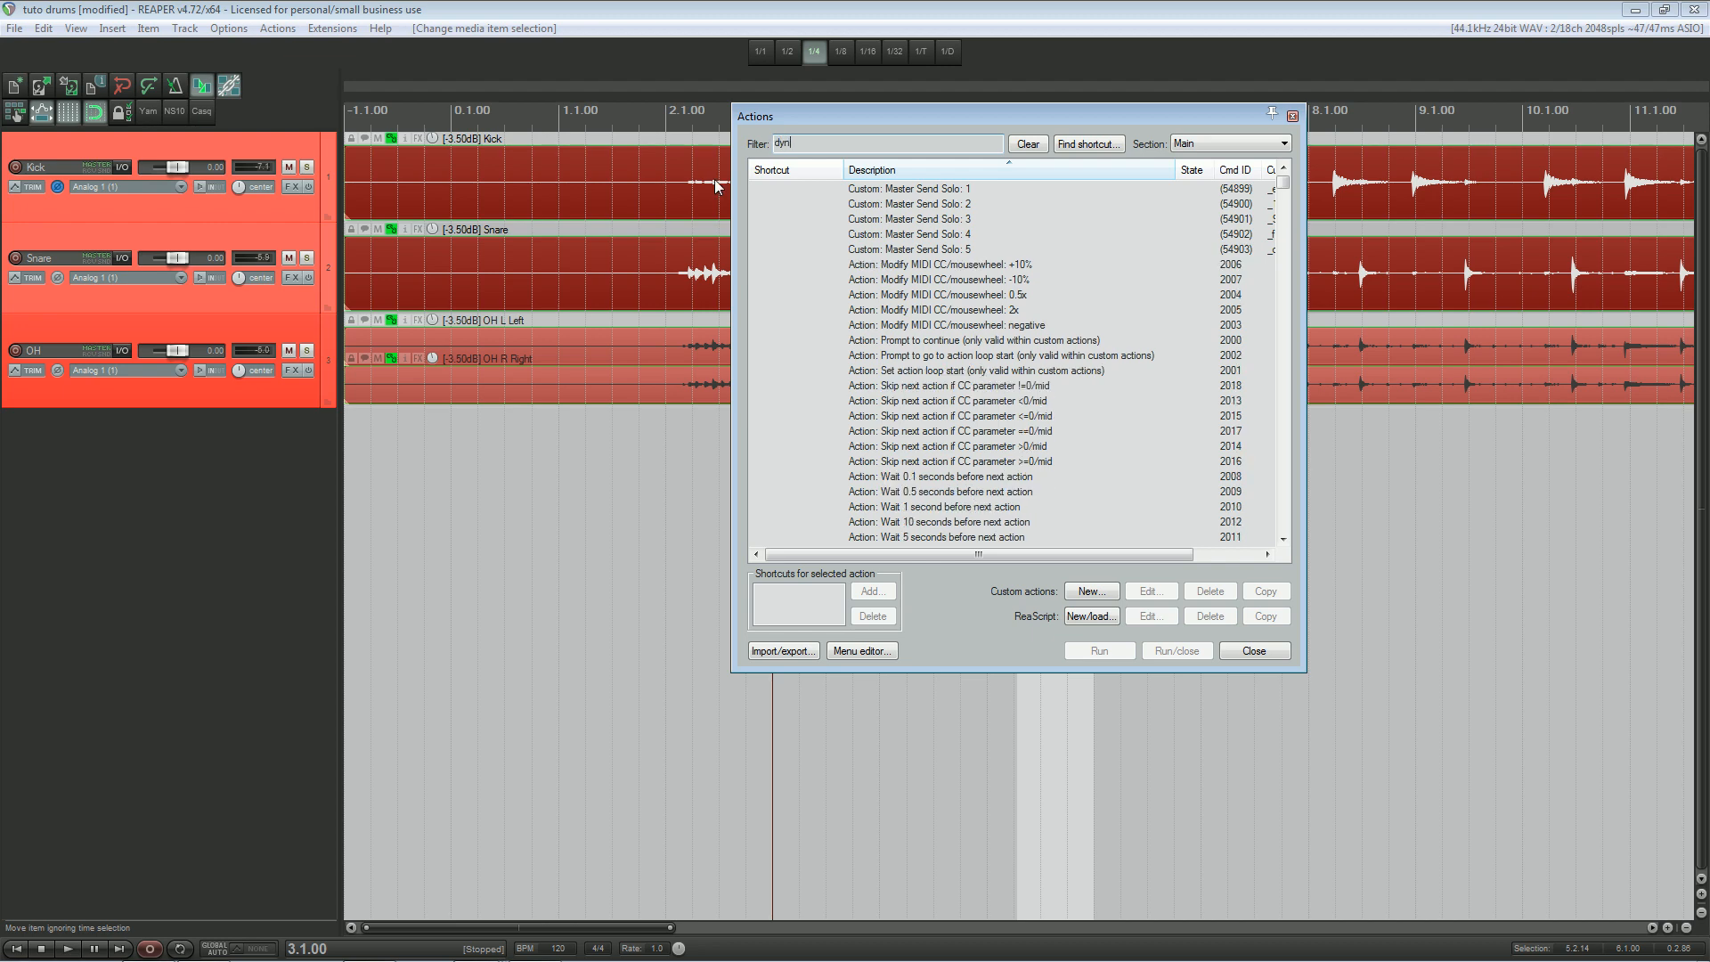
pyautogui.click(880, 192)
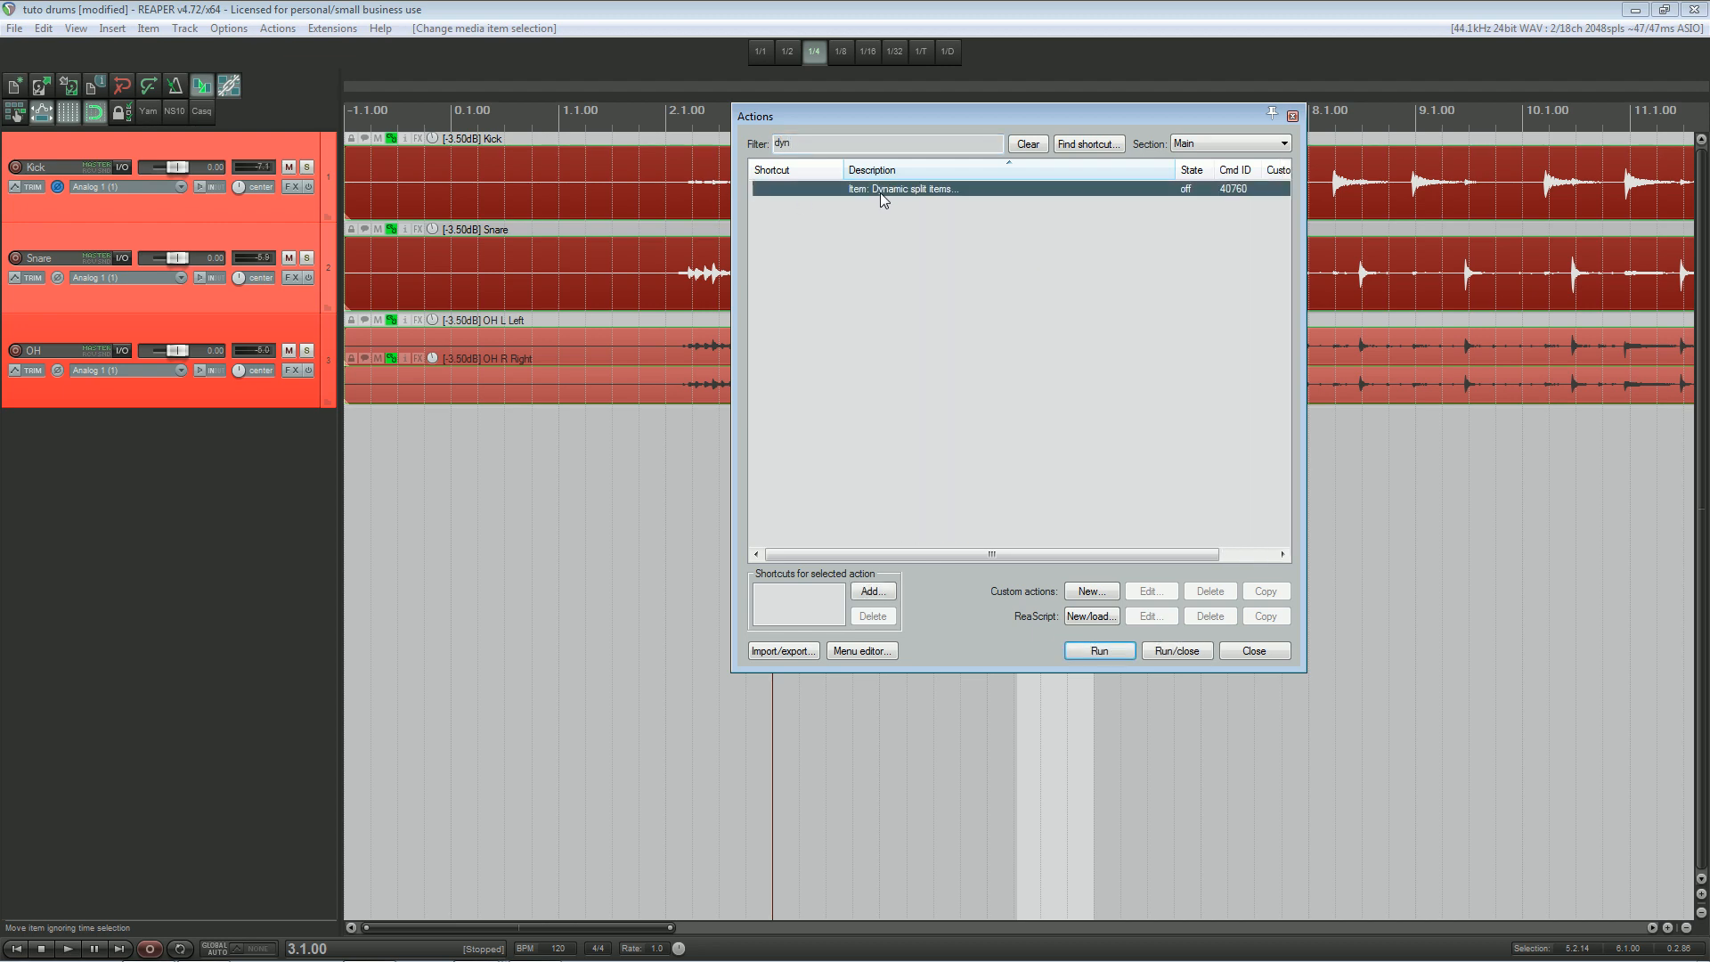
pyautogui.click(872, 593)
pyautogui.hotkey('shift', 'd')
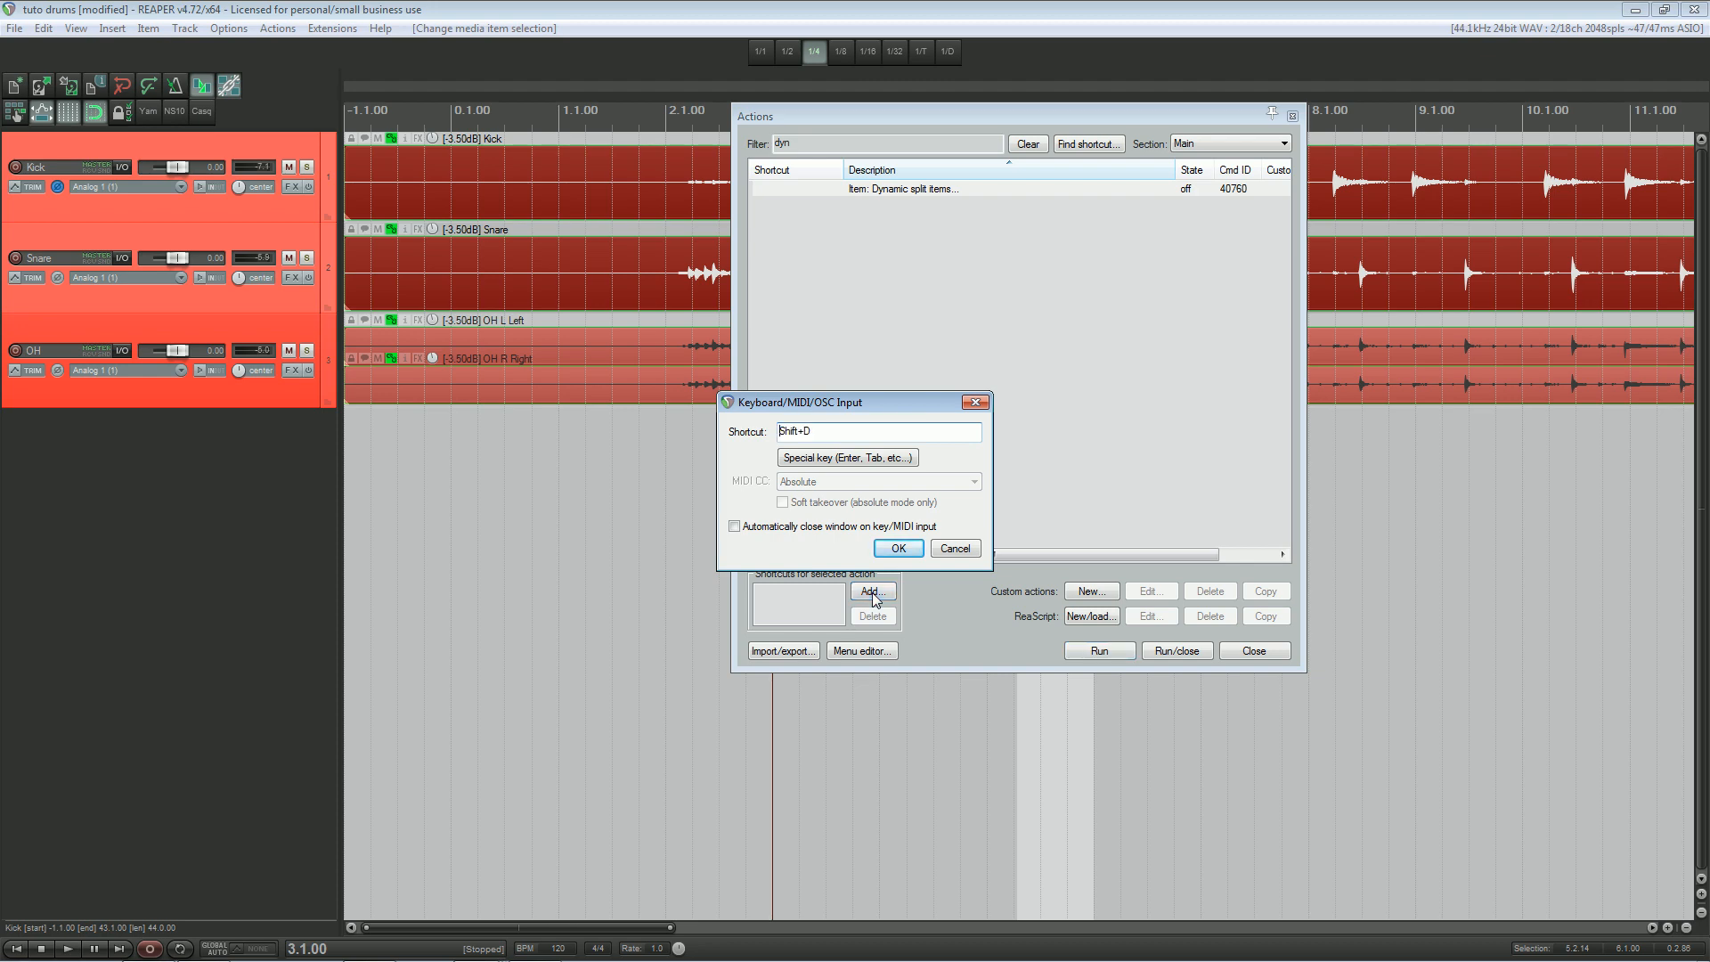
pyautogui.click(898, 548)
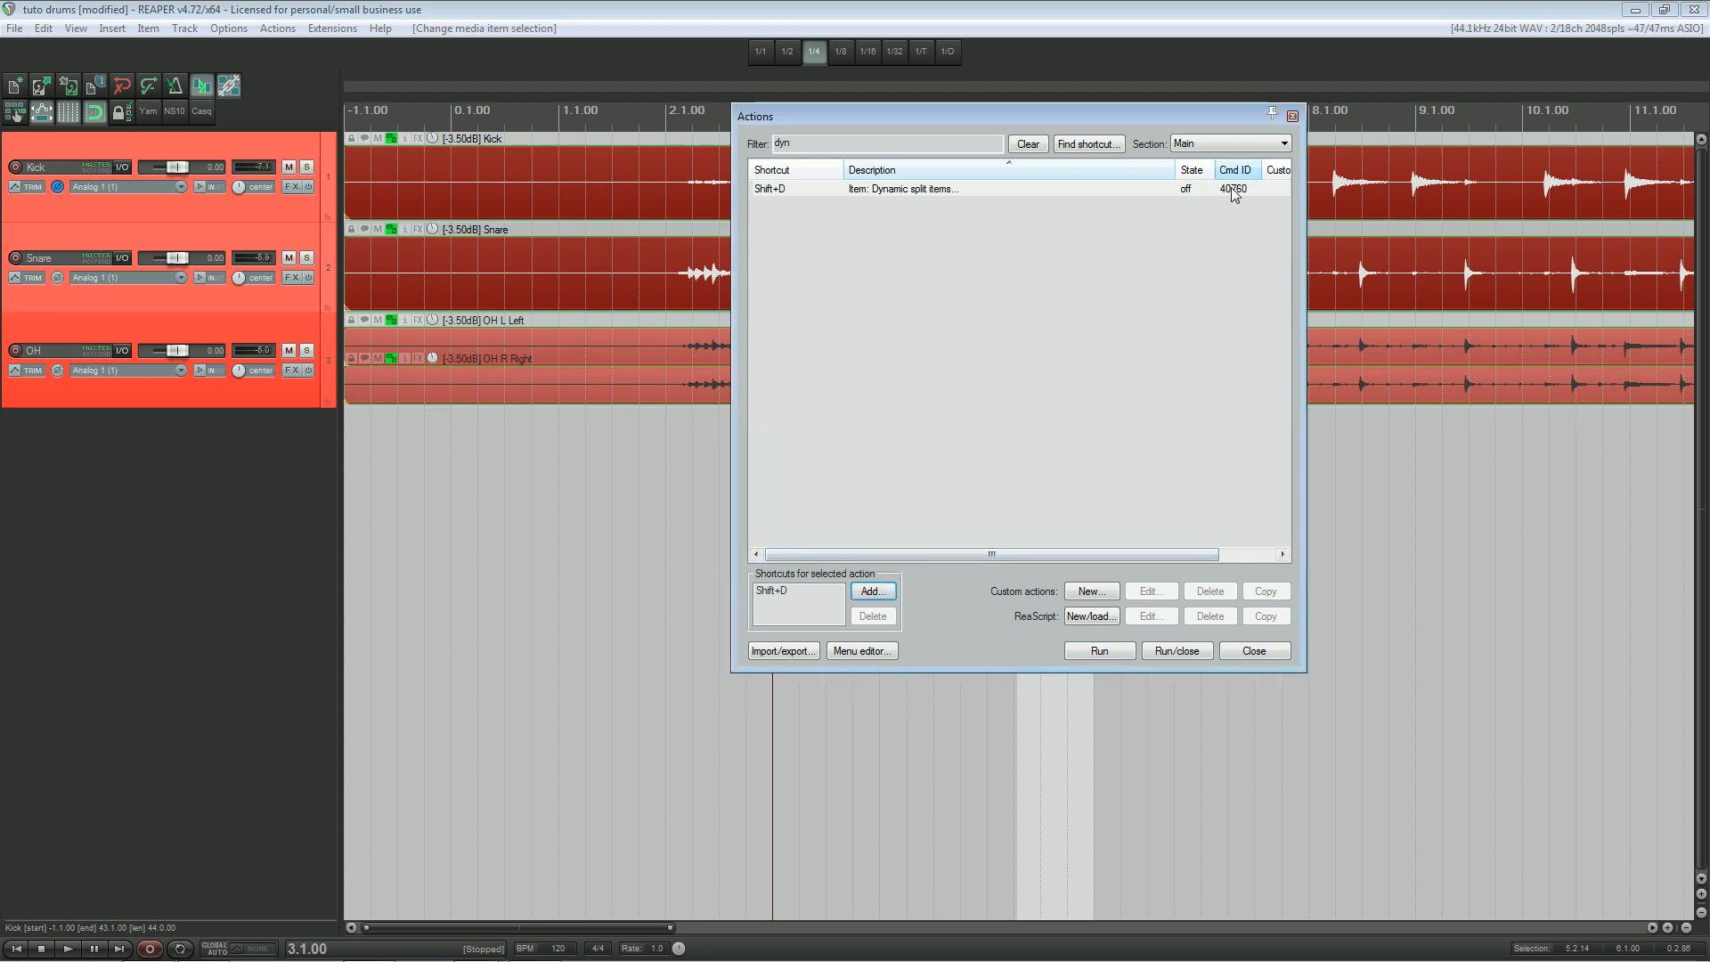
pyautogui.click(1292, 117)
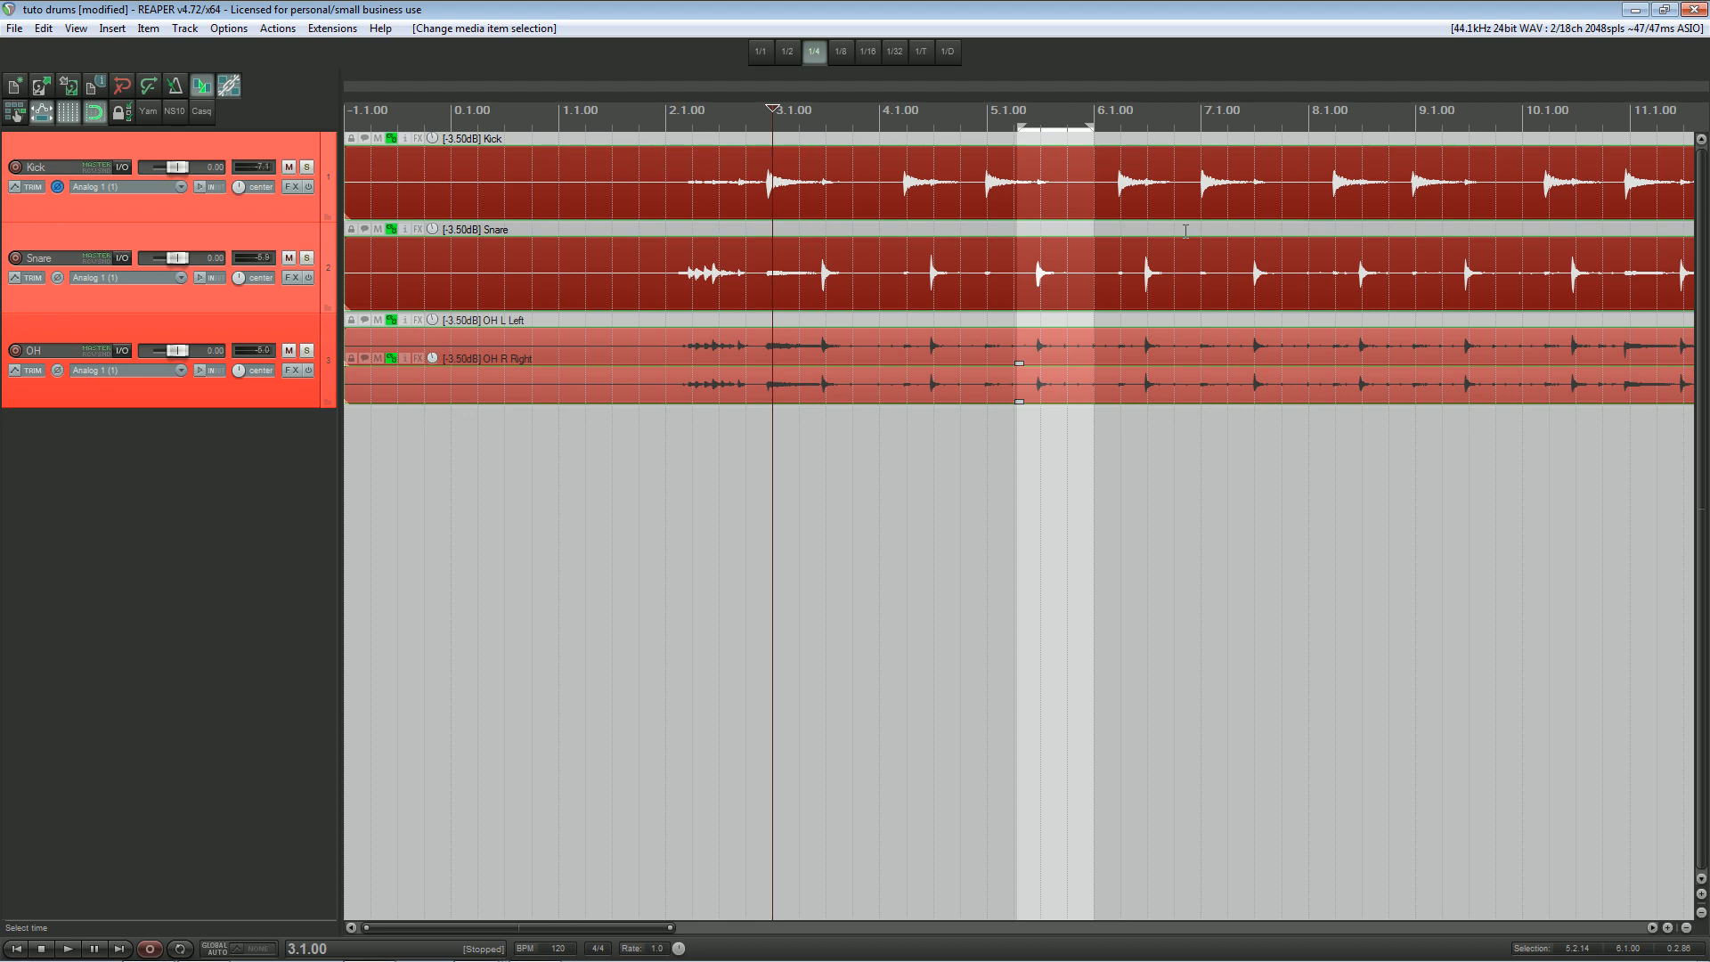
# Configure Dynamic split for the selected items with 60.5% transient sensitivity, a -20.2 dB threshold and no splitting when gate closes.
pyautogui.hotkey('shift', 'd')
pyautogui.moveTo(895, 275); pyautogui.dragTo(1081, 308)
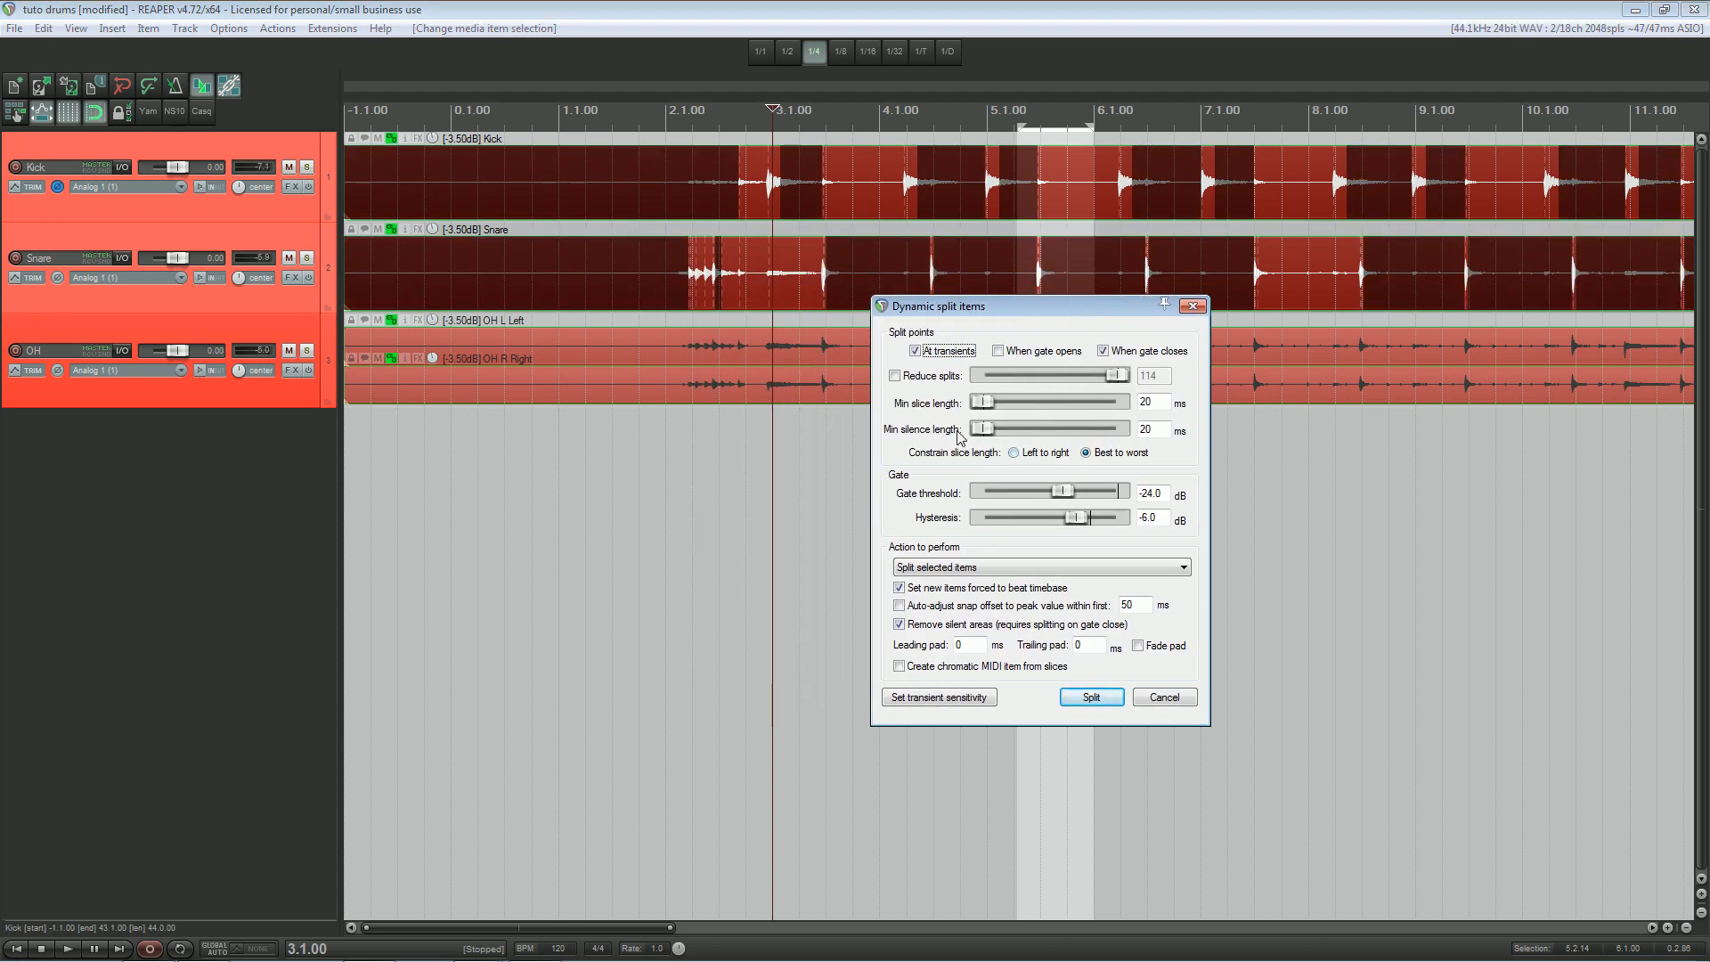
pyautogui.click(941, 698)
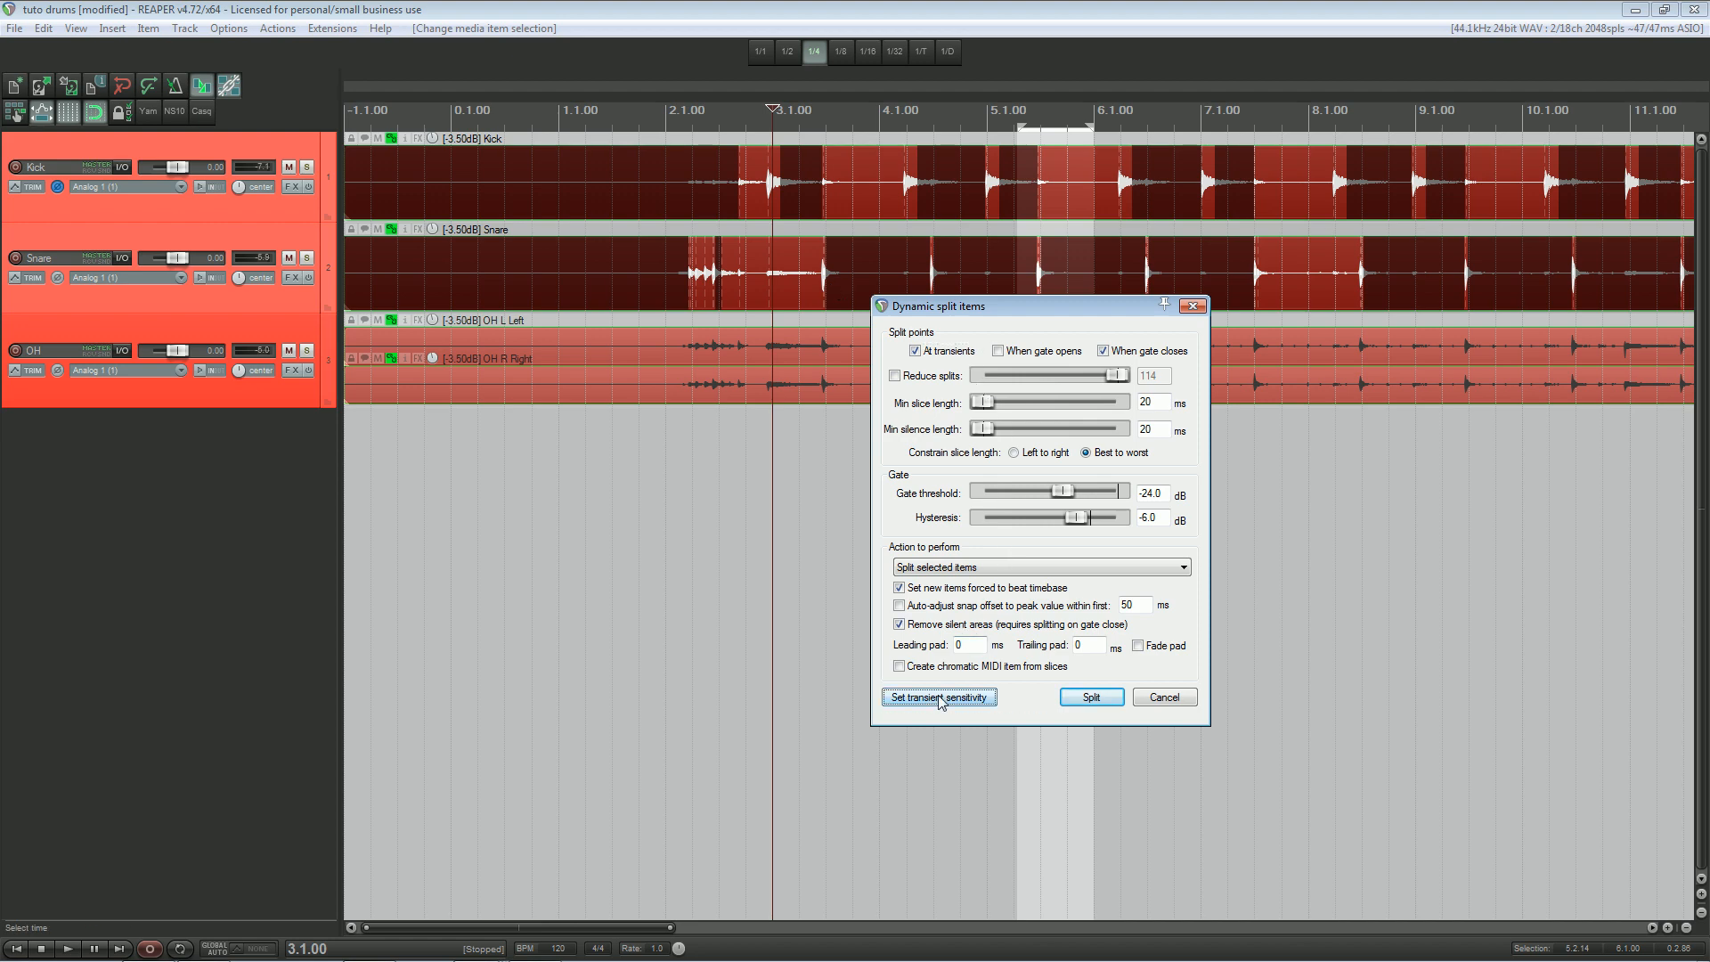
pyautogui.moveTo(900, 385); pyautogui.dragTo(668, 385)
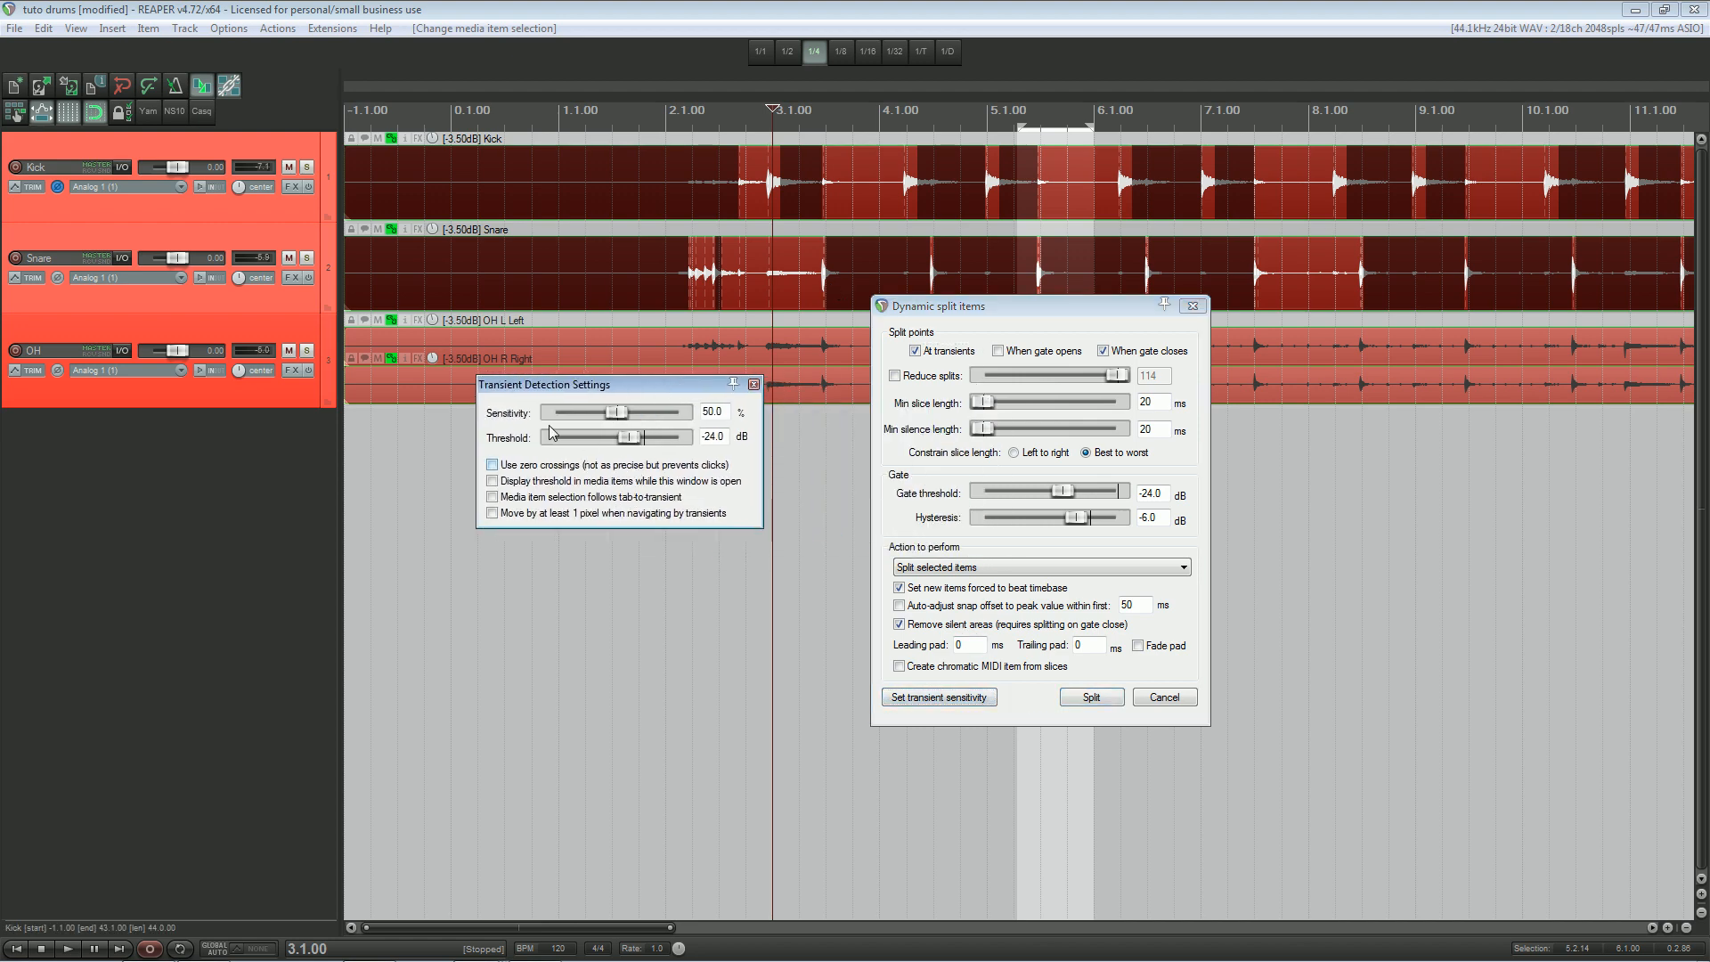
pyautogui.moveTo(630, 443)
pyautogui.mouseDown()
pyautogui.moveTo(629, 412)
pyautogui.moveTo(645, 444)
pyautogui.mouseUp()
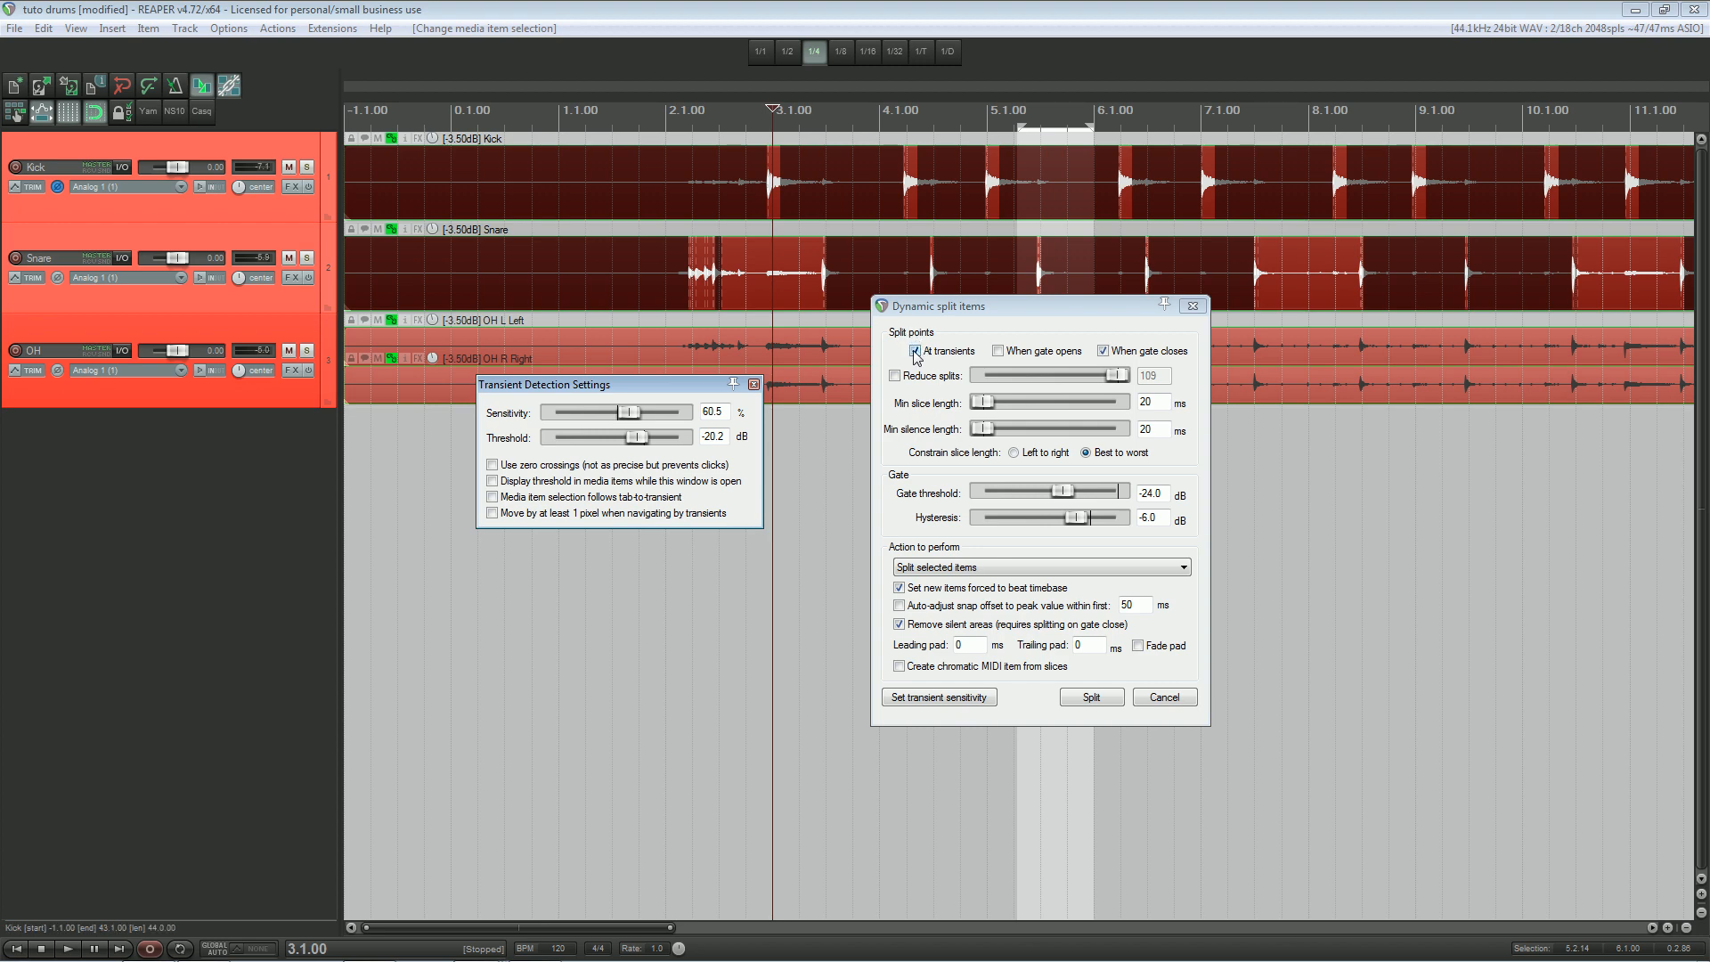
pyautogui.click(1105, 353)
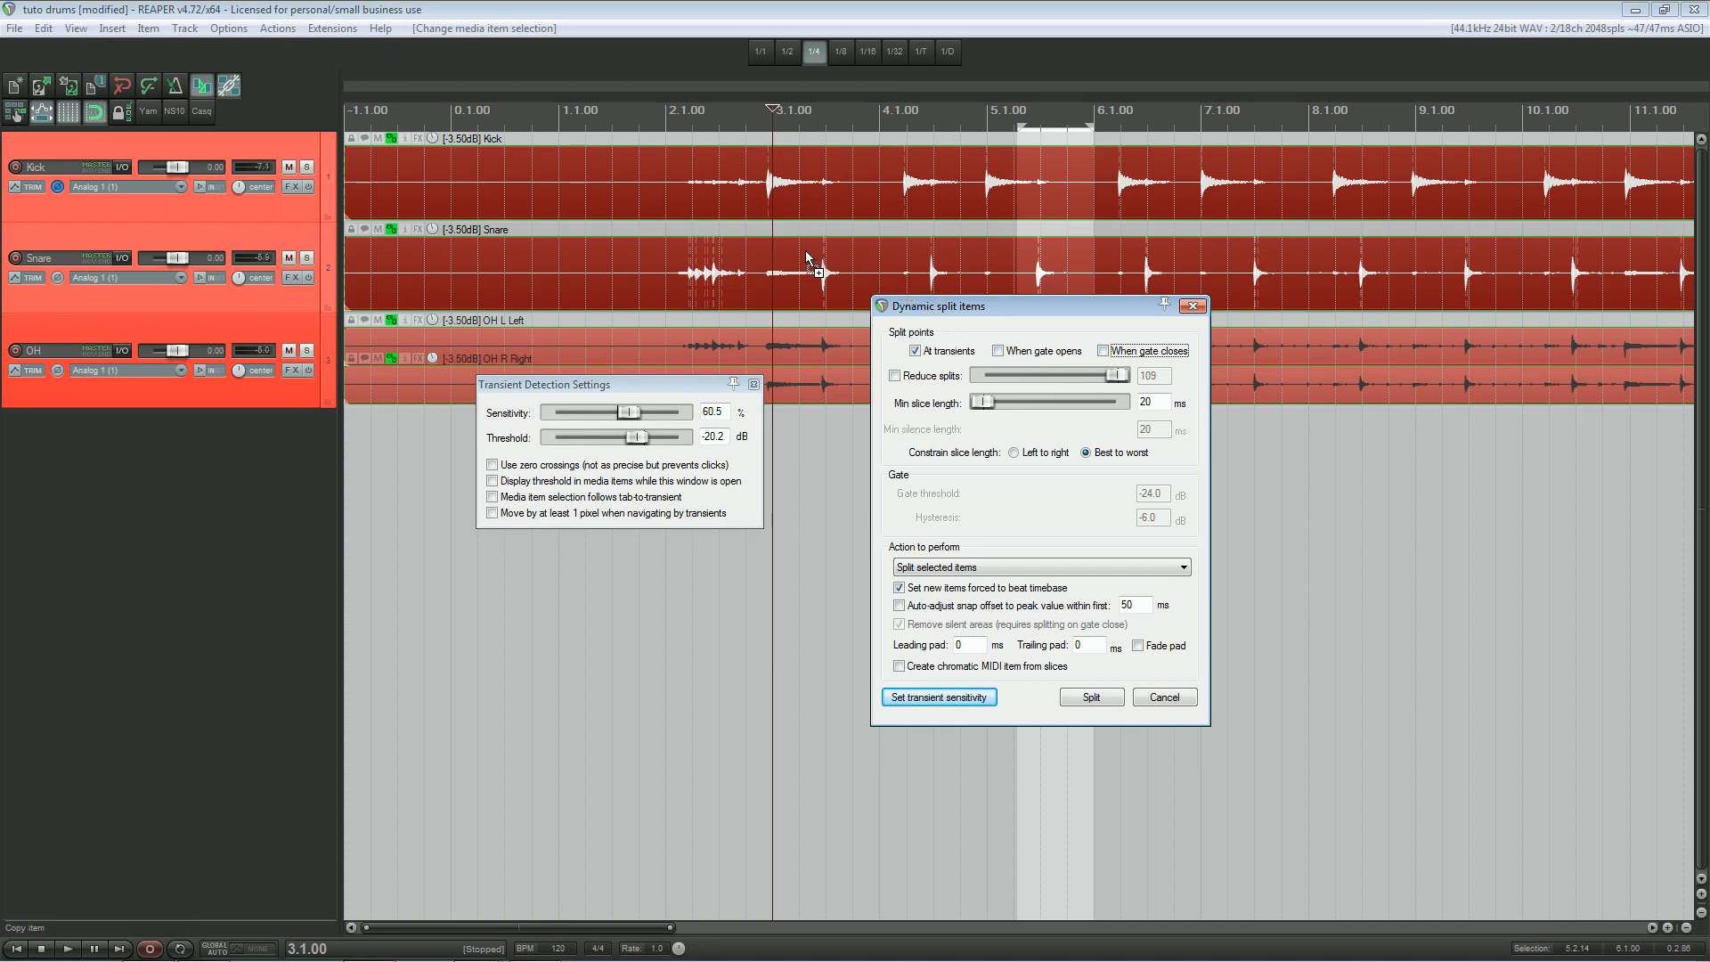
# Try a transient sensitivity of 81.5% with a threshold of -10.6 dB and check the split points along the Kick and Snare.
pyautogui.scroll(6, 820, 258)
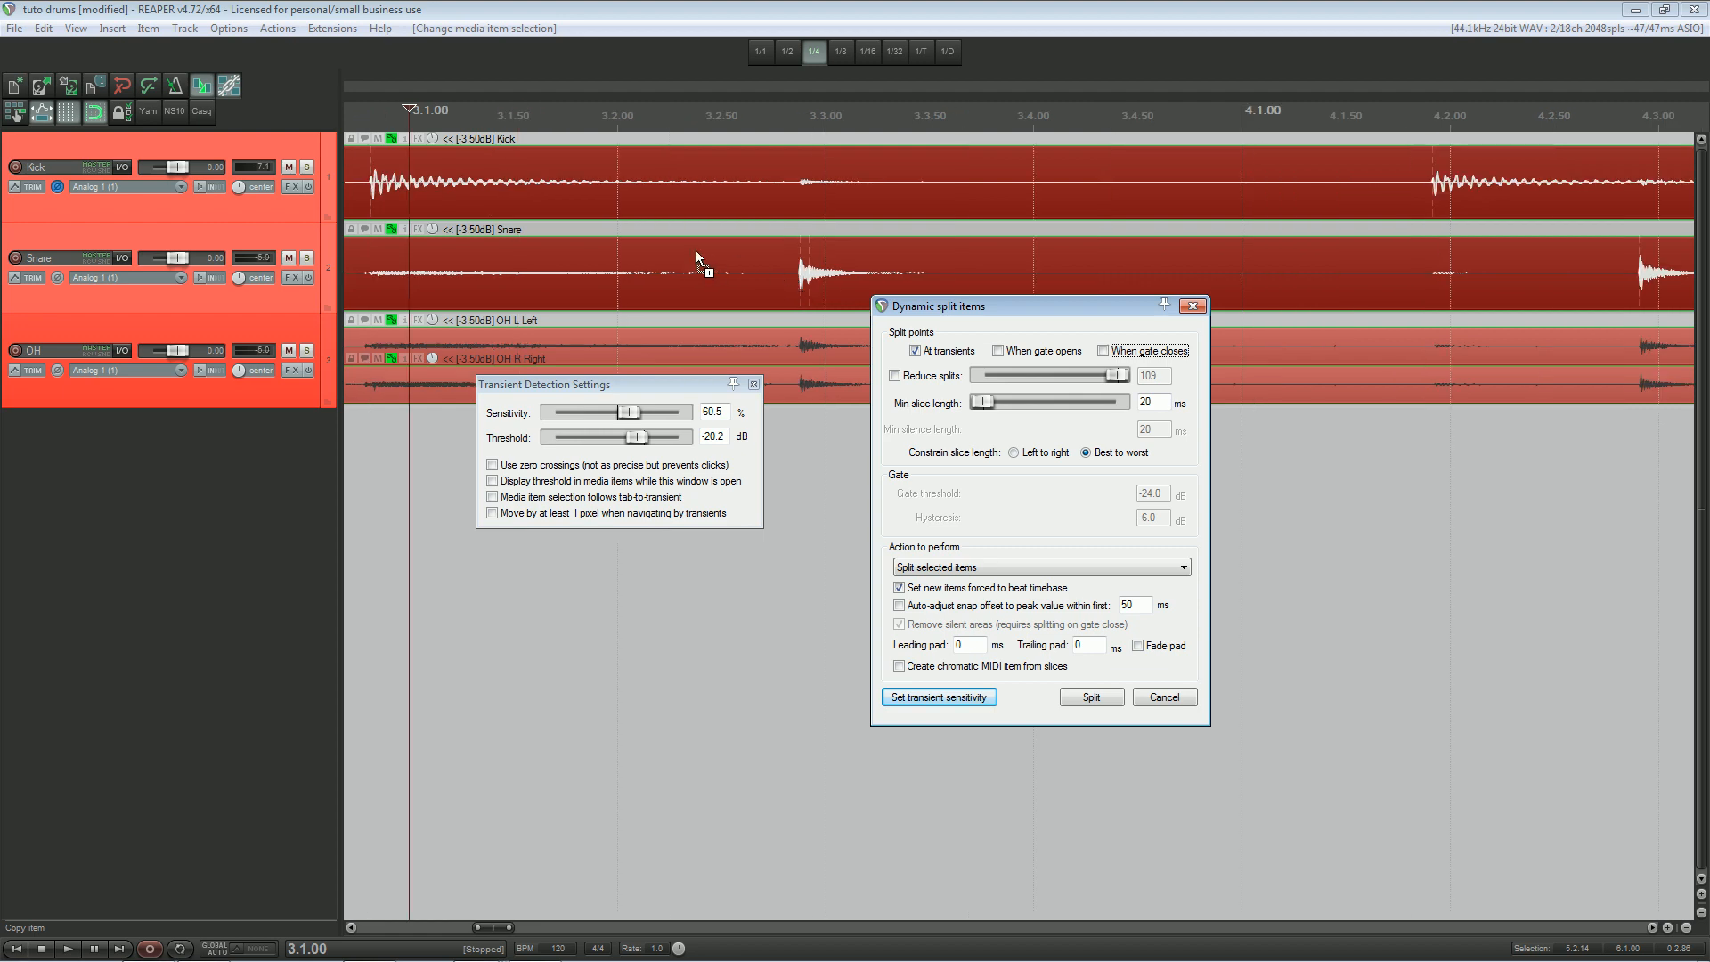
pyautogui.moveTo(1537, 278); pyautogui.dragTo(1105, 279)
pyautogui.moveTo(495, 298); pyautogui.dragTo(851, 281)
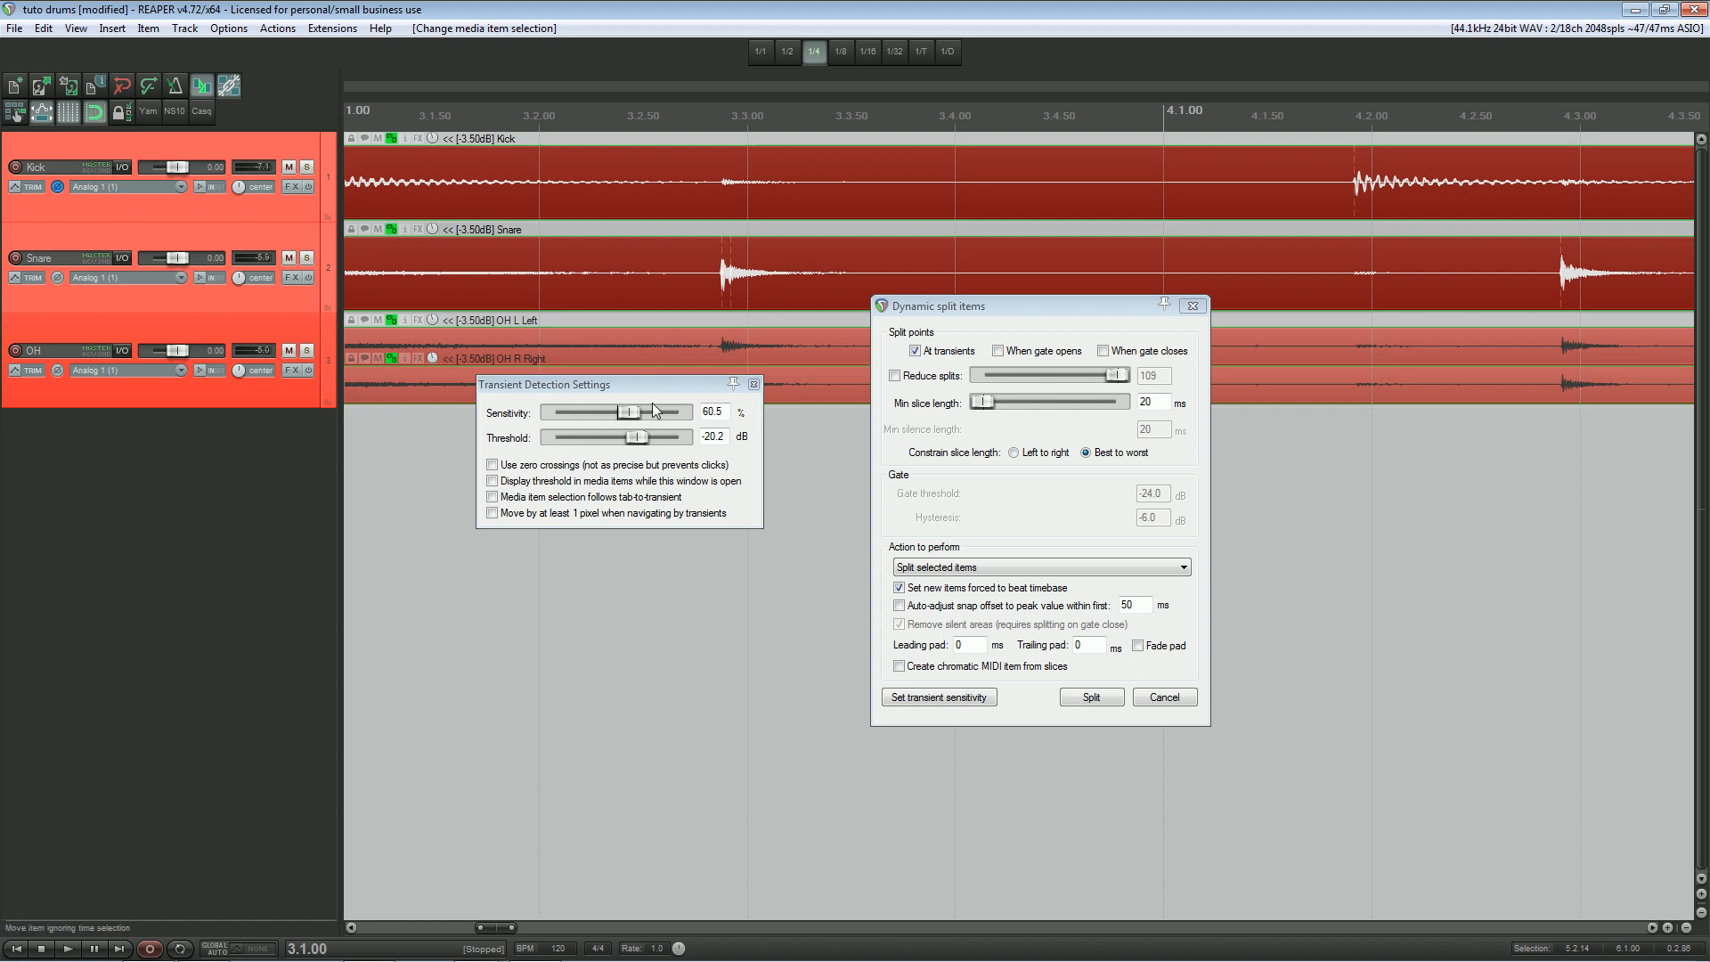
pyautogui.moveTo(645, 442)
pyautogui.mouseDown()
pyautogui.moveTo(660, 445)
pyautogui.moveTo(639, 415)
pyautogui.moveTo(663, 416)
pyautogui.moveTo(660, 437)
pyautogui.mouseUp()
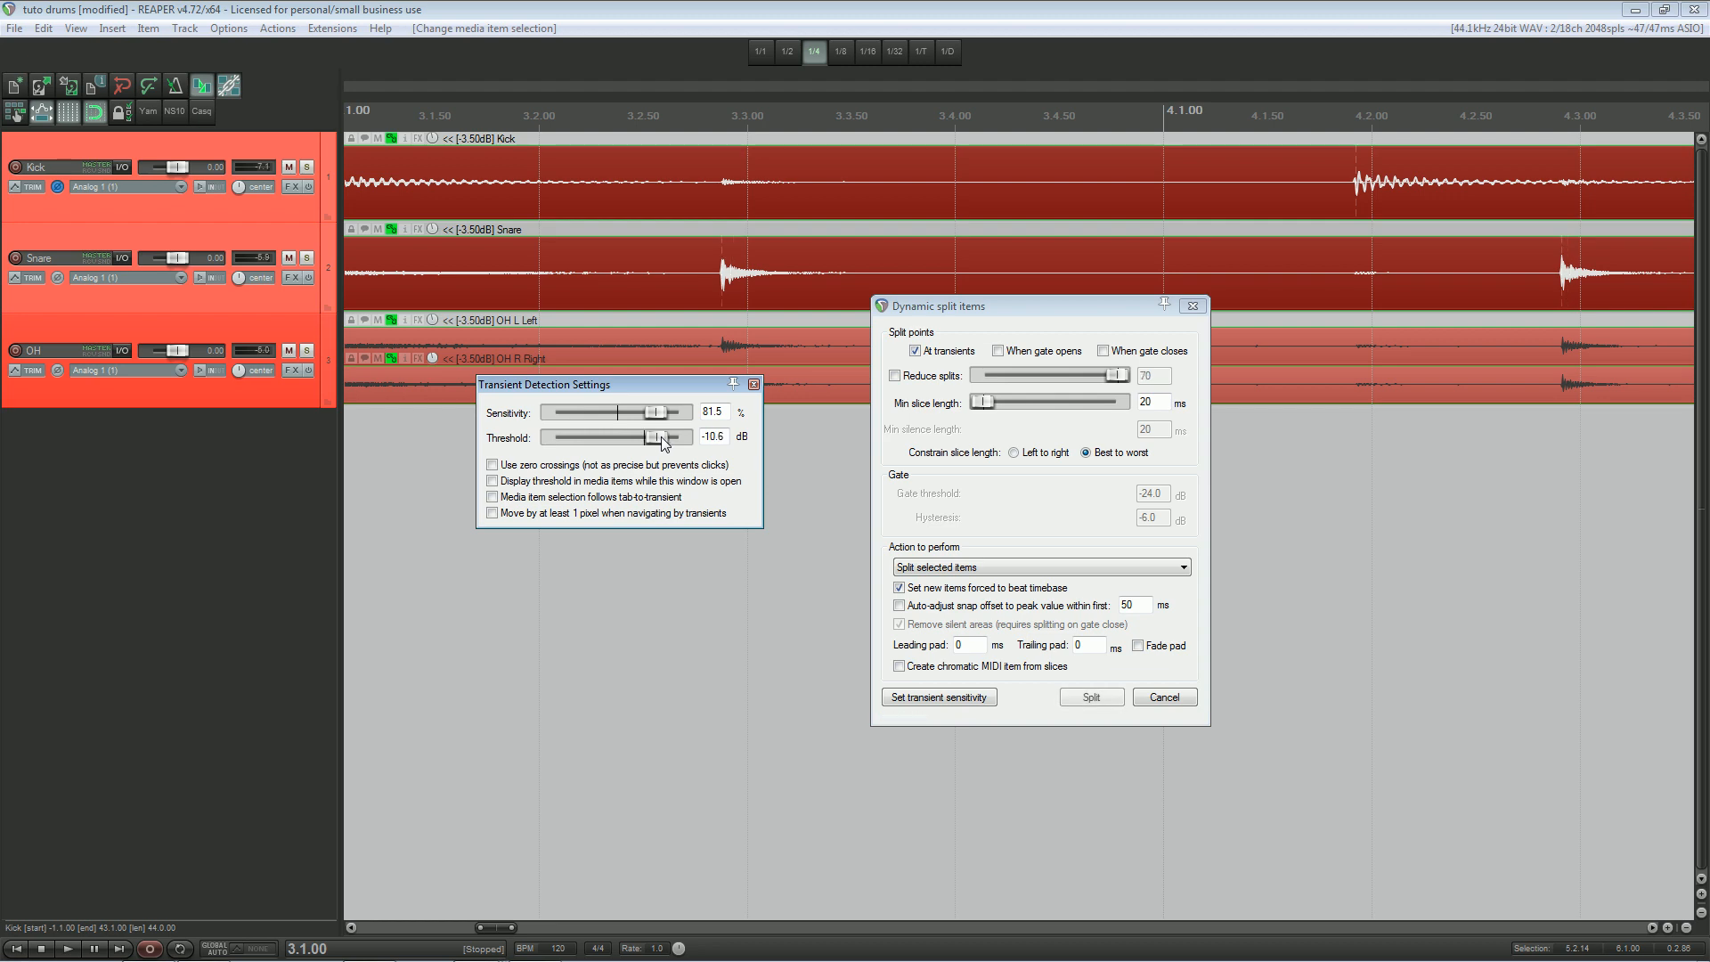
pyautogui.moveTo(1416, 278); pyautogui.dragTo(860, 267)
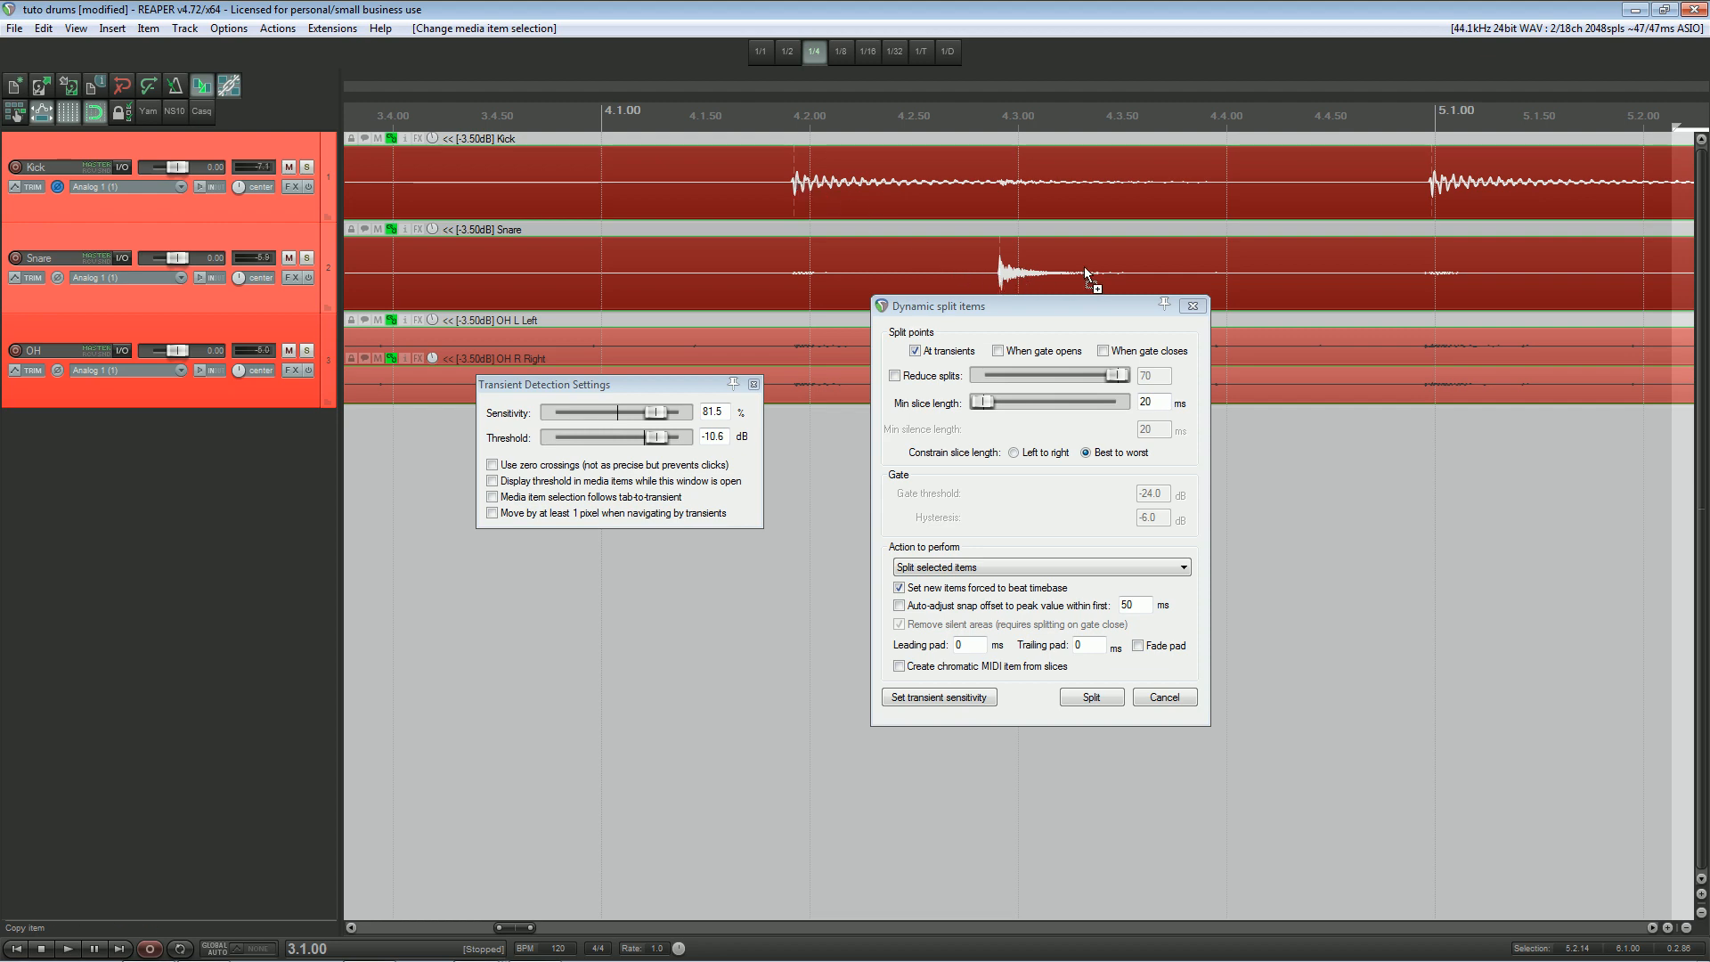
pyautogui.moveTo(1203, 274); pyautogui.dragTo(737, 278)
pyautogui.moveTo(1510, 270); pyautogui.dragTo(960, 276)
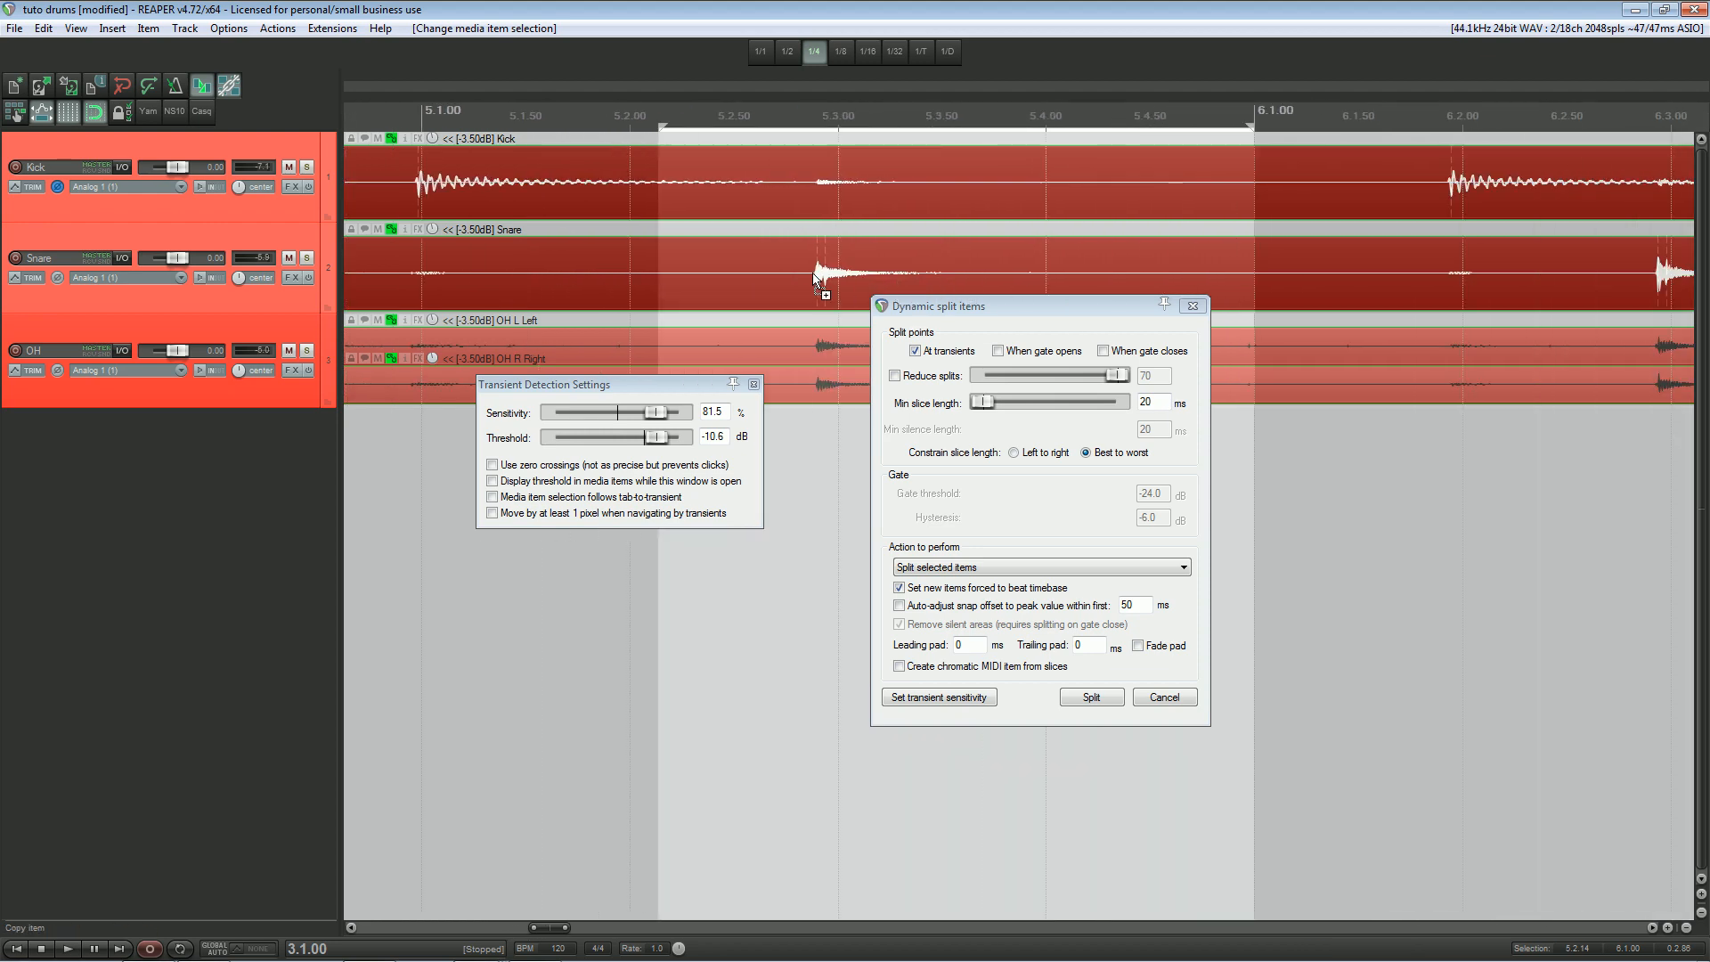
# Set transient sensitivity to 3.8% and threshold to -14.5 dB, with the threshold displayed in the items, and check the detected split points.
pyautogui.moveTo(656, 417); pyautogui.dragTo(584, 416)
pyautogui.moveTo(658, 437); pyautogui.dragTo(613, 414)
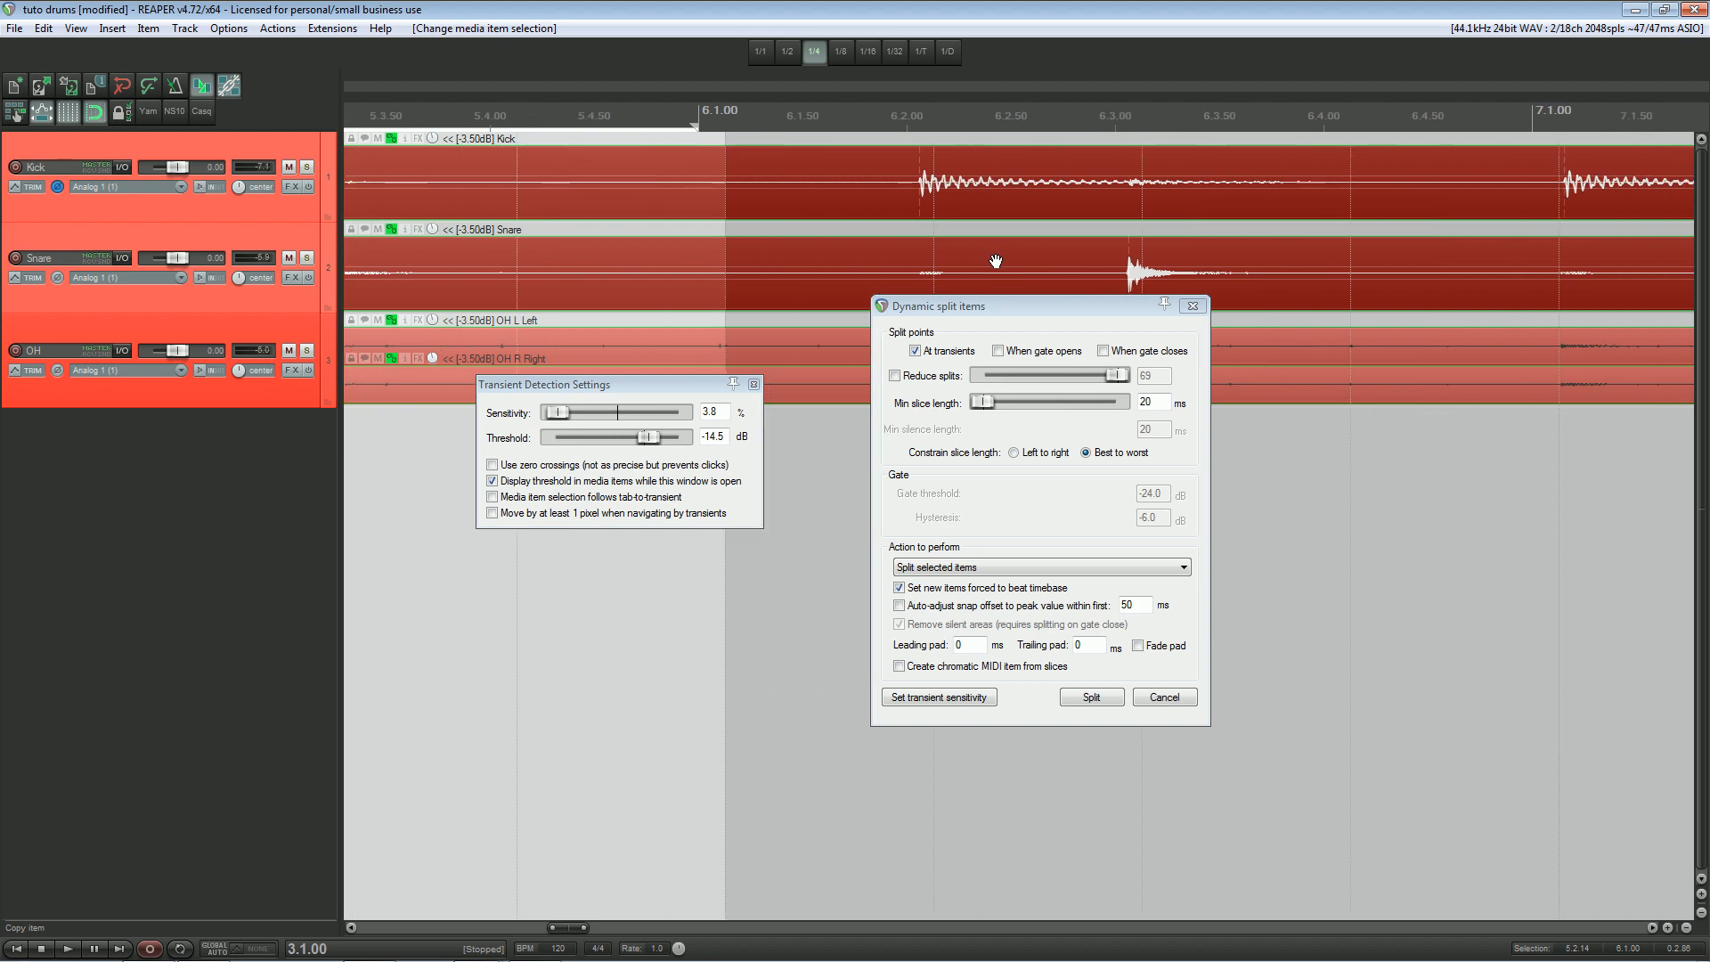
pyautogui.hscroll(5, 812, 280)
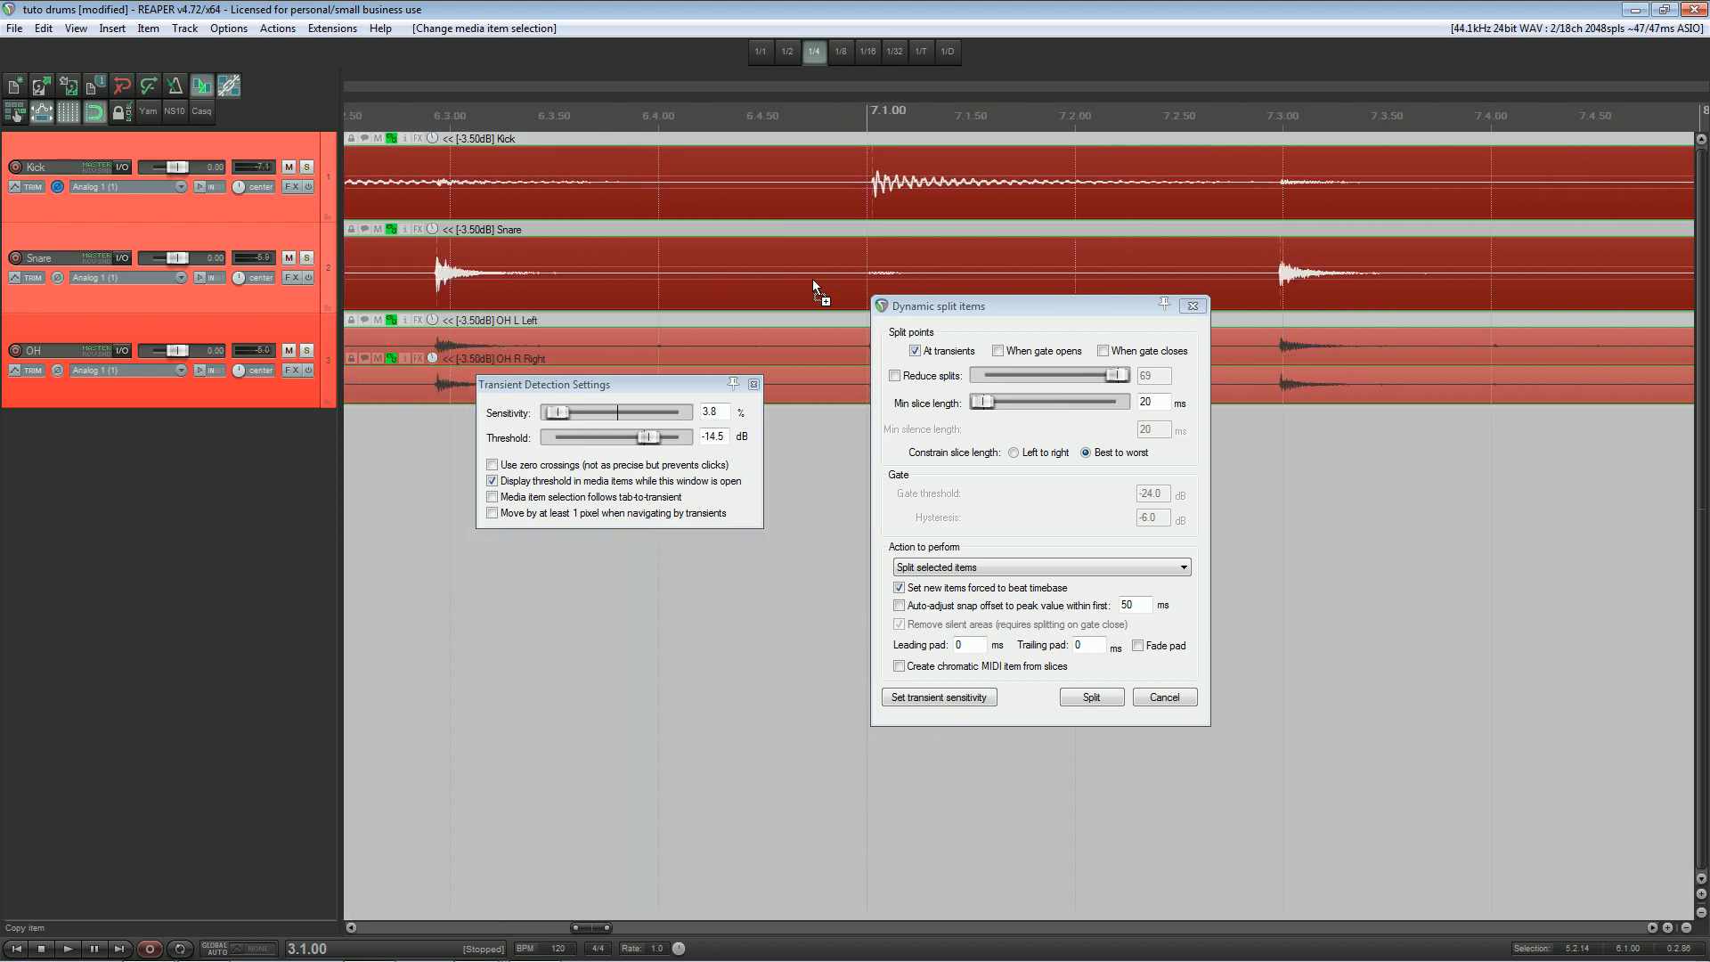
pyautogui.hscroll(10, 812, 279)
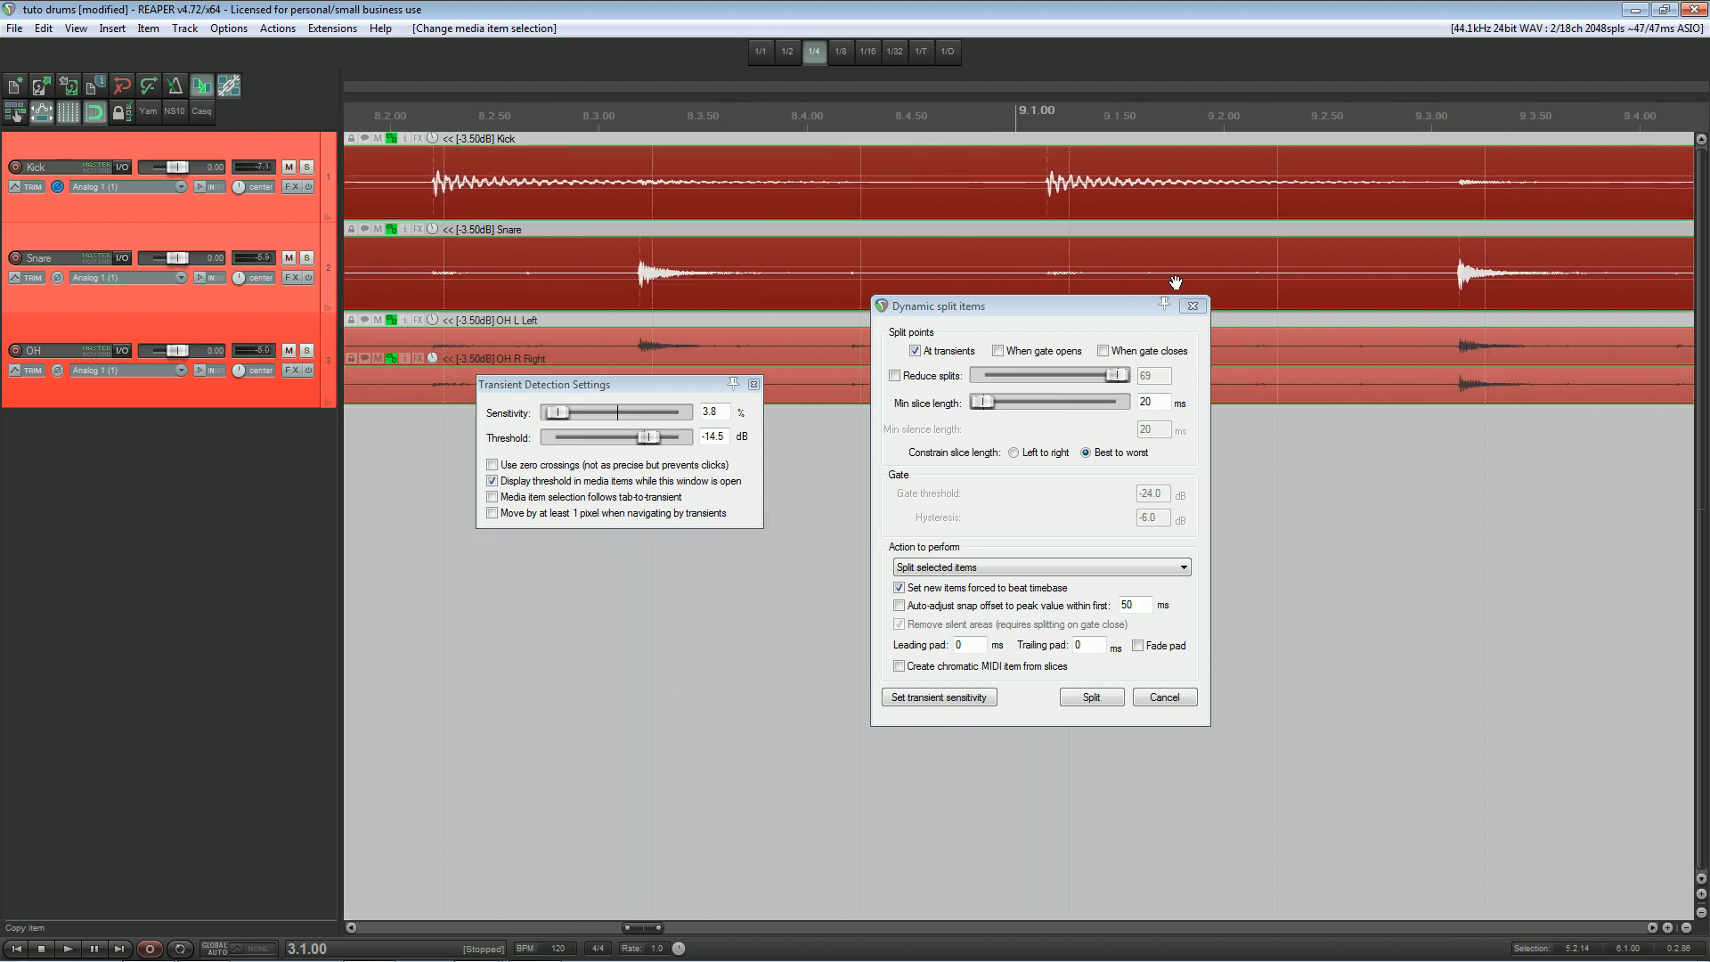
pyautogui.hscroll(10, 1176, 282)
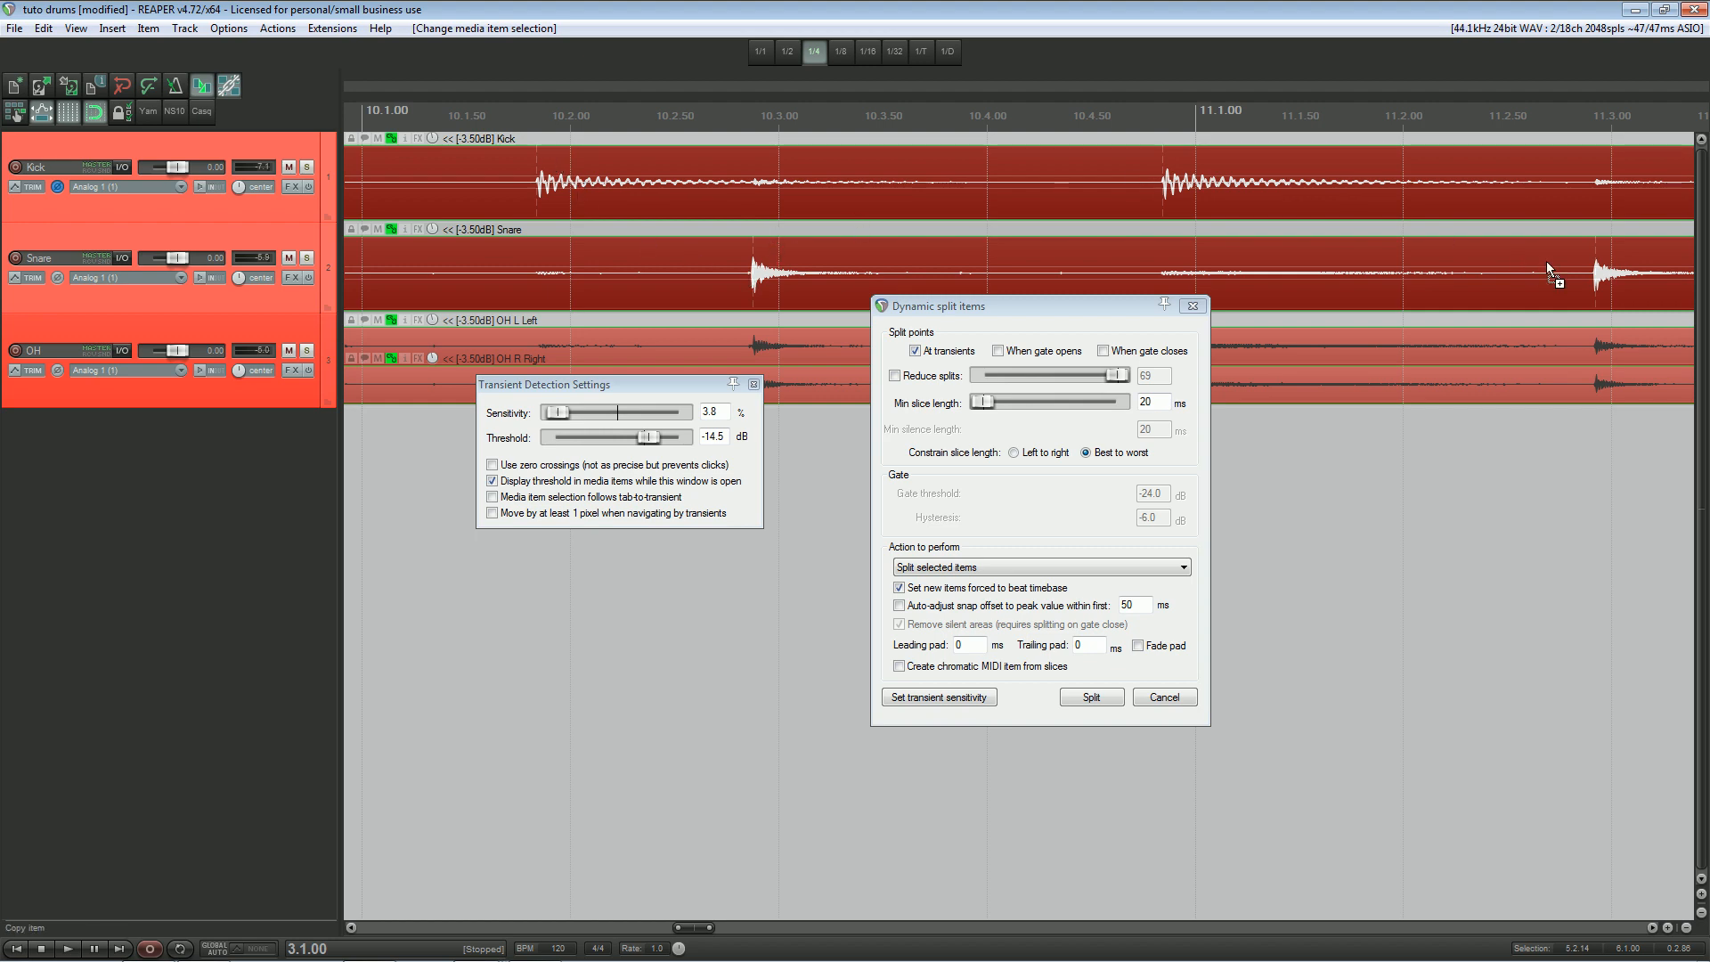
pyautogui.hscroll(5, 773, 280)
pyautogui.hscroll(3, 1429, 272)
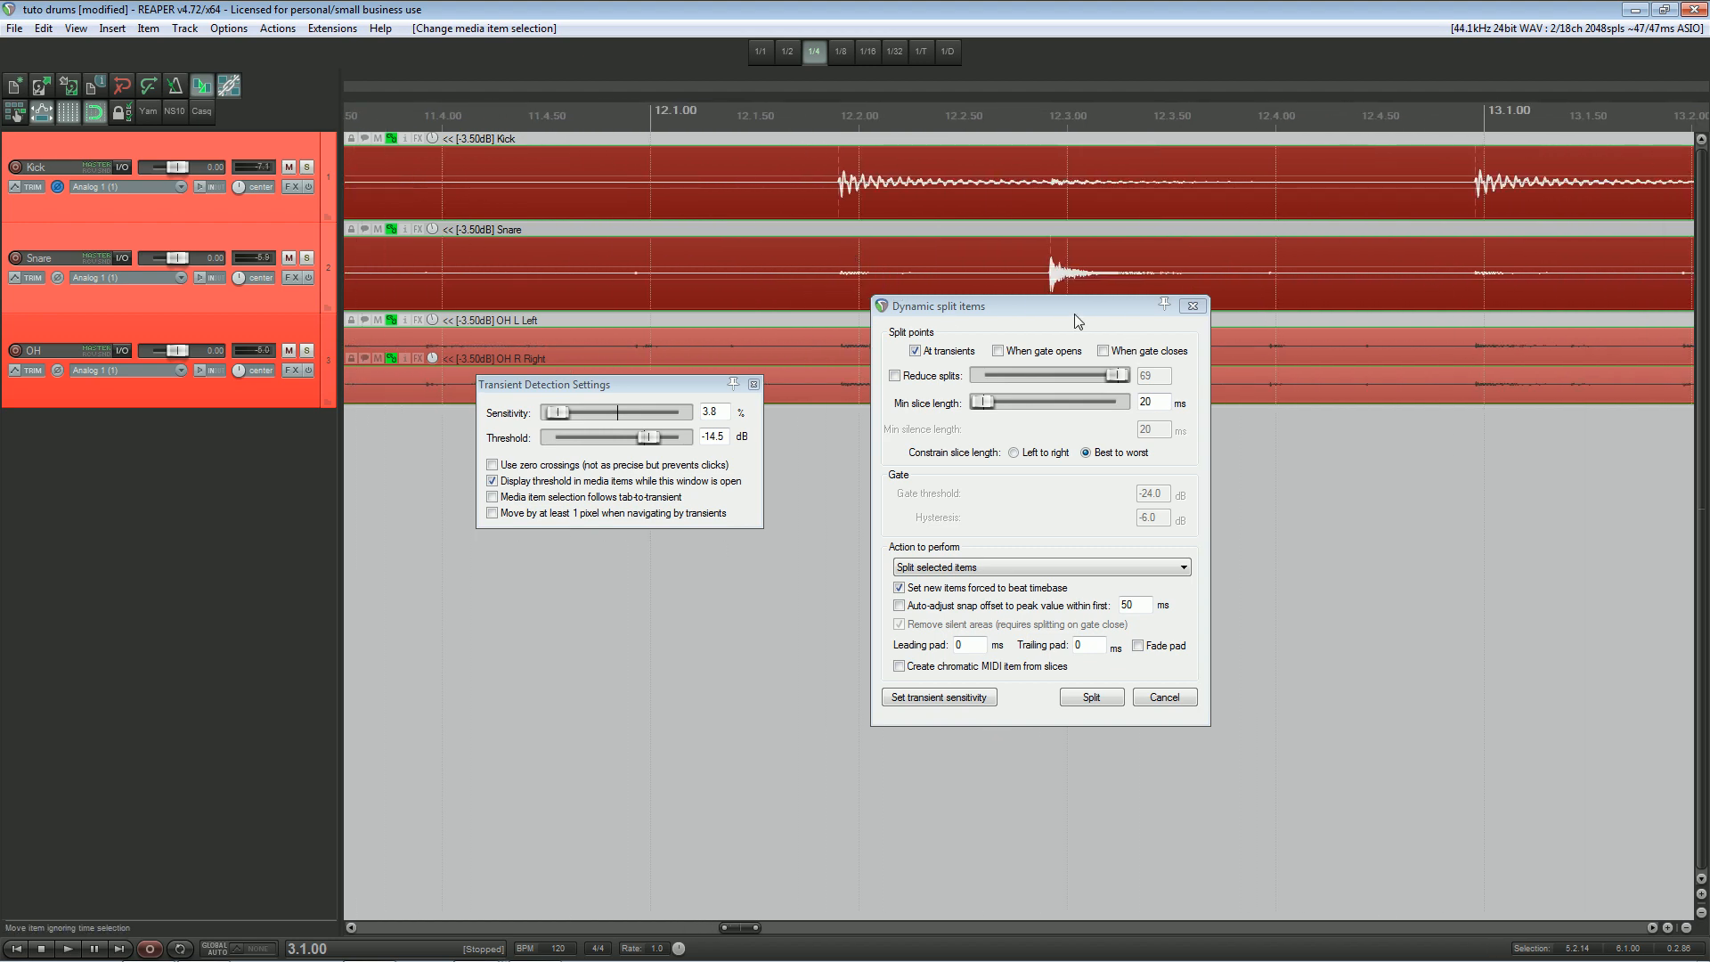
pyautogui.hscroll(2, 1420, 262)
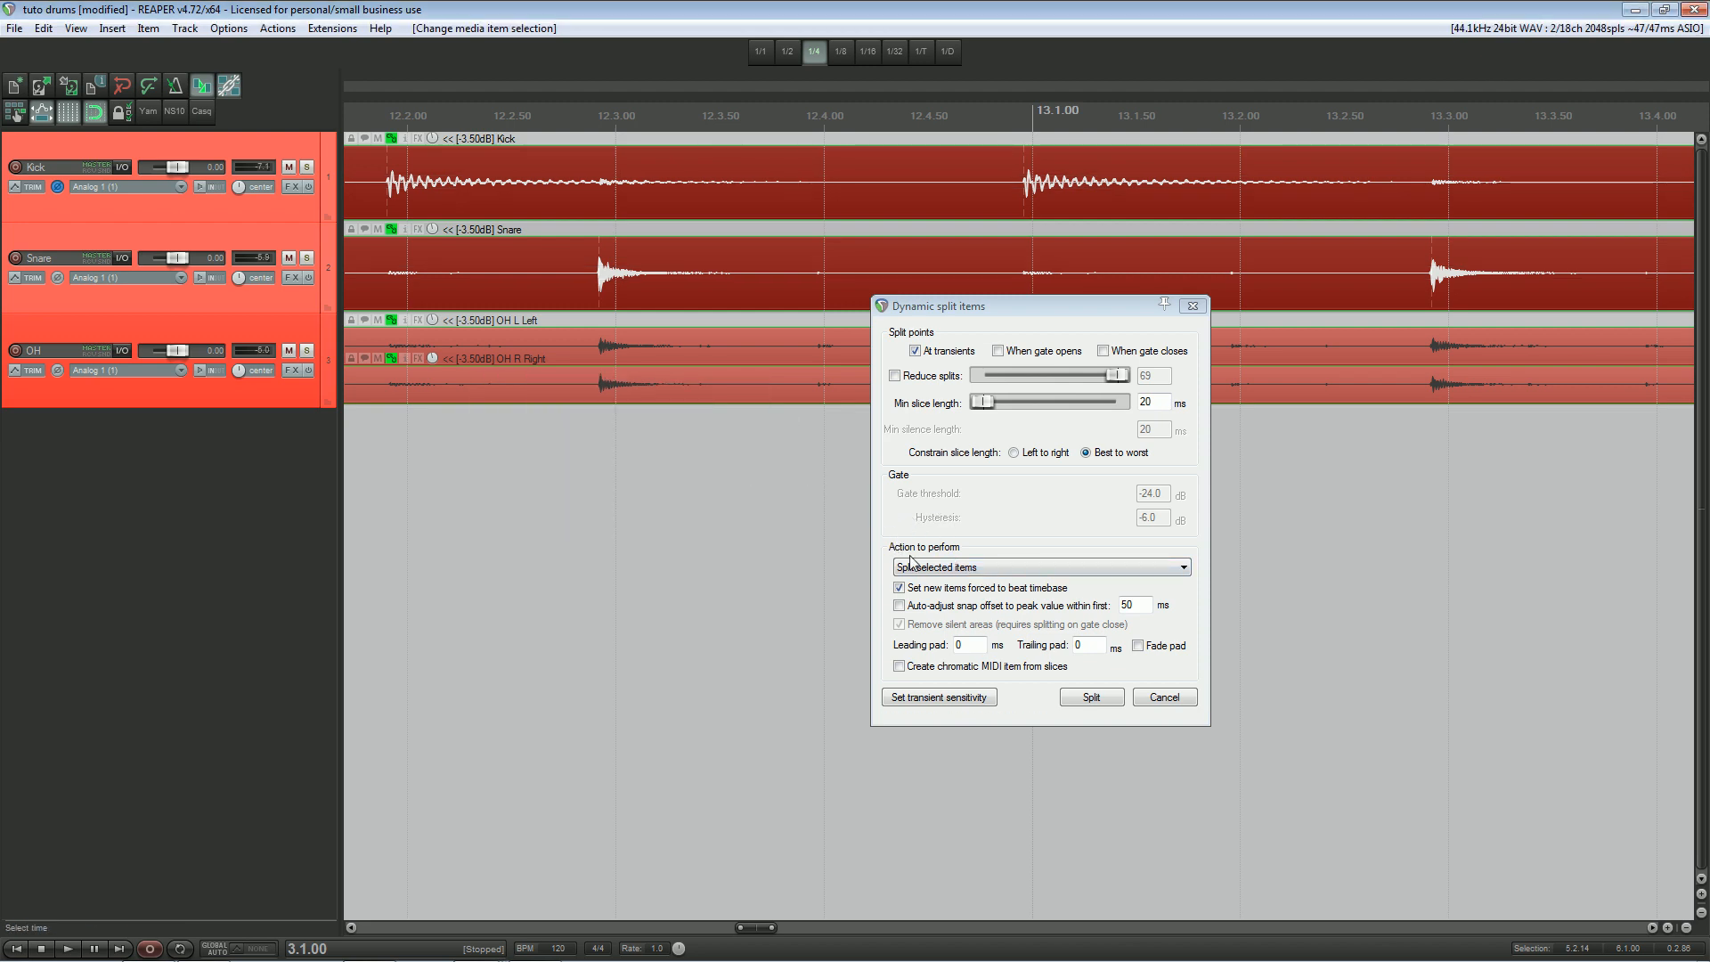
# Run the dynamic split with the action "Replace stretch markers in selected items and add to grouped items".
pyautogui.click(935, 571)
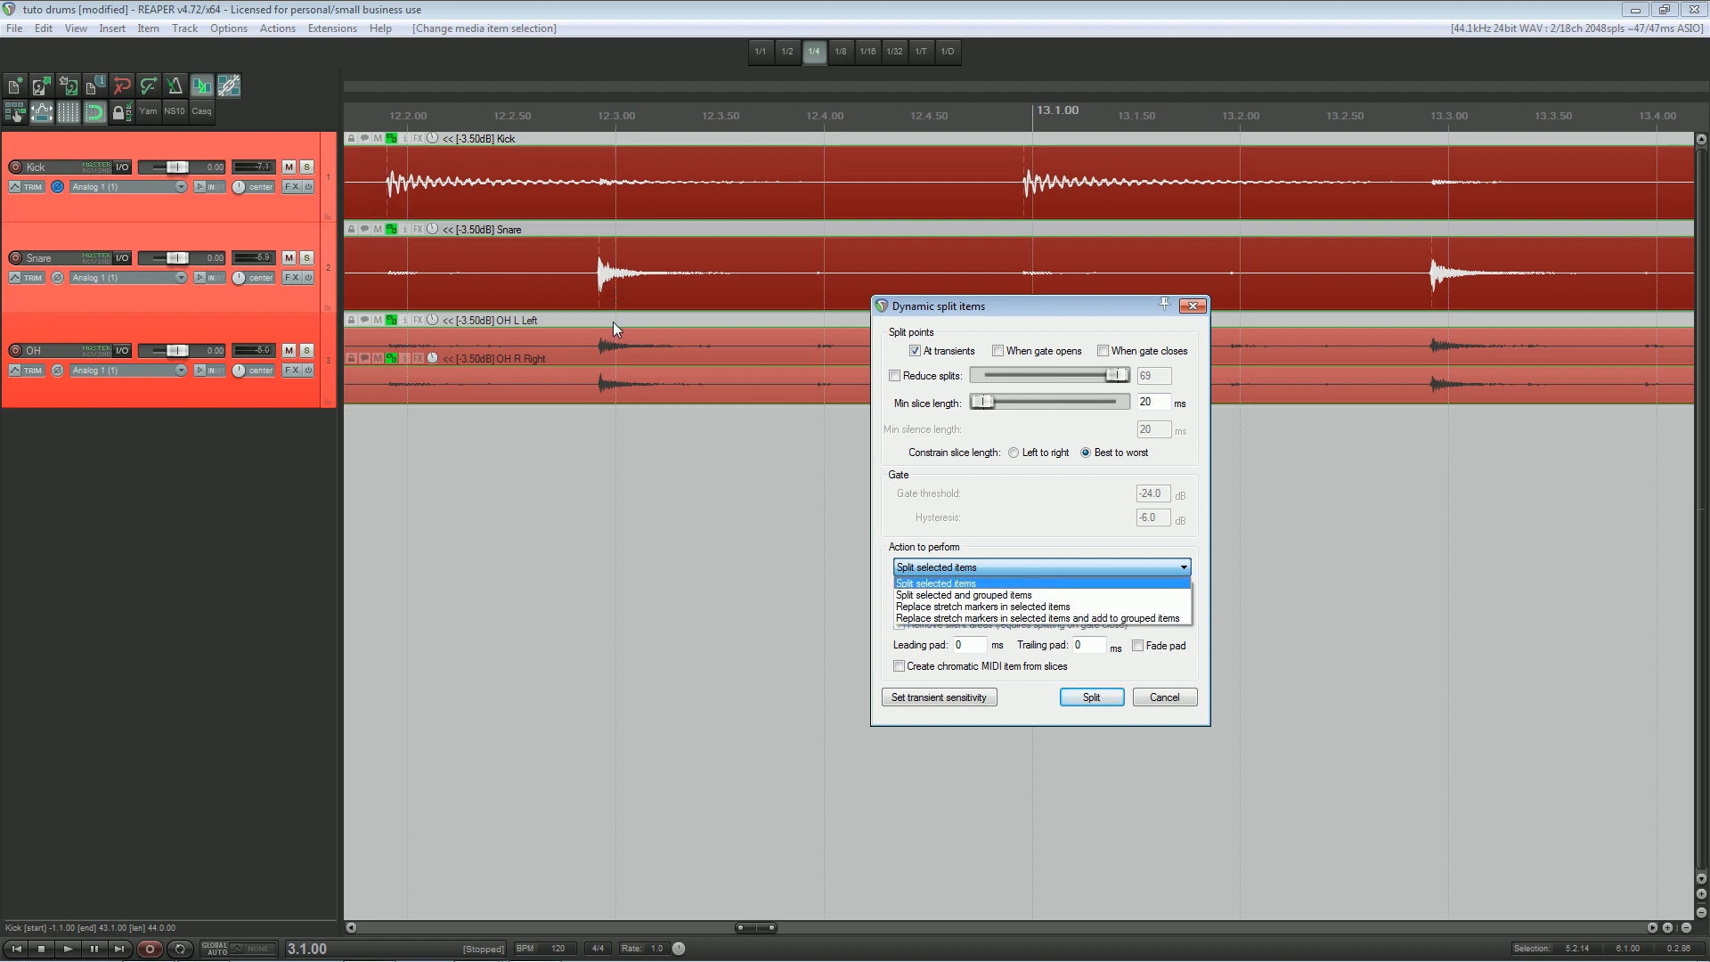
pyautogui.click(1016, 618)
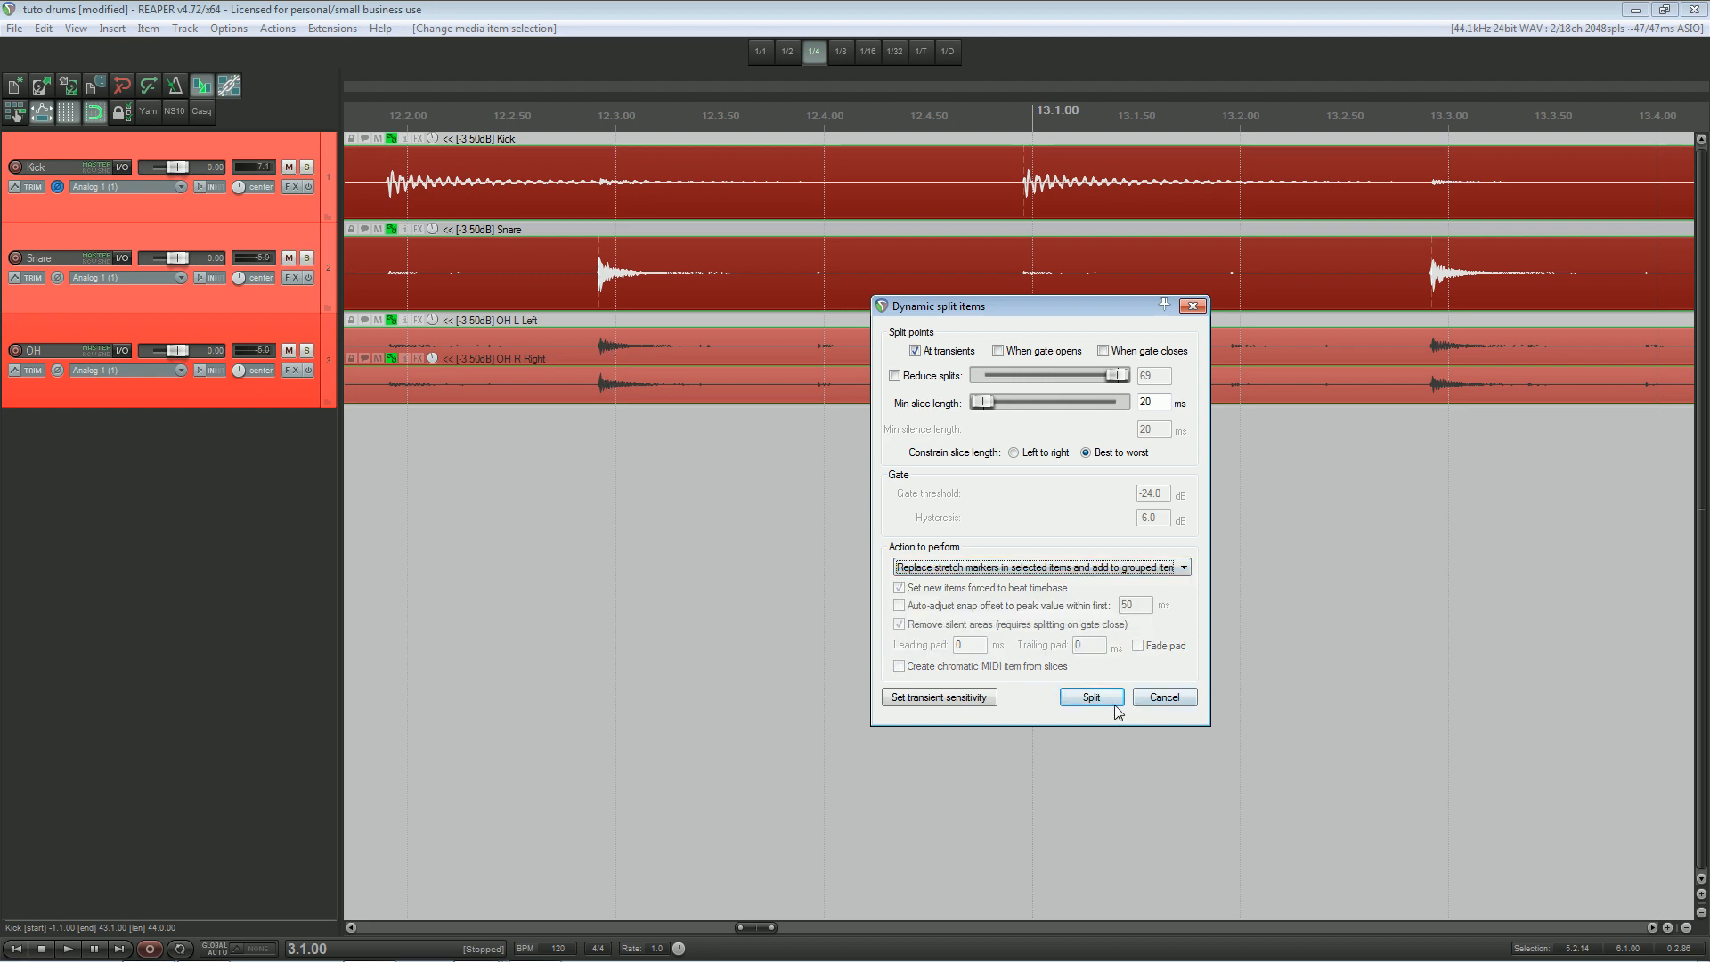
pyautogui.click(1081, 705)
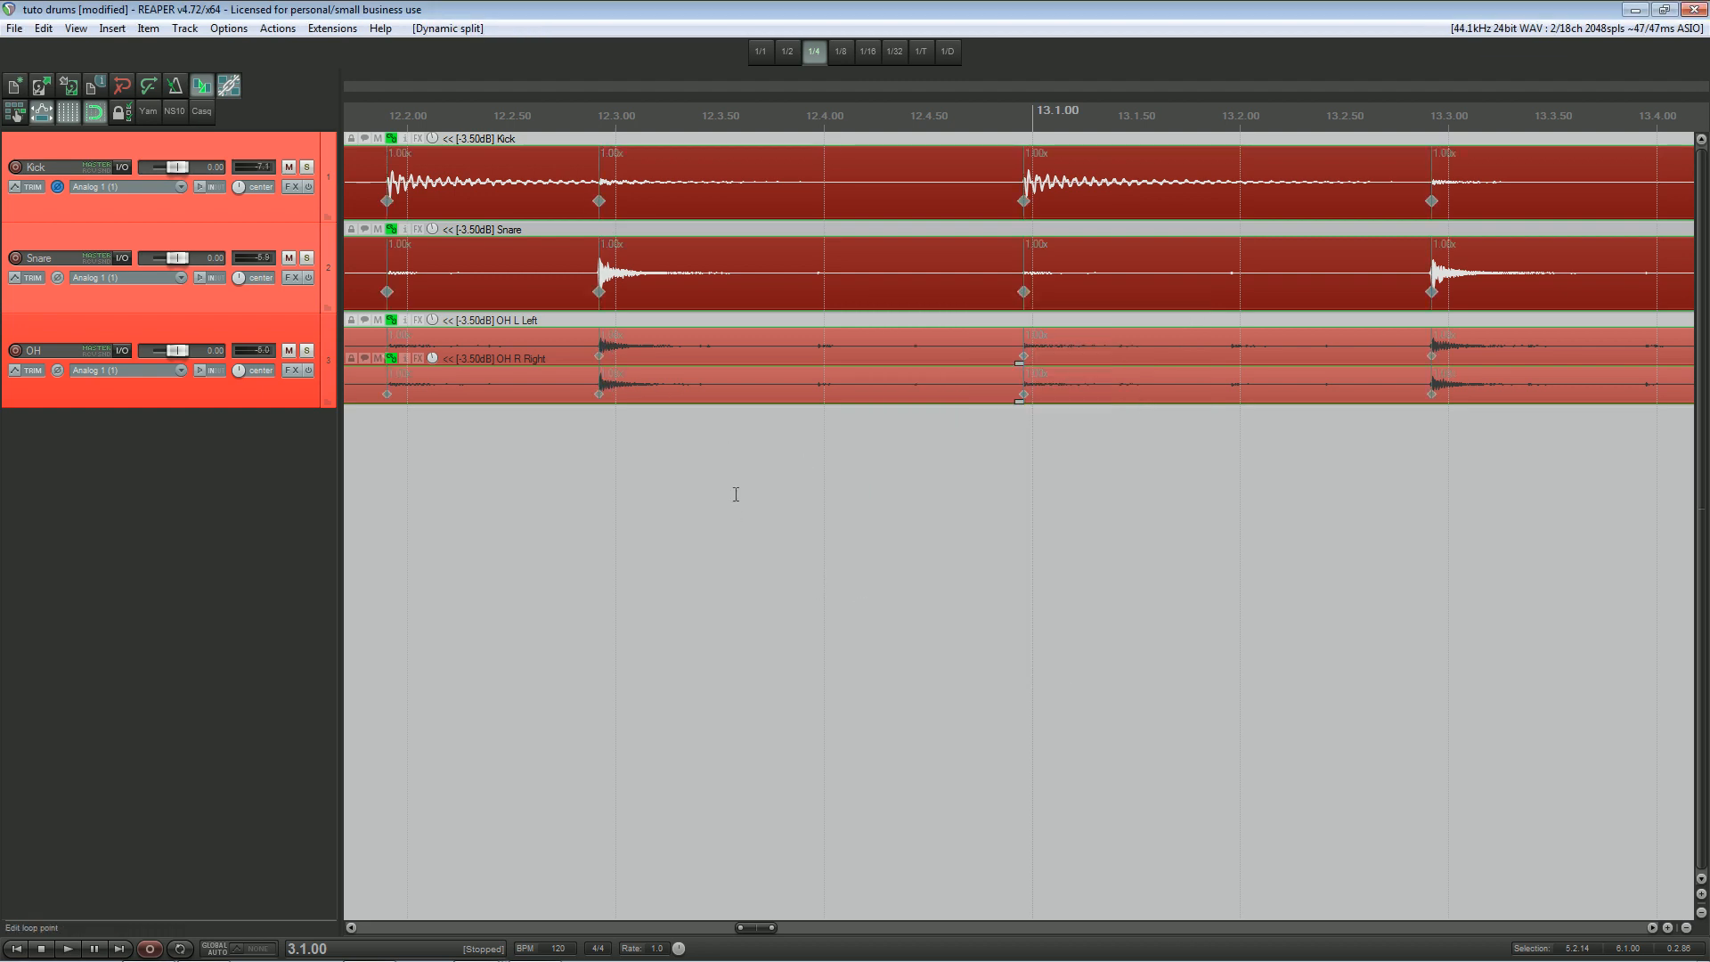
# Examine the stretch marker placement against the kick and snare hits from bar 2 to about bar 10.
pyautogui.scroll(-6, 753, 489)
pyautogui.scroll(4, 958, 491)
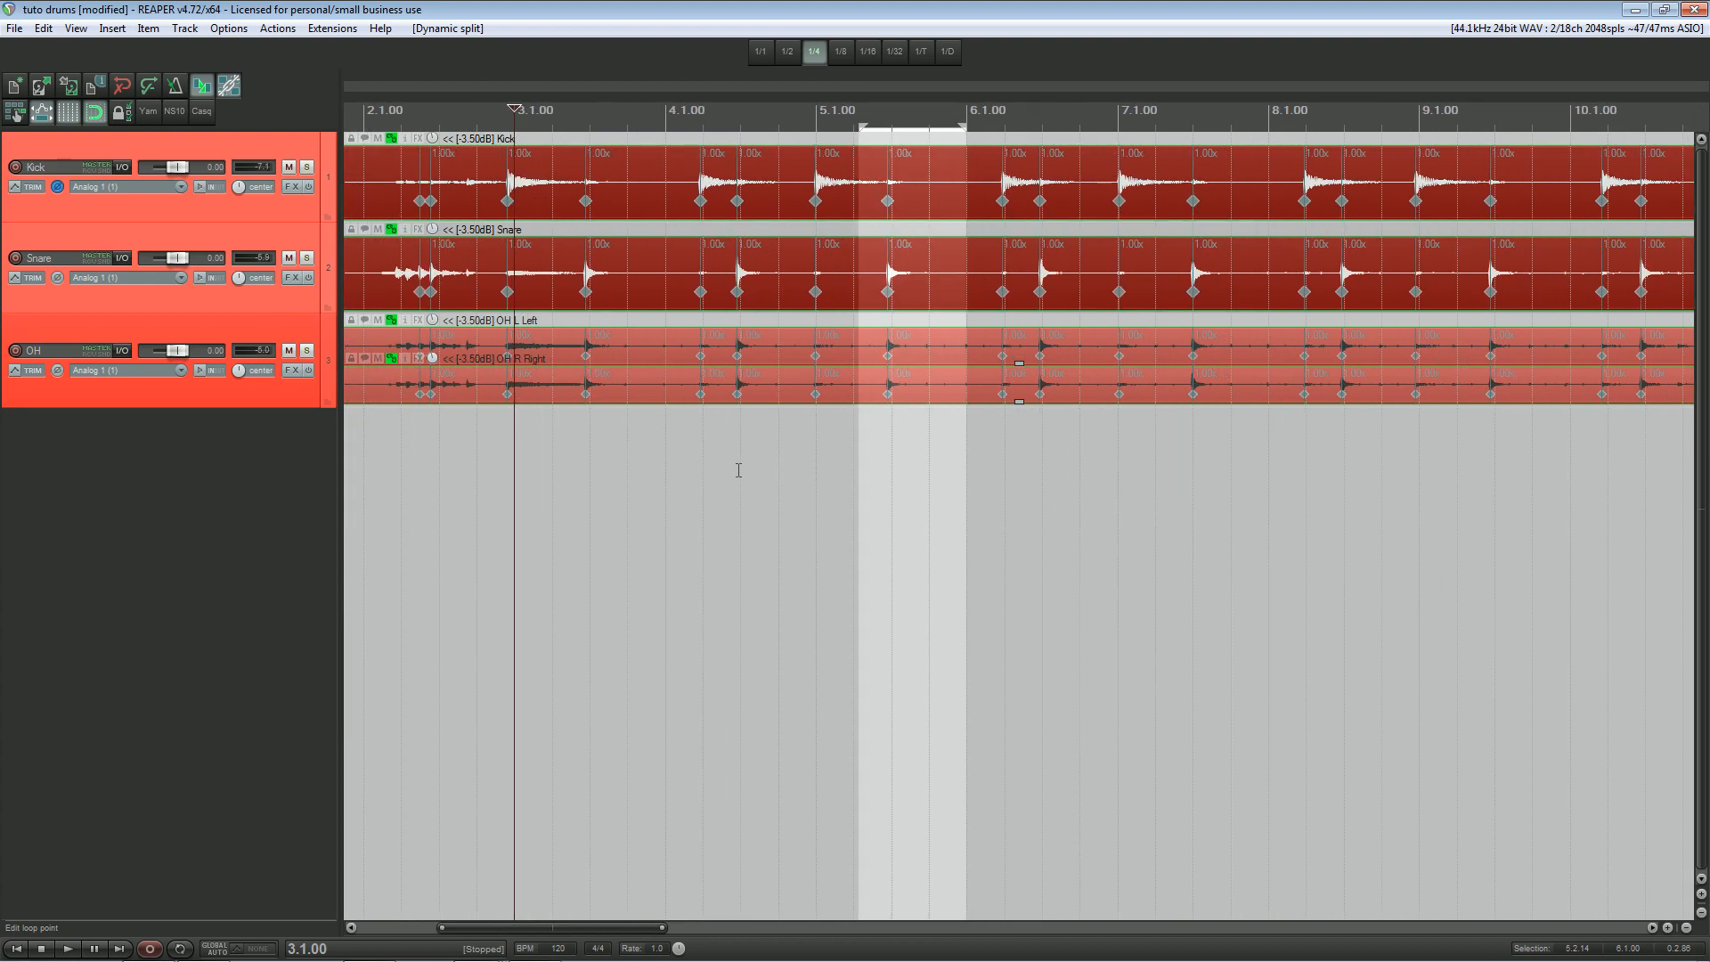
pyautogui.scroll(2, 860, 467)
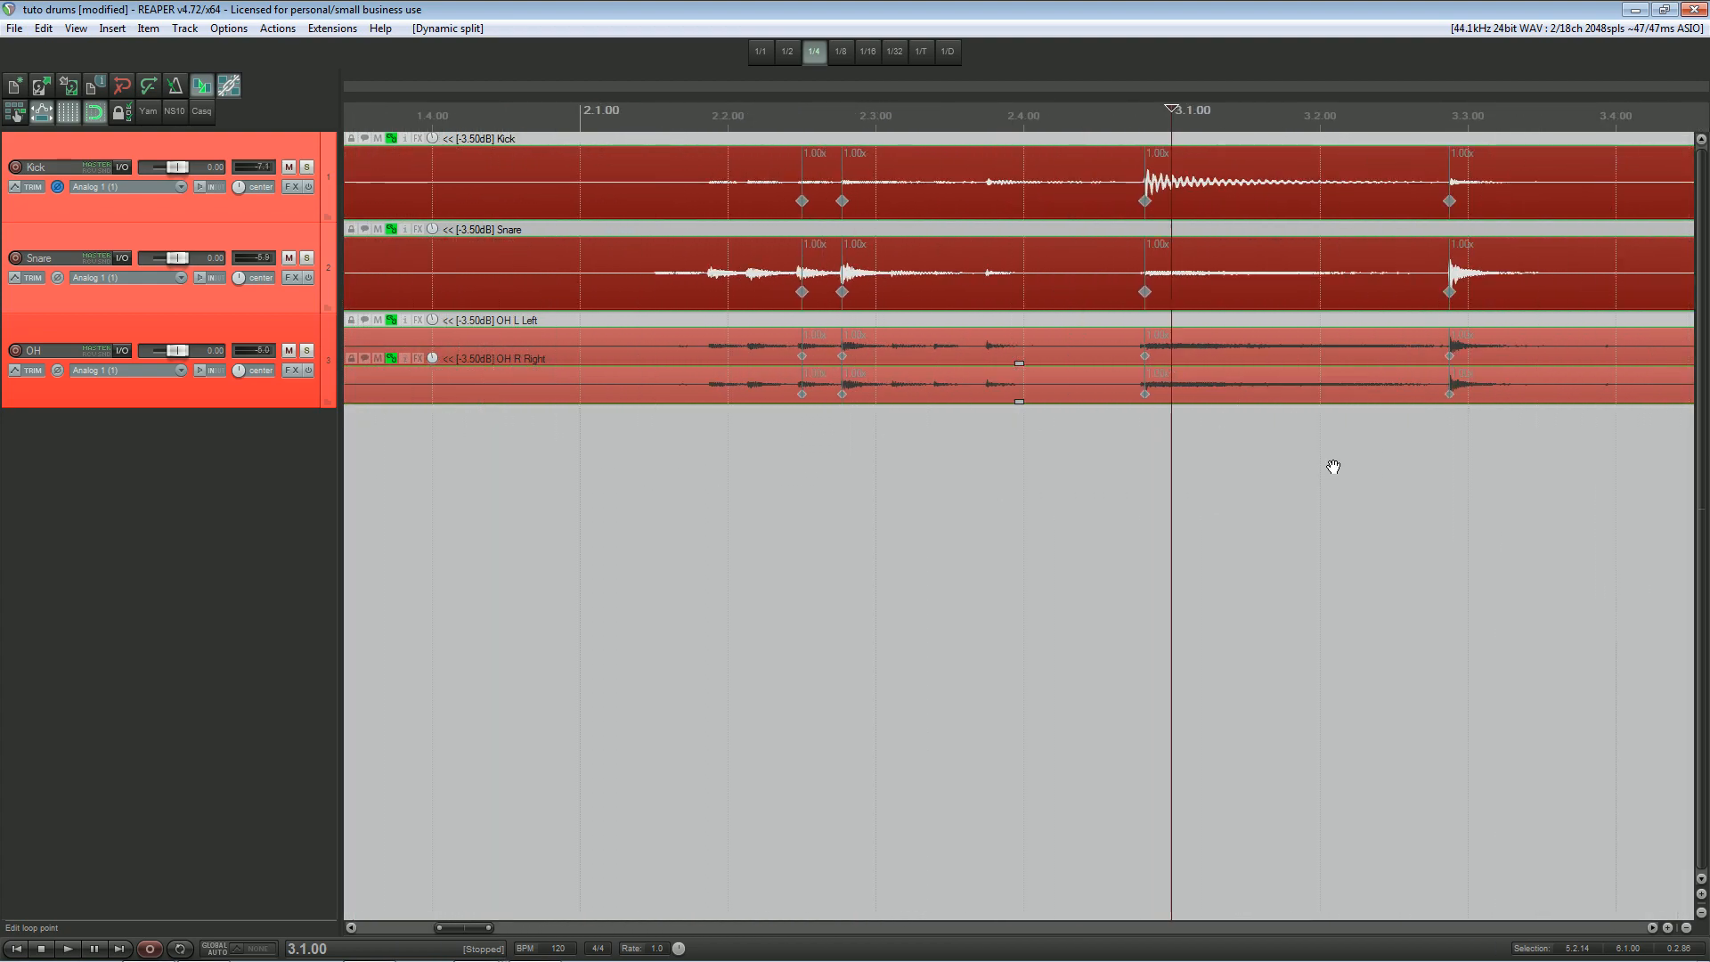
pyautogui.moveTo(1333, 466); pyautogui.dragTo(1029, 470)
pyautogui.scroll(-2, 813, 473)
pyautogui.moveTo(789, 475); pyautogui.dragTo(1069, 500)
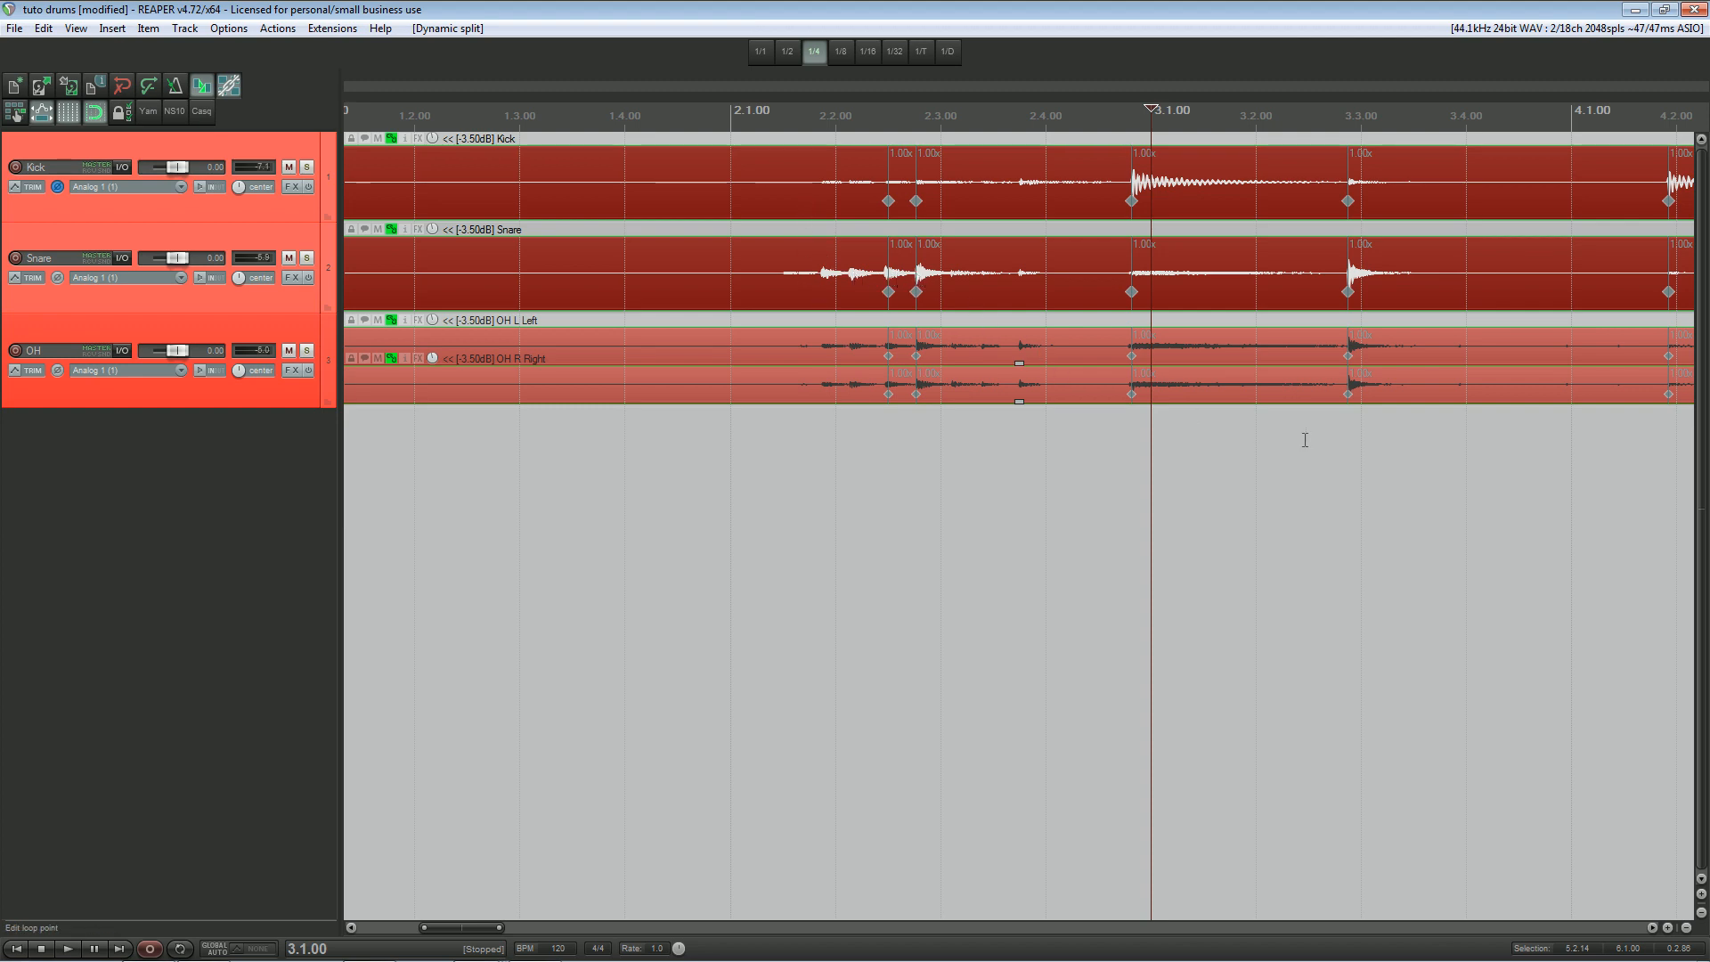
pyautogui.moveTo(1447, 452); pyautogui.dragTo(932, 477)
pyautogui.scroll(-2, 1034, 471)
pyautogui.moveTo(1324, 490); pyautogui.dragTo(955, 512)
pyautogui.scroll(2, 973, 493)
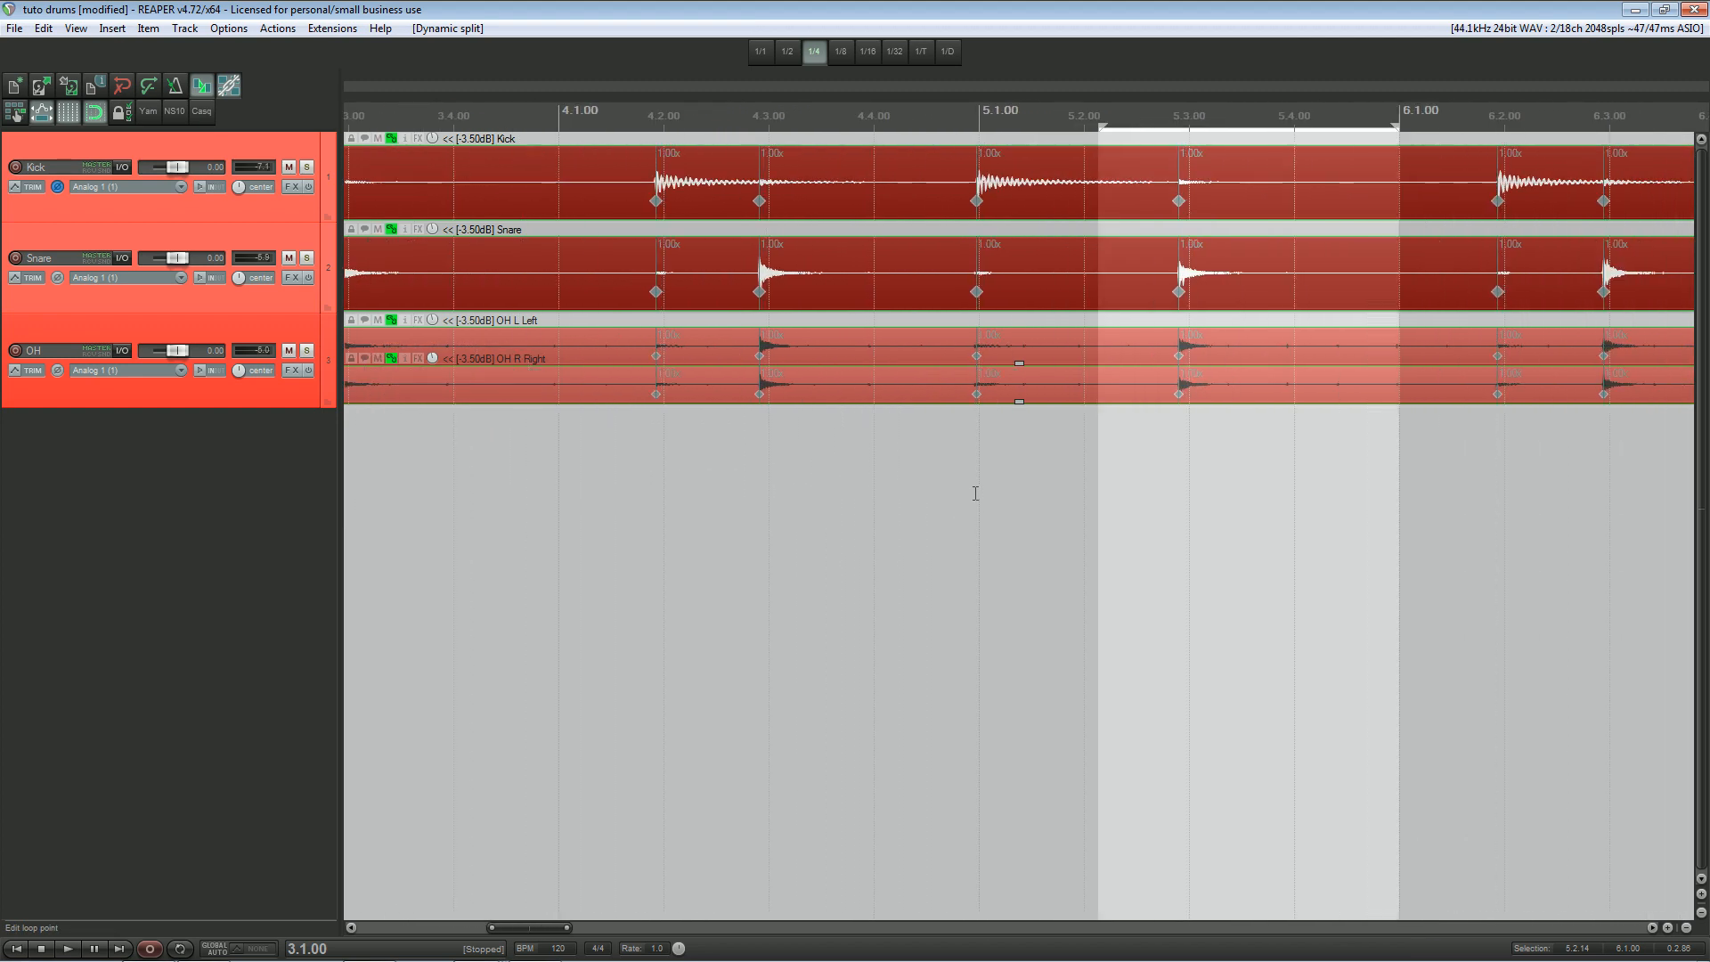
pyautogui.moveTo(1386, 503); pyautogui.dragTo(921, 533)
pyautogui.moveTo(1447, 513); pyautogui.dragTo(1327, 524)
pyautogui.scroll(2, 1306, 519)
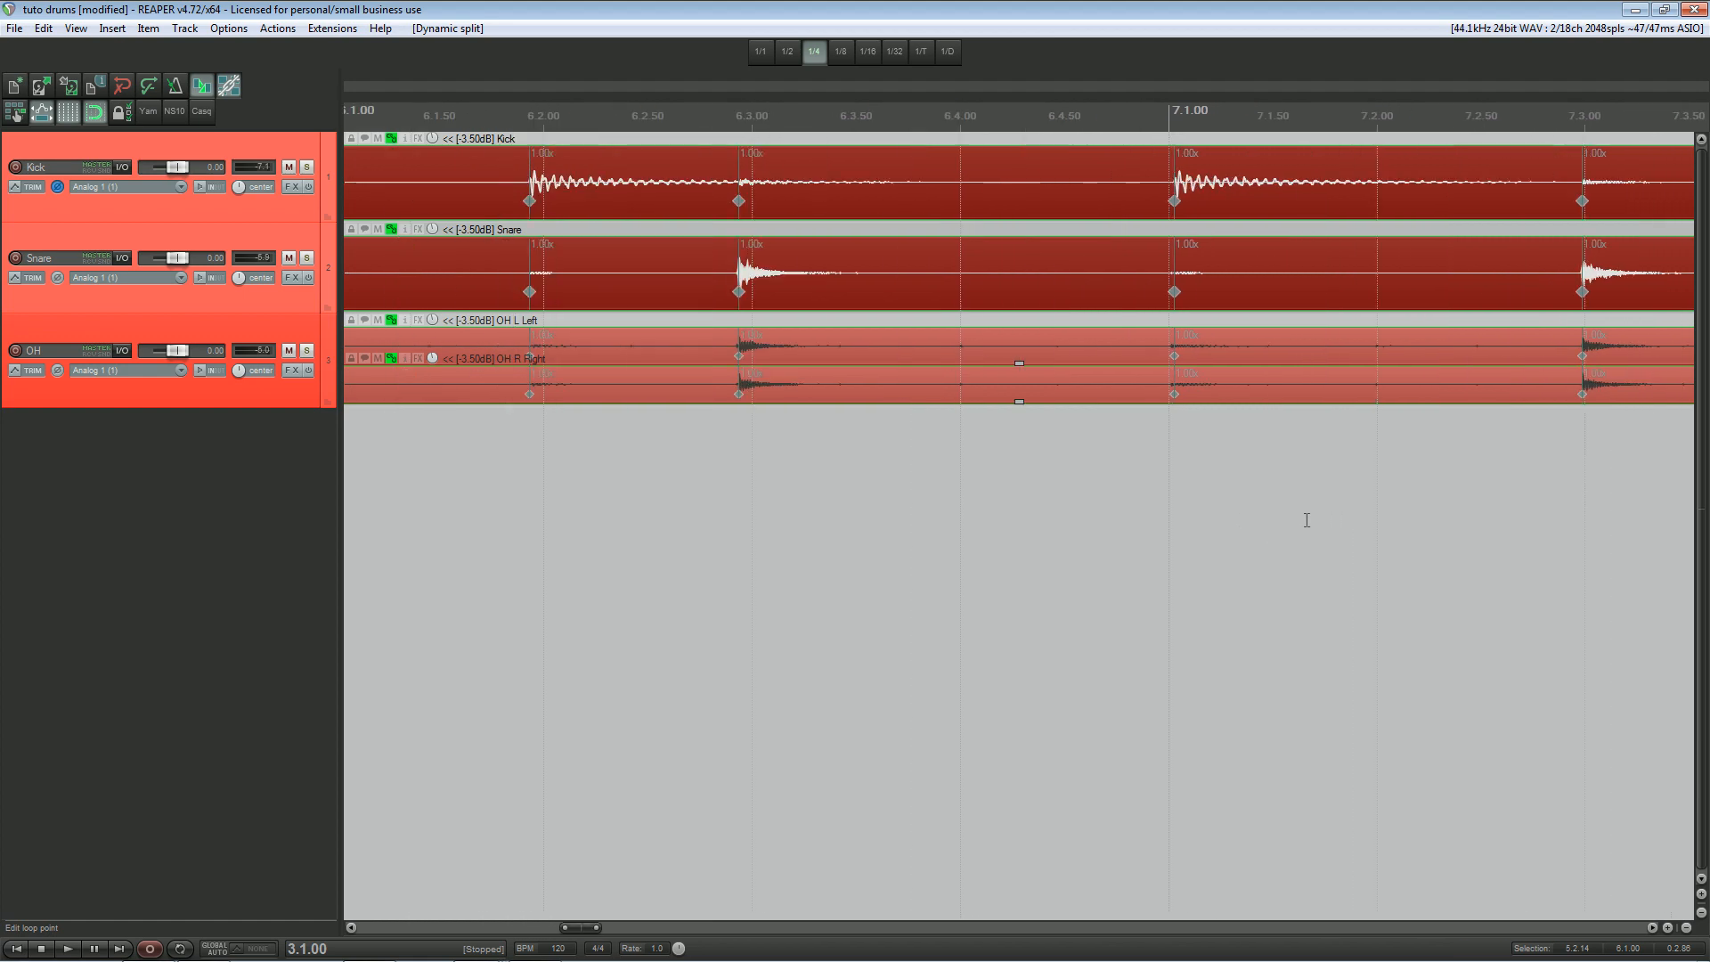
pyautogui.moveTo(1458, 517); pyautogui.dragTo(851, 515)
pyautogui.scroll(-2, 1051, 514)
pyautogui.scroll(1, 856, 508)
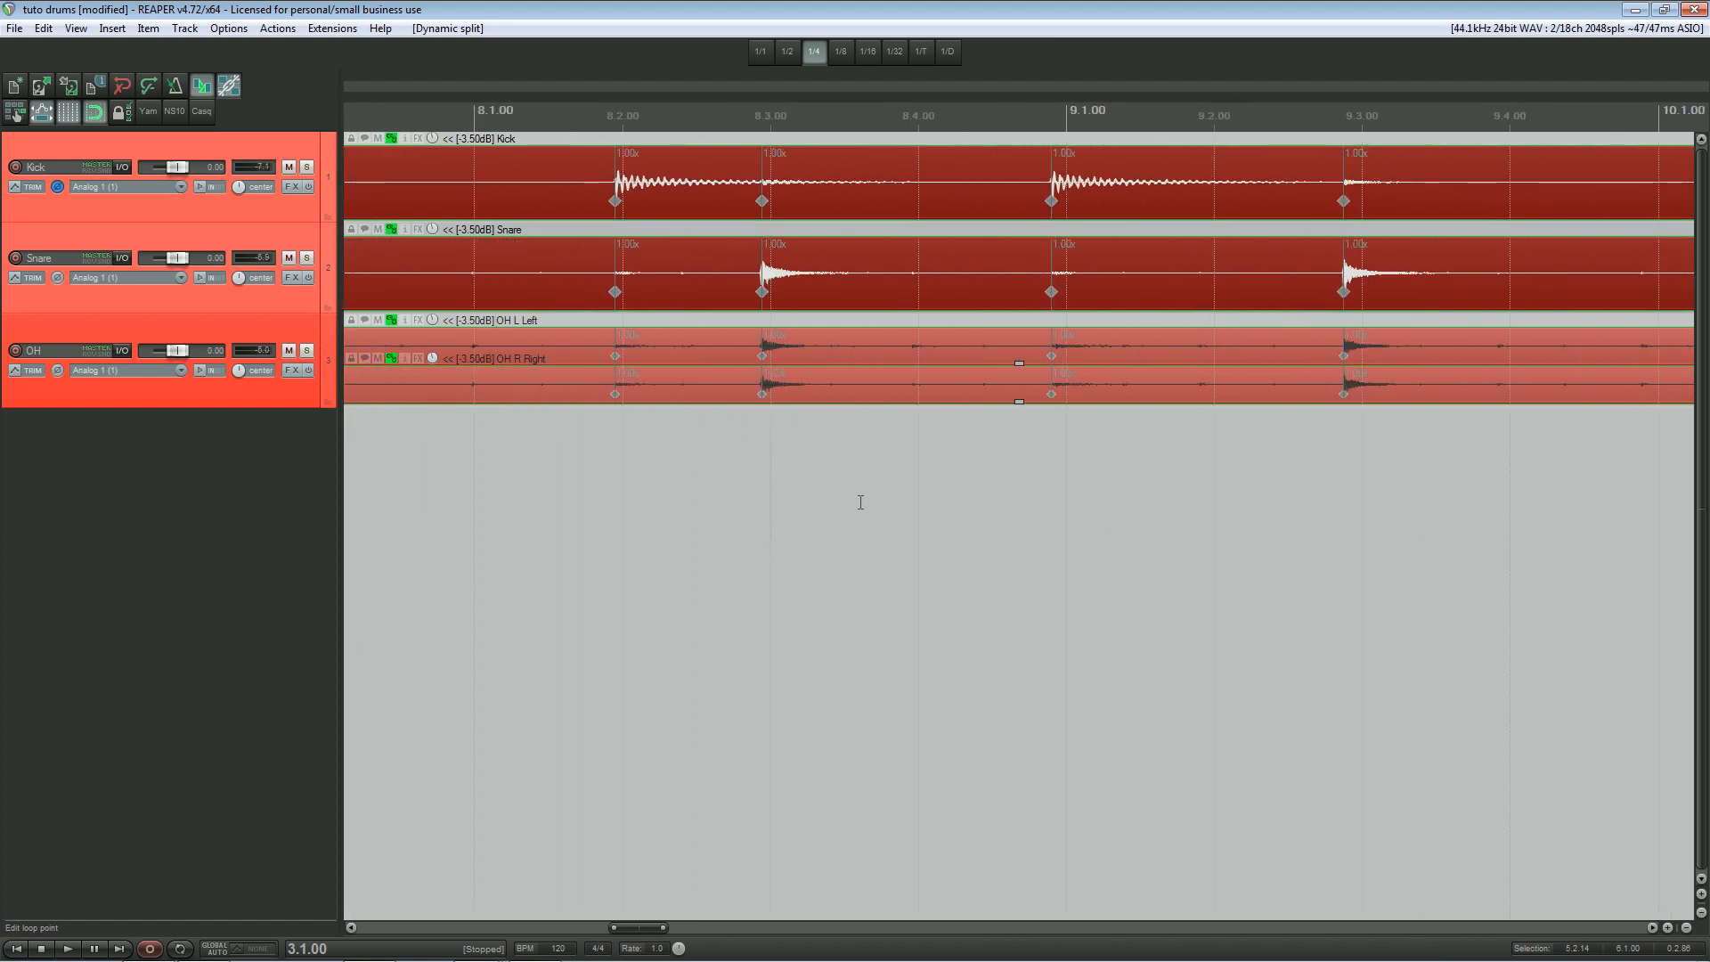
pyautogui.moveTo(1326, 493); pyautogui.dragTo(950, 470)
pyautogui.scroll(1, 950, 470)
pyautogui.moveTo(1383, 472); pyautogui.dragTo(1016, 475)
pyautogui.scroll(-8, 1185, 468)
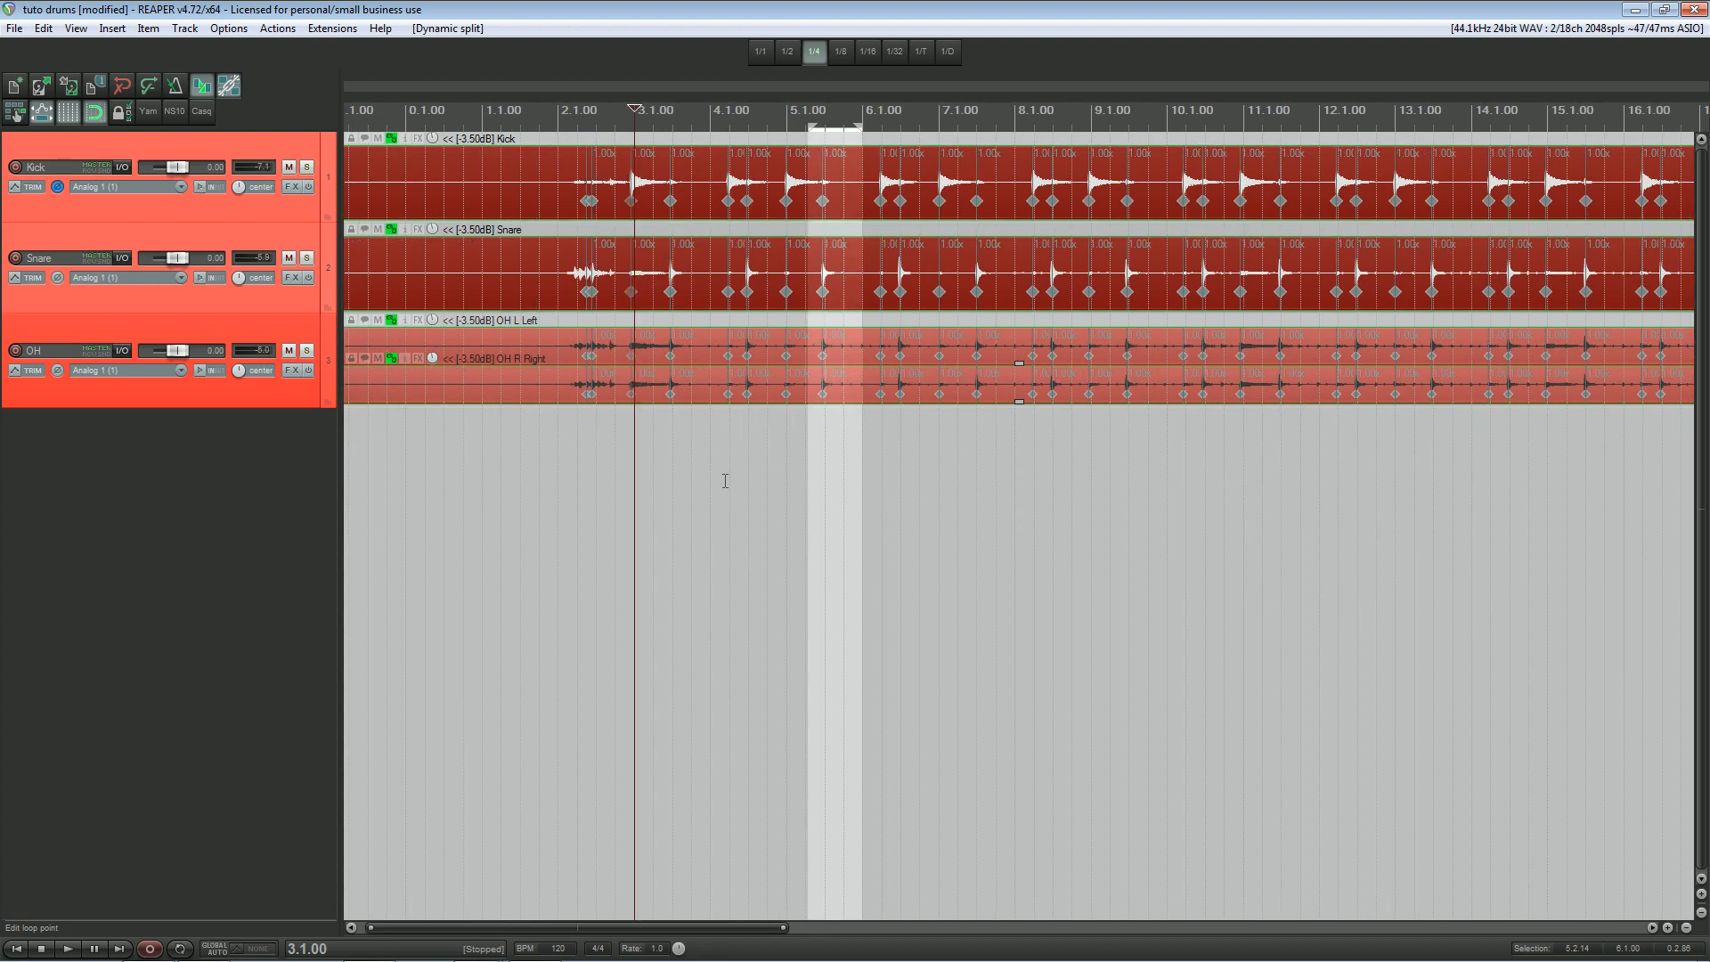
# With snapping off, set the time selection from about 2.4.54, just before the bar 3 kick, to about 42.4.03 near the items' end.
pyautogui.scroll(3, 721, 479)
pyautogui.moveTo(718, 478); pyautogui.dragTo(1019, 485)
pyautogui.scroll(1, 929, 466)
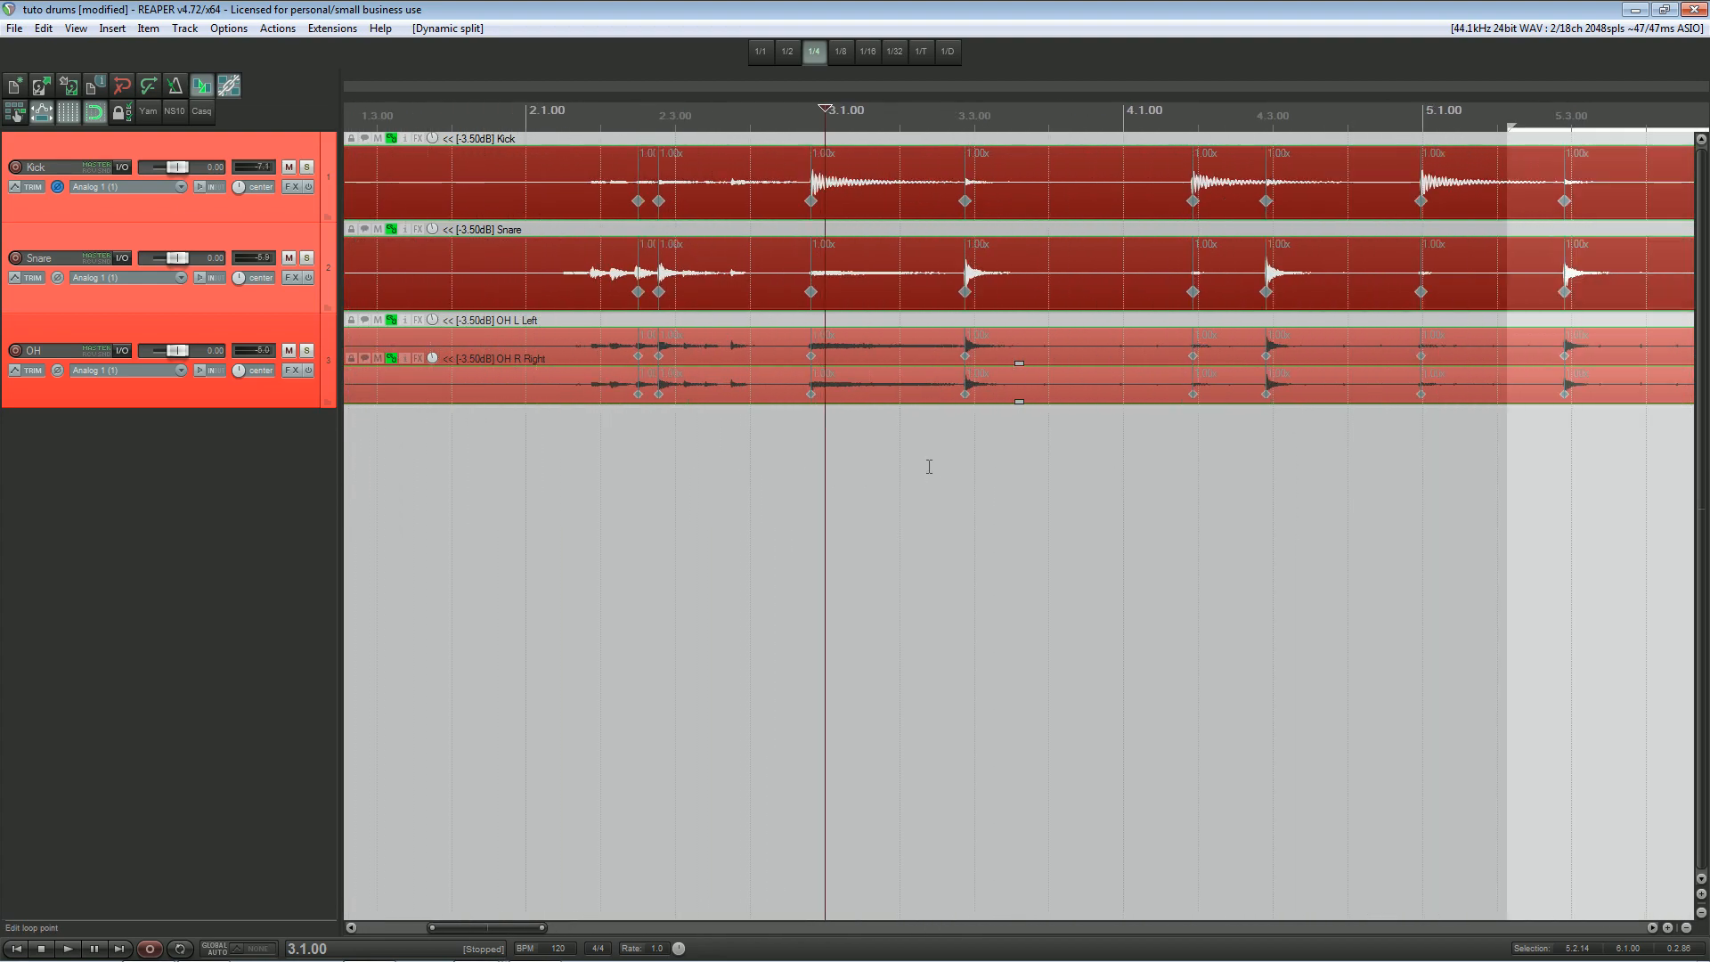
pyautogui.scroll(-1, 929, 466)
pyautogui.moveTo(827, 119); pyautogui.dragTo(1170, 118)
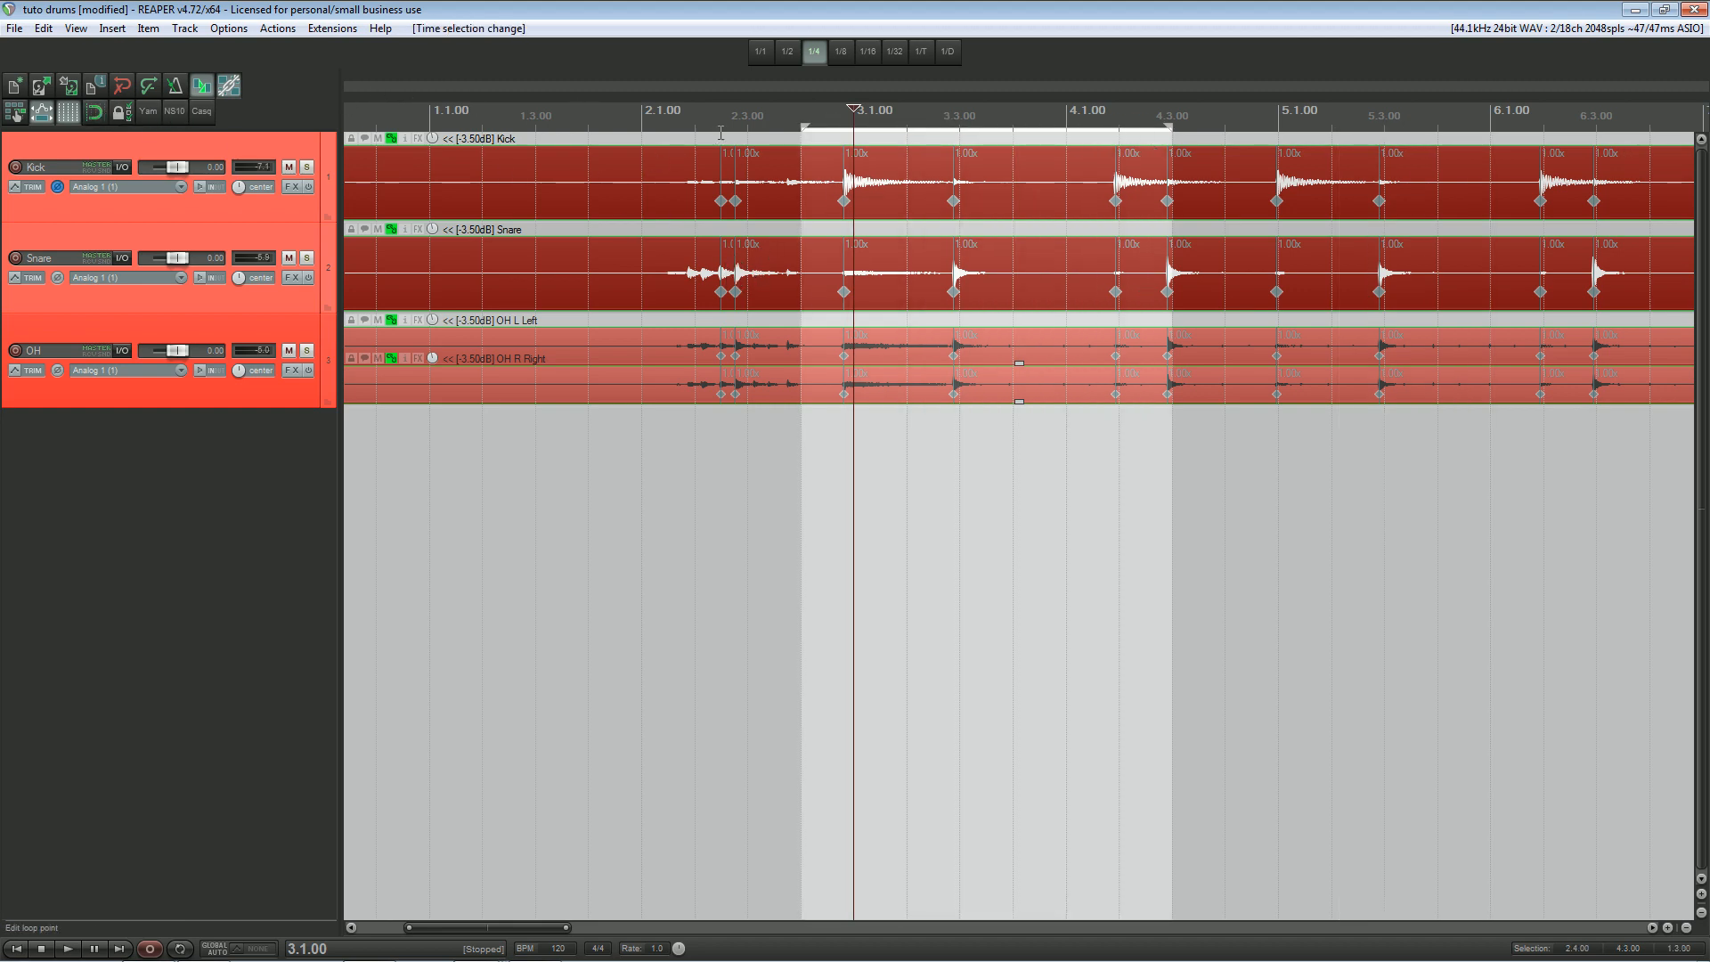
pyautogui.moveTo(803, 126); pyautogui.dragTo(829, 127)
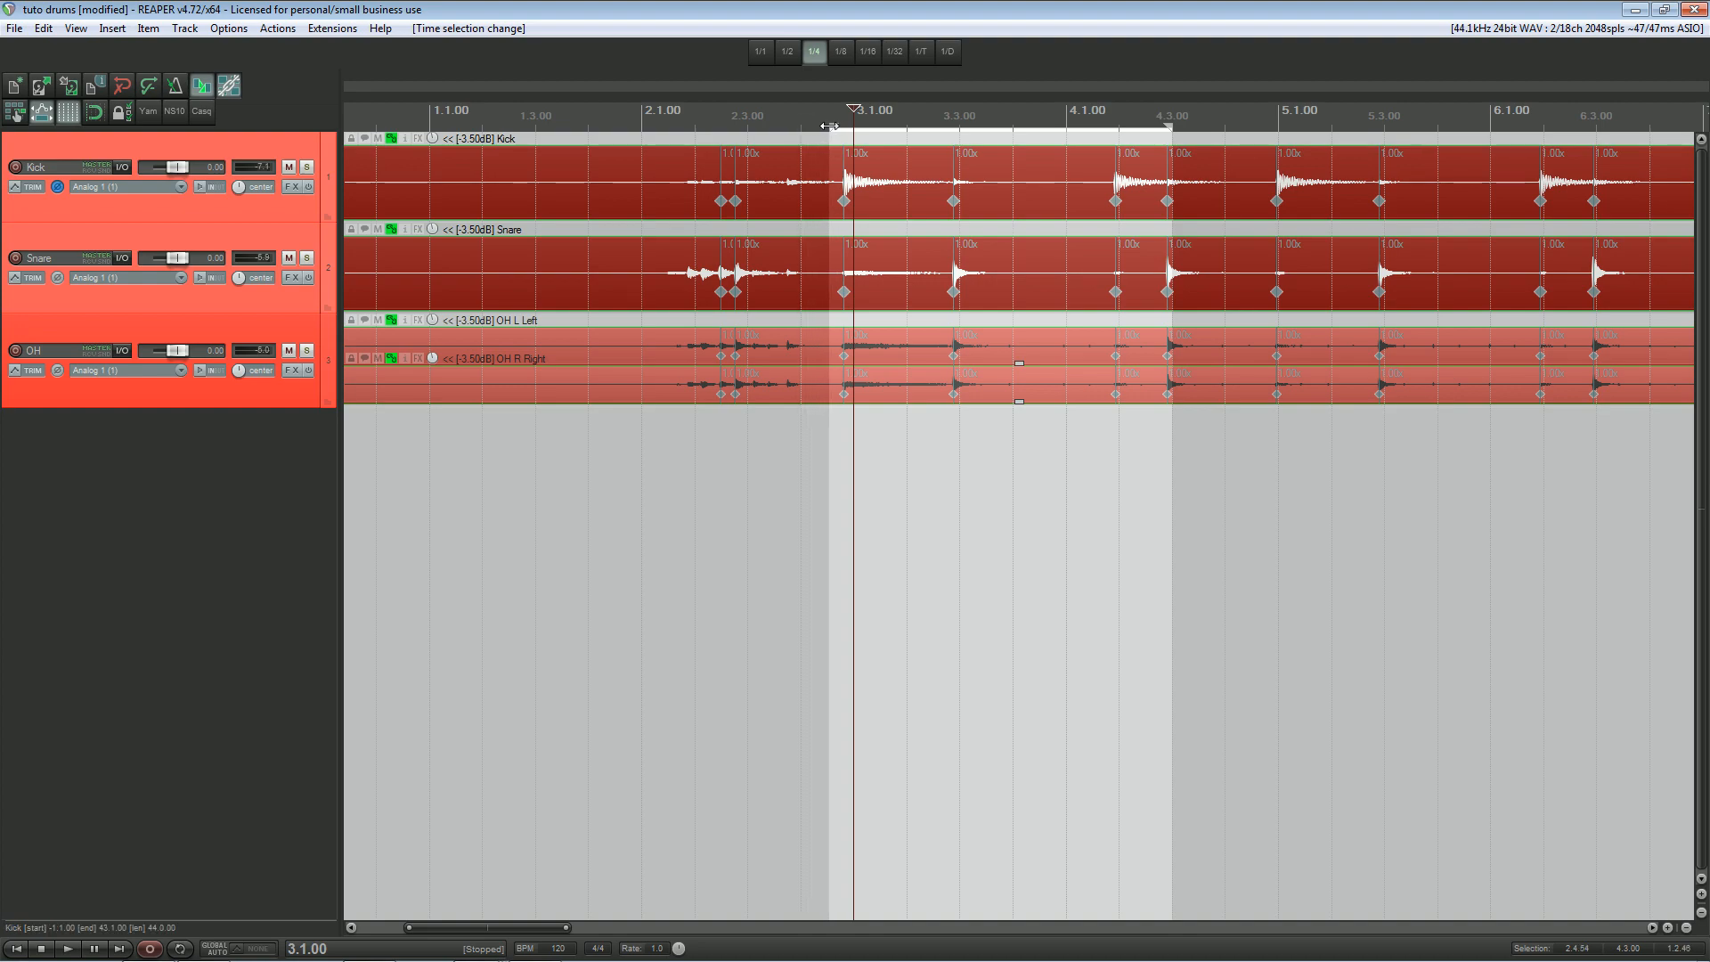
pyautogui.scroll(-10, 829, 127)
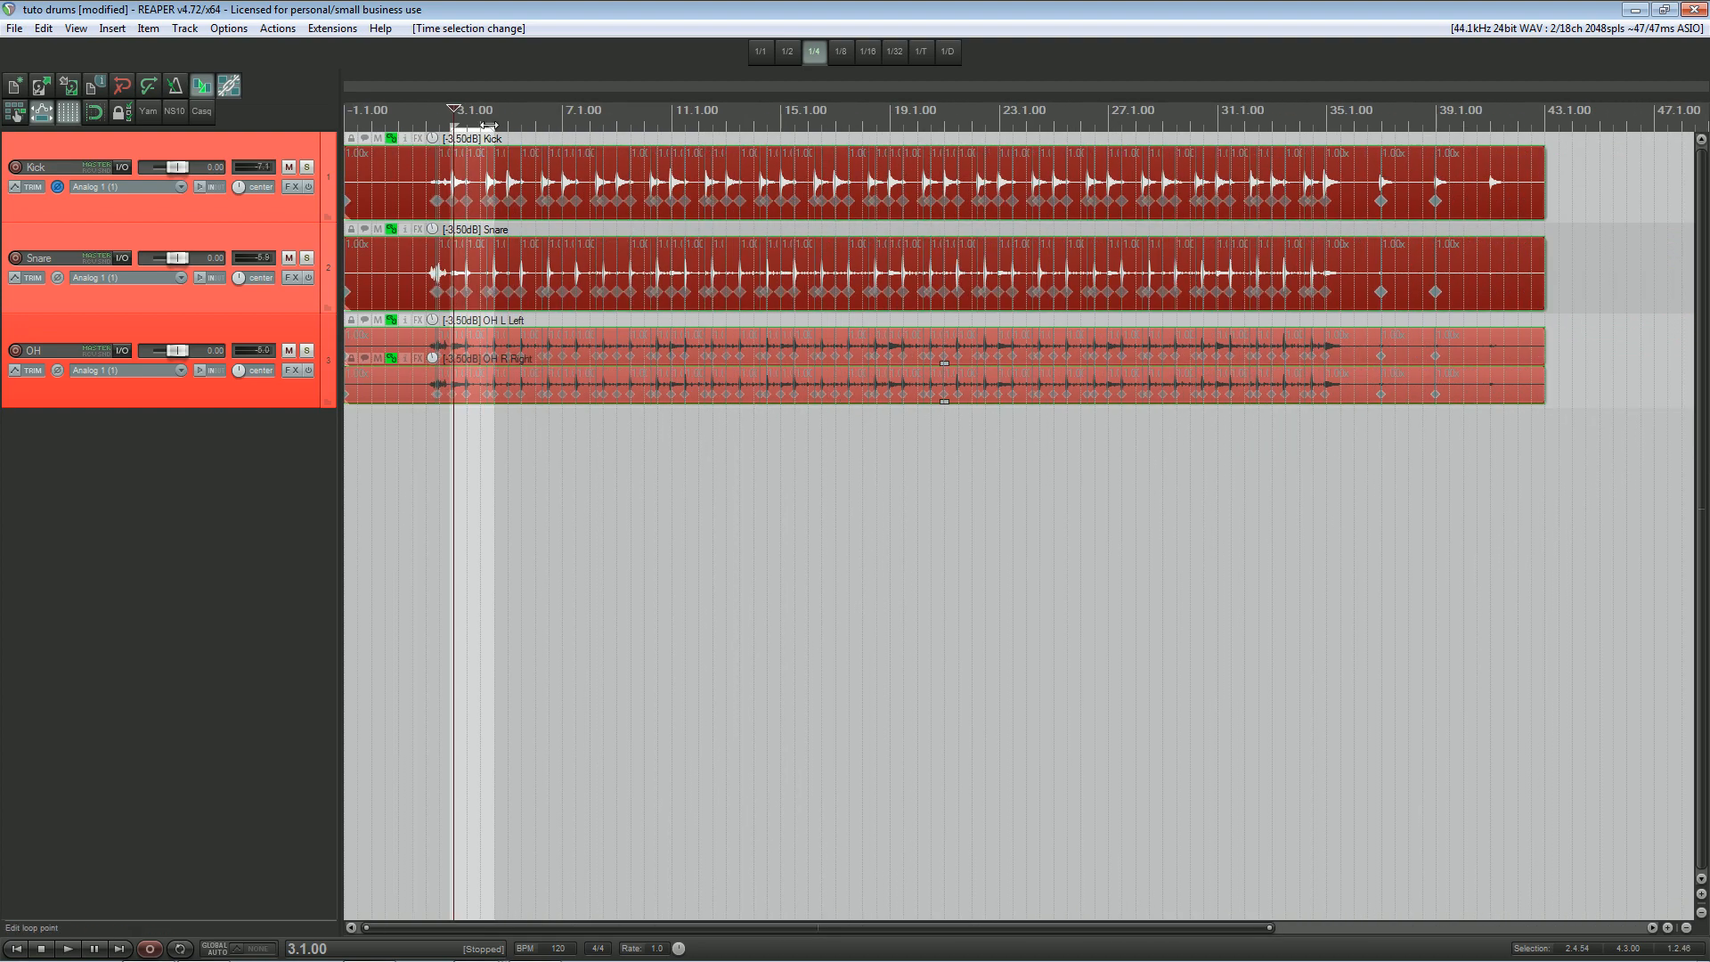
pyautogui.moveTo(489, 126); pyautogui.dragTo(1539, 151)
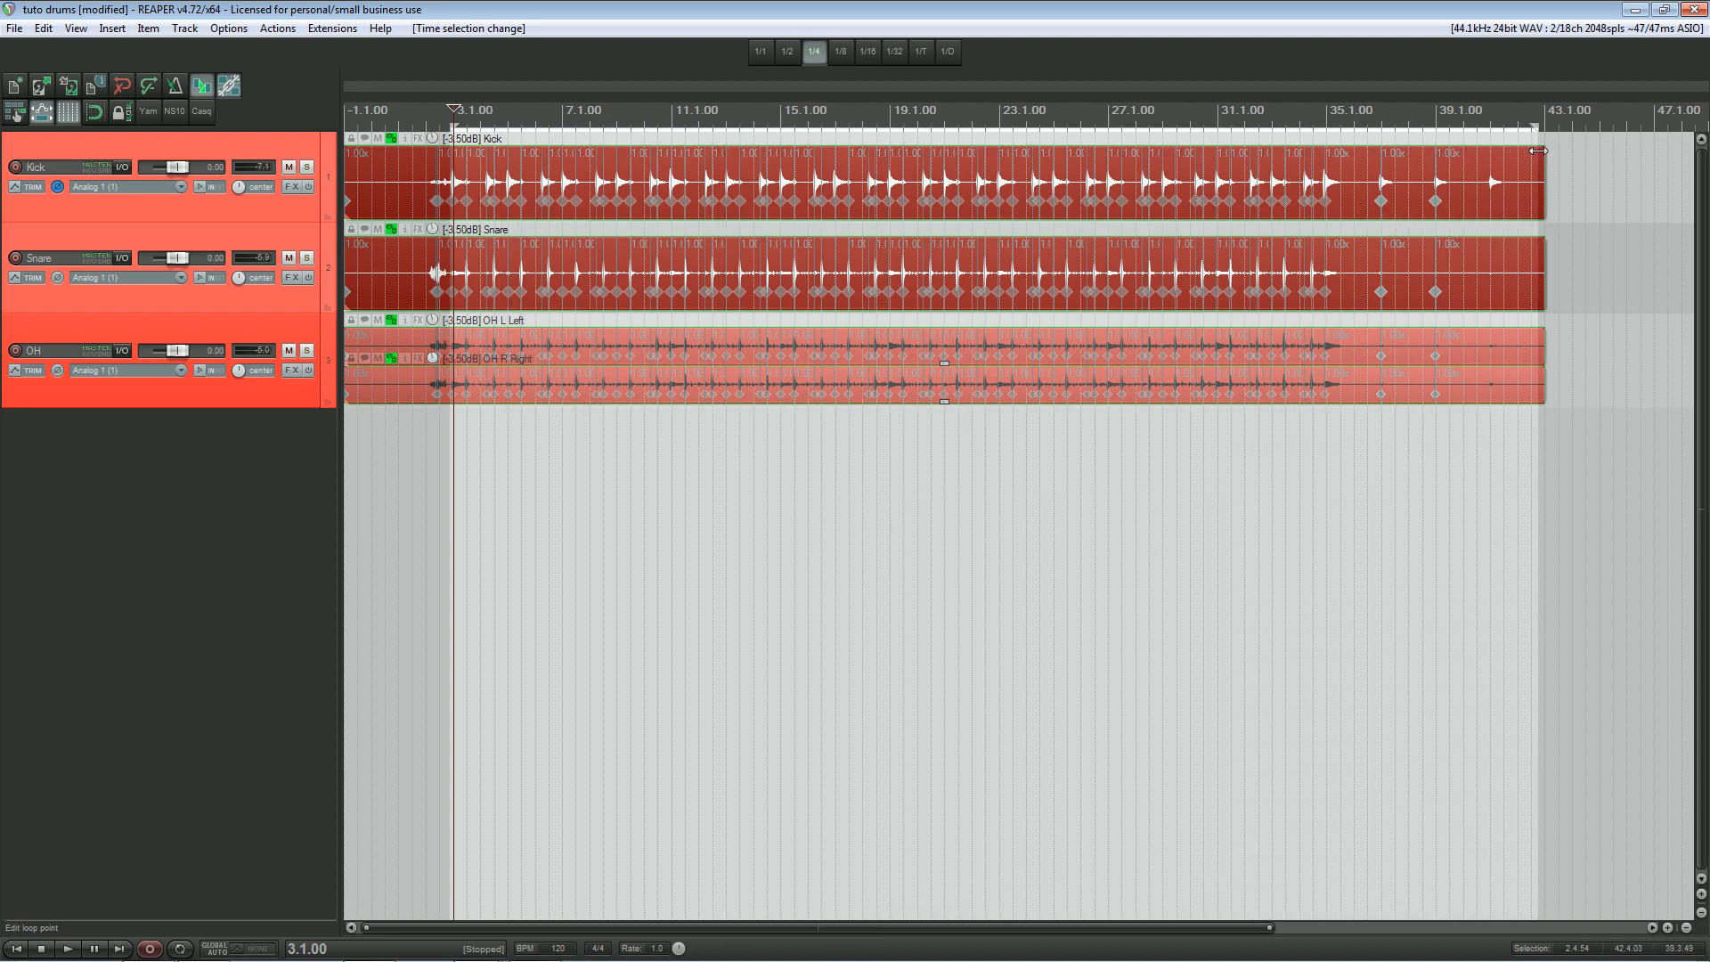
pyautogui.scroll(10, 709, 271)
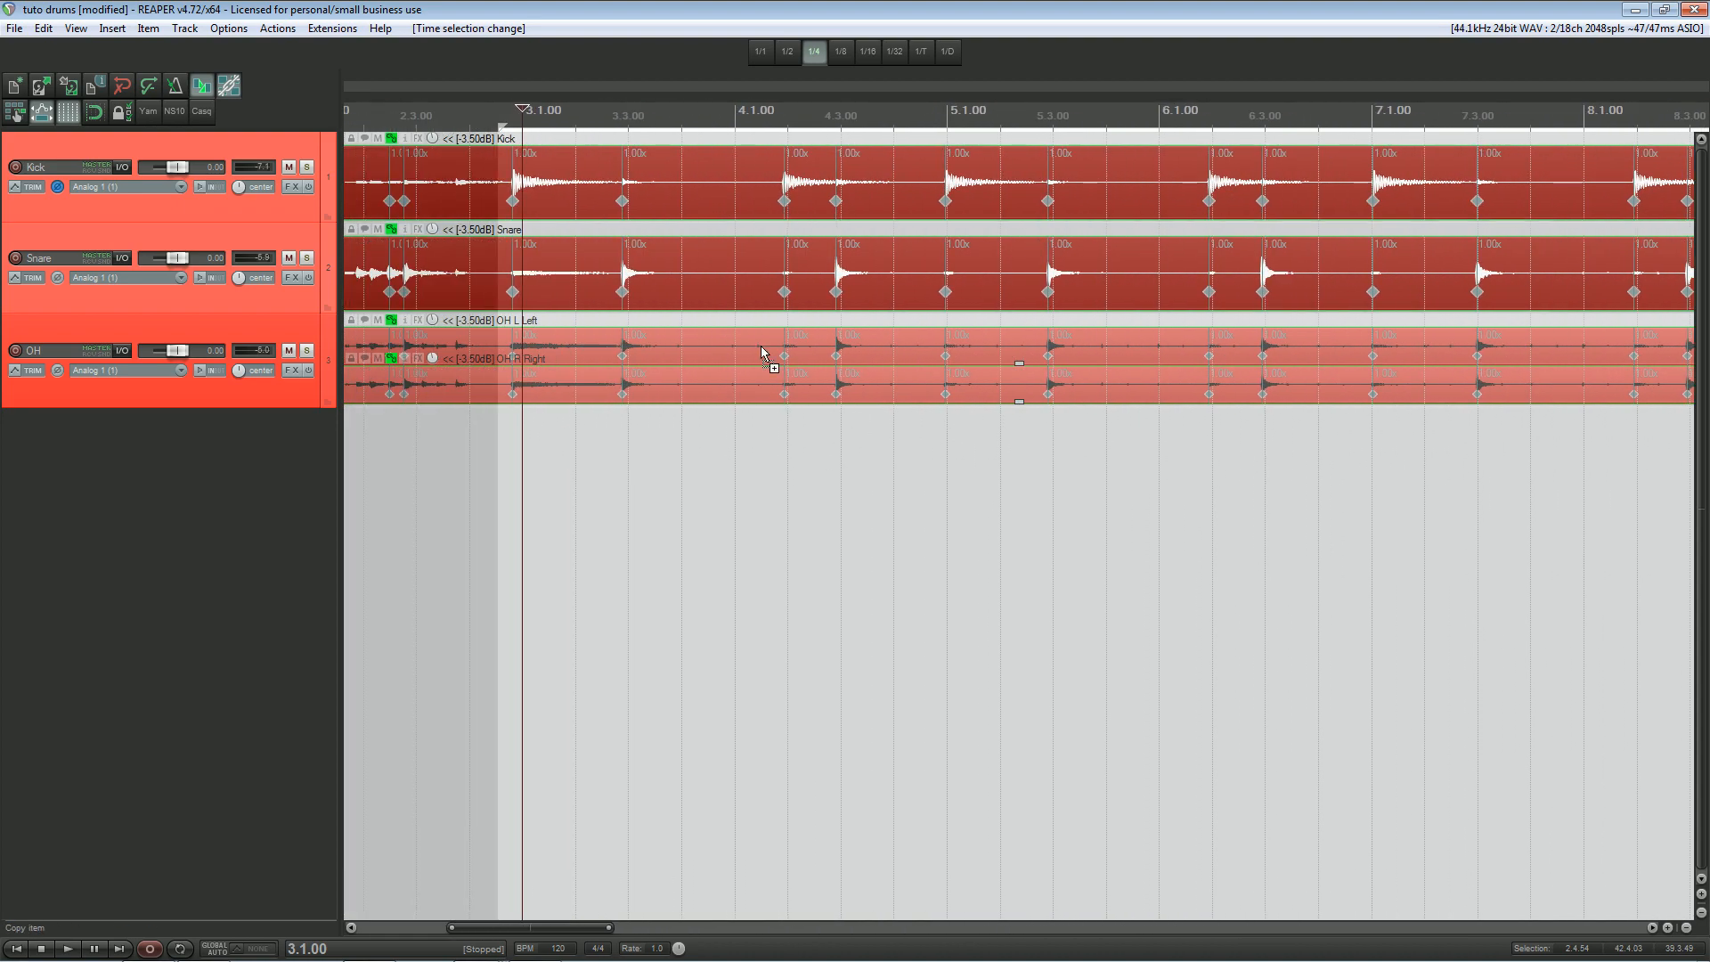
pyautogui.scroll(2, 761, 346)
pyautogui.moveTo(689, 494); pyautogui.dragTo(1312, 497)
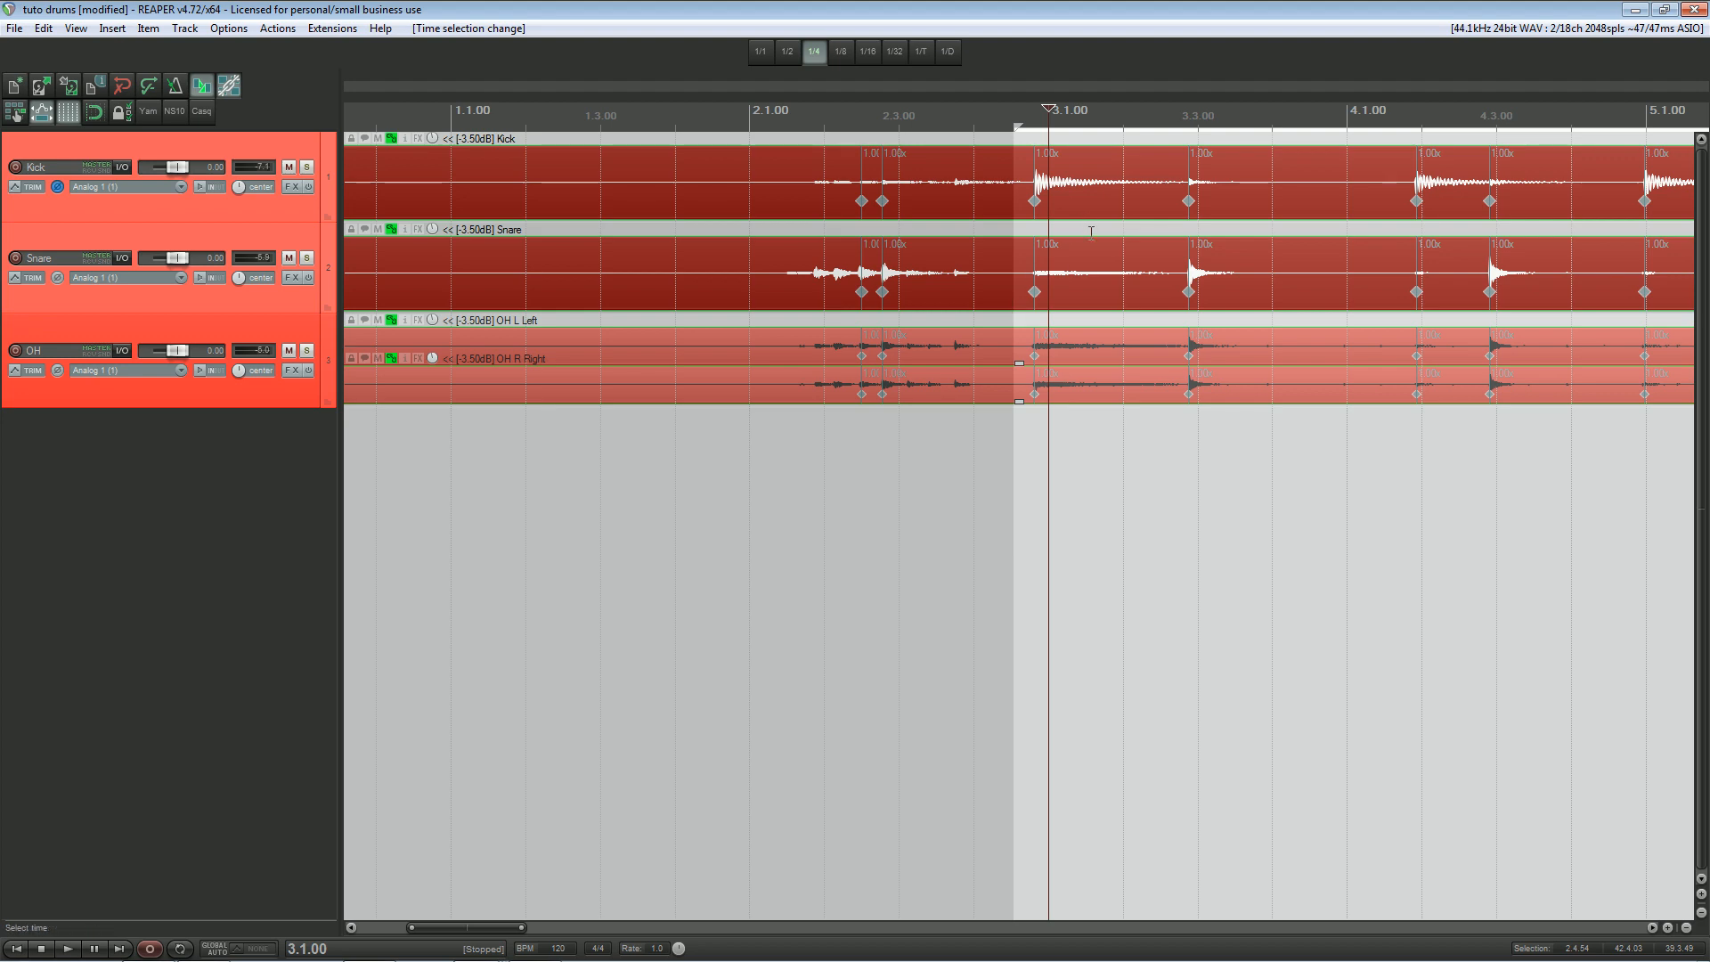
pyautogui.scroll(-8, 1021, 211)
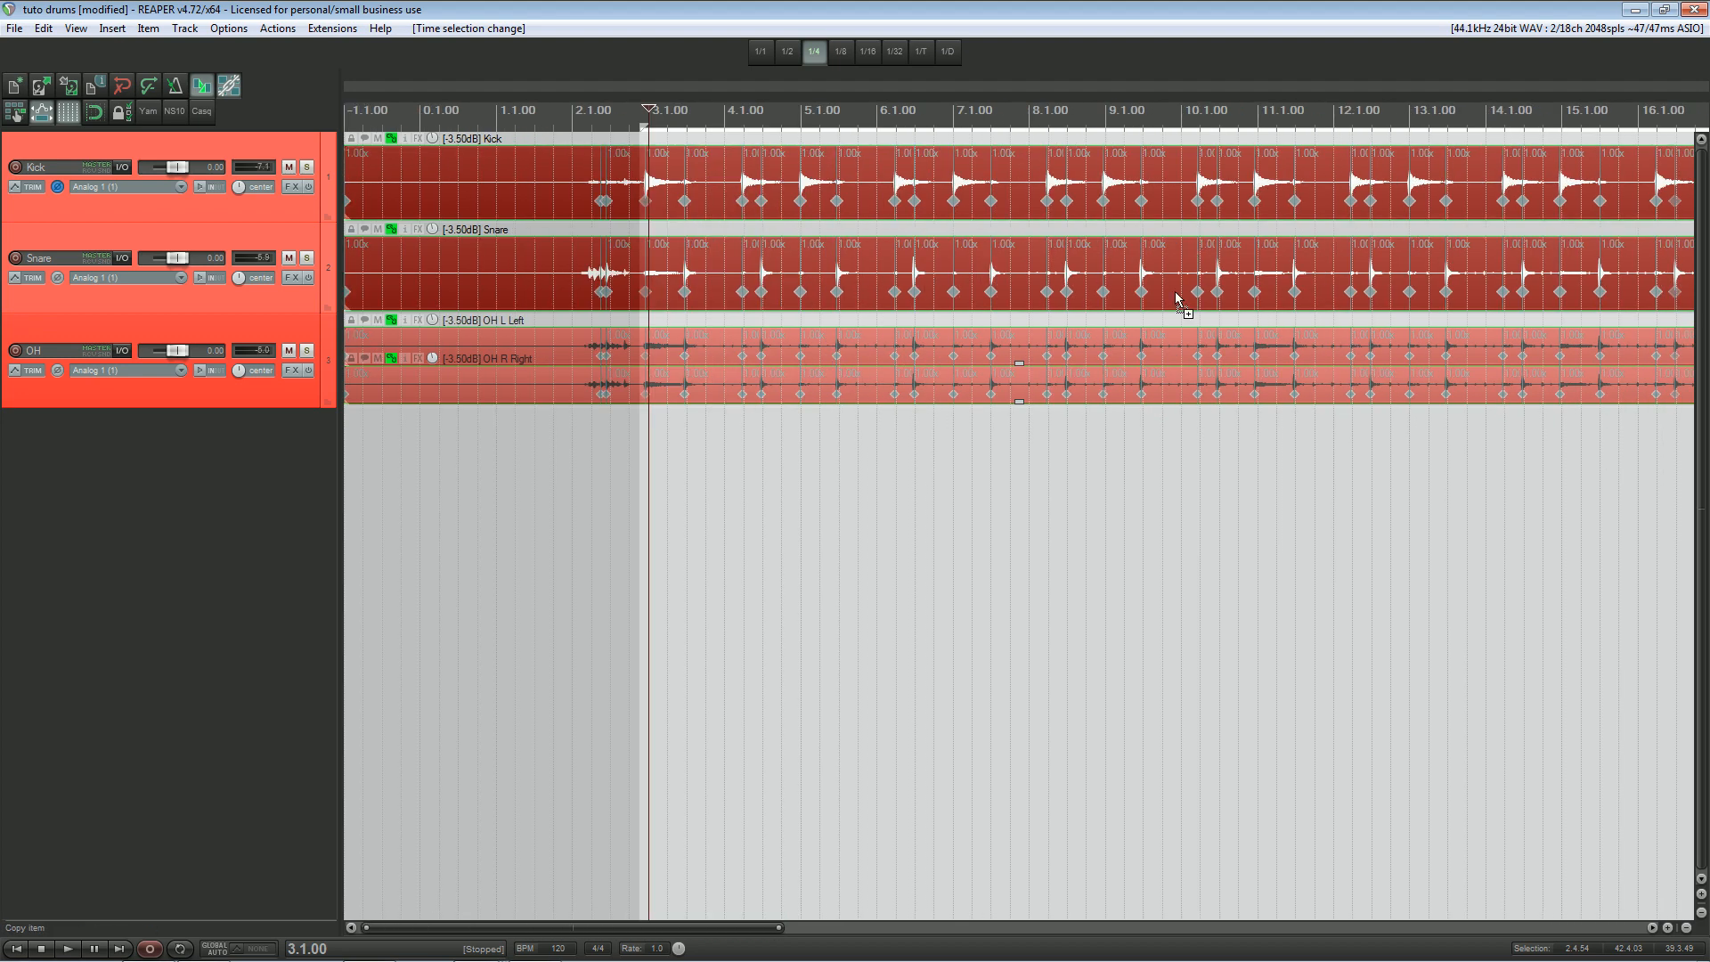
pyautogui.scroll(8, 528, 374)
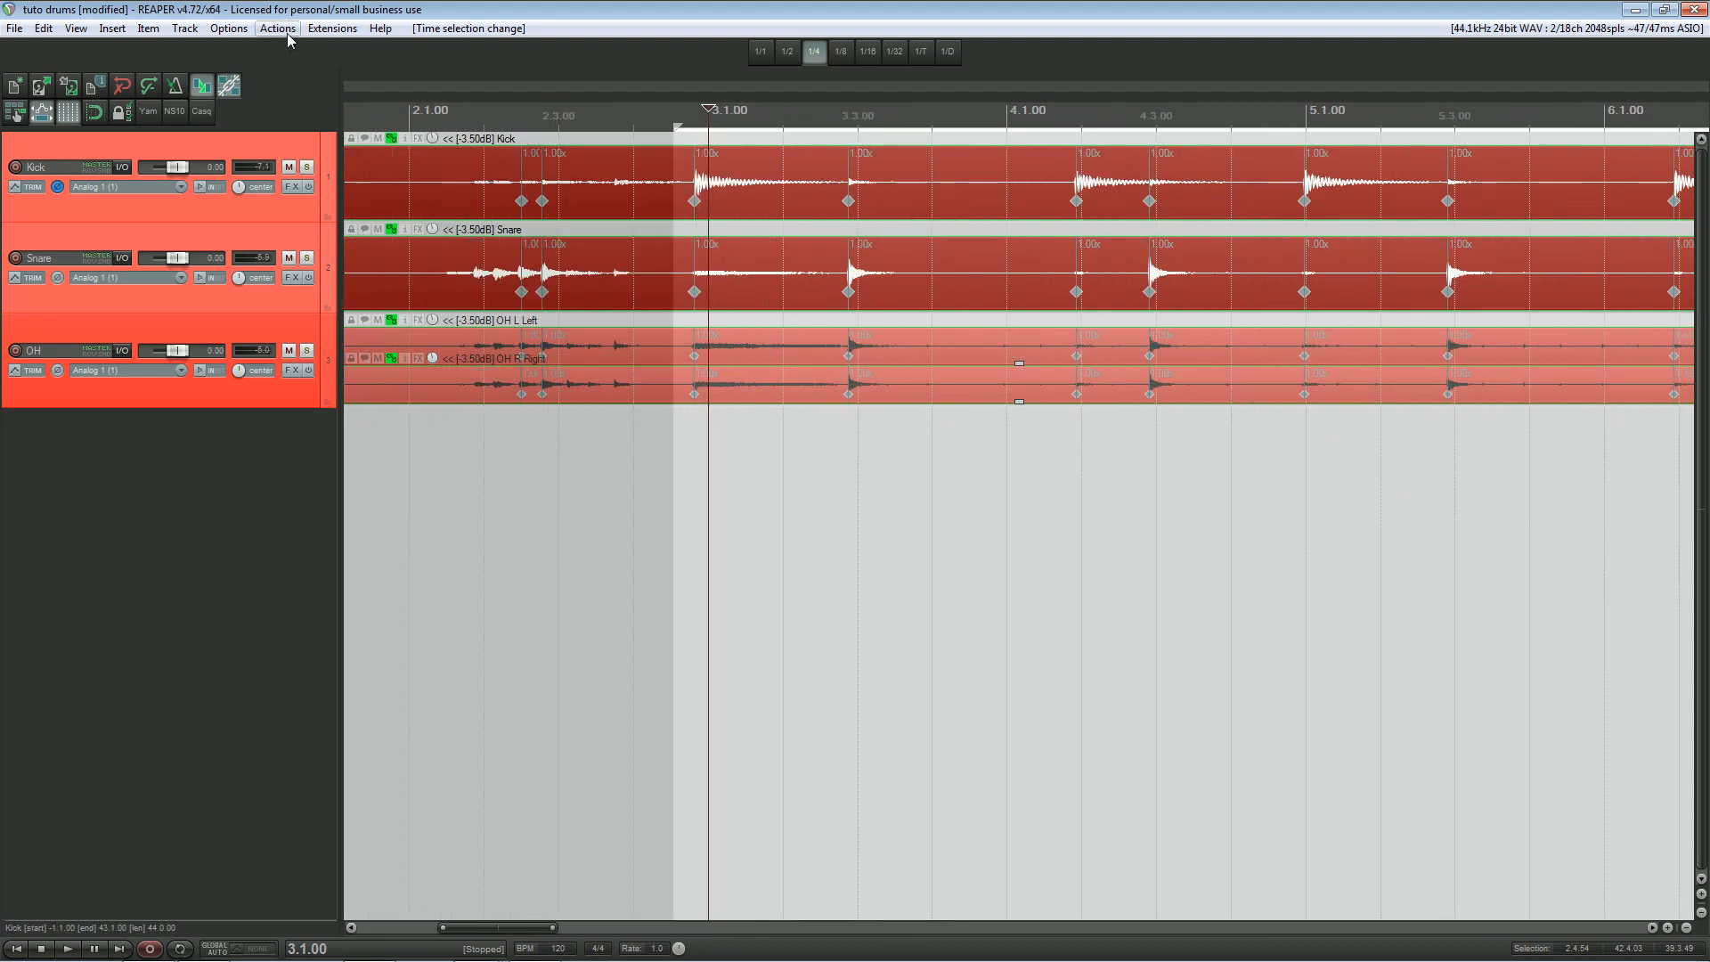
# Assign the shortcut Shift+W to the action "Item: Snap stretch markers in time selection to grid".
pyautogui.click(277, 29)
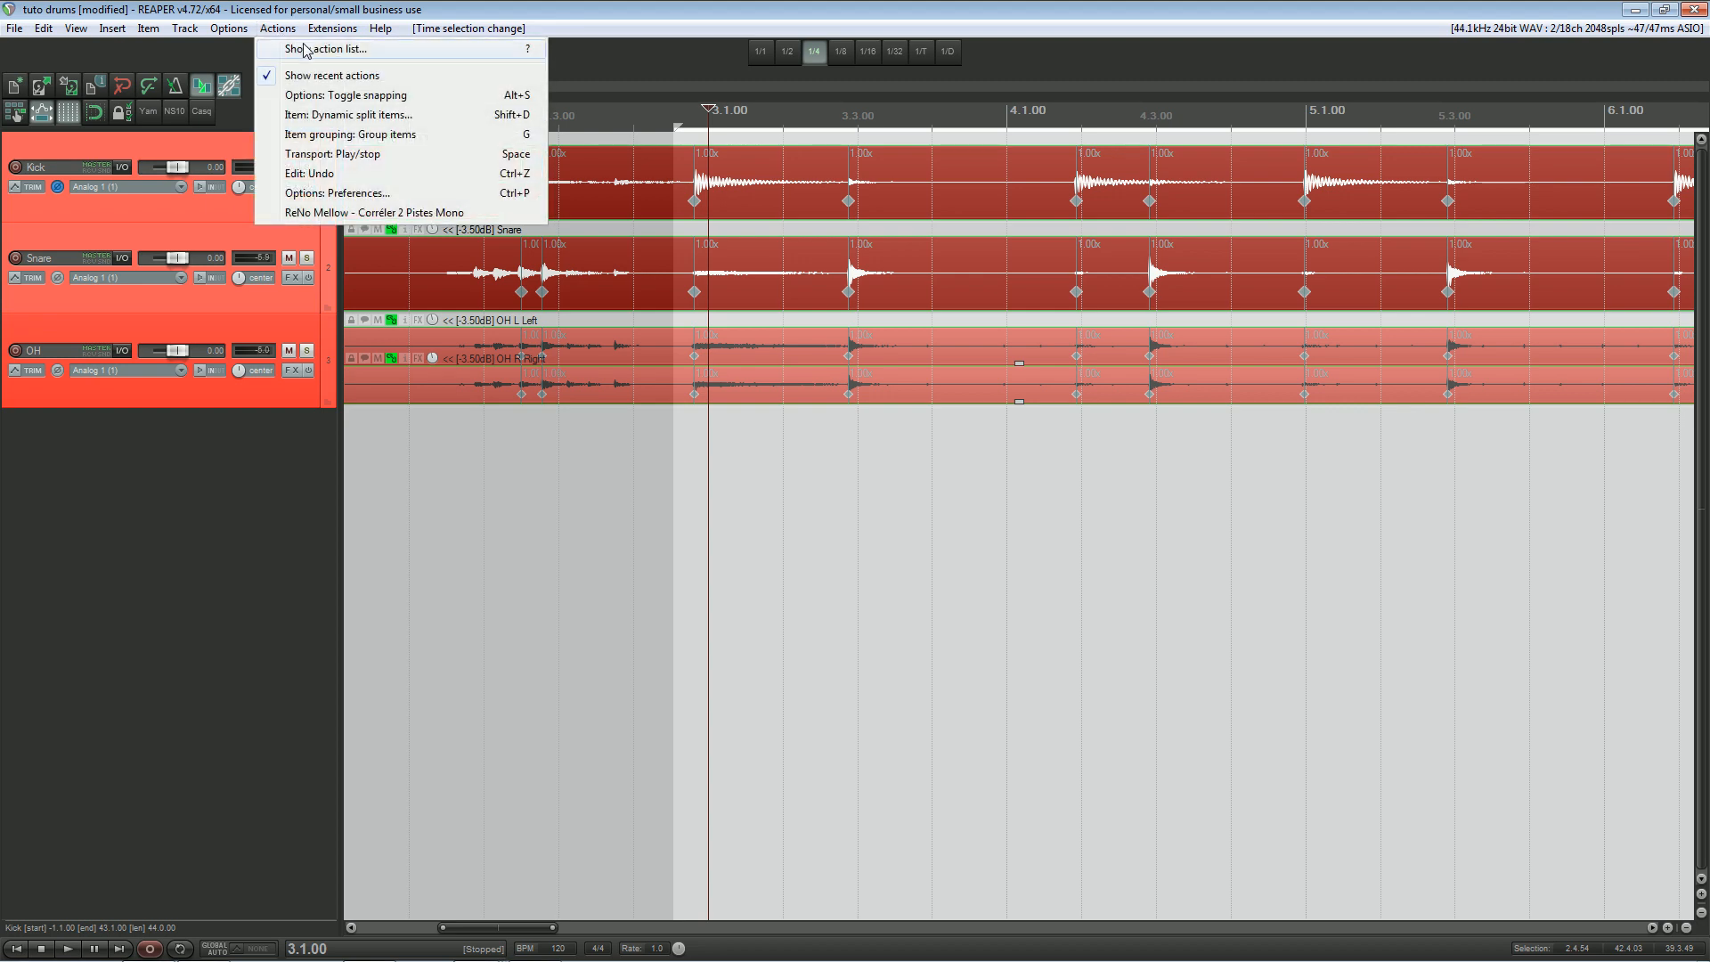
pyautogui.click(304, 45)
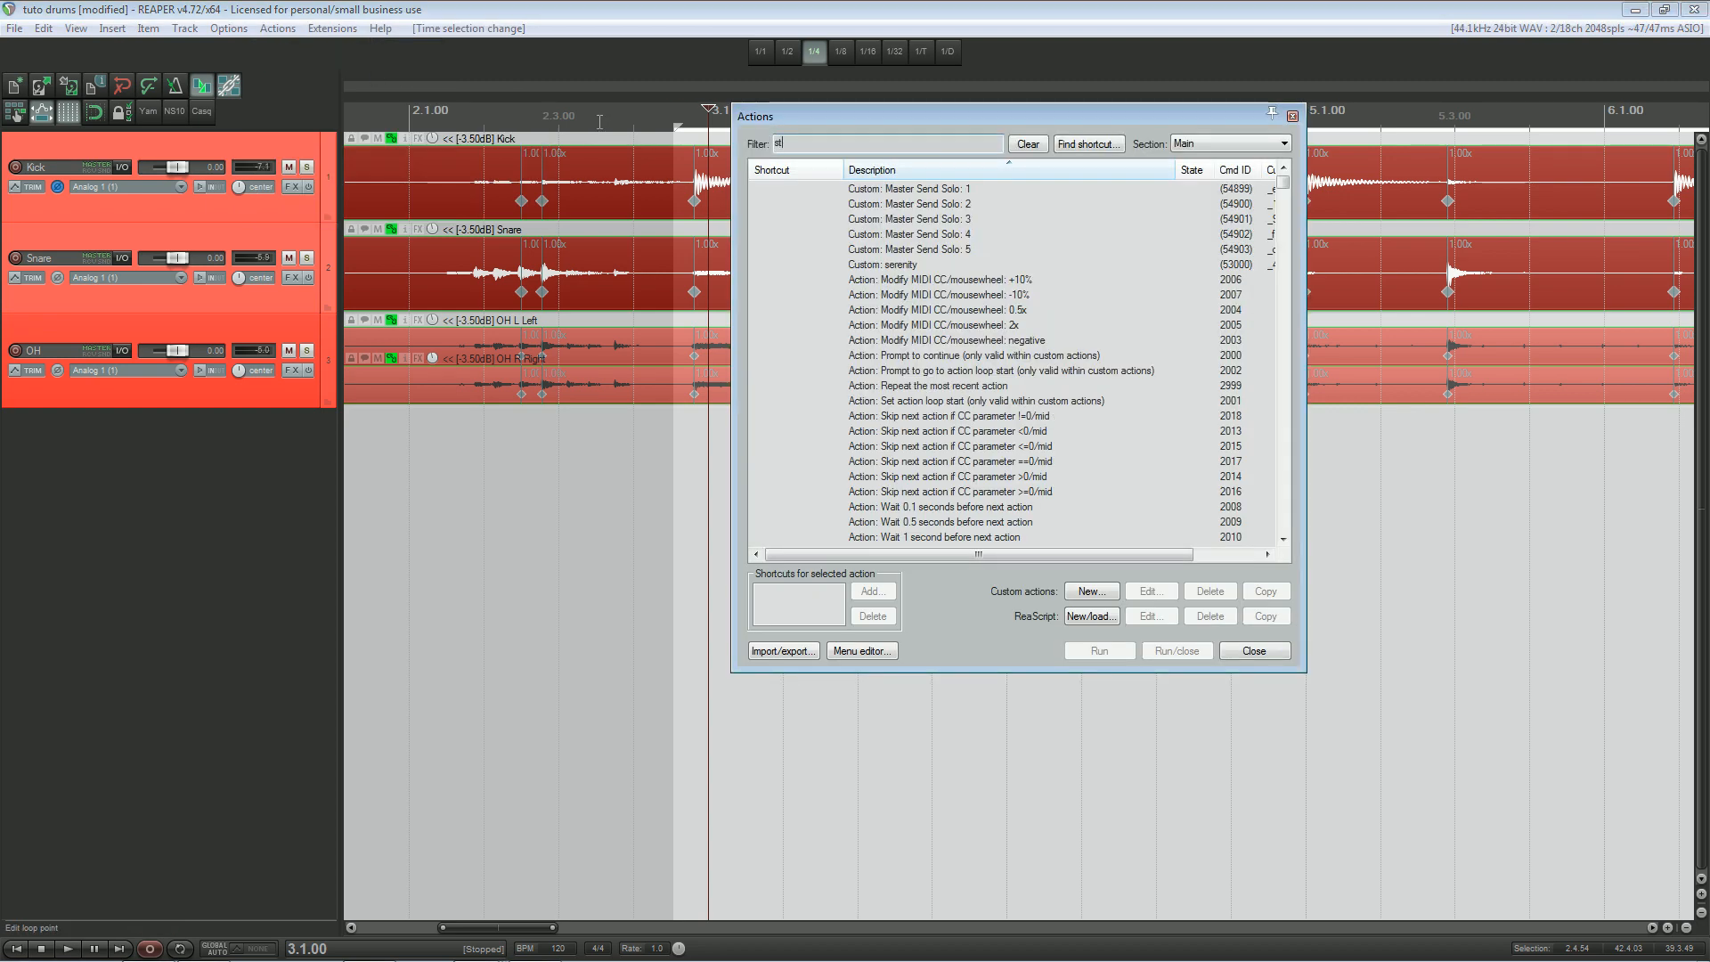
pyautogui.write('stretch ma')
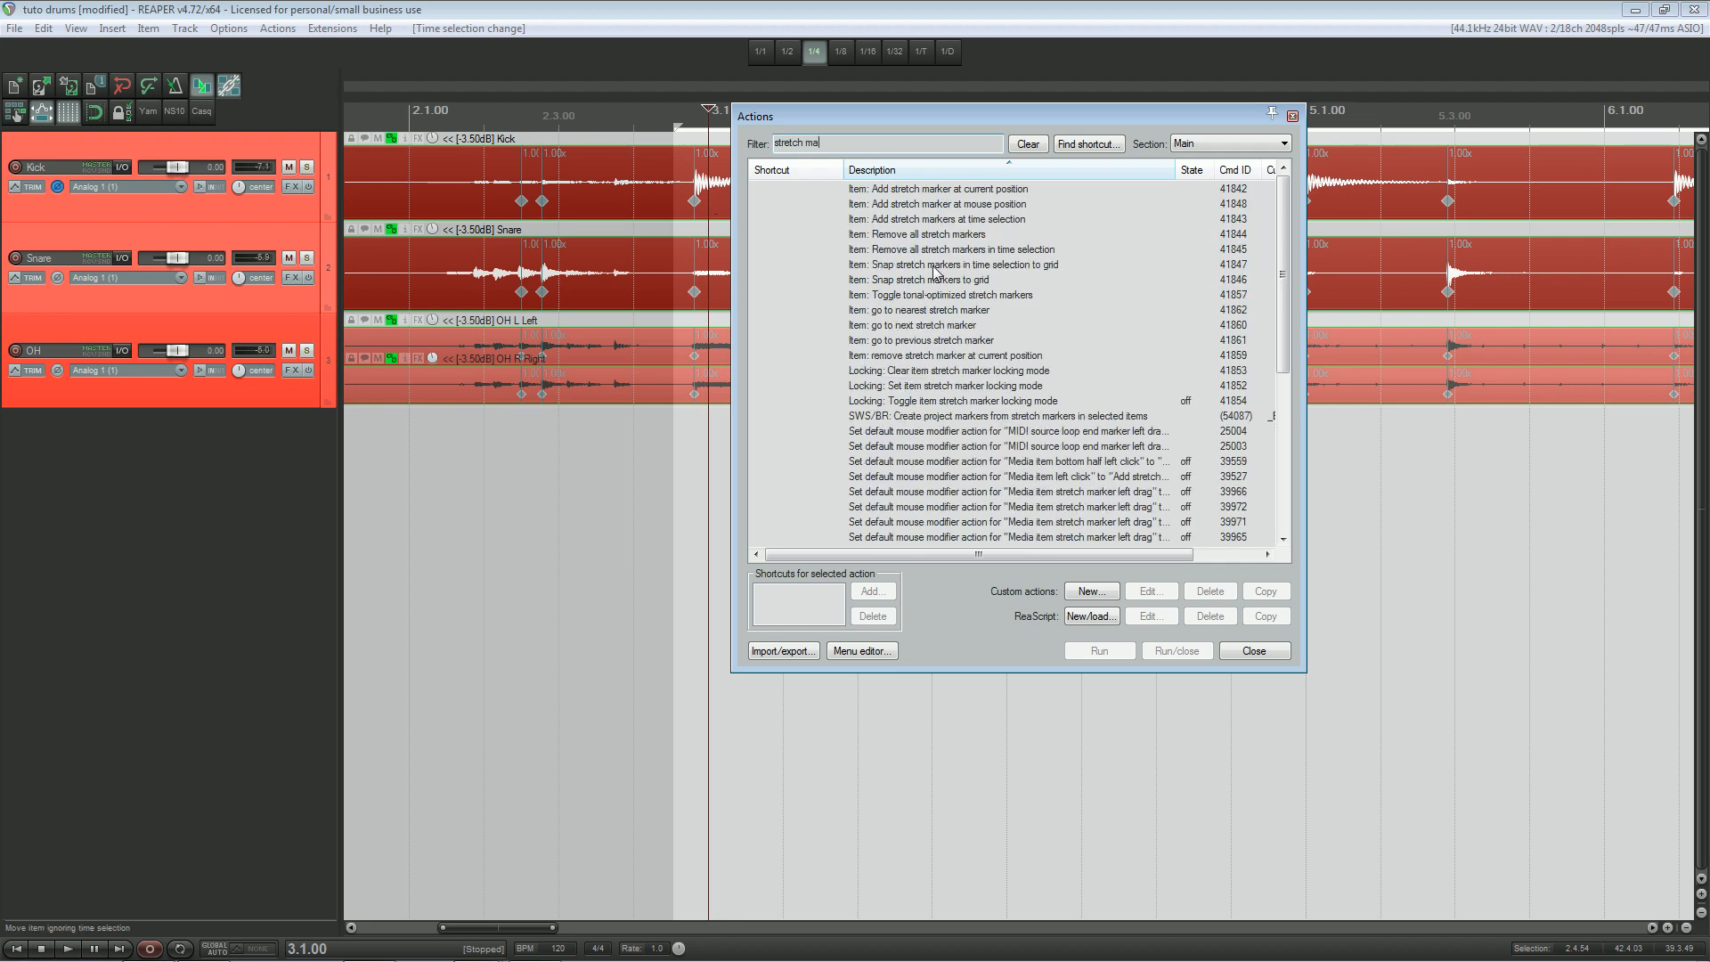
pyautogui.click(931, 267)
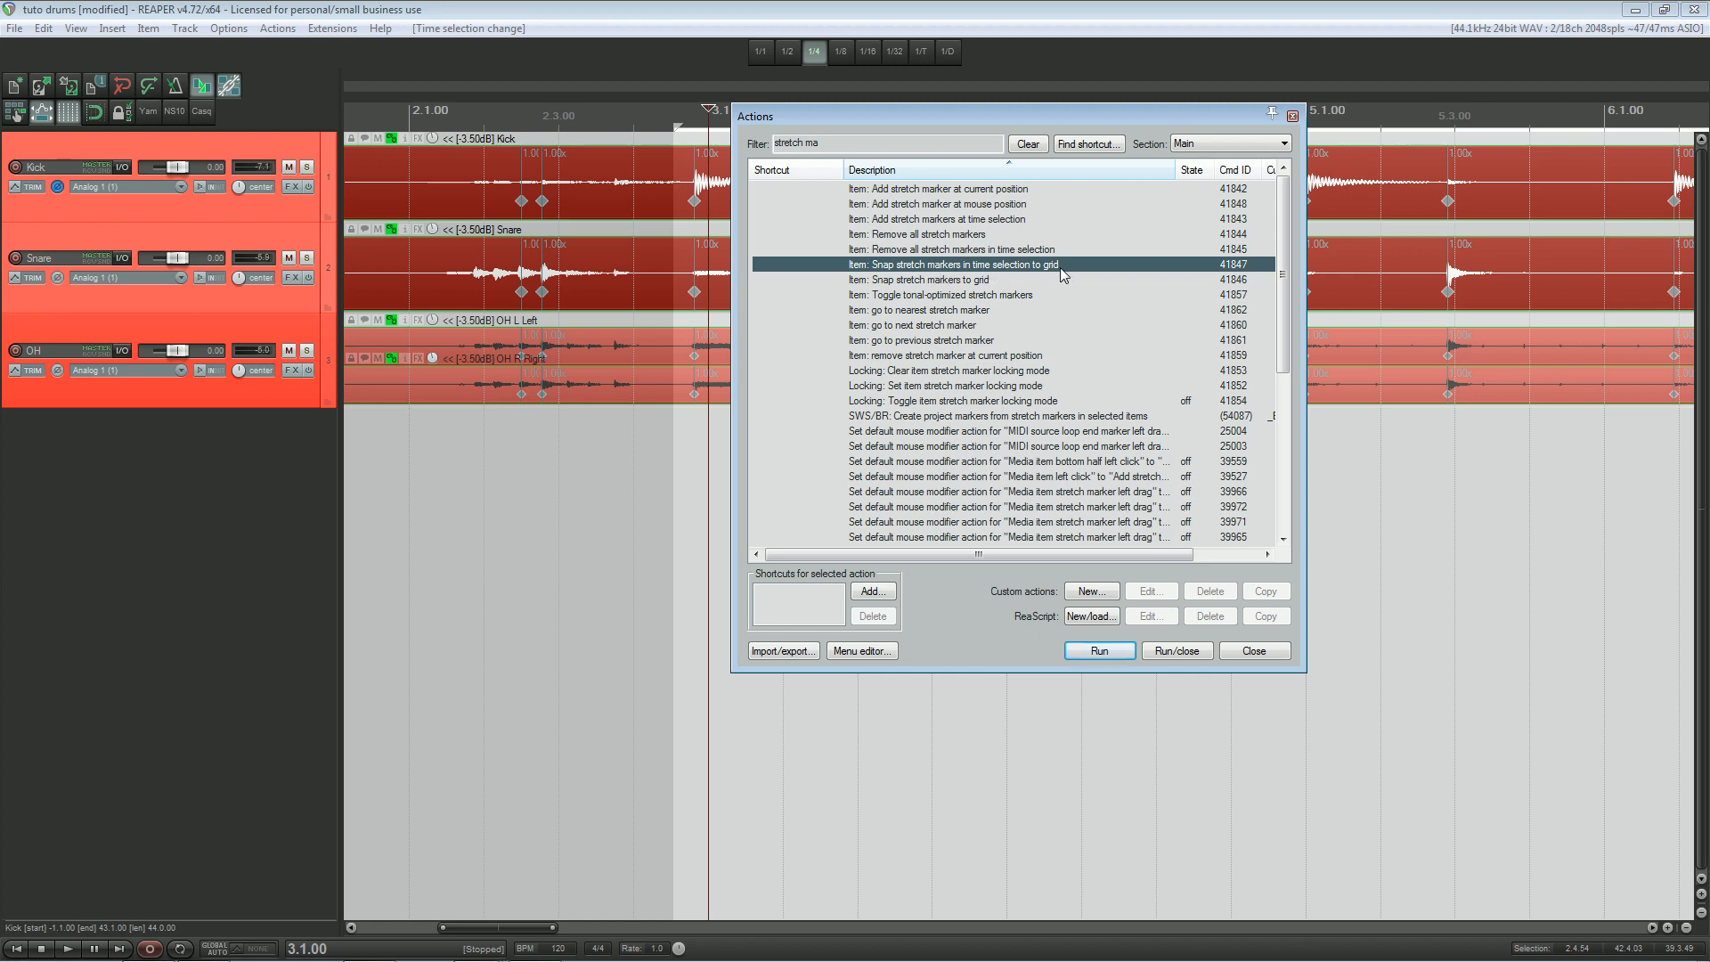
pyautogui.click(873, 593)
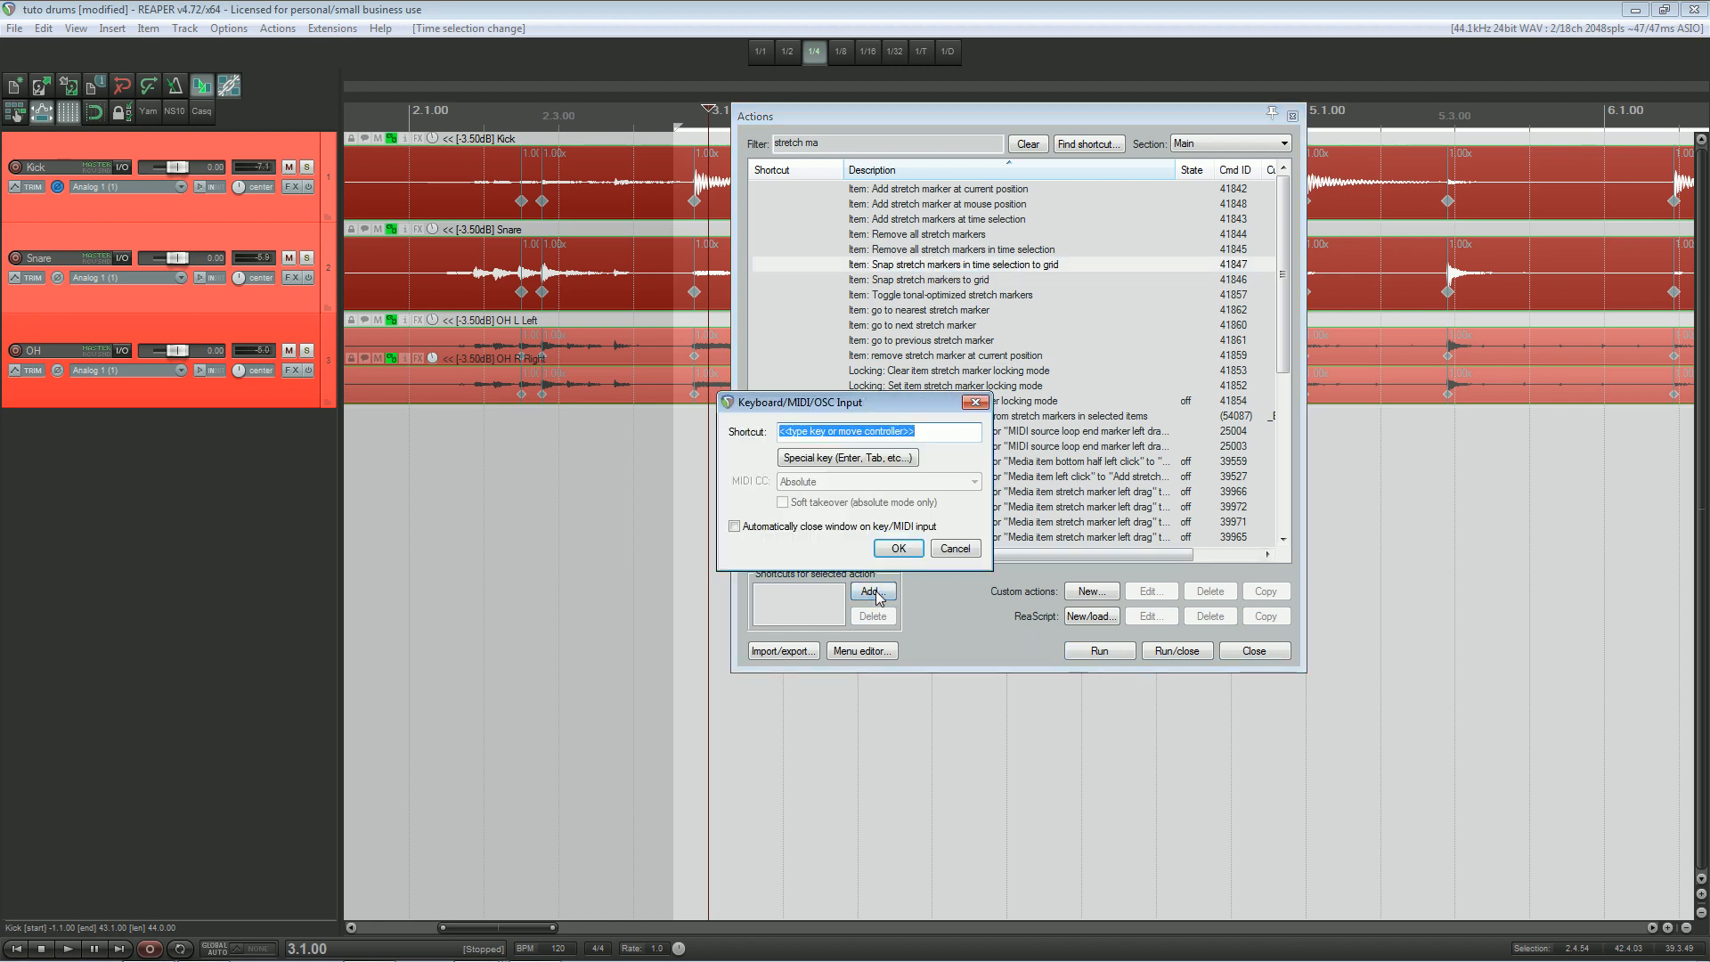
pyautogui.hotkey('shift', 'w')
pyautogui.click(893, 548)
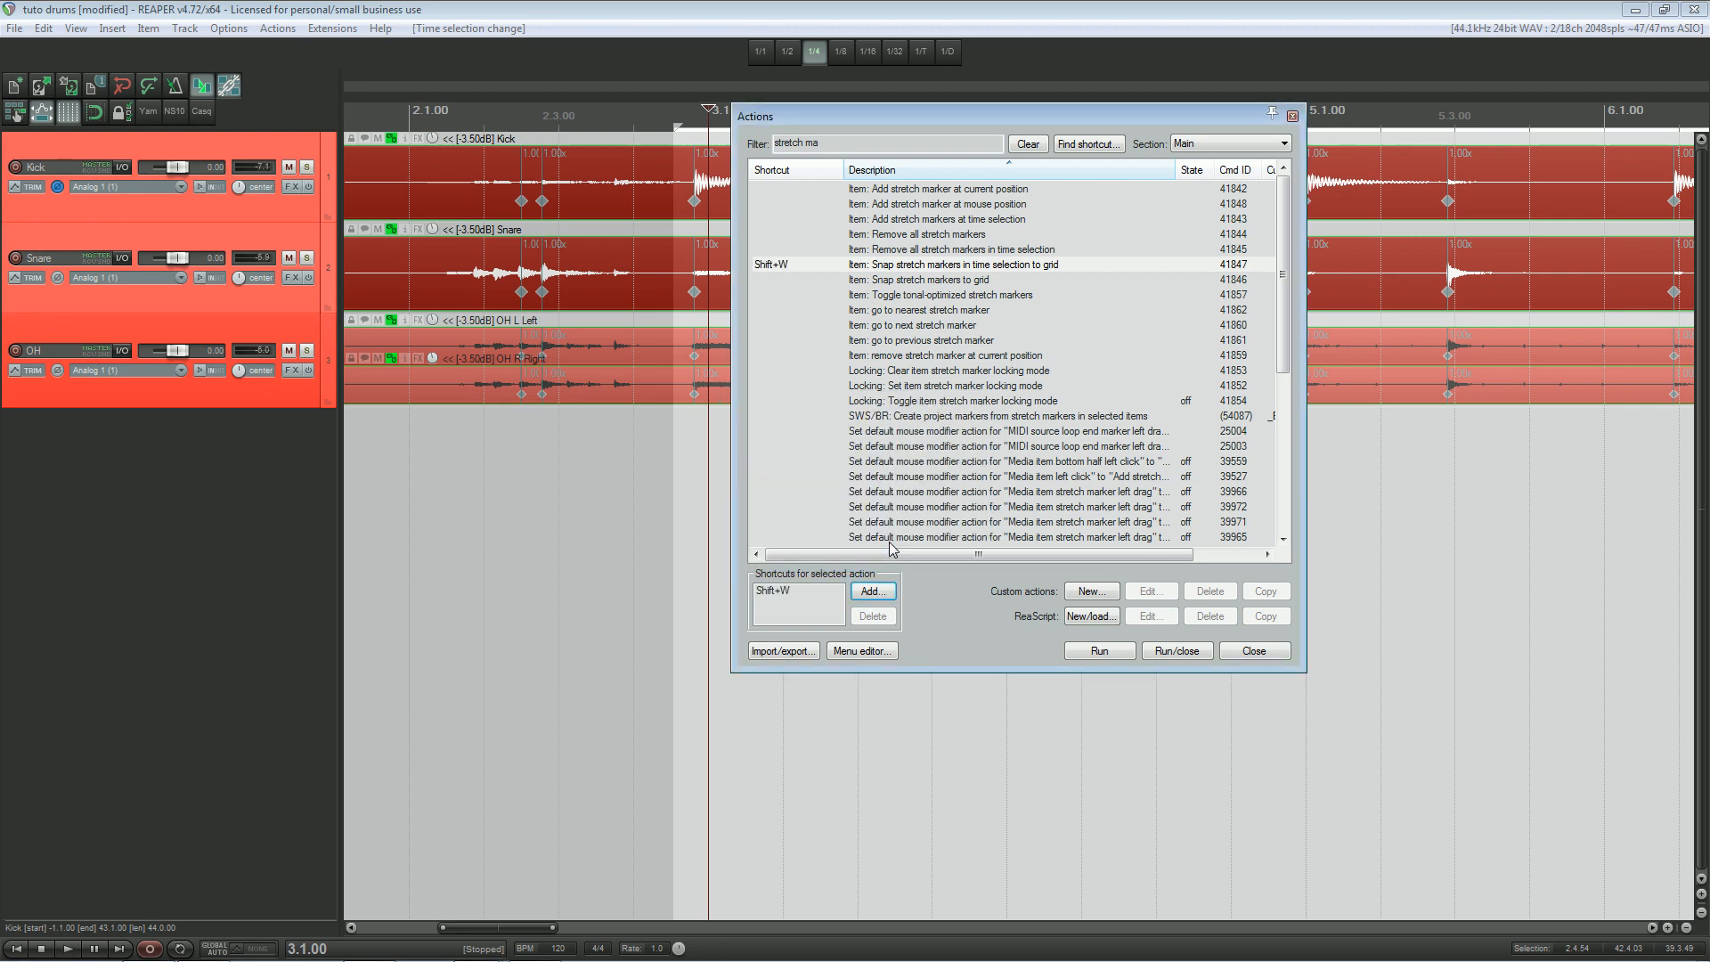
pyautogui.click(1292, 116)
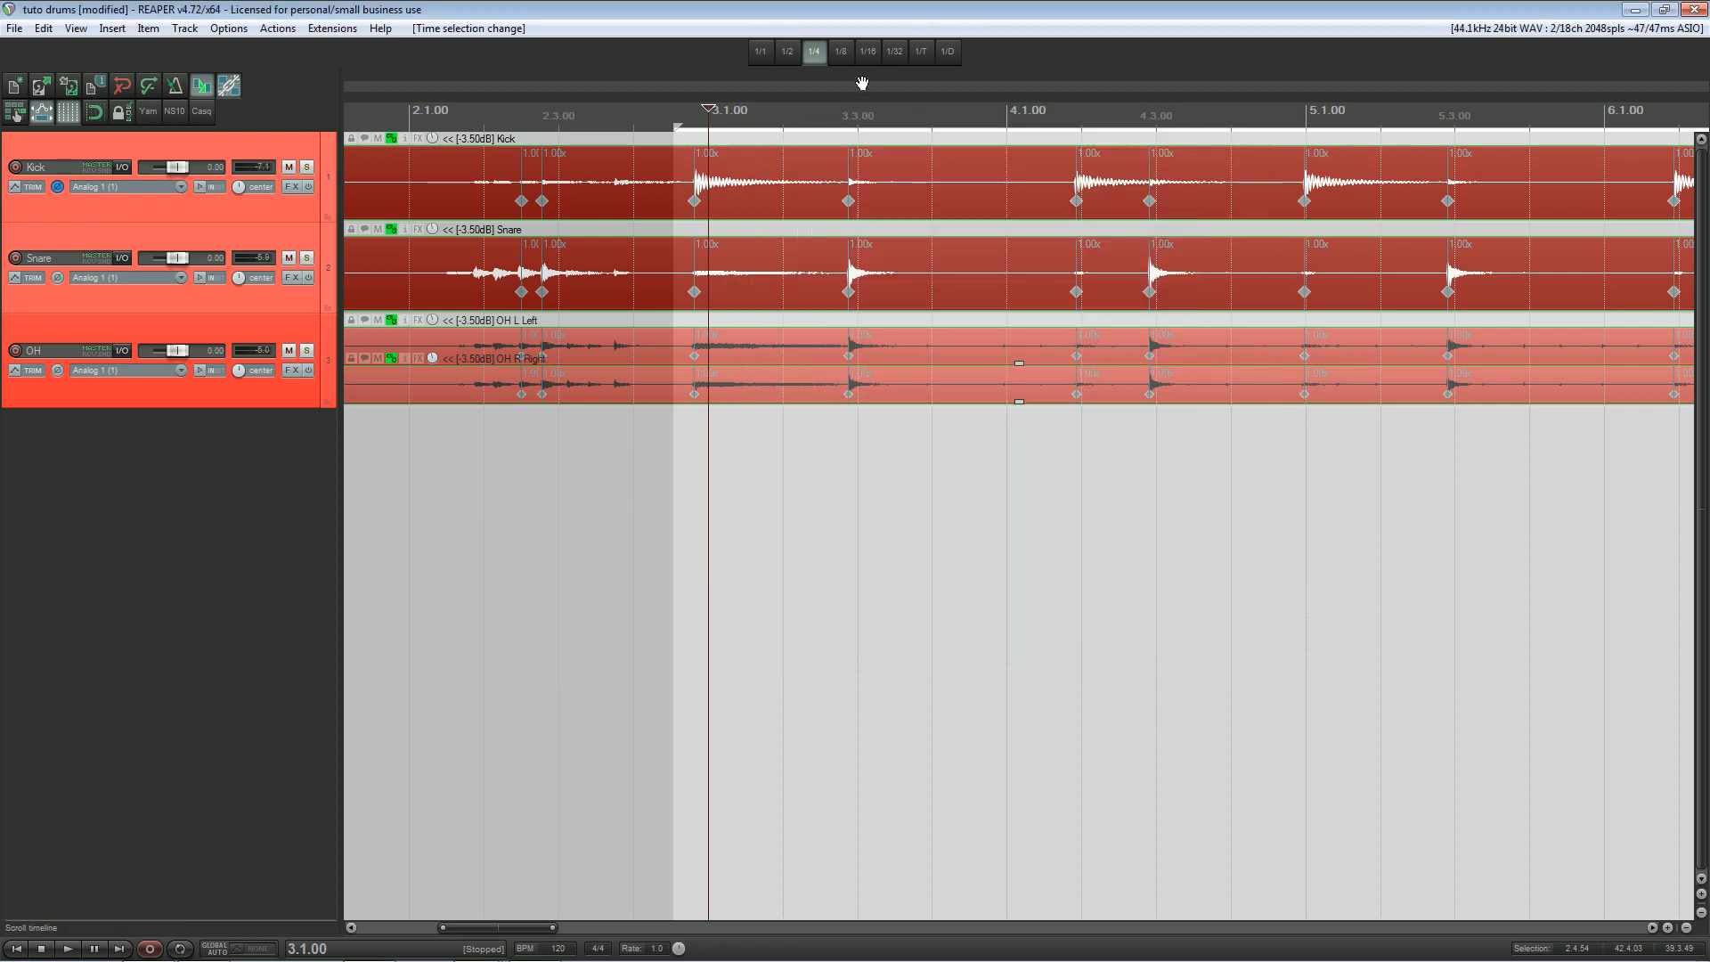
# With the grid division set to 1/4, snap the stretch markers in the time selection to the grid.
pyautogui.click(841, 55)
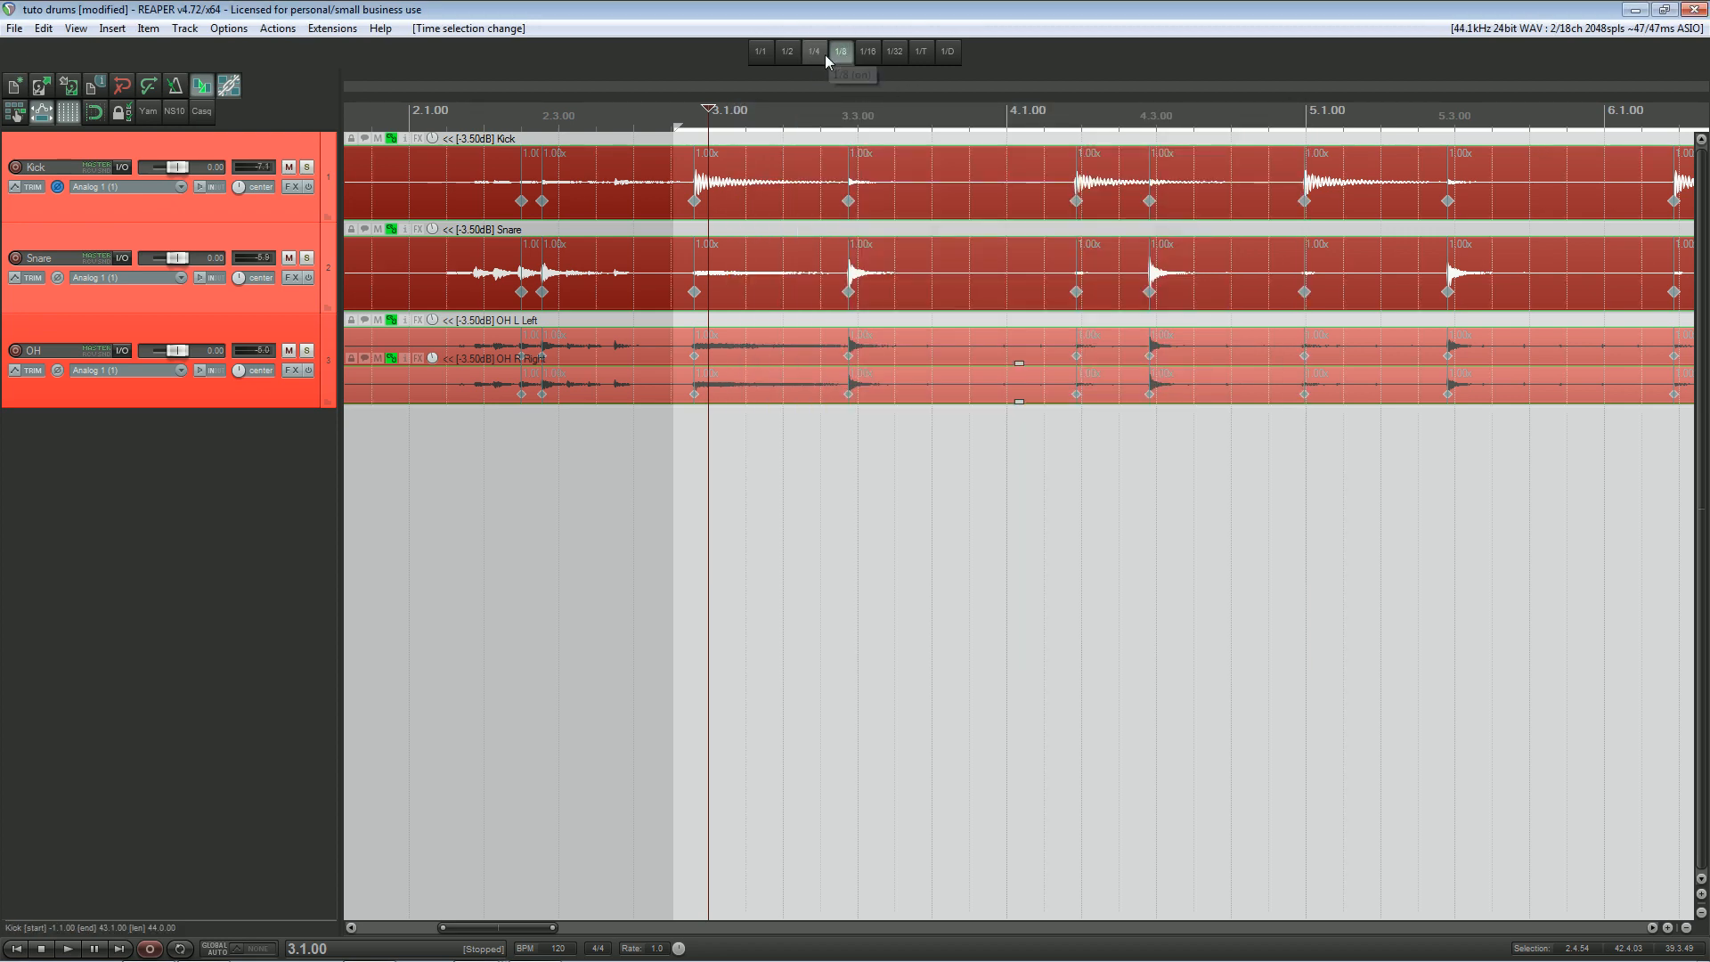
pyautogui.click(814, 55)
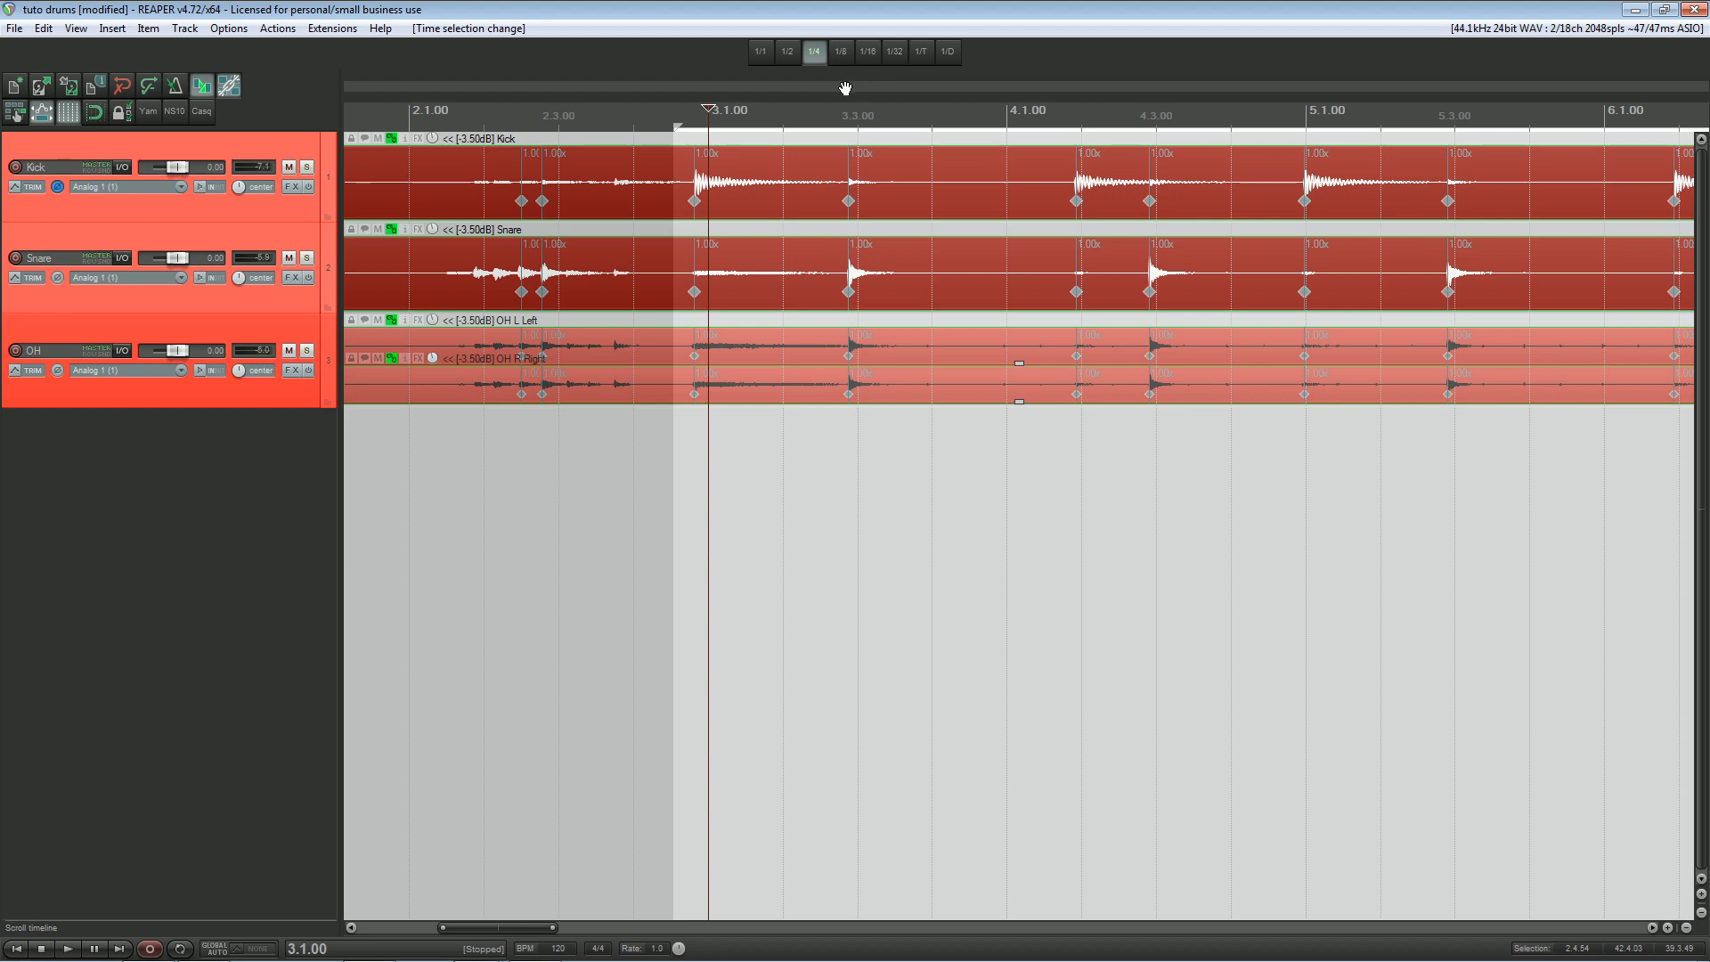
pyautogui.hscroll(10, 1144, 219)
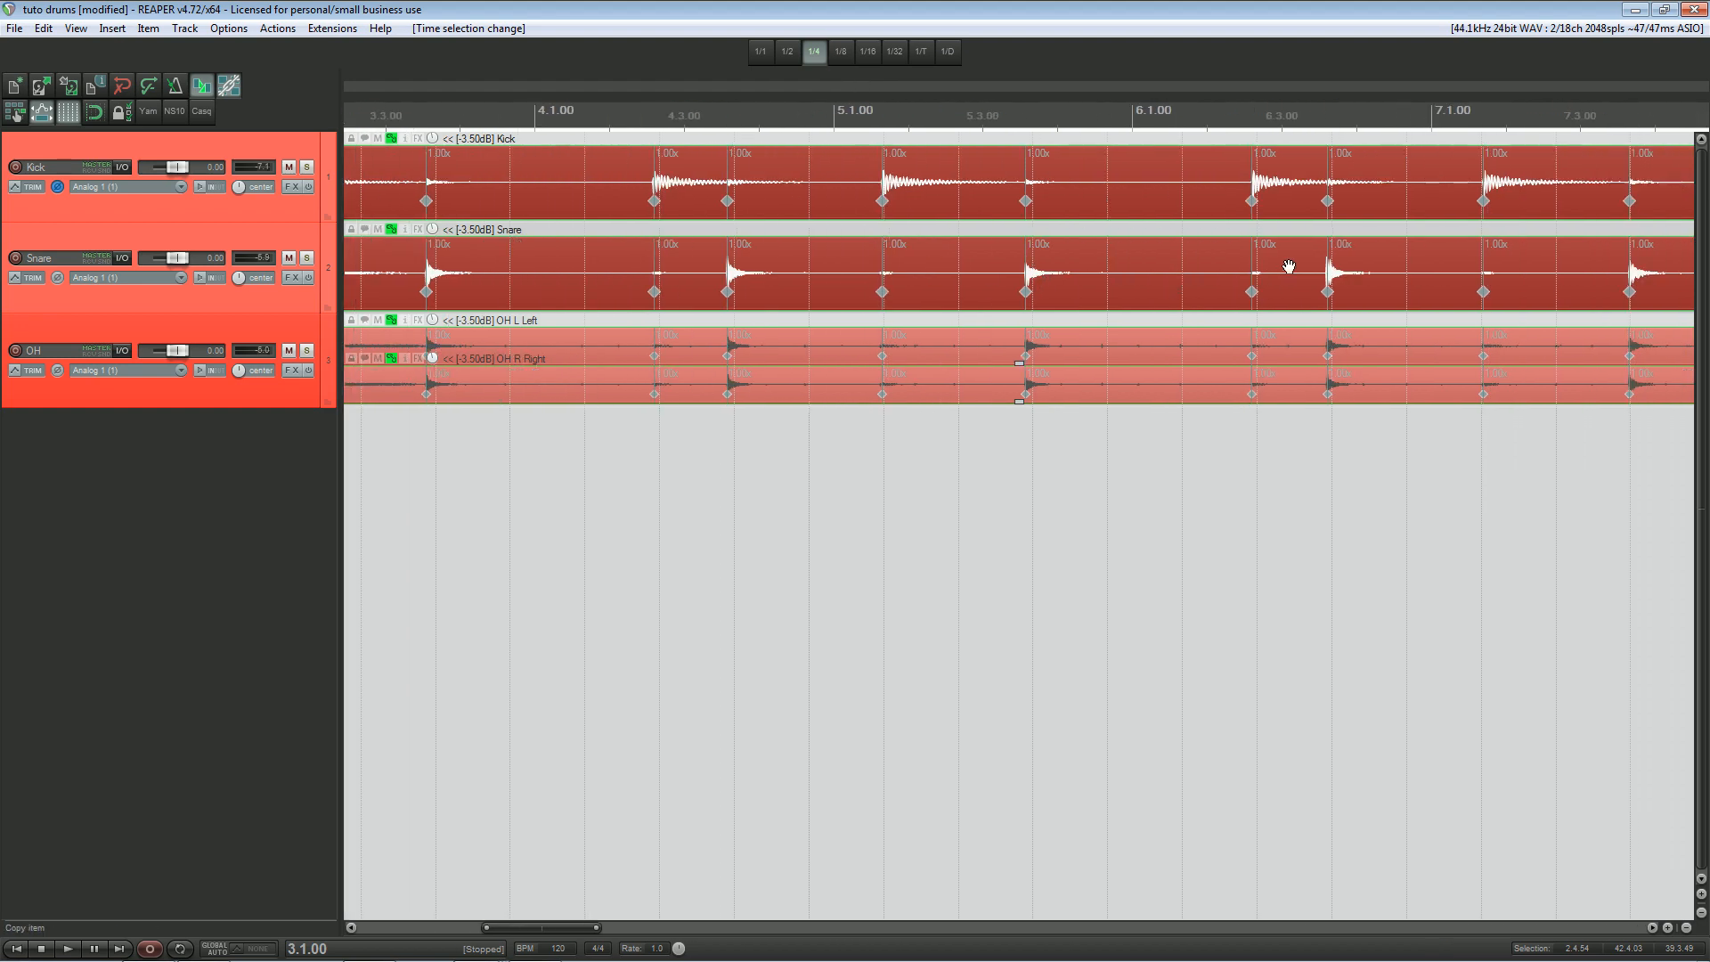
pyautogui.hscroll(-13, 1138, 286)
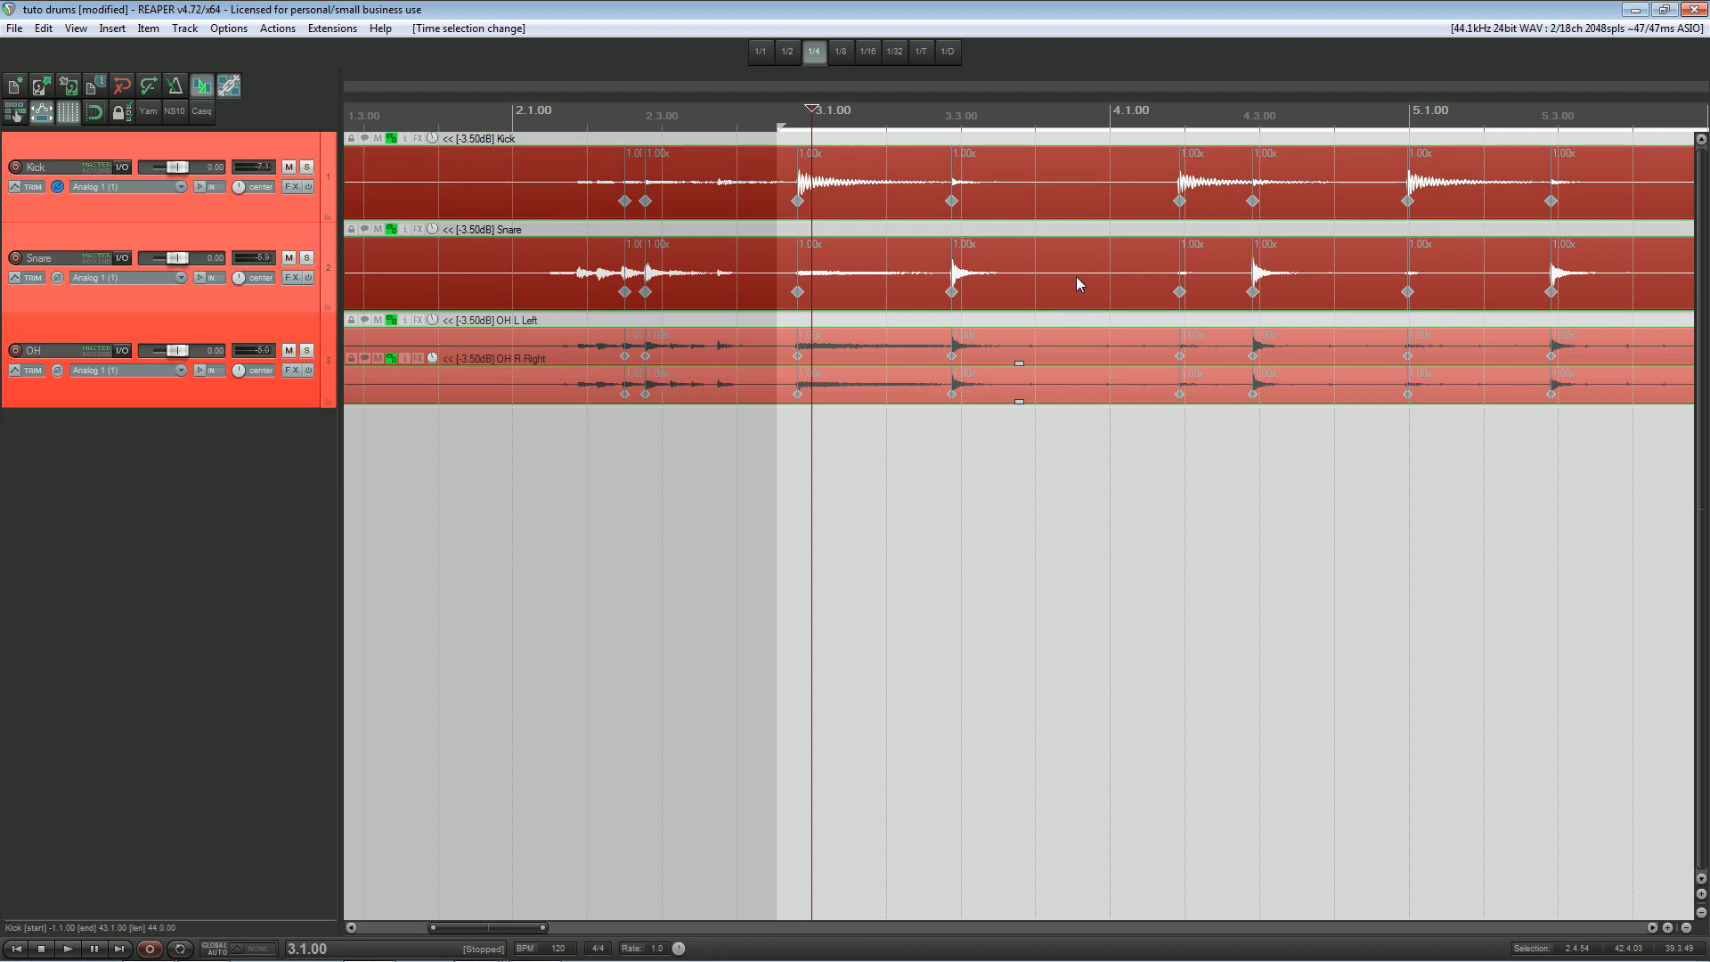
pyautogui.press('q')
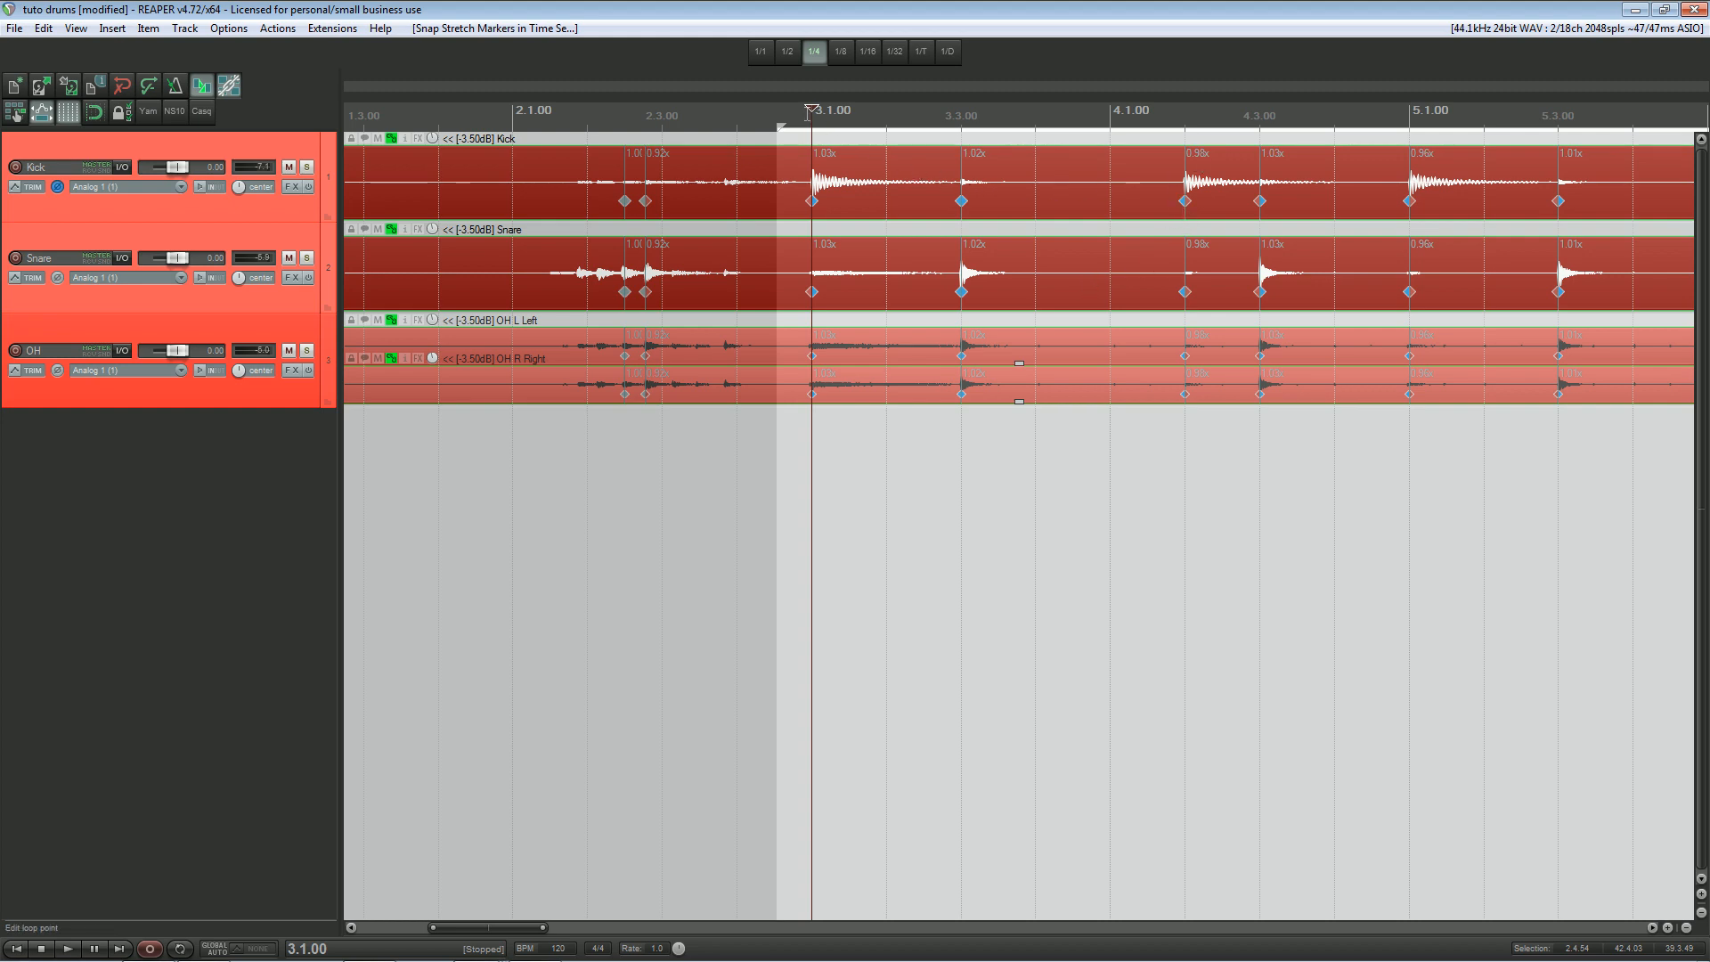
# Play the snapped drums from about 2.4.10, just before bar 3, and check the kick and snare hits against the grid.
pyautogui.scroll(3, 809, 113)
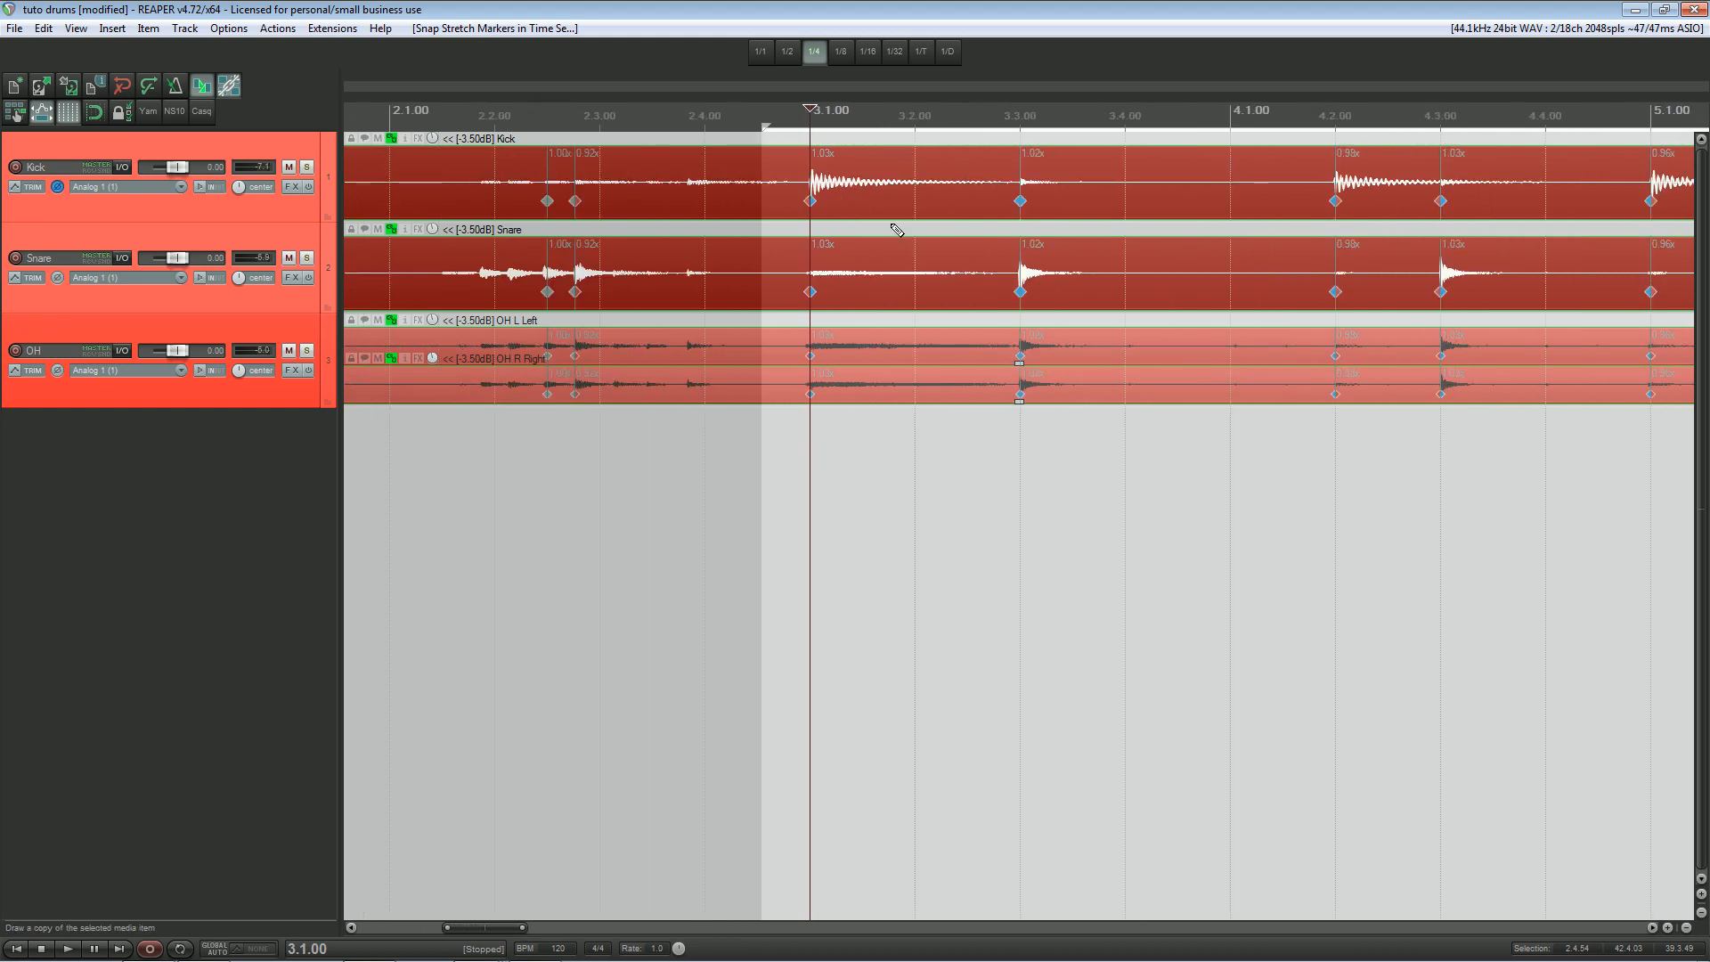
pyautogui.scroll(-3, 1060, 267)
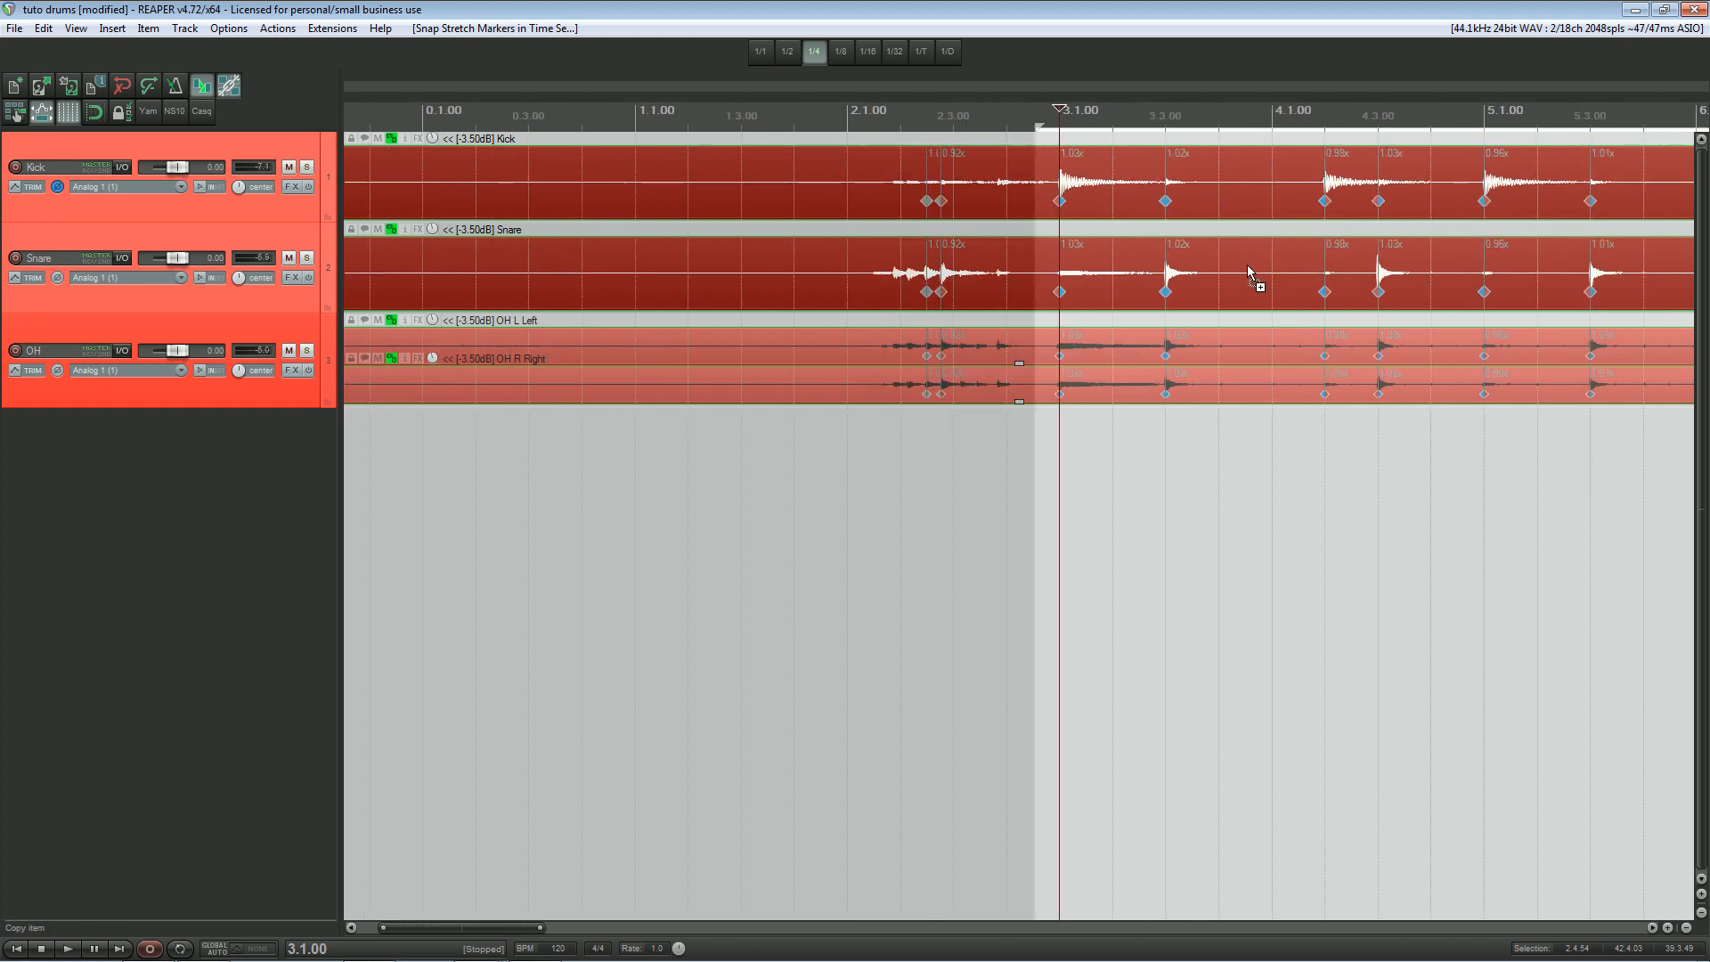
pyautogui.click(1011, 108)
pyautogui.press('space')
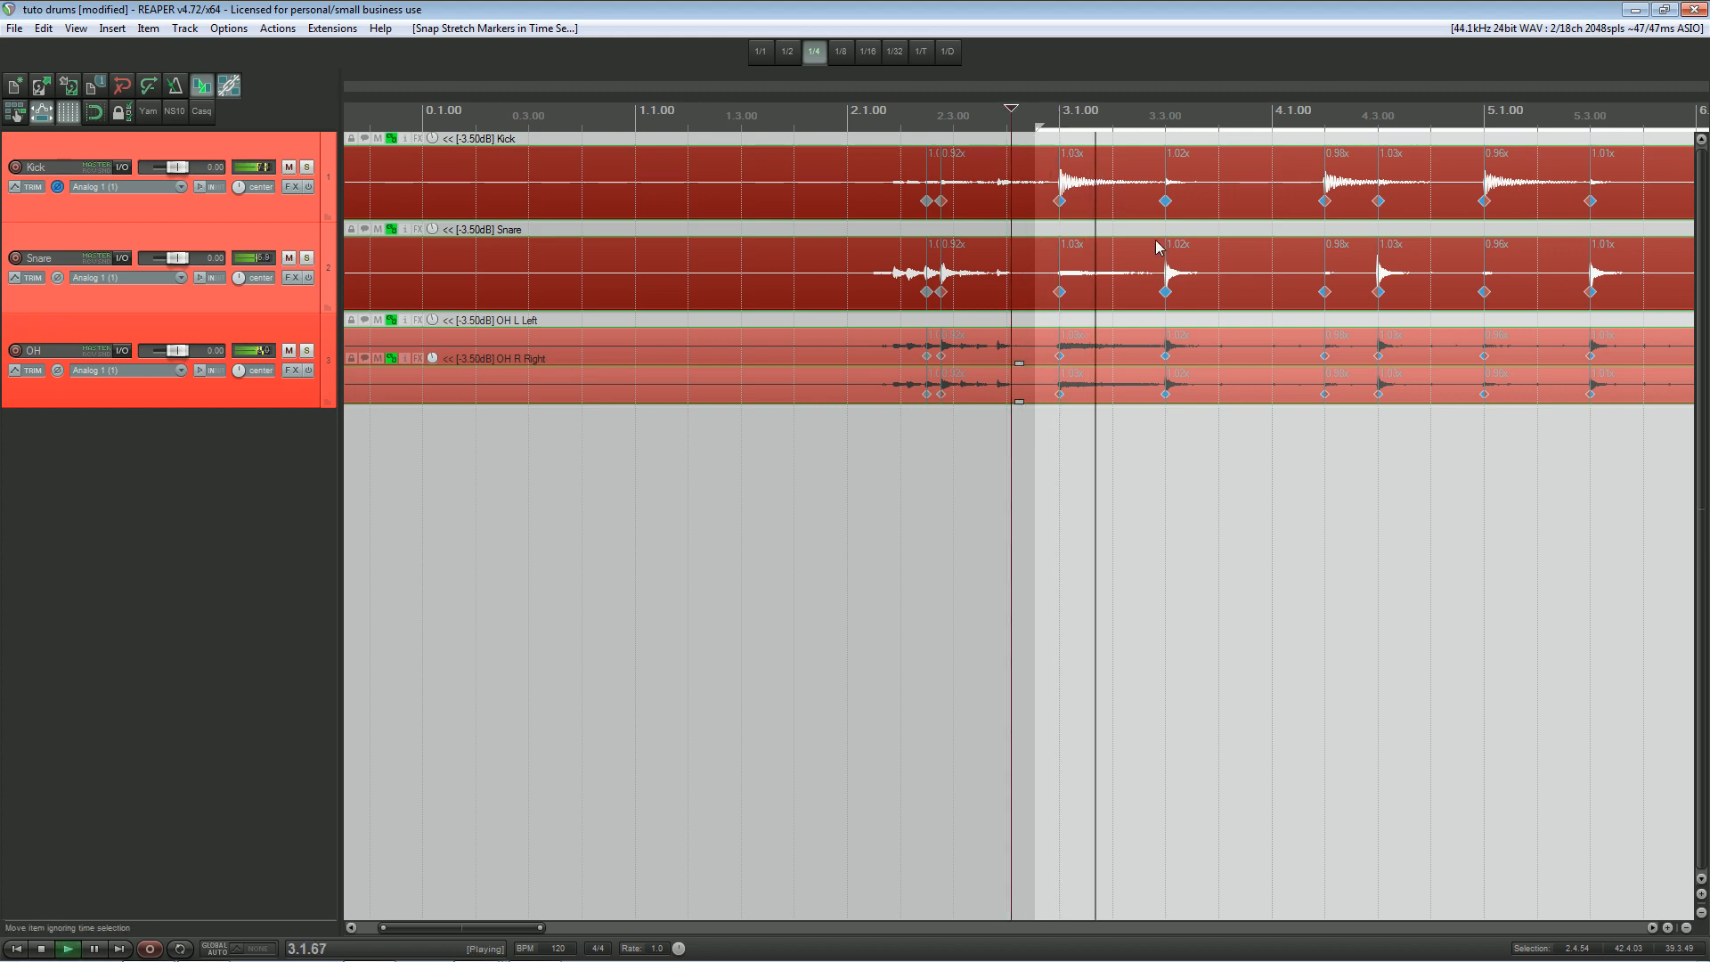
pyautogui.scroll(3, 1056, 299)
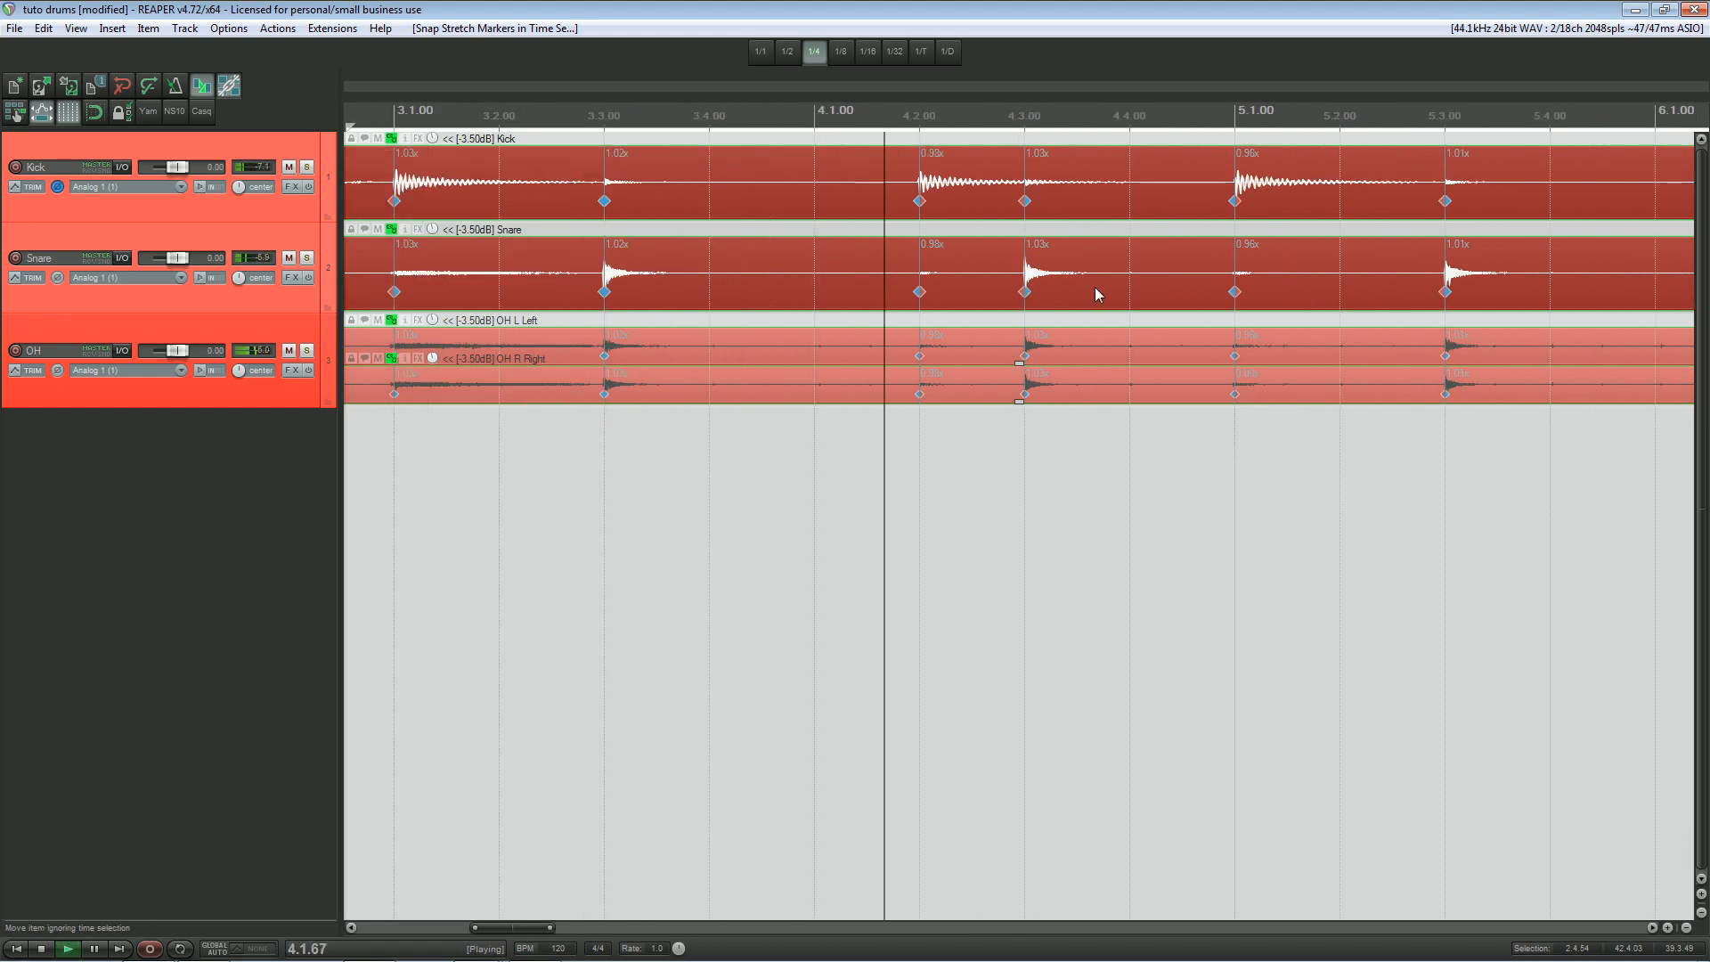
pyautogui.scroll(-3, 1189, 290)
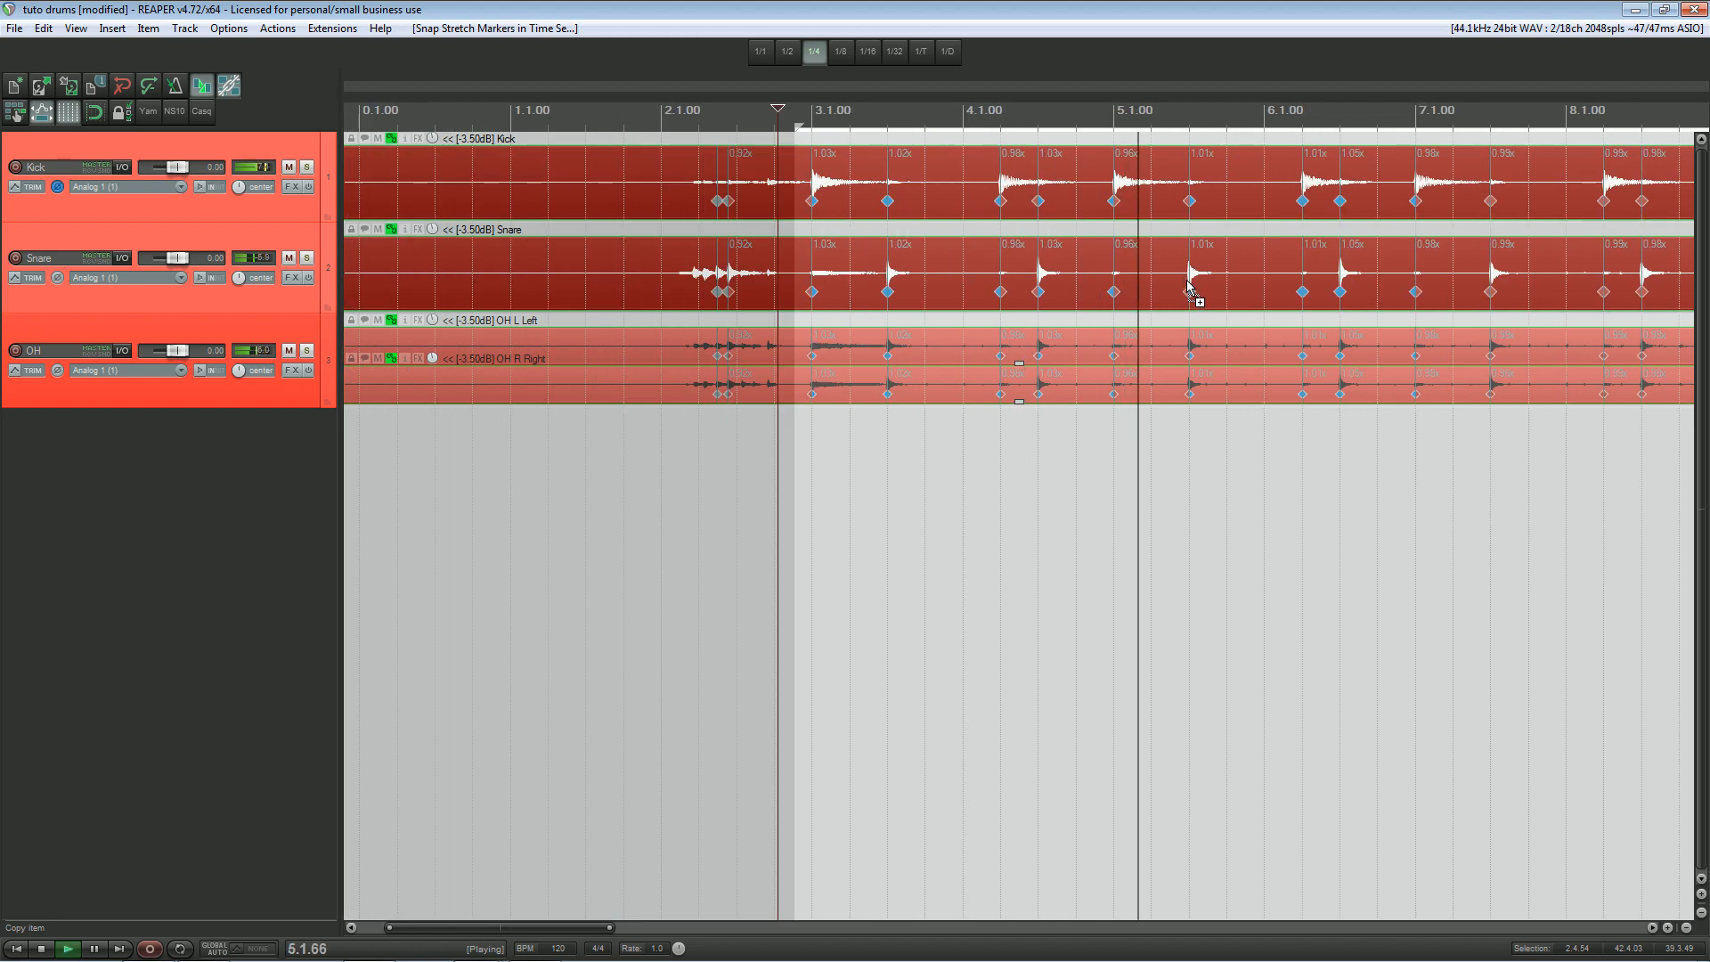
pyautogui.press('space')
# Select the kick, snare and both overhead items, and accept their item properties with the Project default stretch mode and 2.5 ms stretch marker fade.
pyautogui.moveTo(1132, 443); pyautogui.dragTo(821, 164)
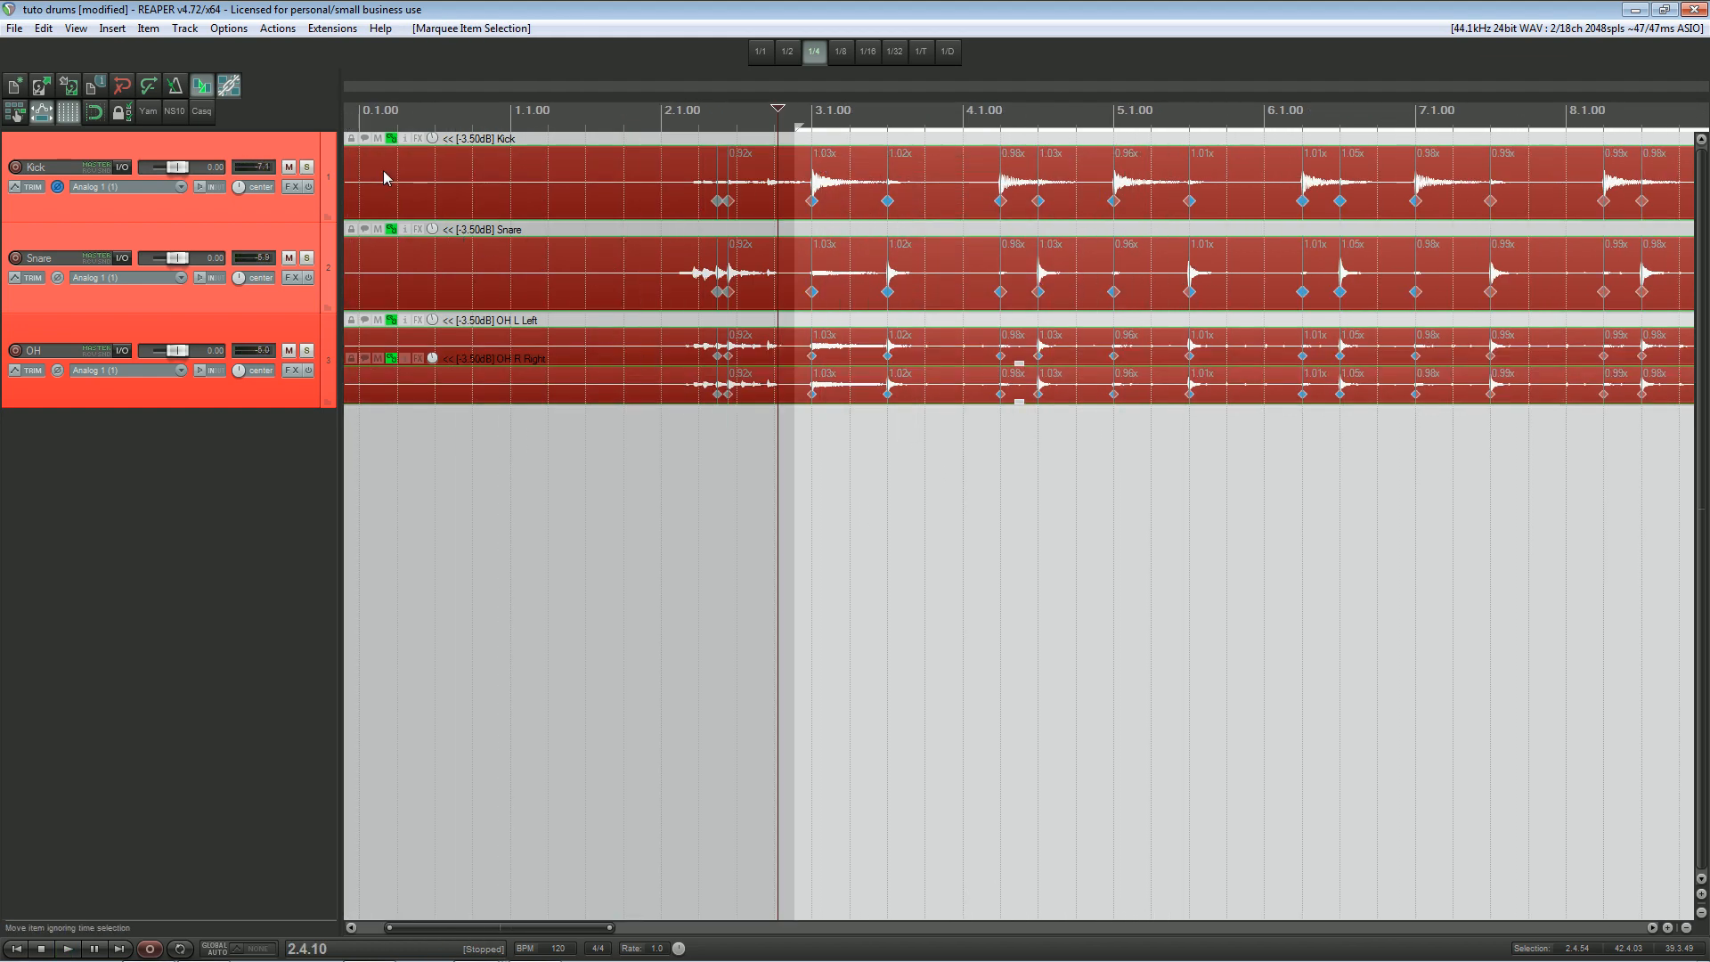
pyautogui.click(406, 140)
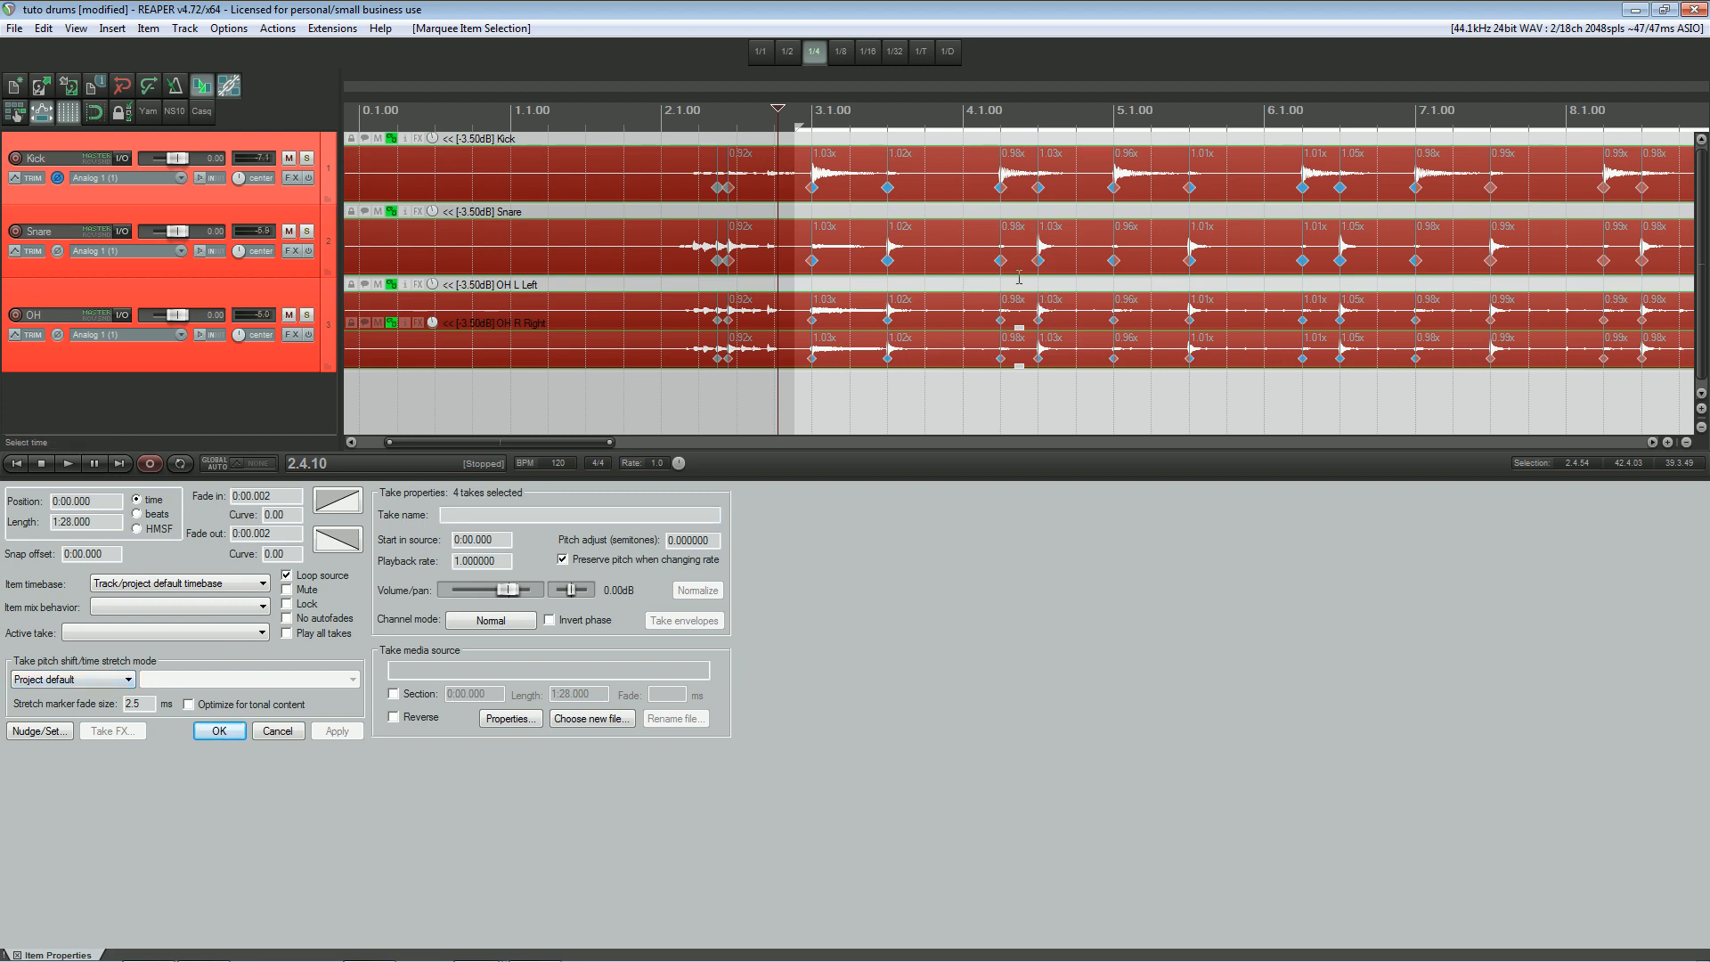
pyautogui.click(219, 731)
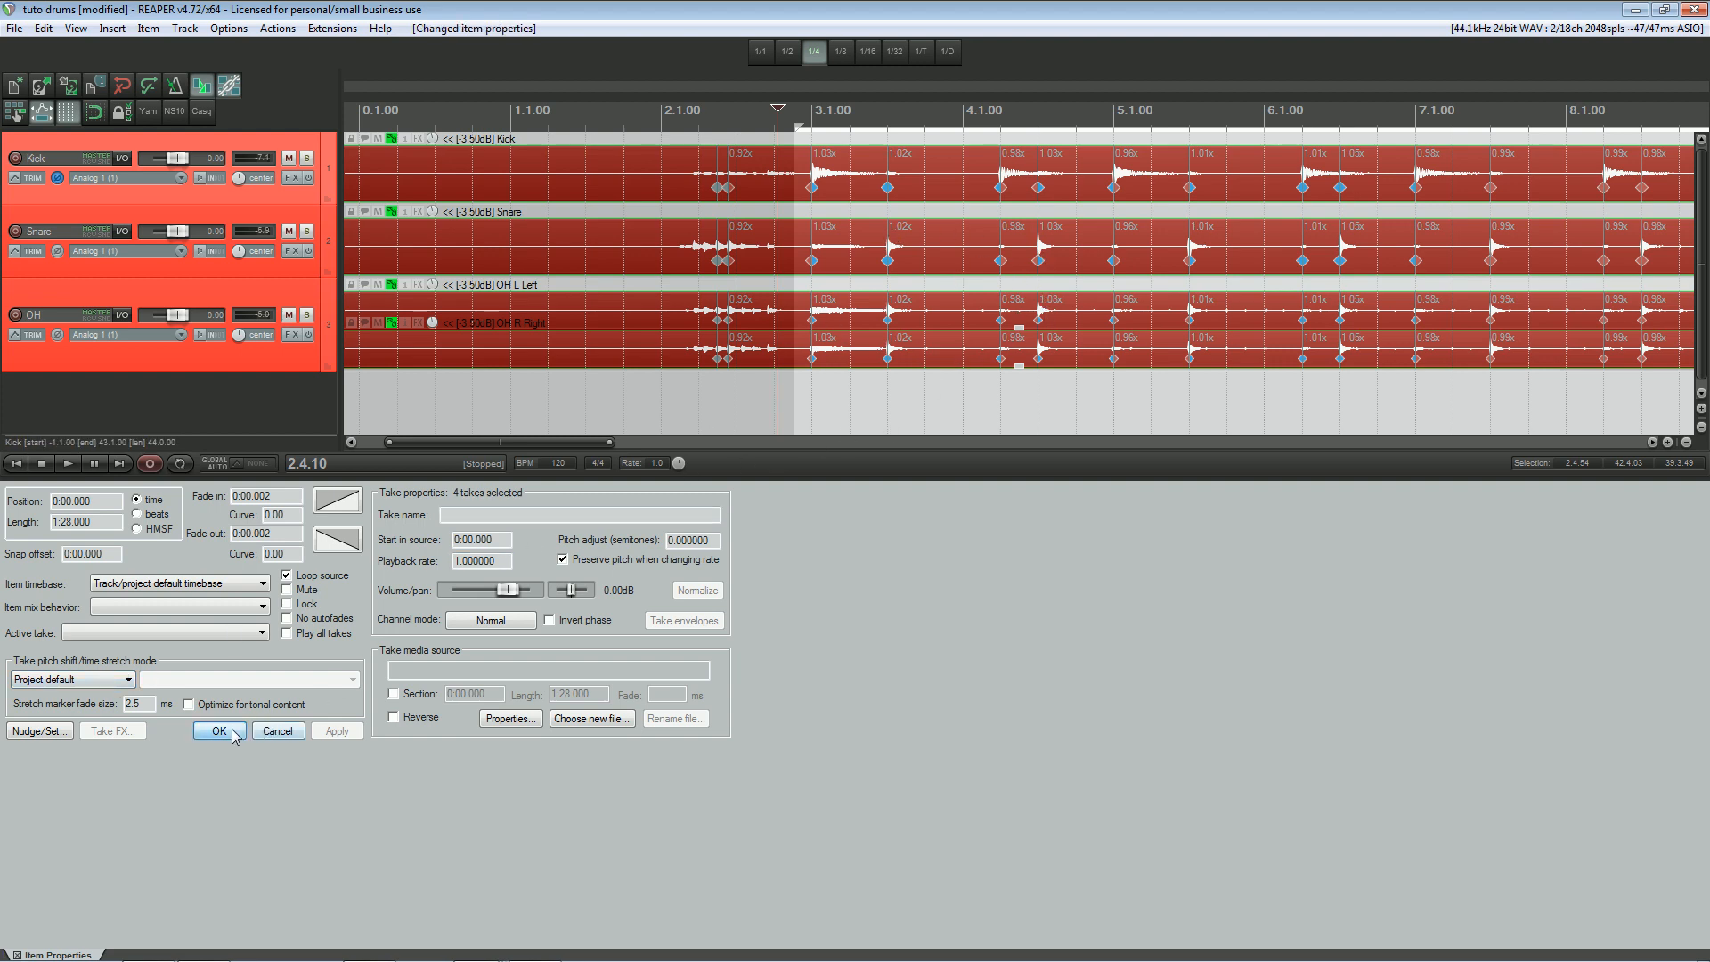
# Play the drums from about 13.2.84 into bar 15 and check the snapped hits against the grid.
pyautogui.moveTo(795, 575); pyautogui.dragTo(1024, 466)
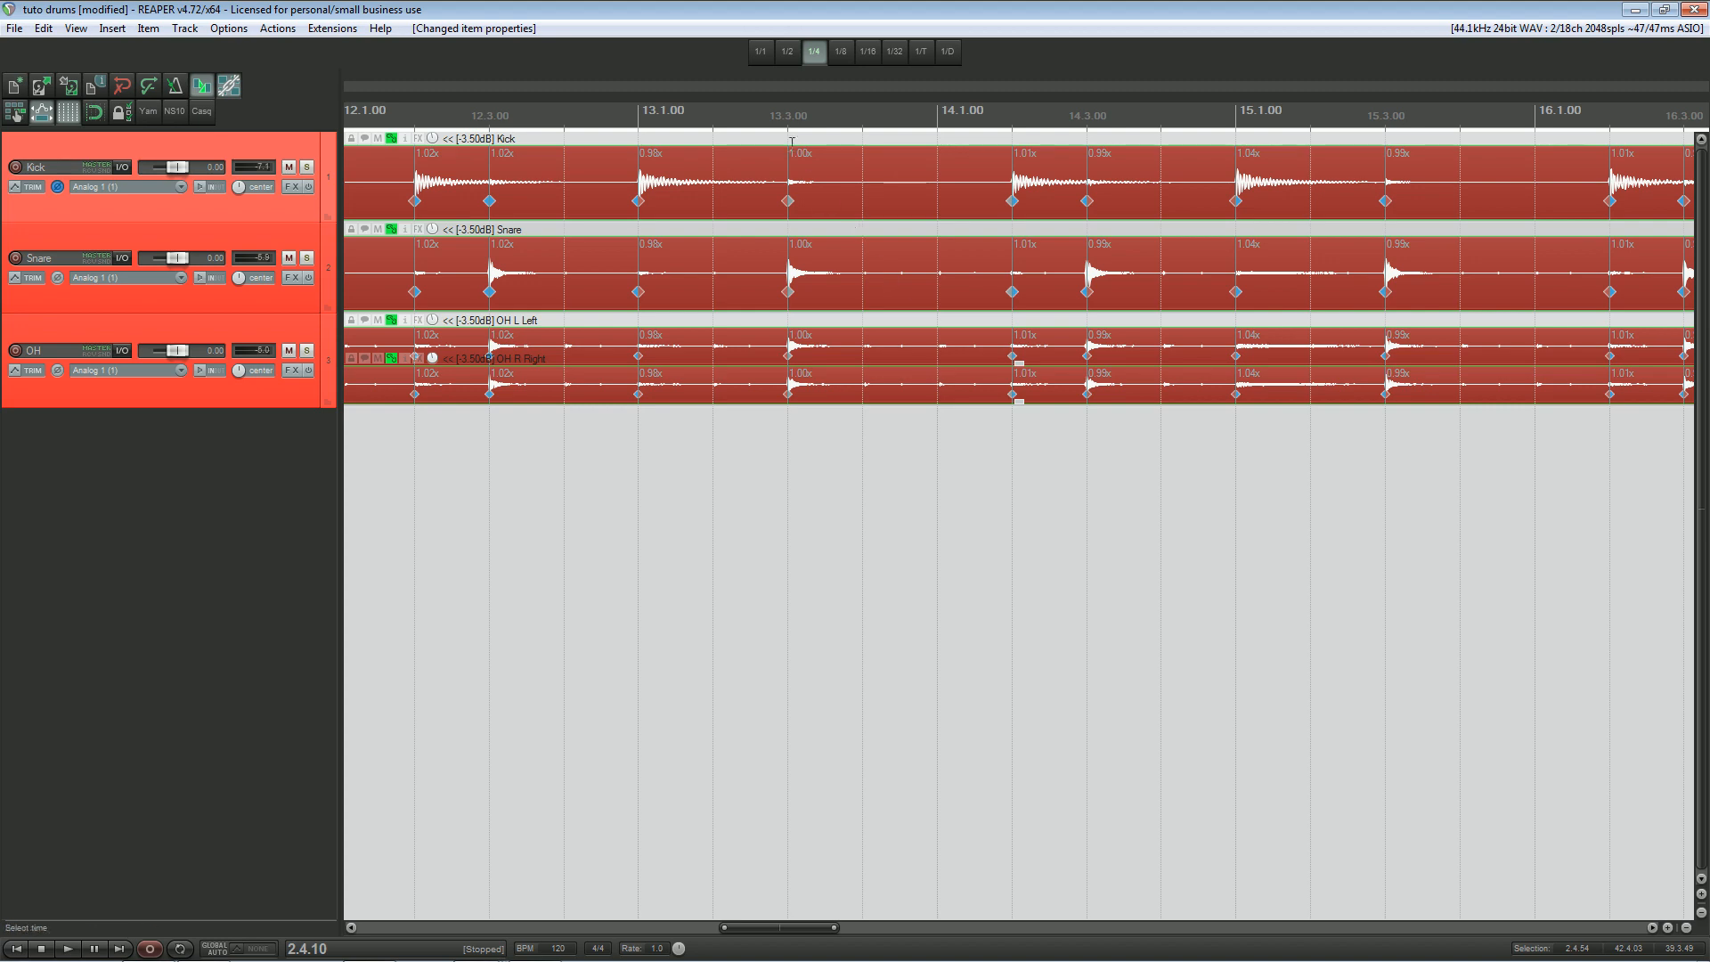
pyautogui.press('space')
pyautogui.scroll(2, 1019, 183)
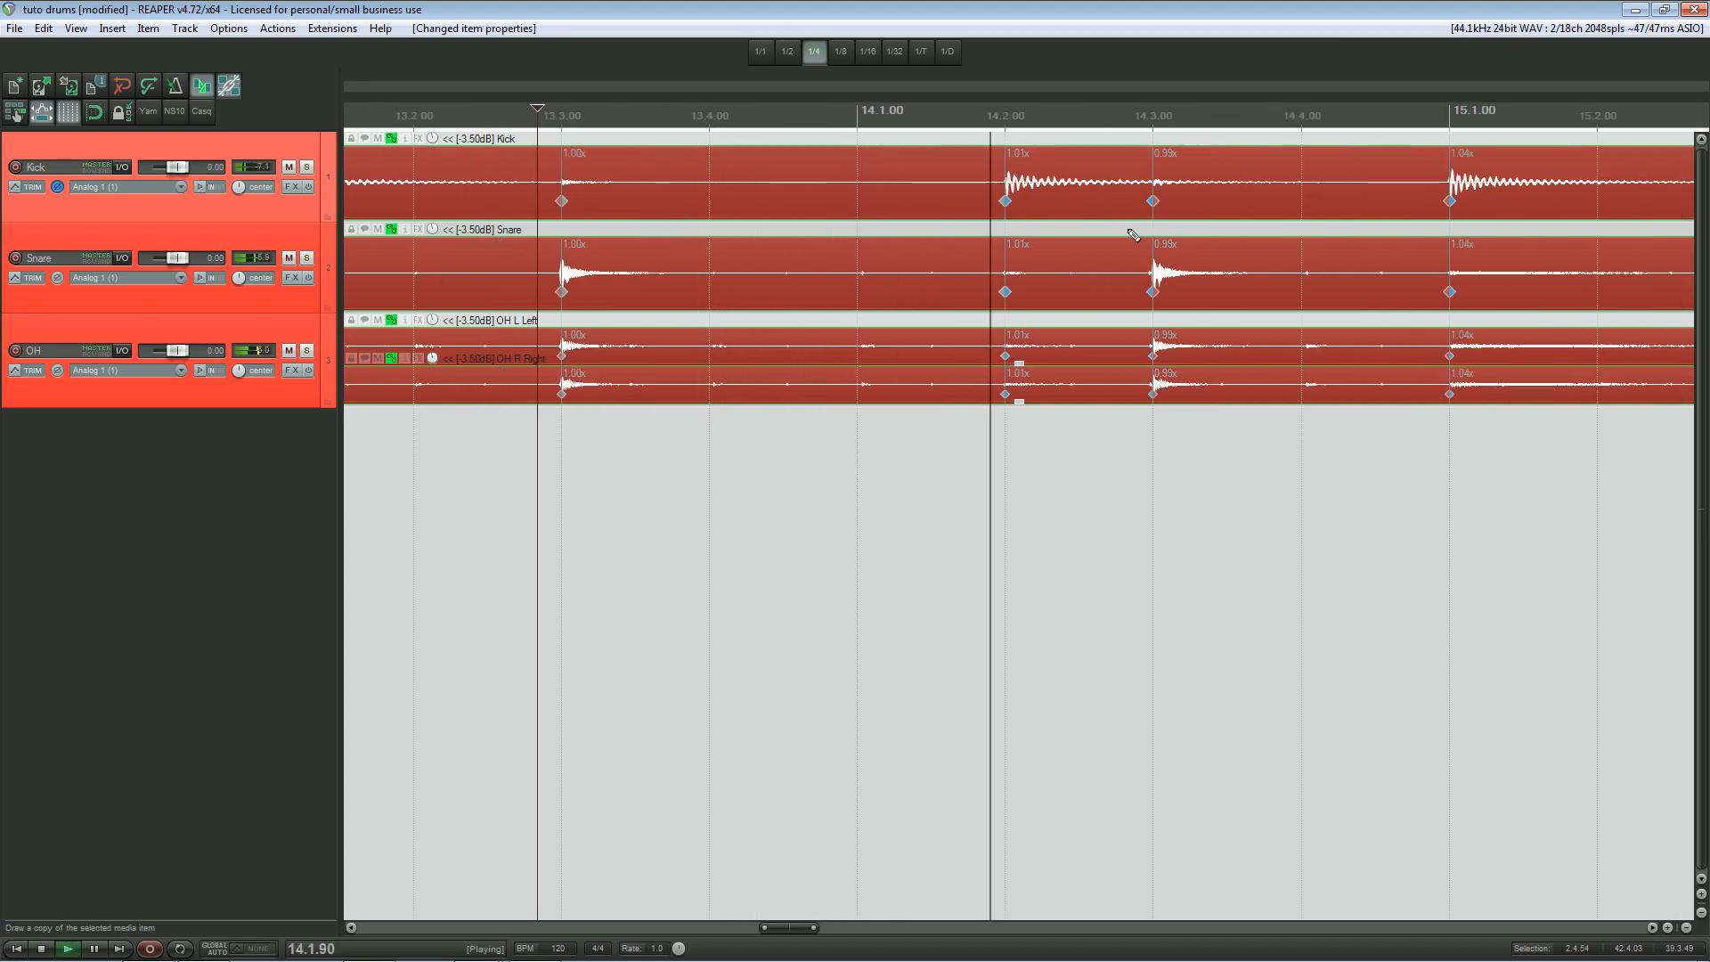
pyautogui.moveTo(1359, 283); pyautogui.dragTo(1044, 313)
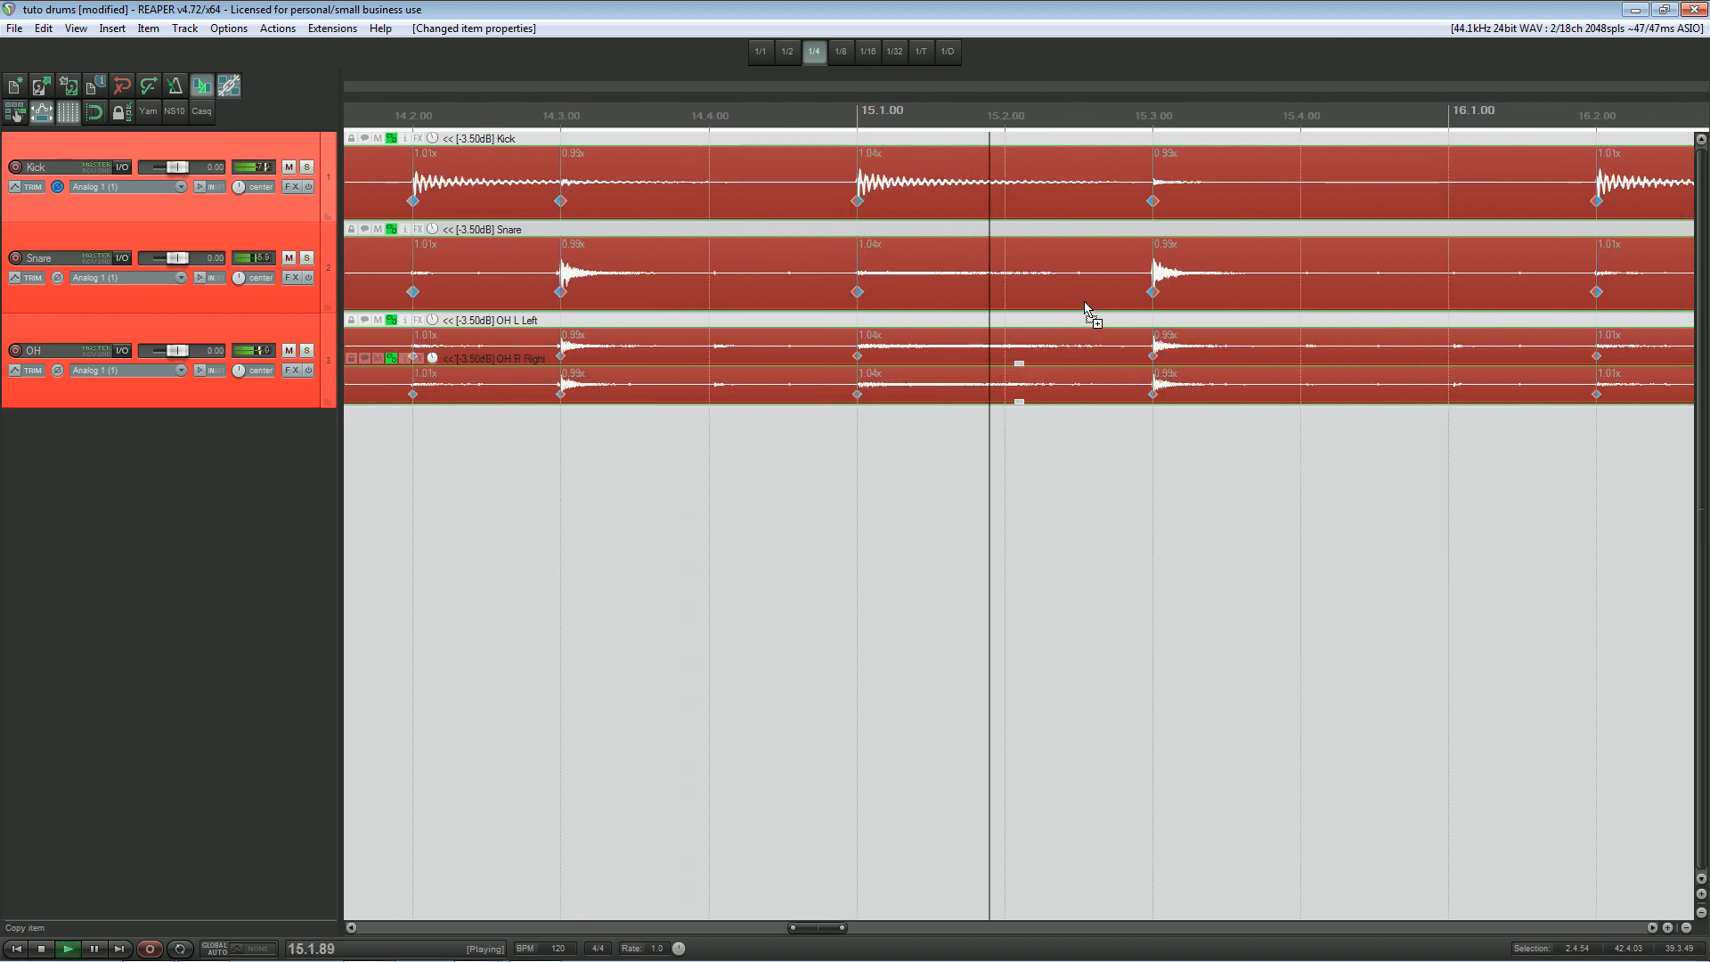
pyautogui.scroll(-2, 1085, 303)
pyautogui.press('space')
# Set the time selection over the snare fill in bar 2, from about 2.1.02 to about 2.4.53.
pyautogui.scroll(-4, 795, 534)
pyautogui.moveTo(552, 548); pyautogui.dragTo(1267, 566)
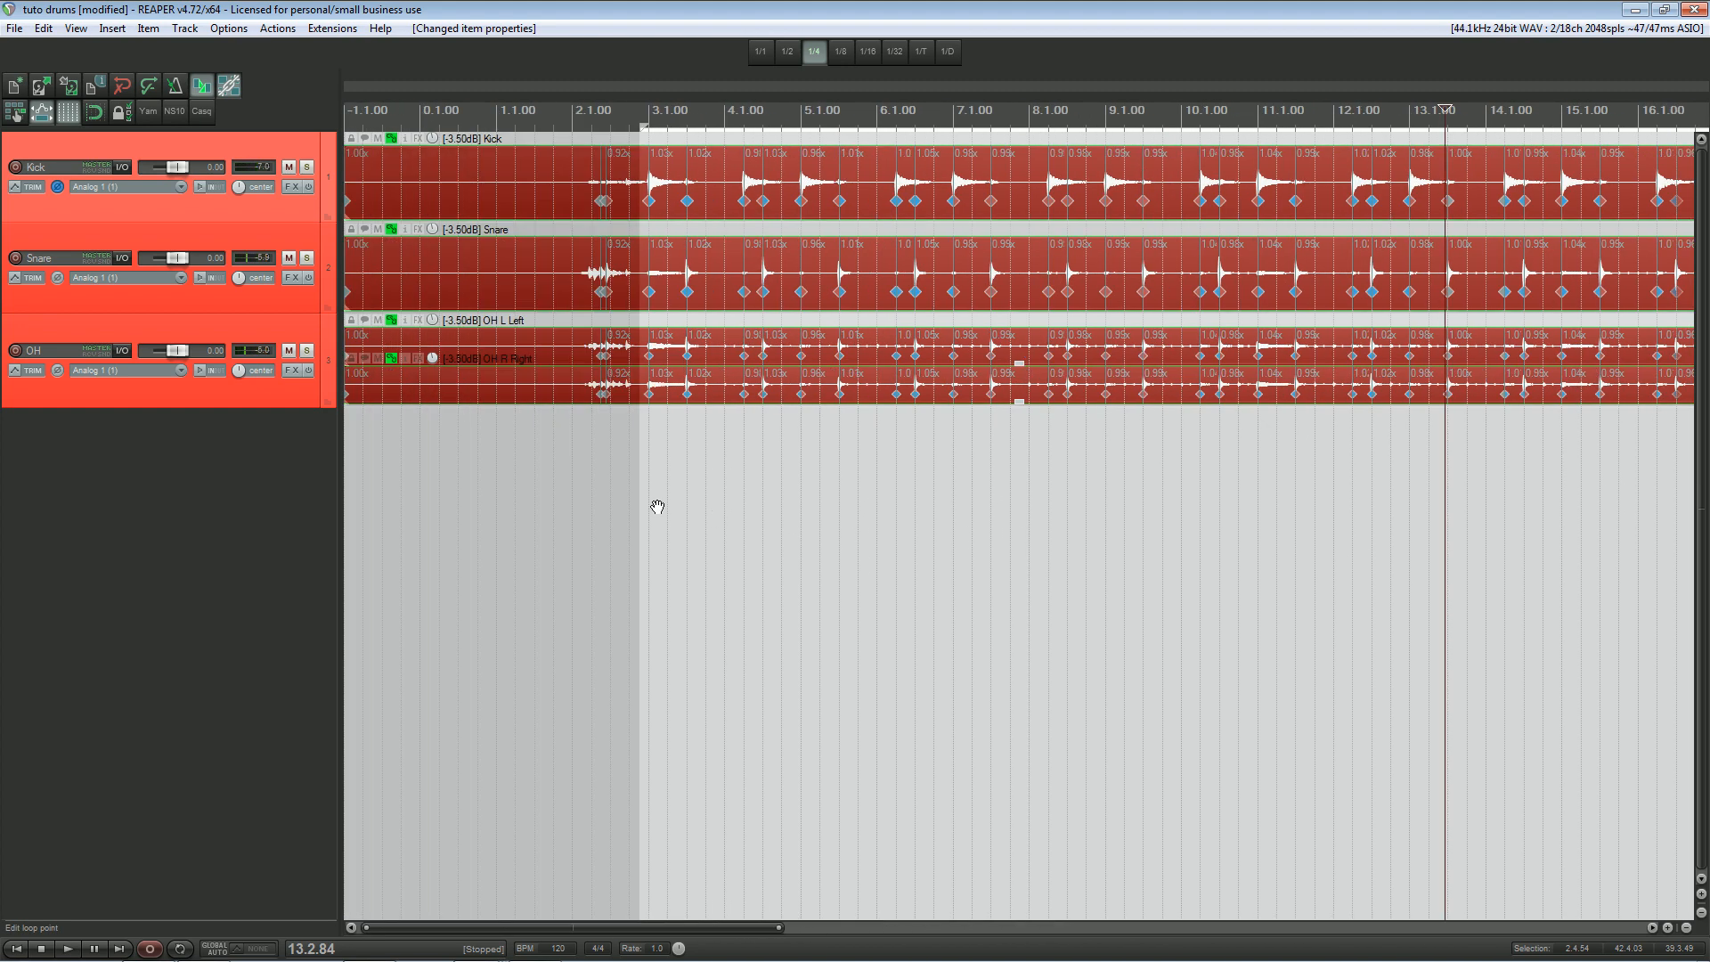
pyautogui.scroll(4, 628, 409)
pyautogui.scroll(3, 1001, 478)
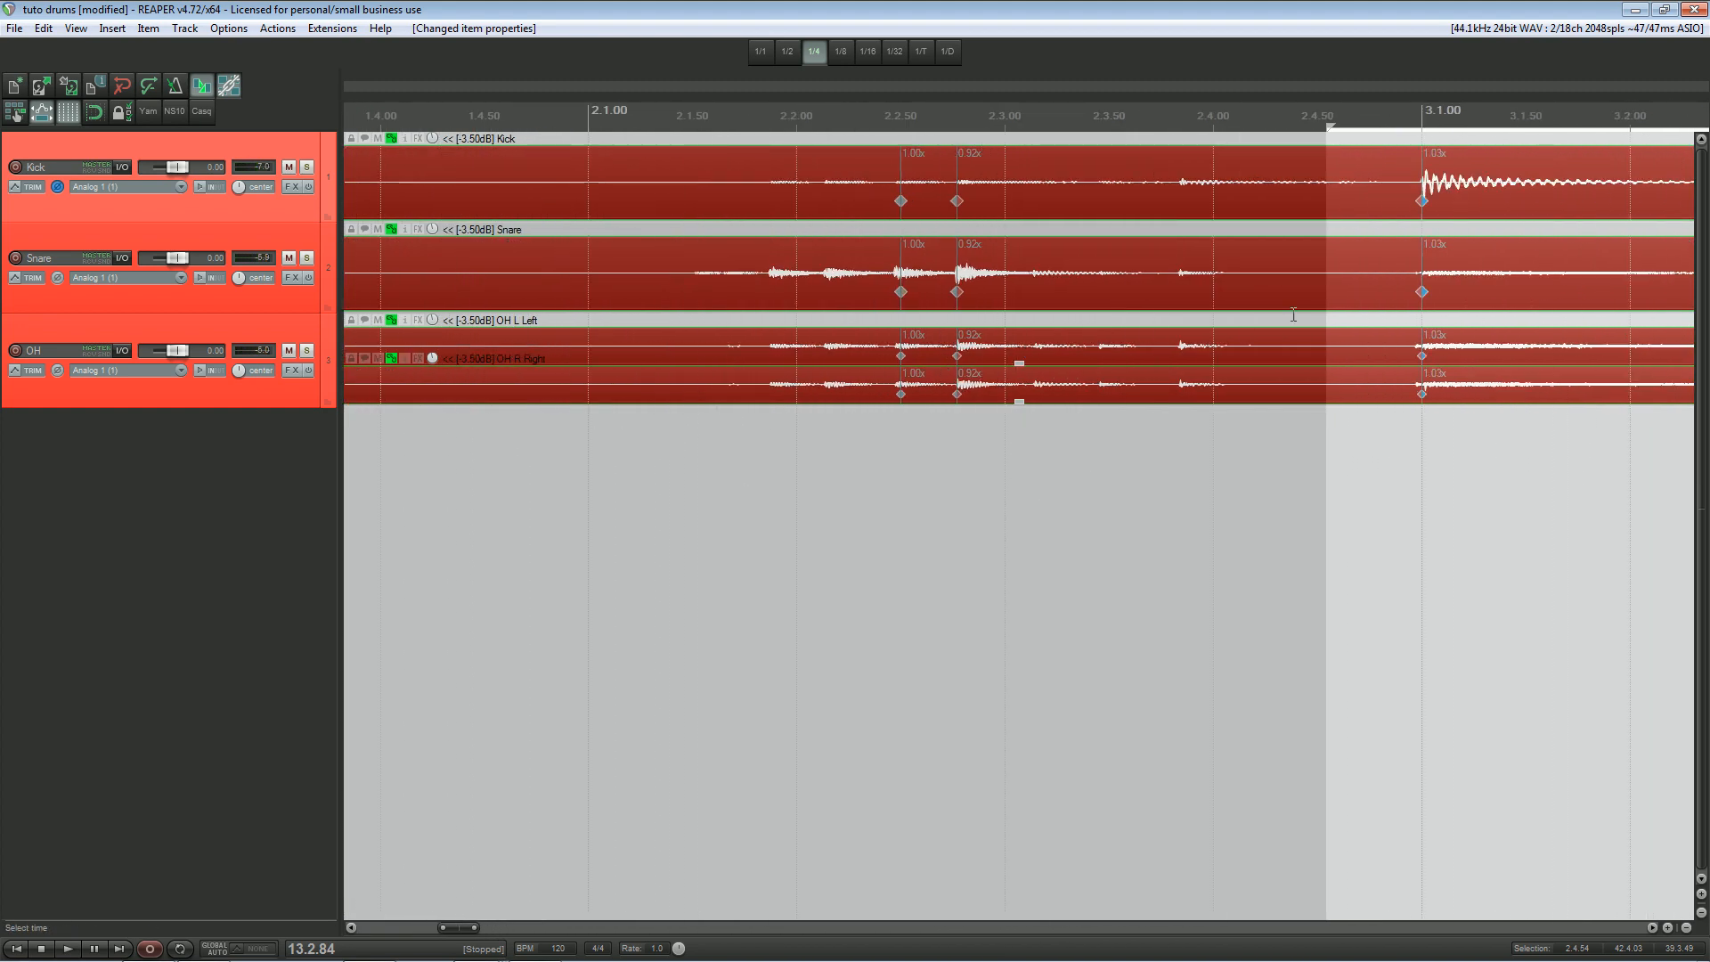
pyautogui.moveTo(1325, 115); pyautogui.dragTo(592, 115)
# Play the bar 2 snare fill from about 2.1.37.
pyautogui.click(666, 115)
pyautogui.press('space')
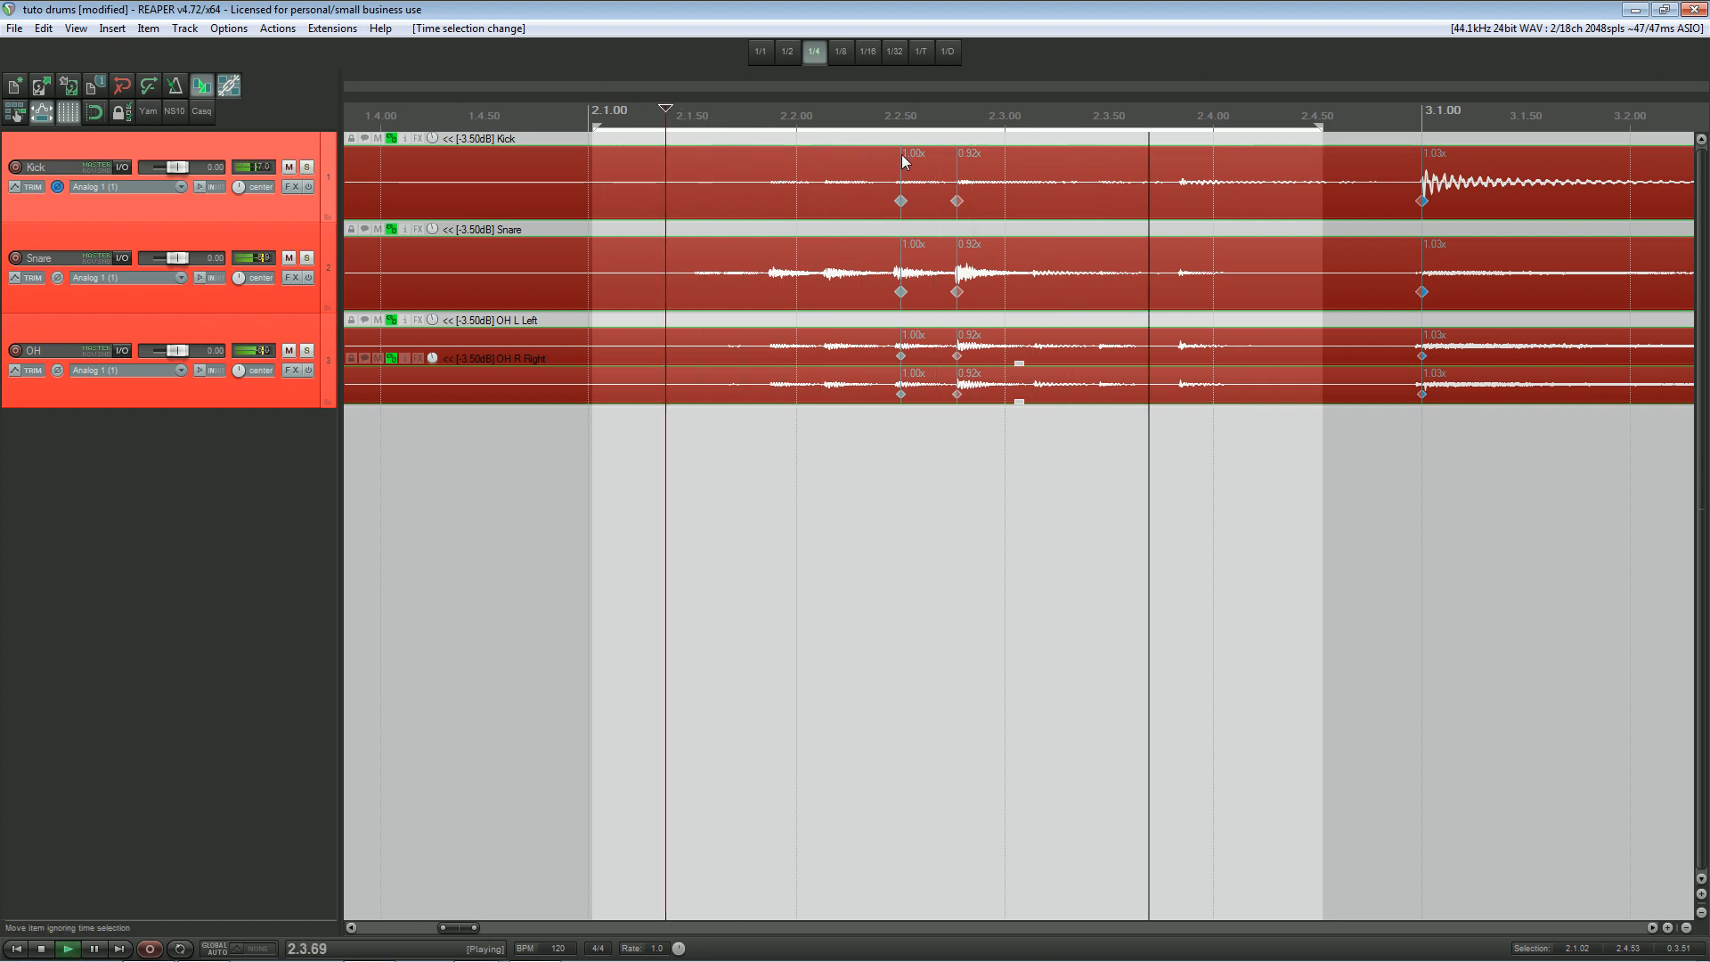
pyautogui.press('space')
# Remove the two stretch markers in the bar 2 snare fill, at about 2.2.50 and just after 2.2.75, across the grouped items.
pyautogui.scroll(2, 941, 258)
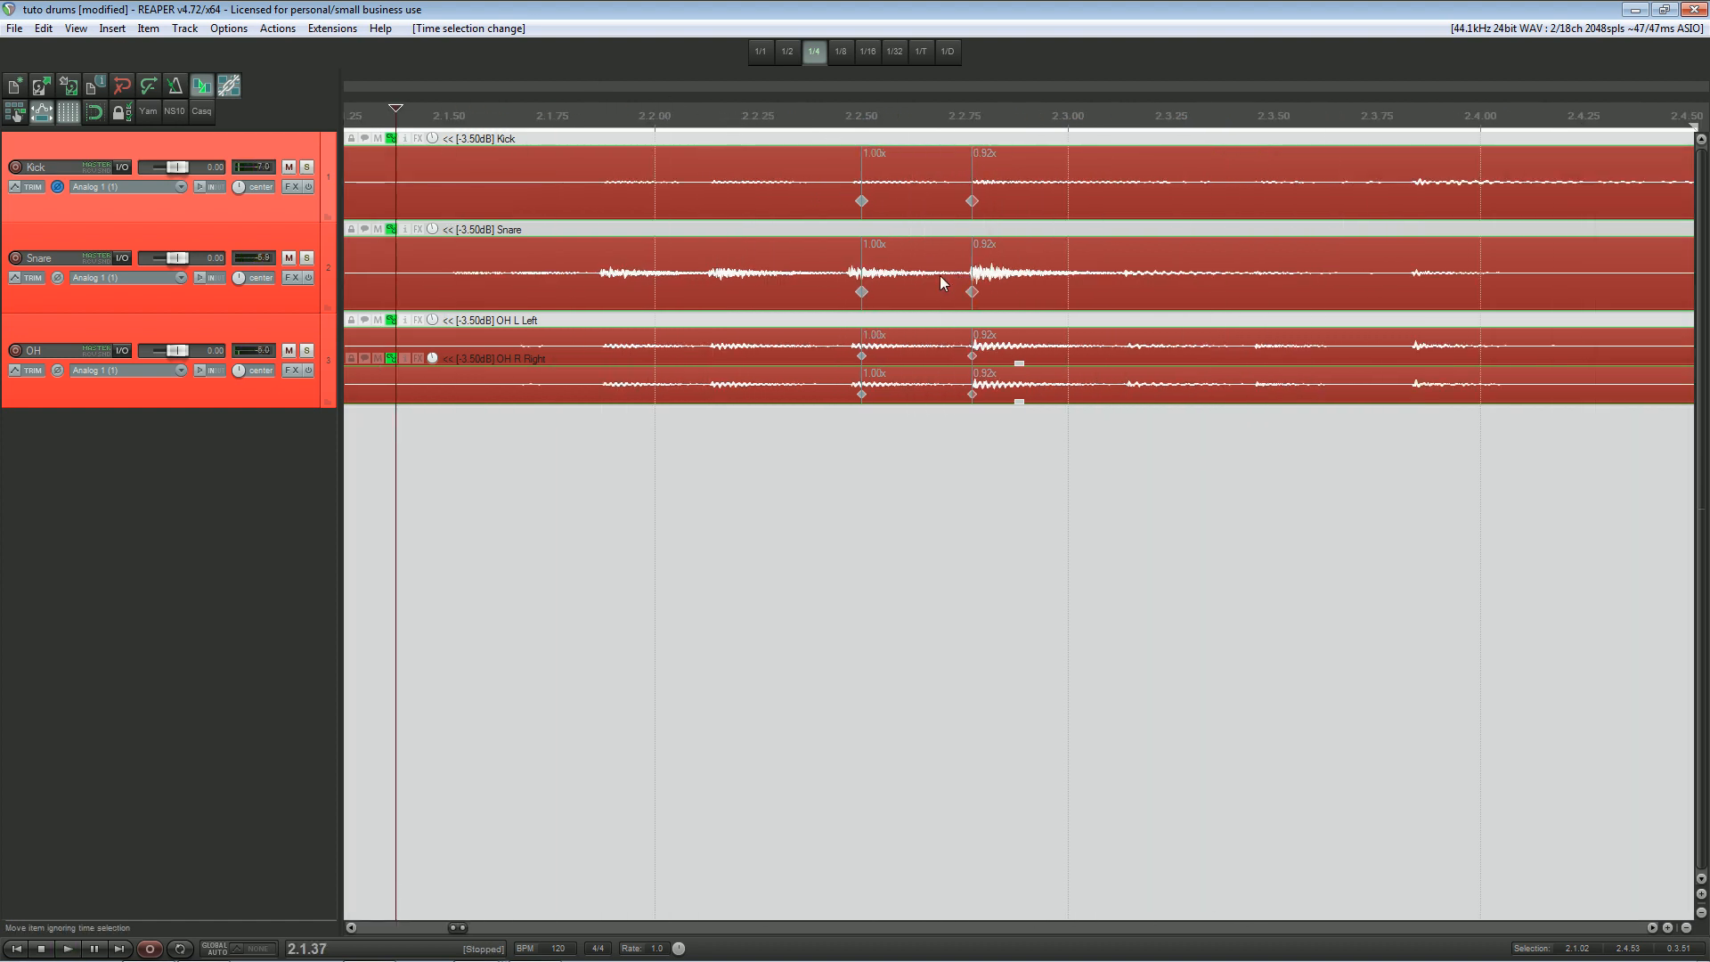
pyautogui.scroll(-3, 891, 258)
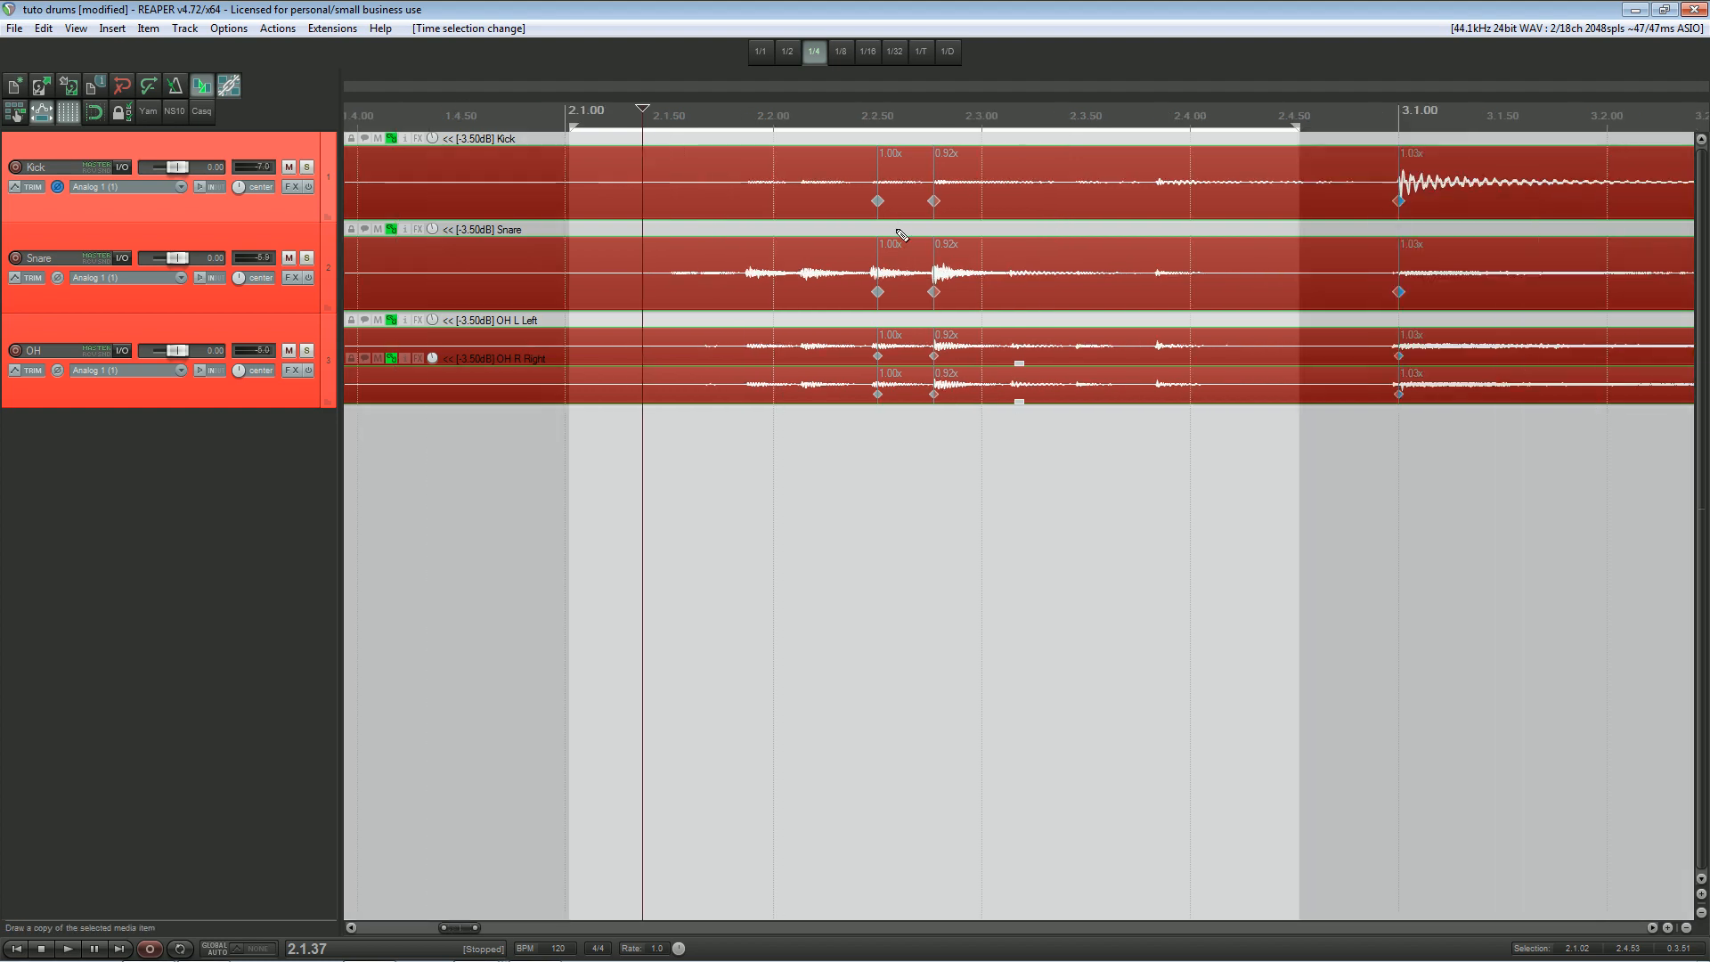
pyautogui.scroll(6, 905, 291)
pyautogui.scroll(-4, 878, 270)
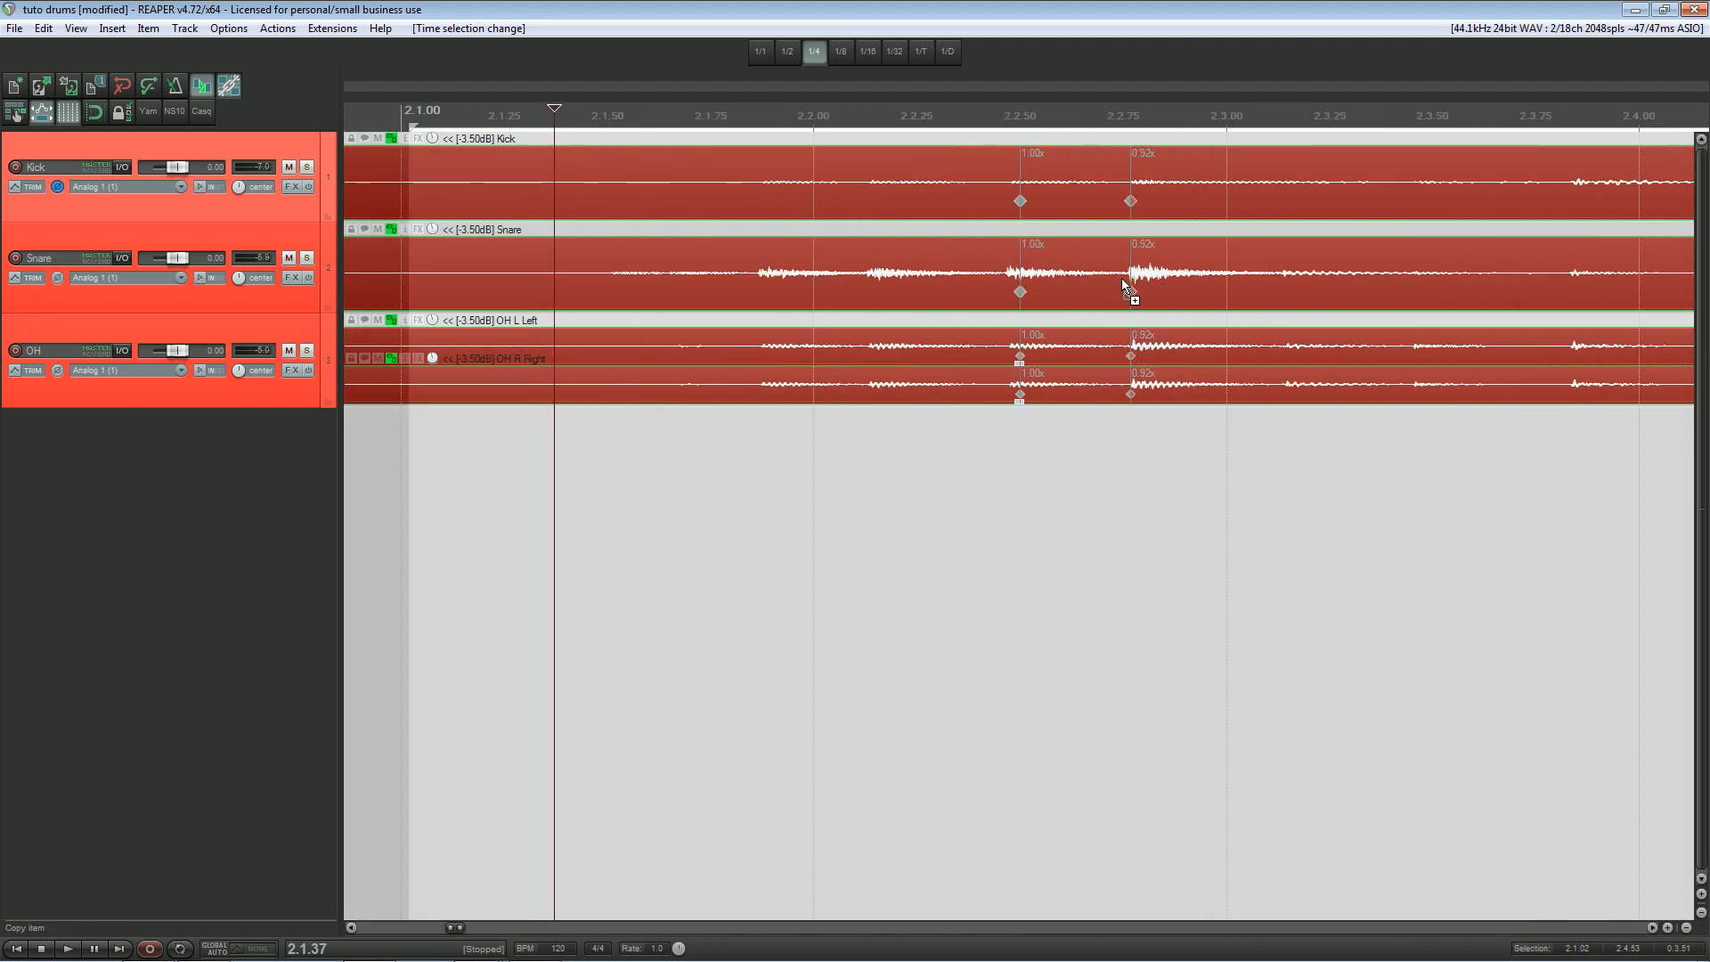
pyautogui.scroll(2, 1032, 284)
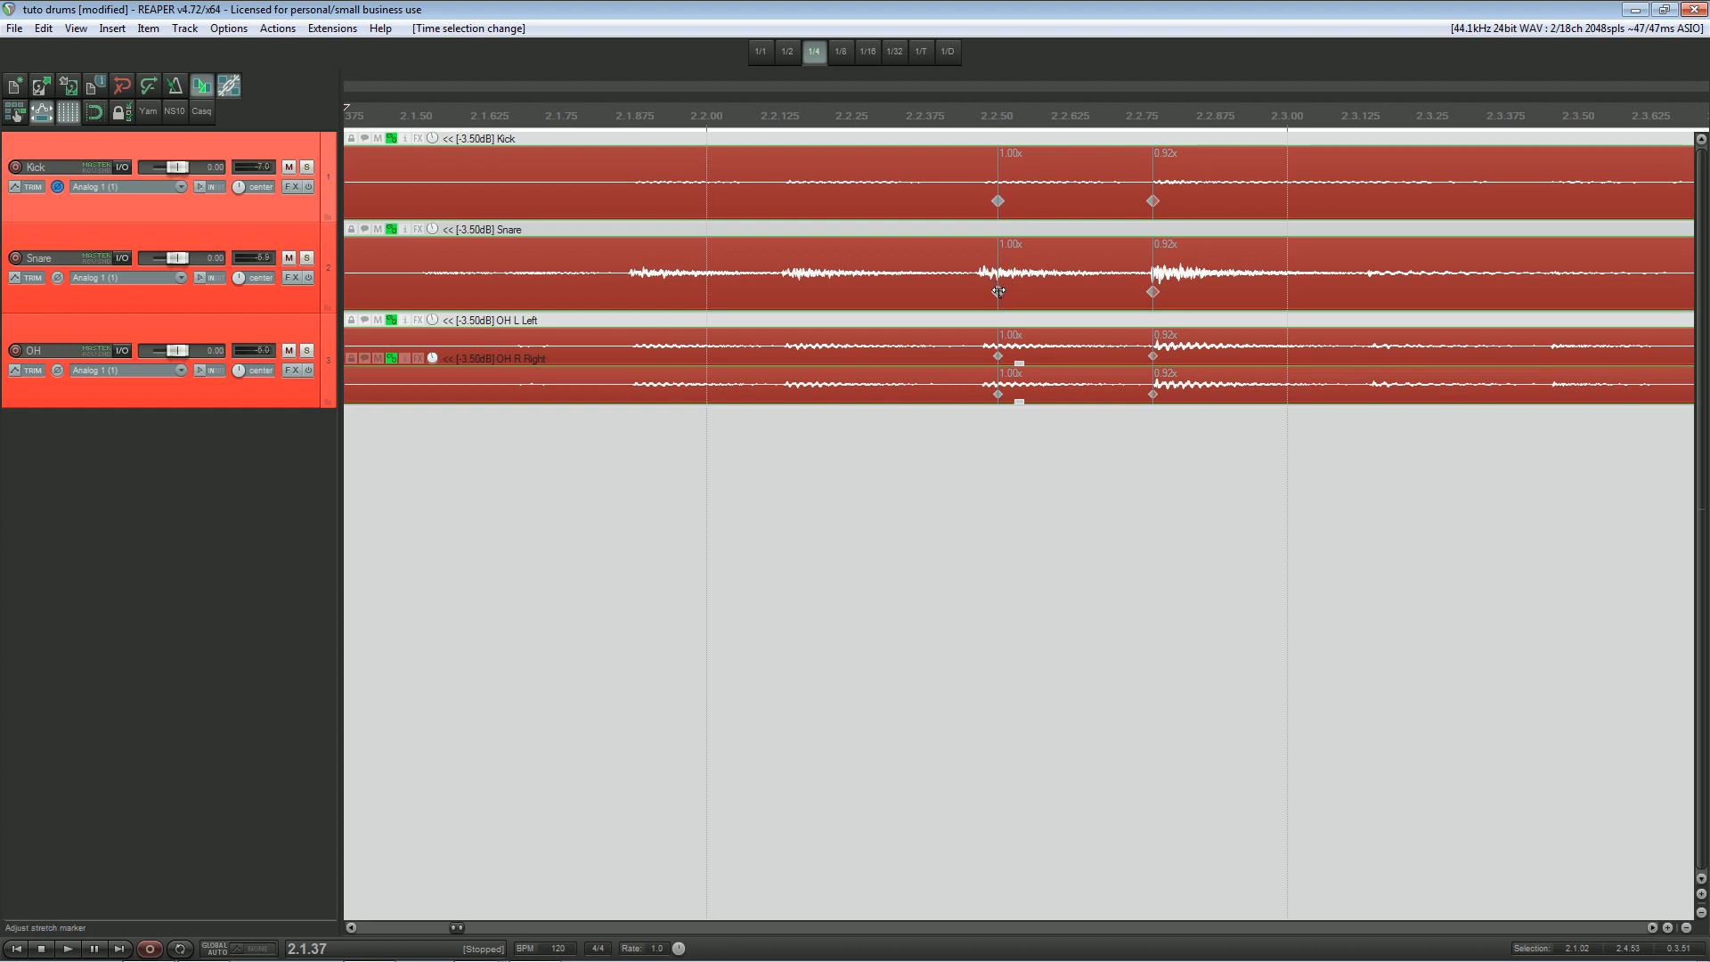
pyautogui.keyDown('alt'); pyautogui.click(999, 293); pyautogui.keyUp('alt')
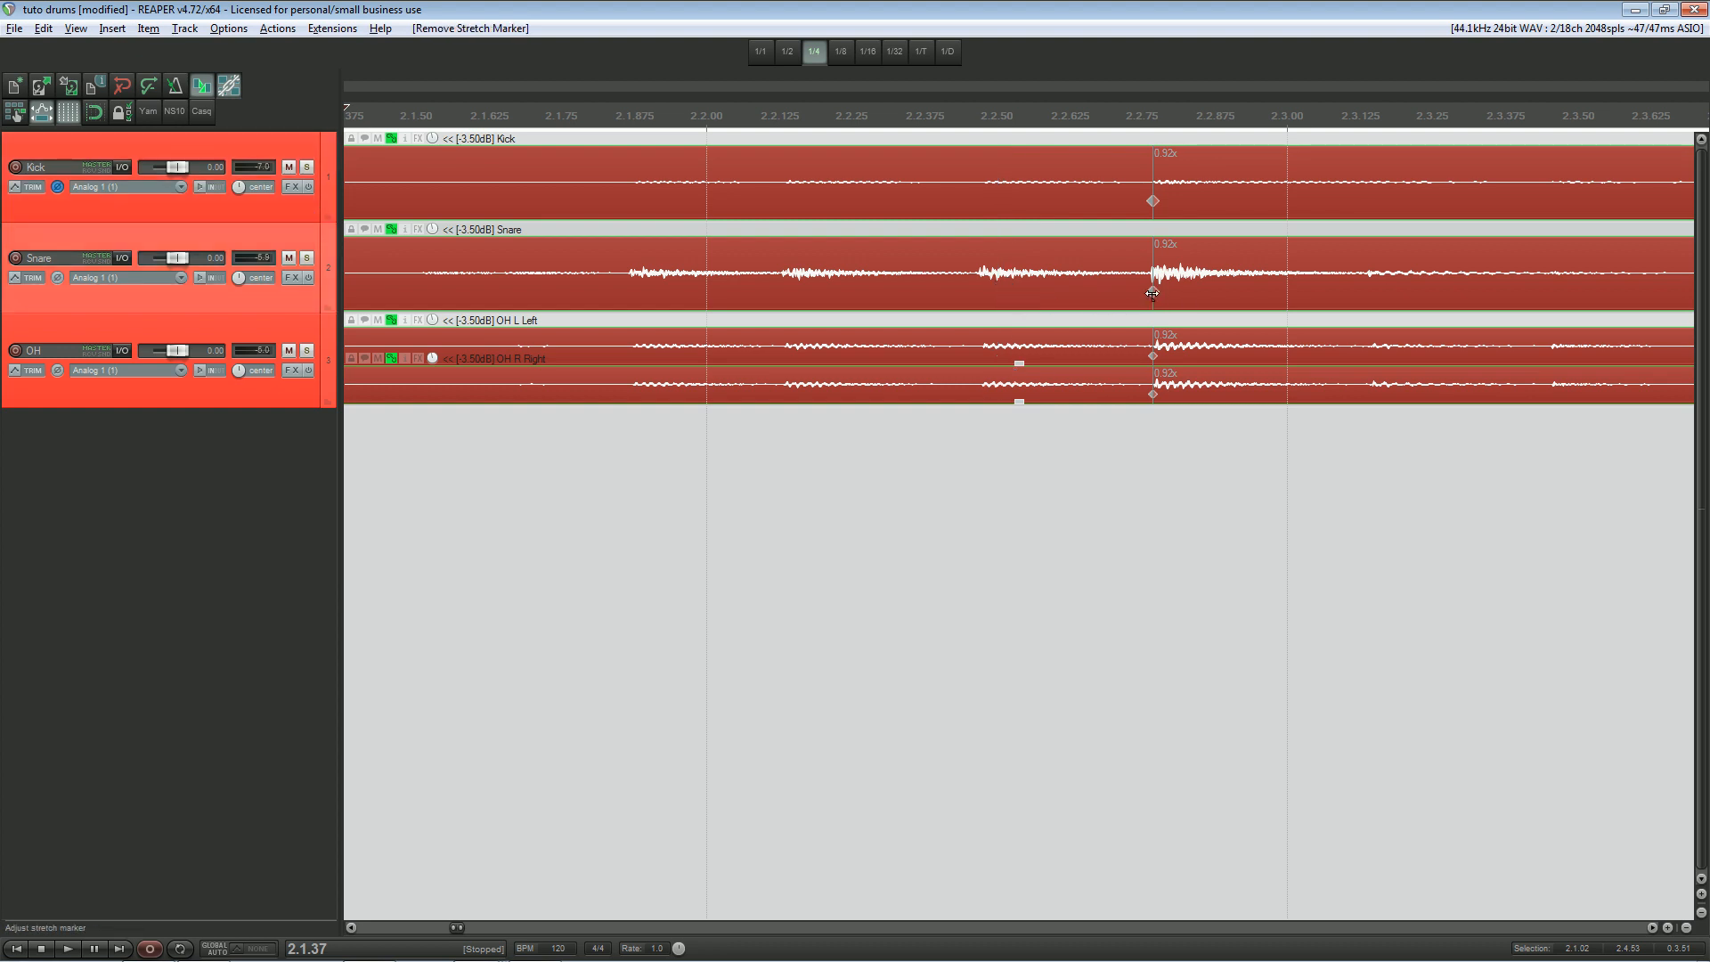
pyautogui.keyDown('alt'); pyautogui.click(1152, 293); pyautogui.keyUp('alt')
pyautogui.scroll(-4, 1152, 292)
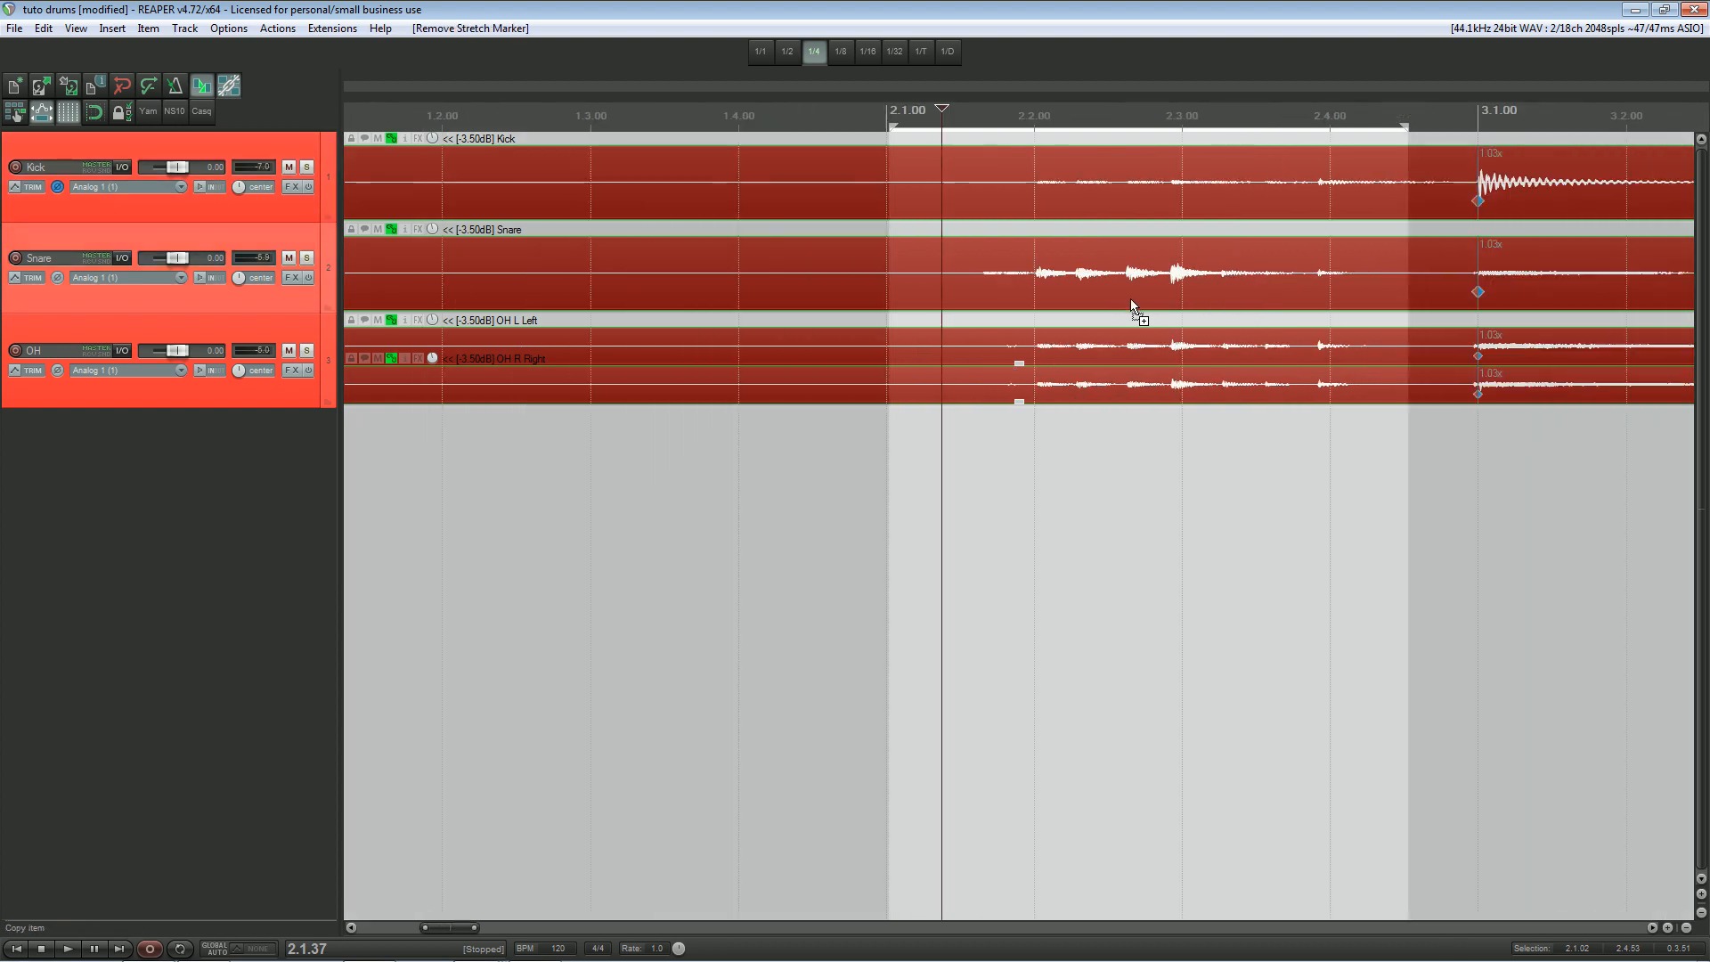
# Increase the Snare track's height to show the bar 2 fill's waveform in more detail.
pyautogui.scroll(2, 1107, 350)
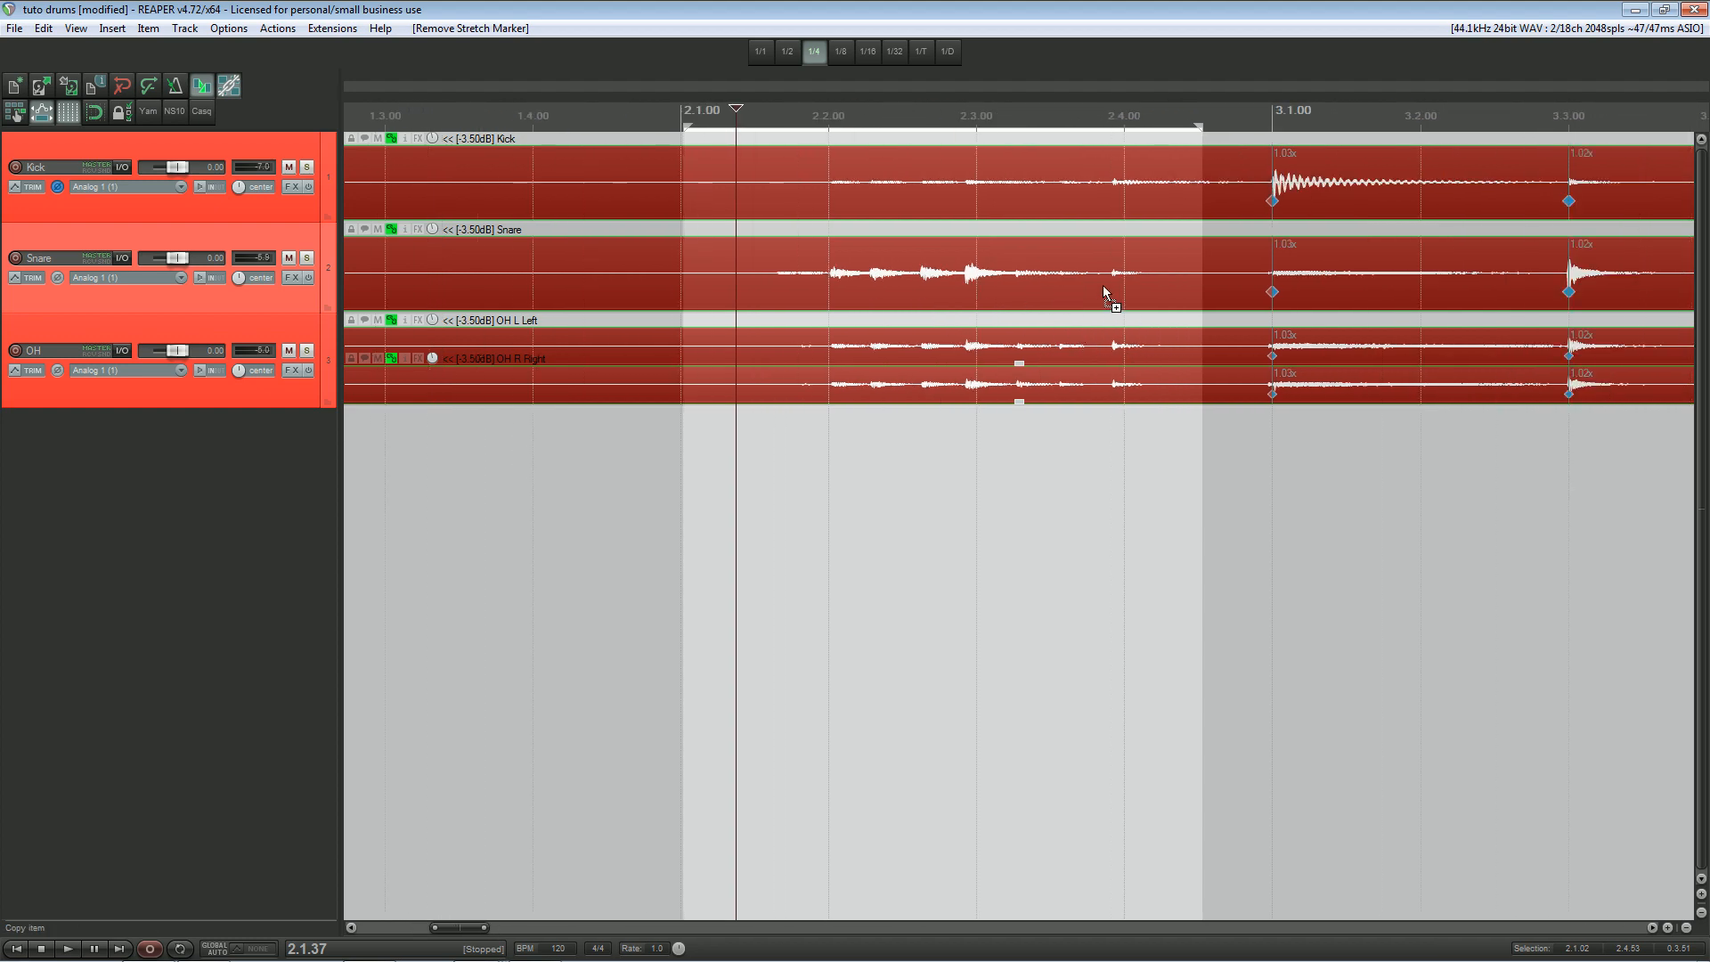
pyautogui.scroll(2, 828, 292)
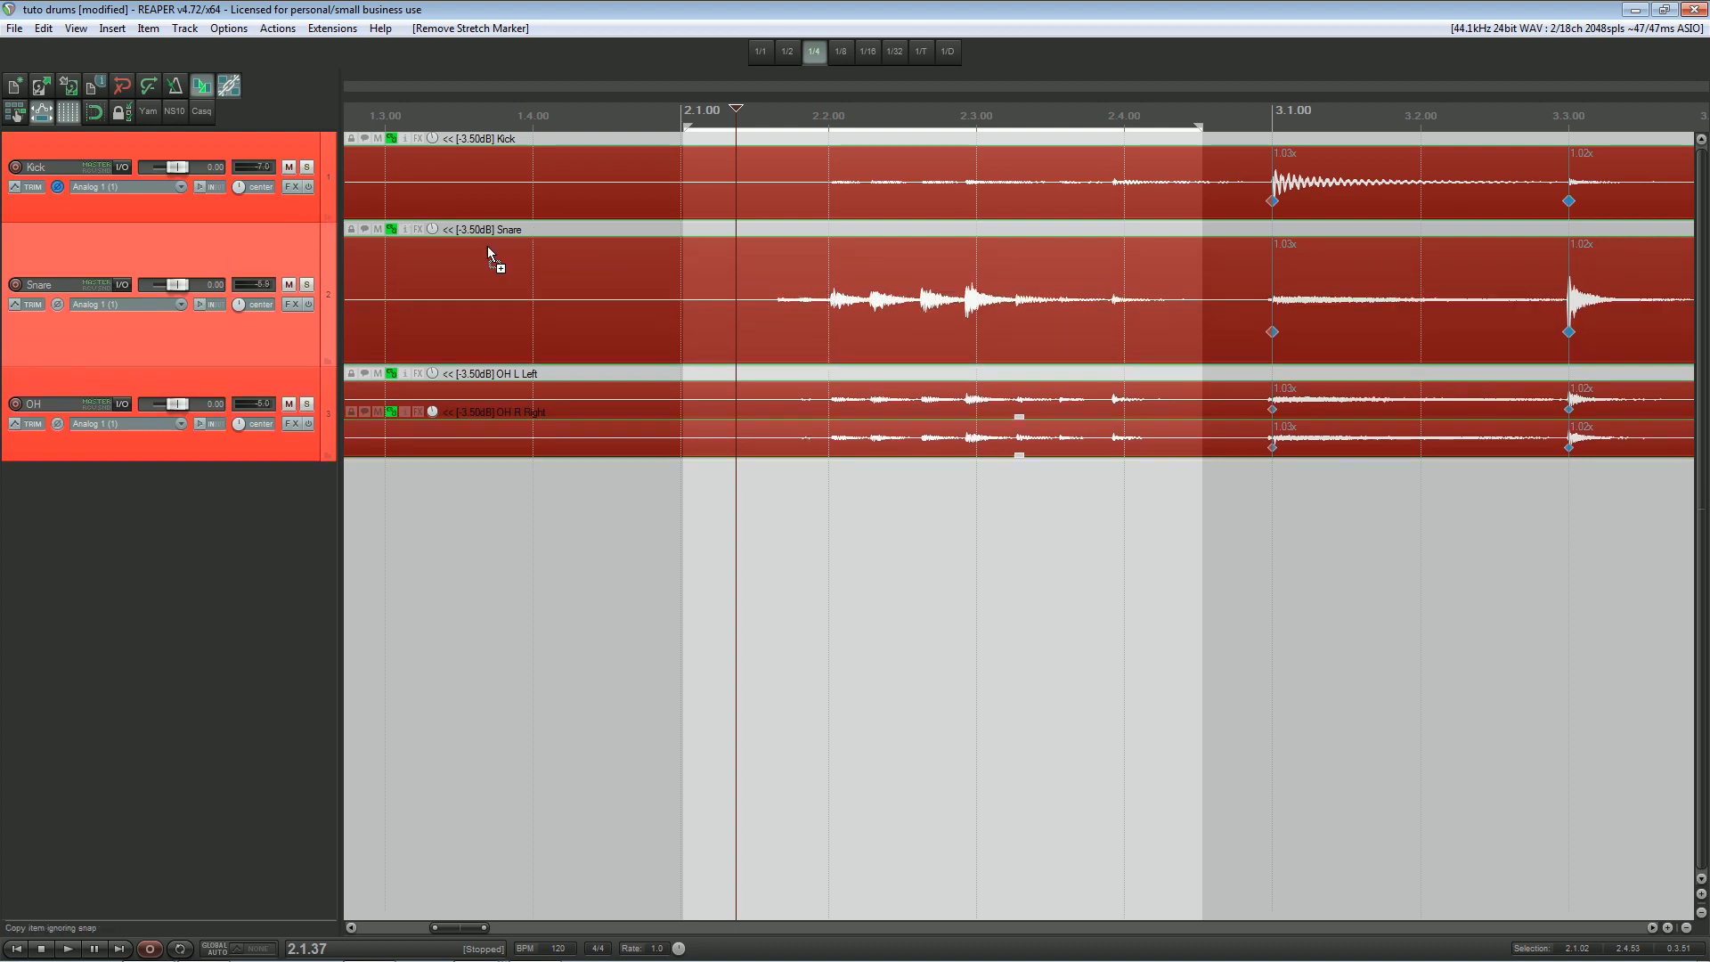
pyautogui.scroll(1, 496, 259)
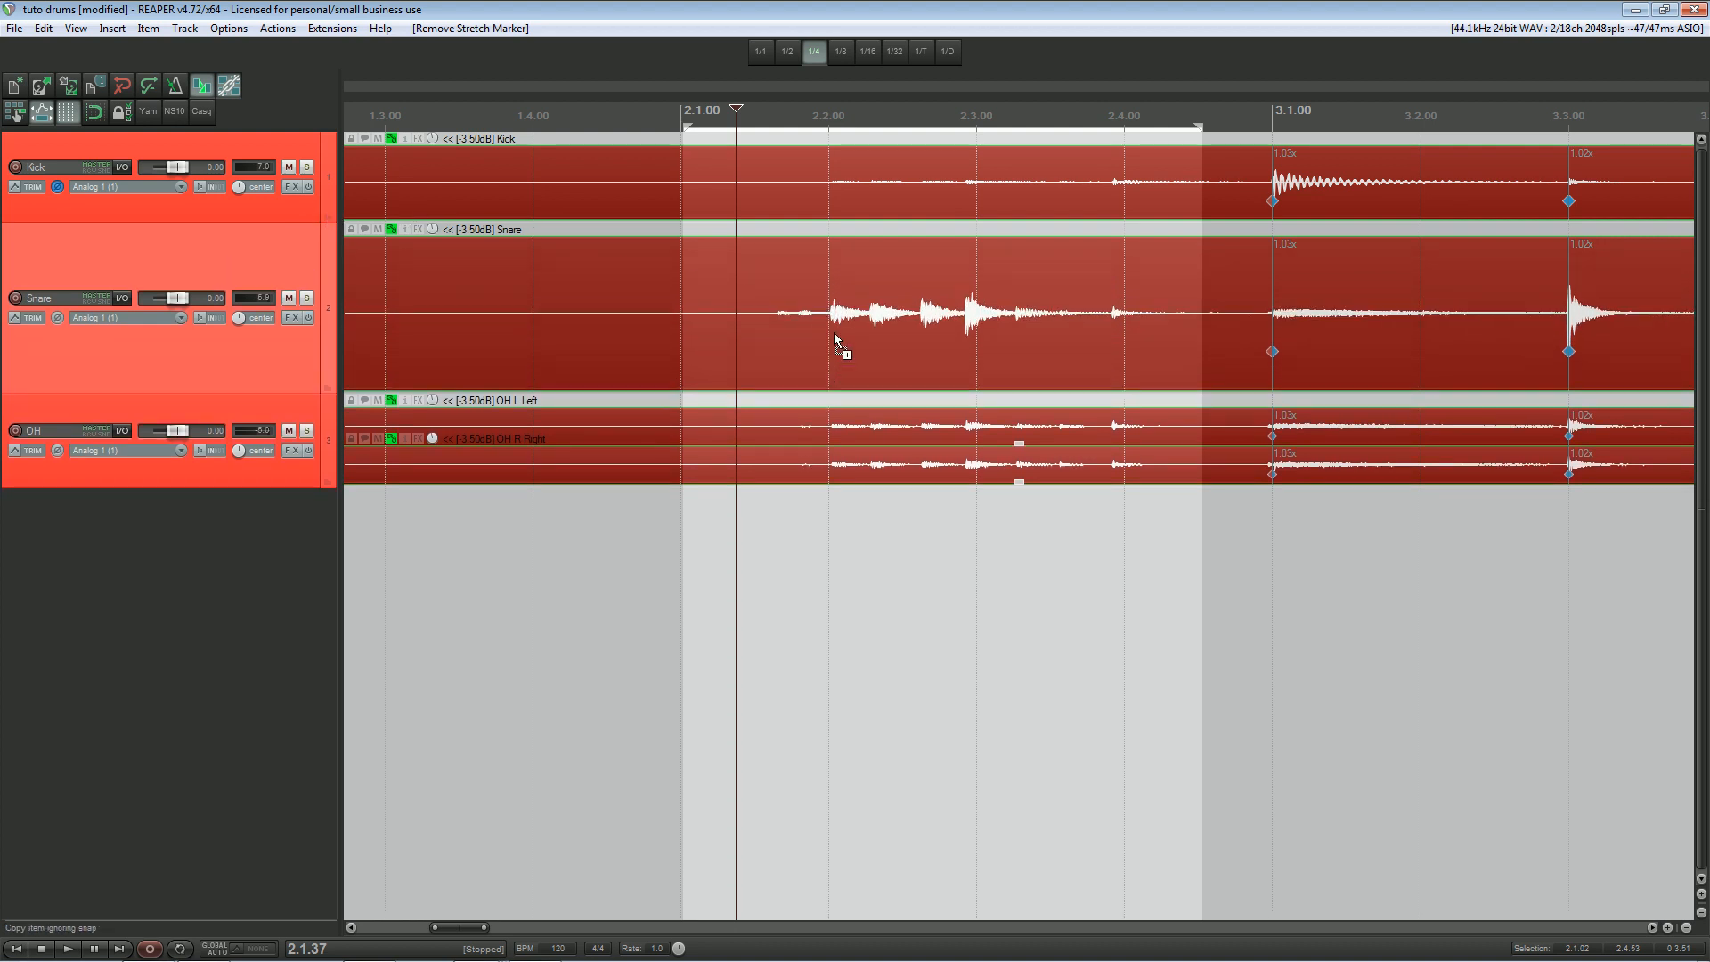
# Increase the OH track's height to show the bar 2 fill's overhead waveforms in more detail.
pyautogui.click(297, 485)
pyautogui.moveTo(298, 487); pyautogui.dragTo(298, 617)
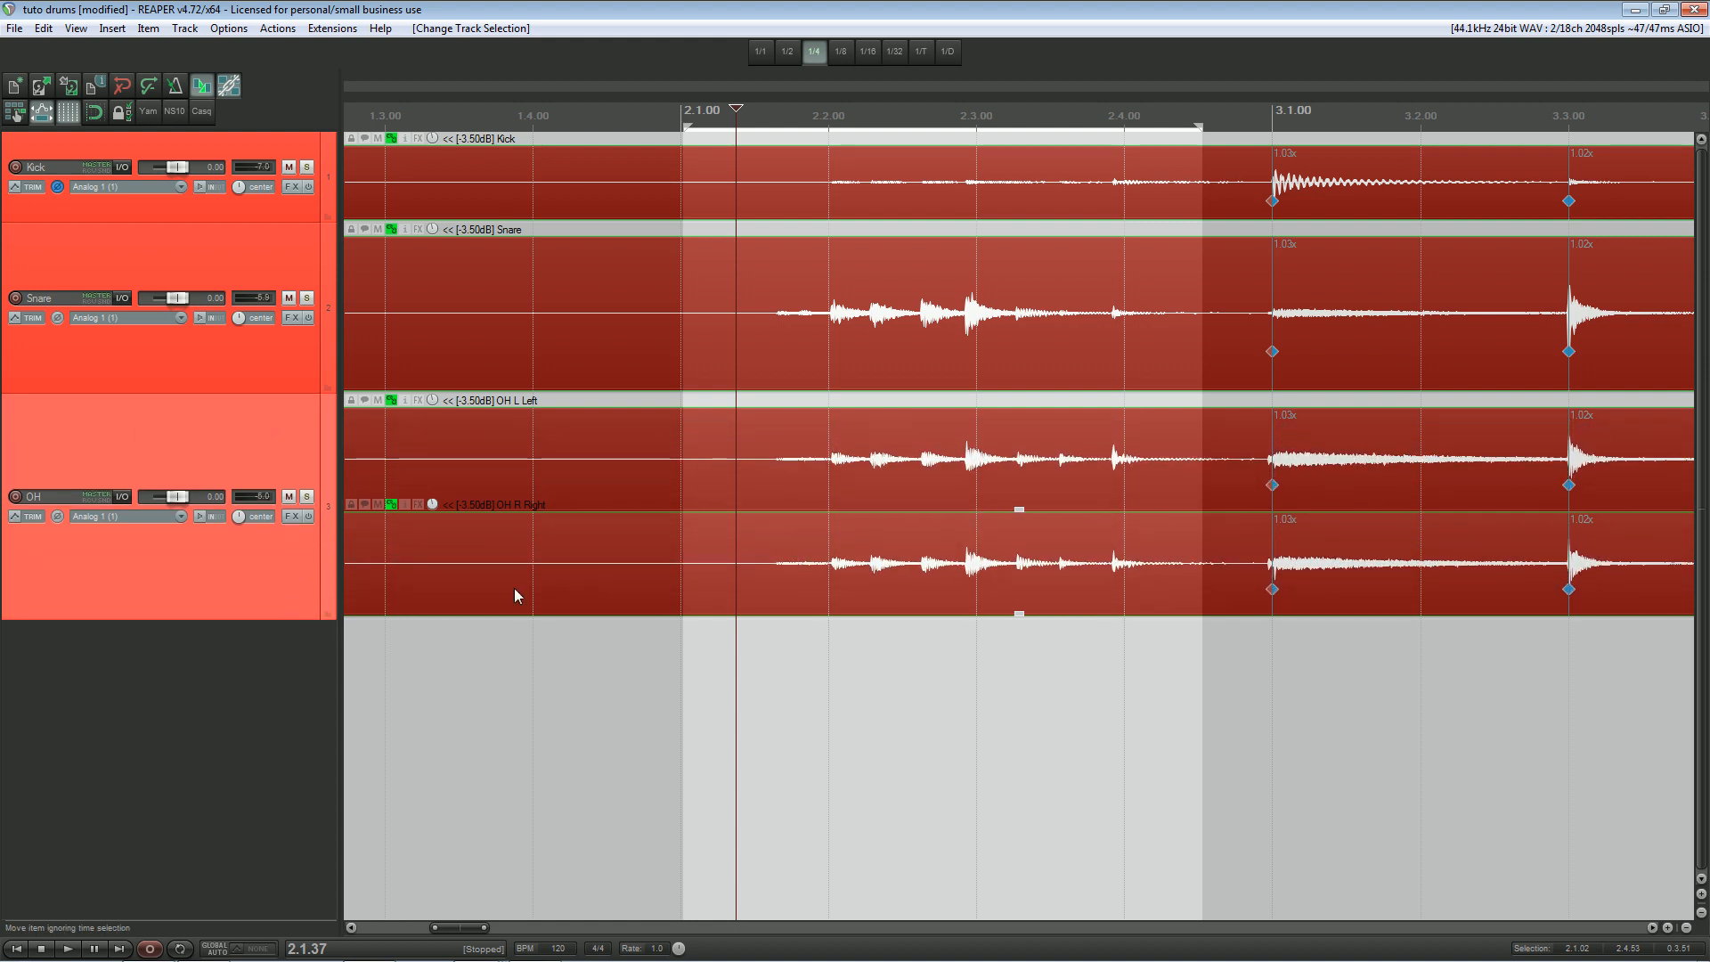
pyautogui.scroll(2, 885, 501)
pyautogui.scroll(1, 889, 464)
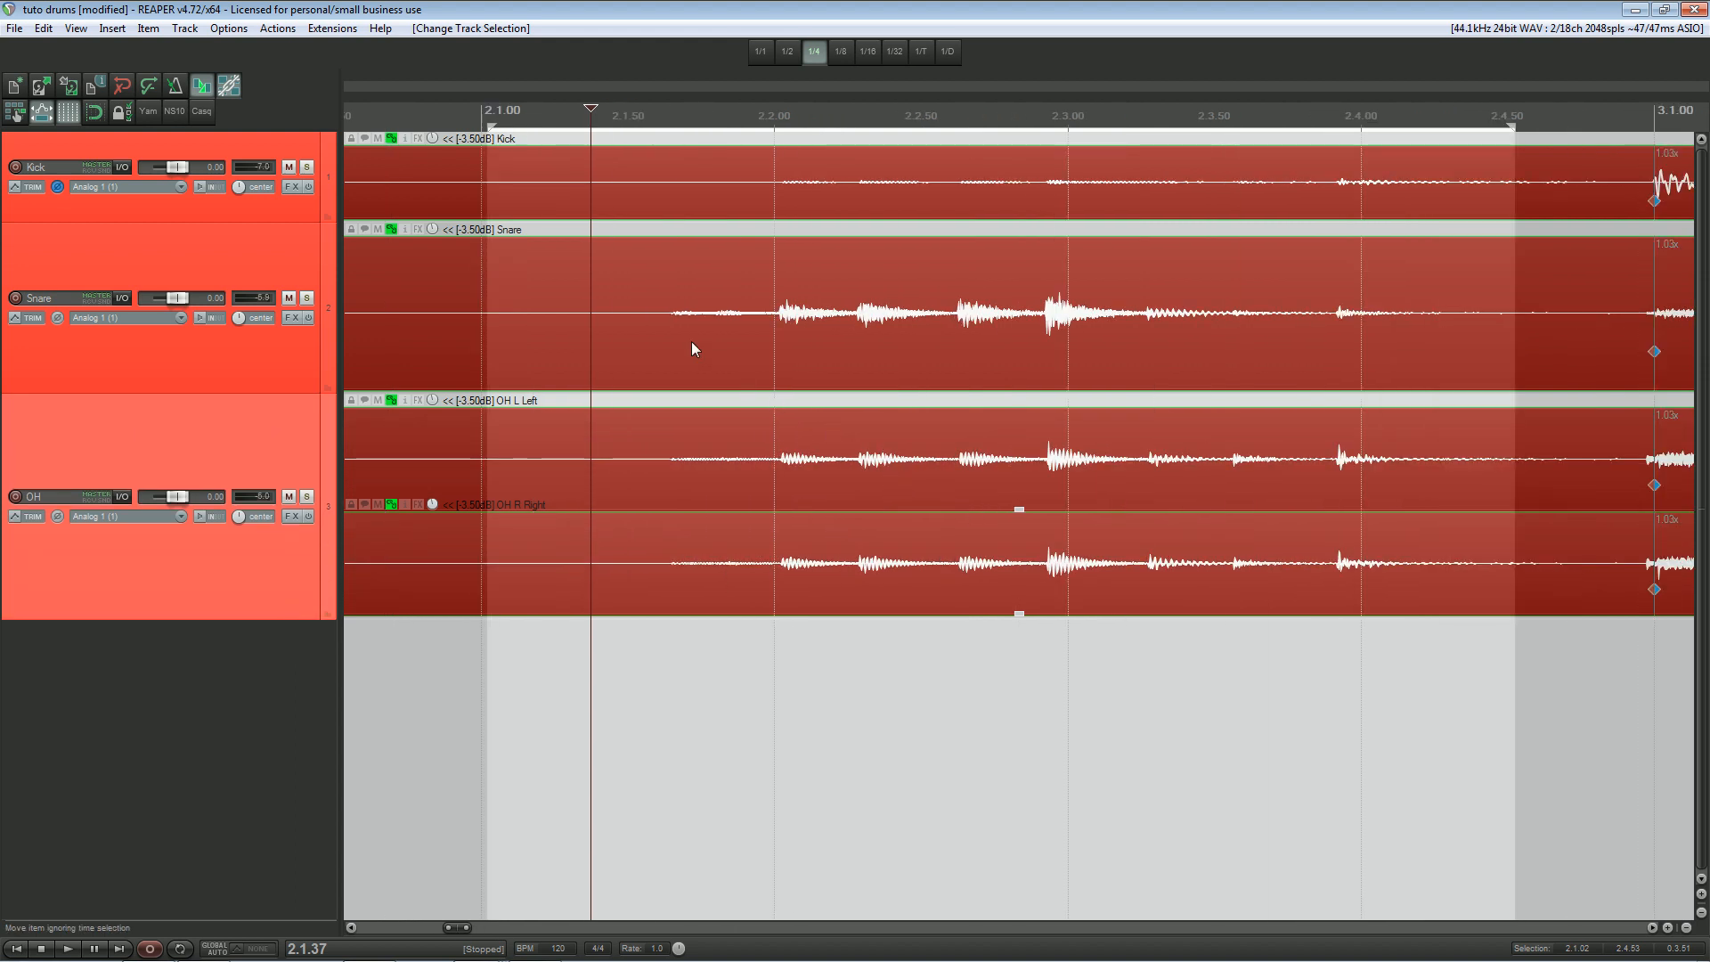
# Find the action "Item: Add stretch marker at mouse position" by filtering for "stretch marke", and assign it the shortcut W.
pyautogui.click(277, 29)
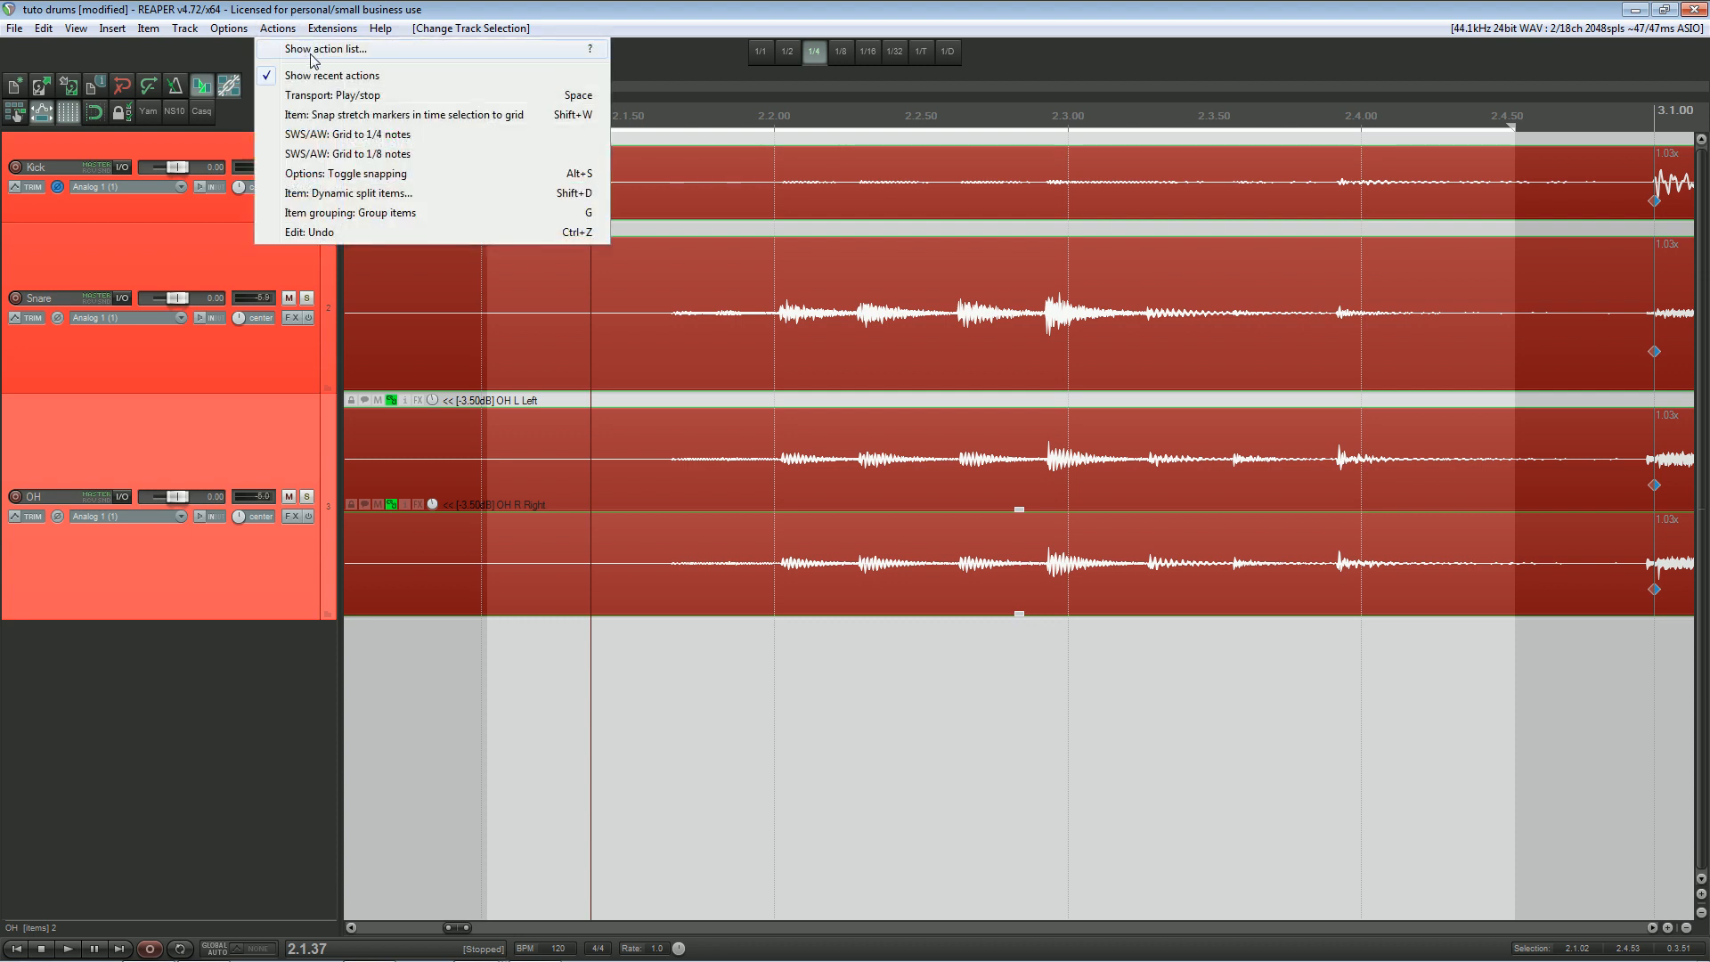
pyautogui.click(313, 50)
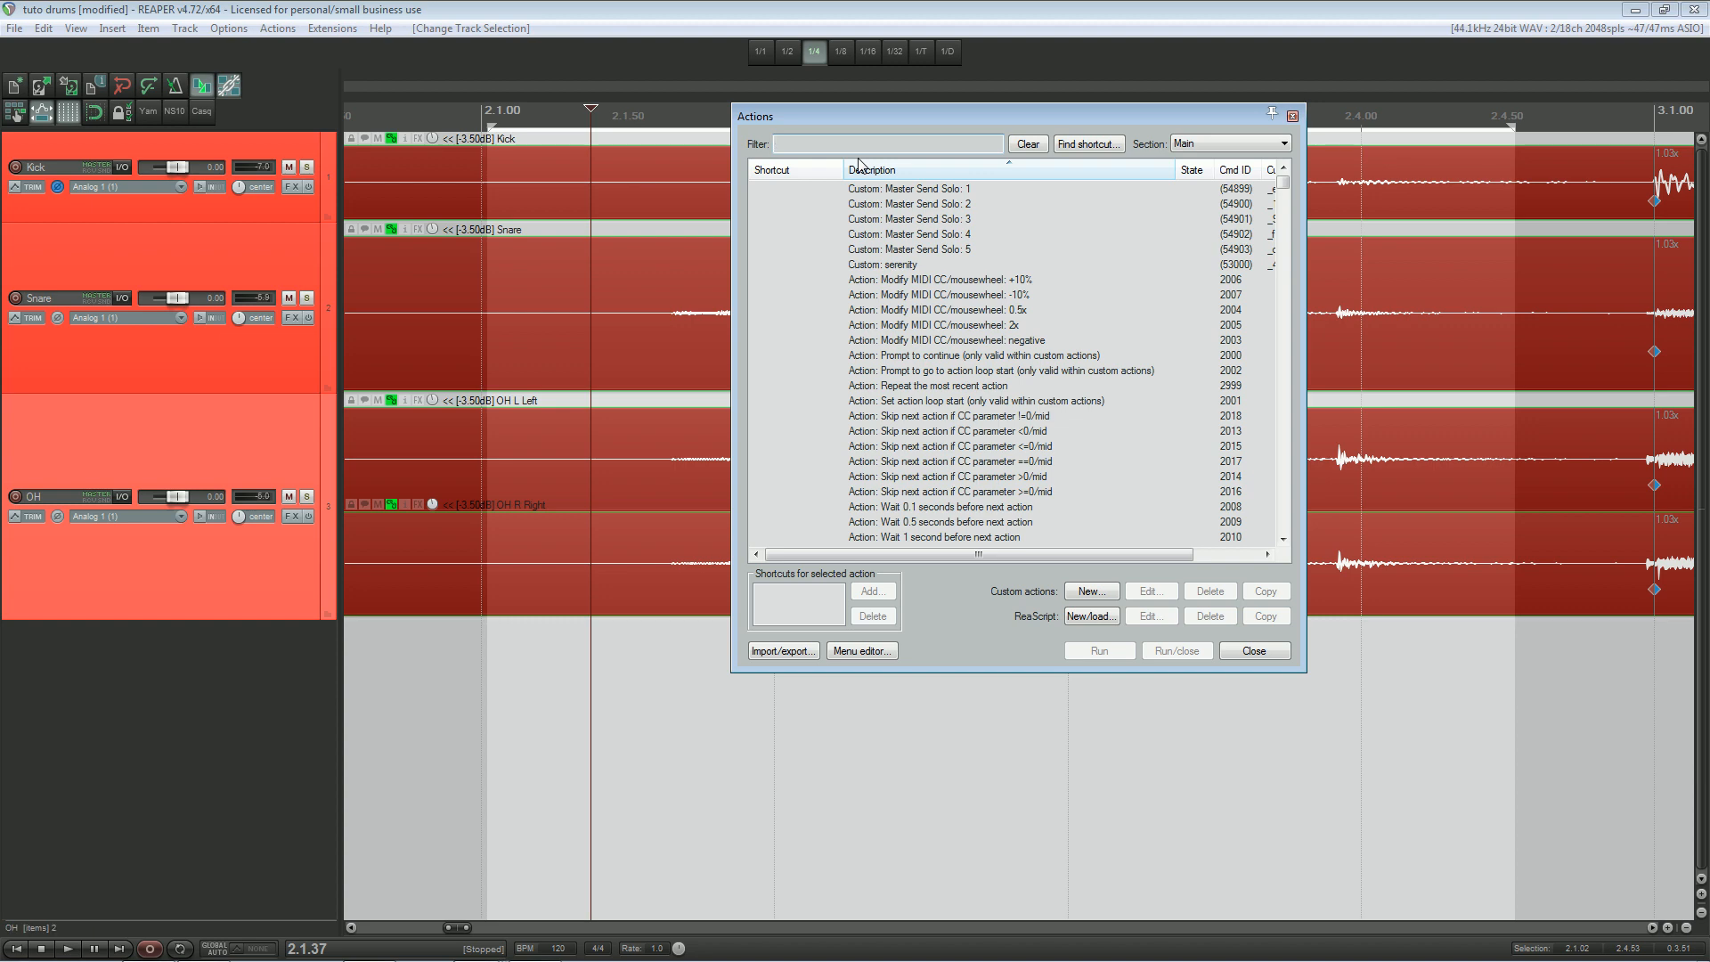
pyautogui.write('stretc')
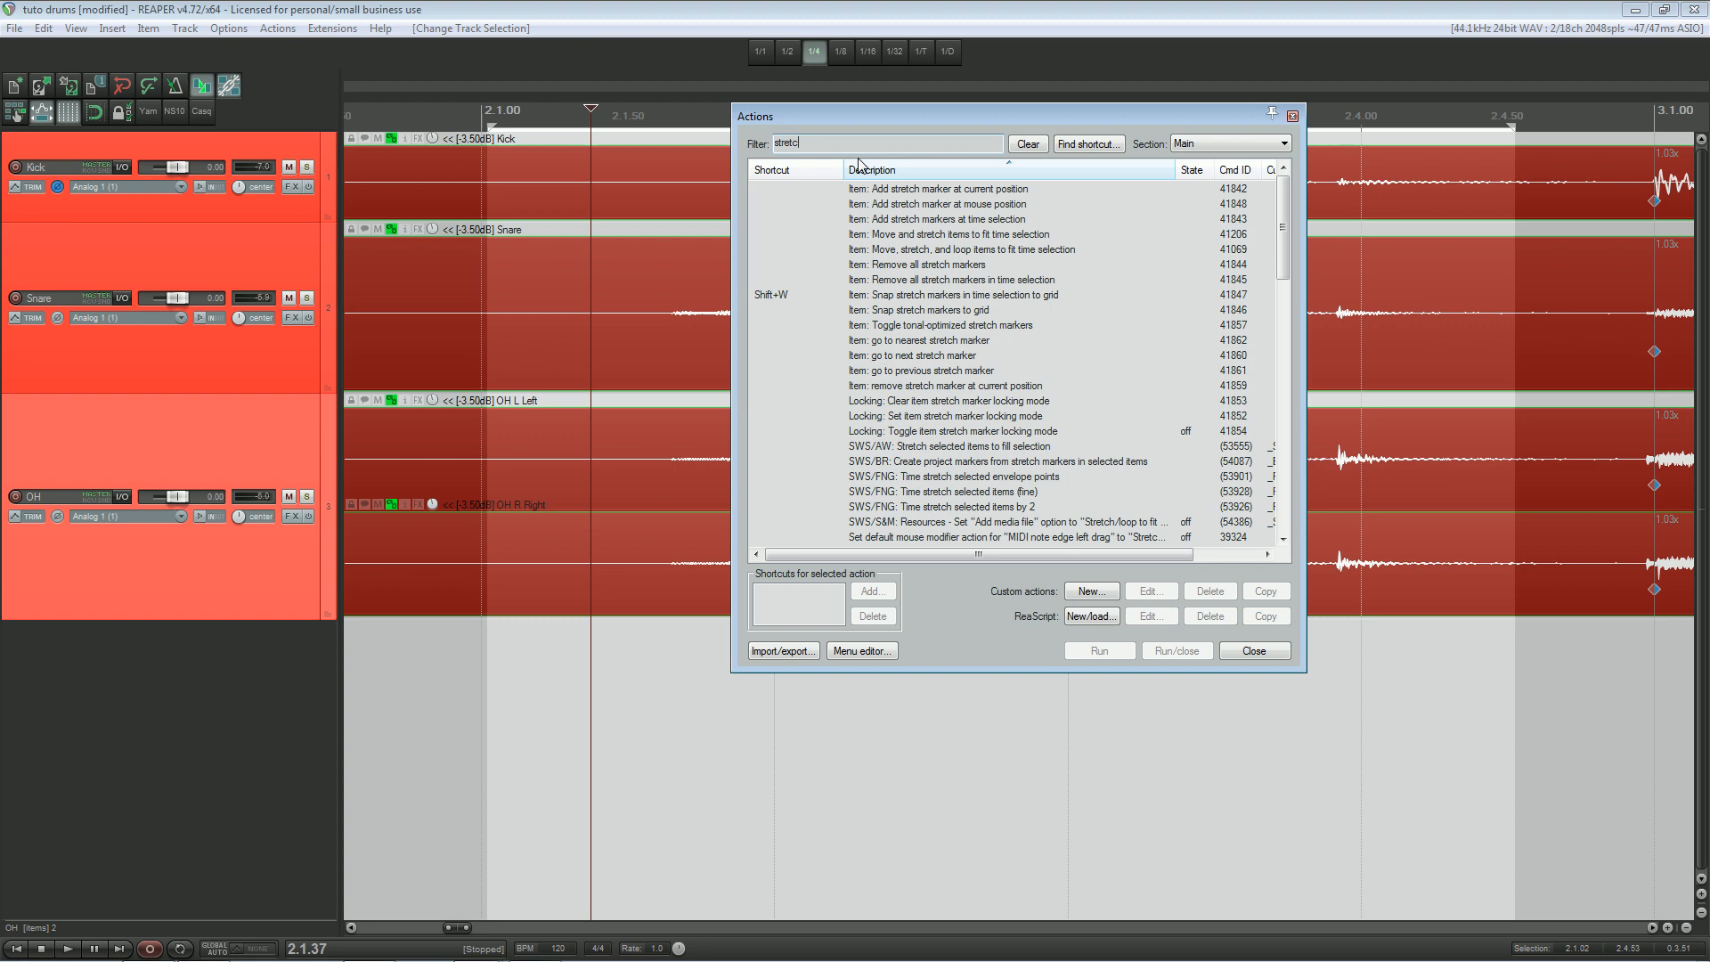
pyautogui.write('h marke')
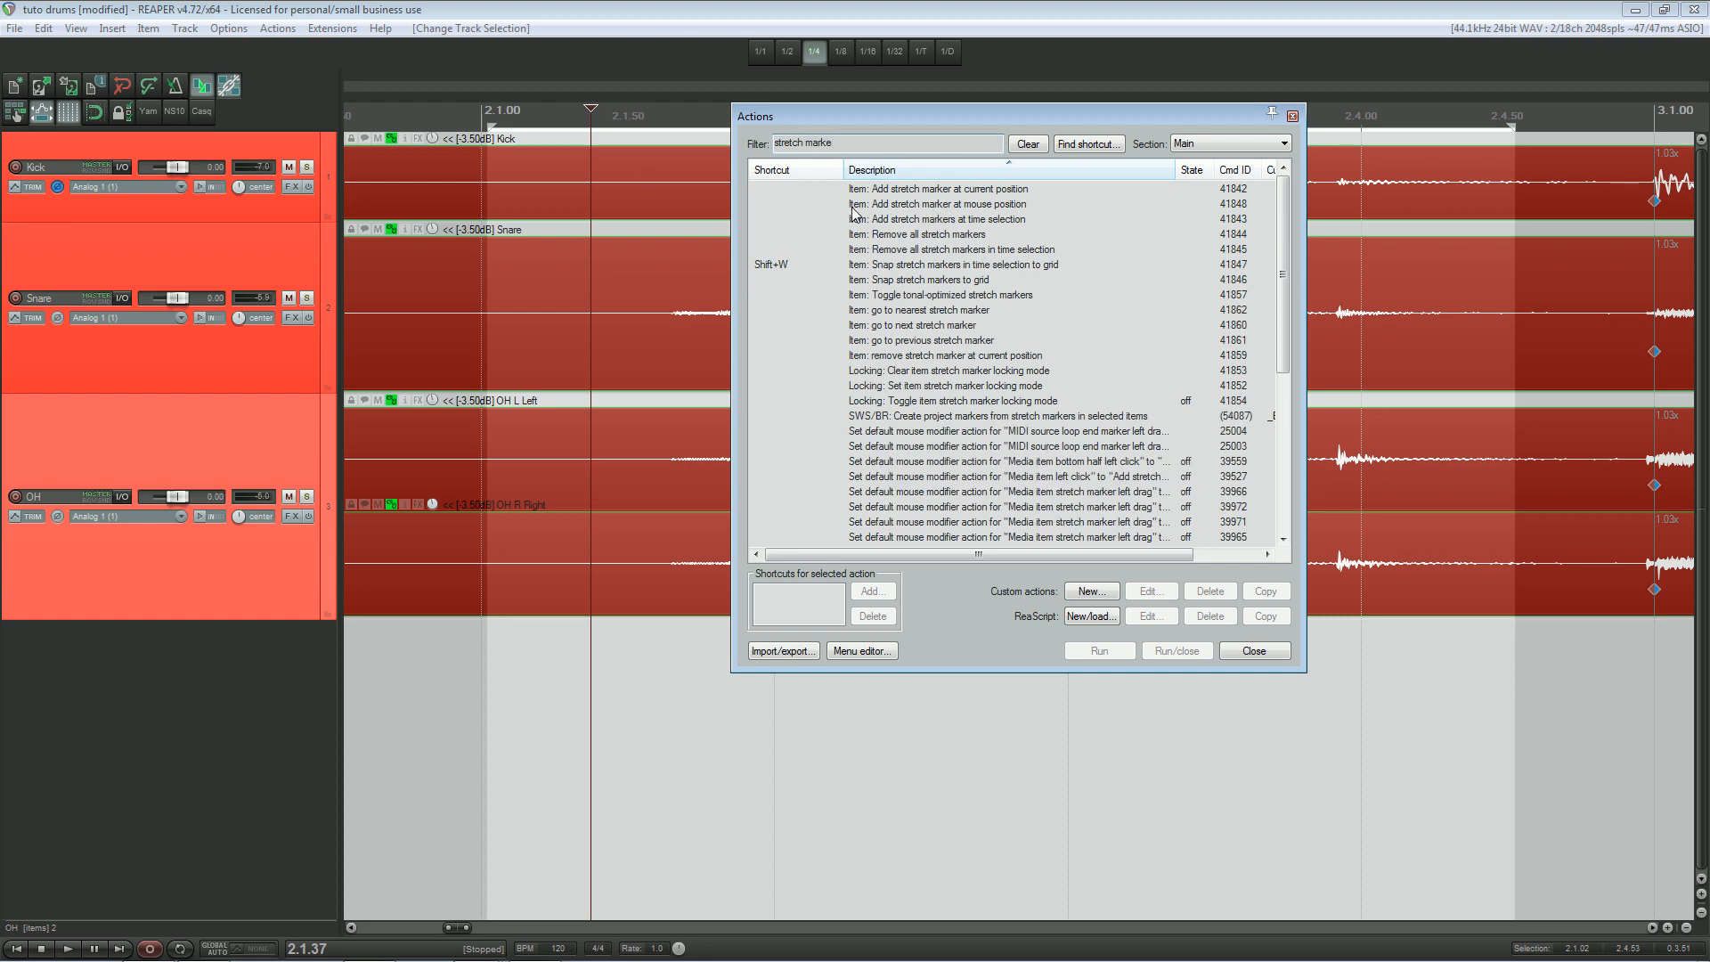
pyautogui.click(956, 206)
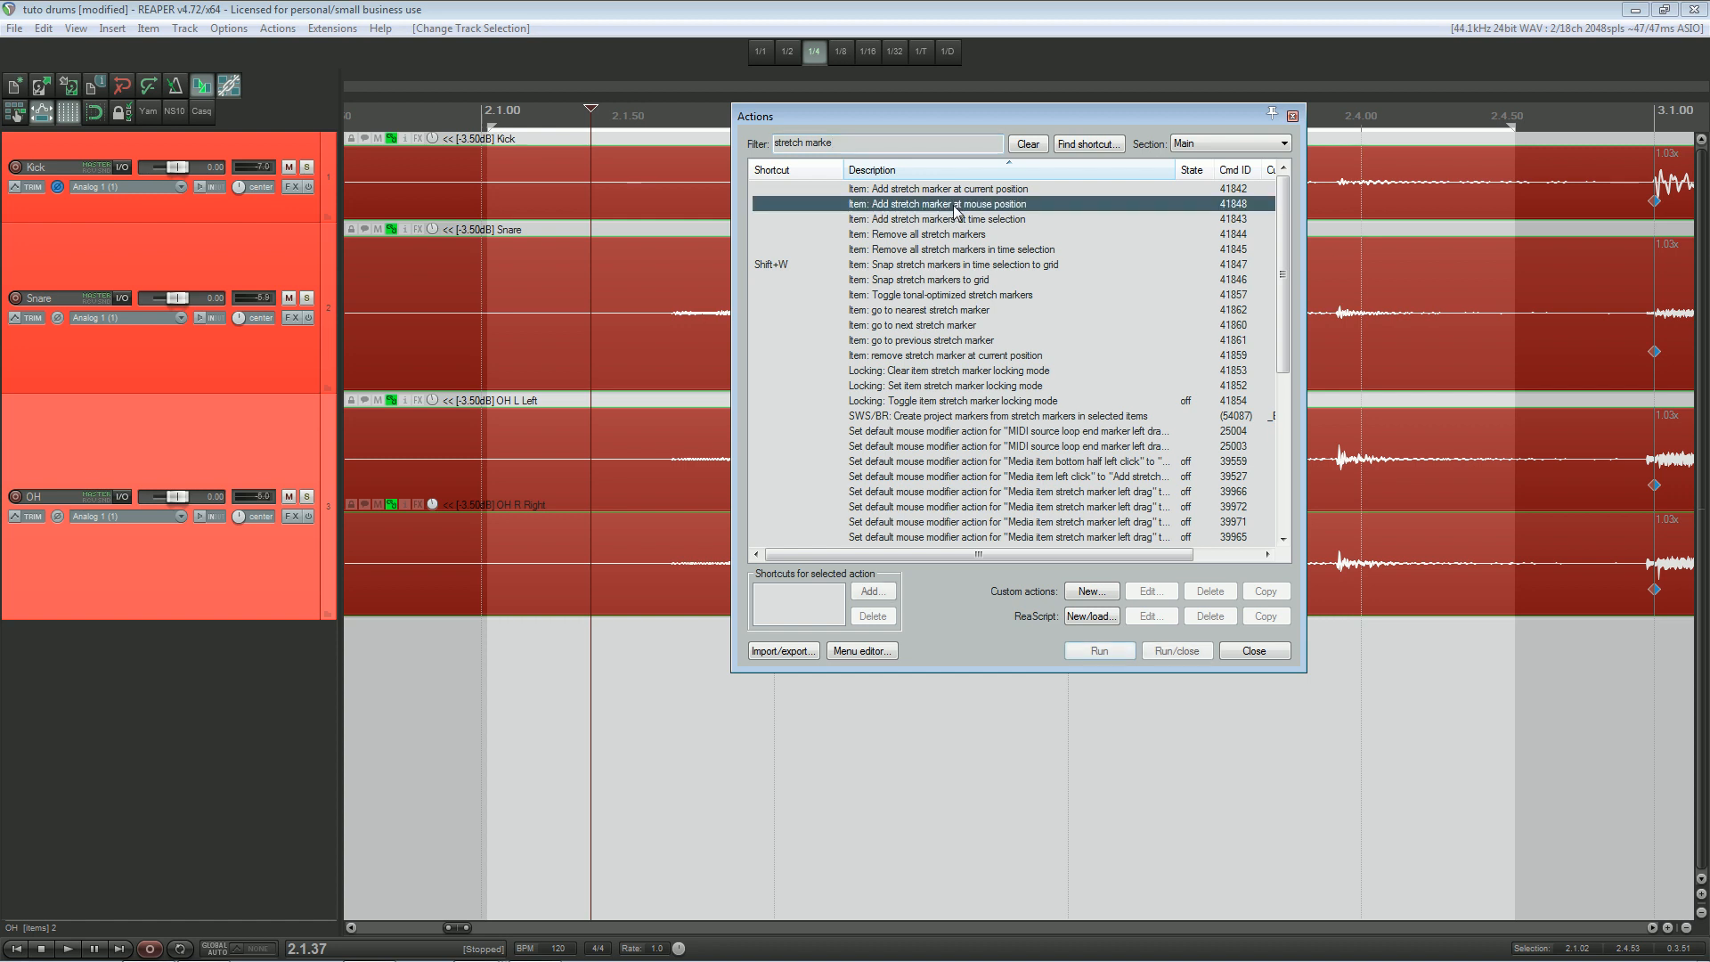
pyautogui.click(872, 592)
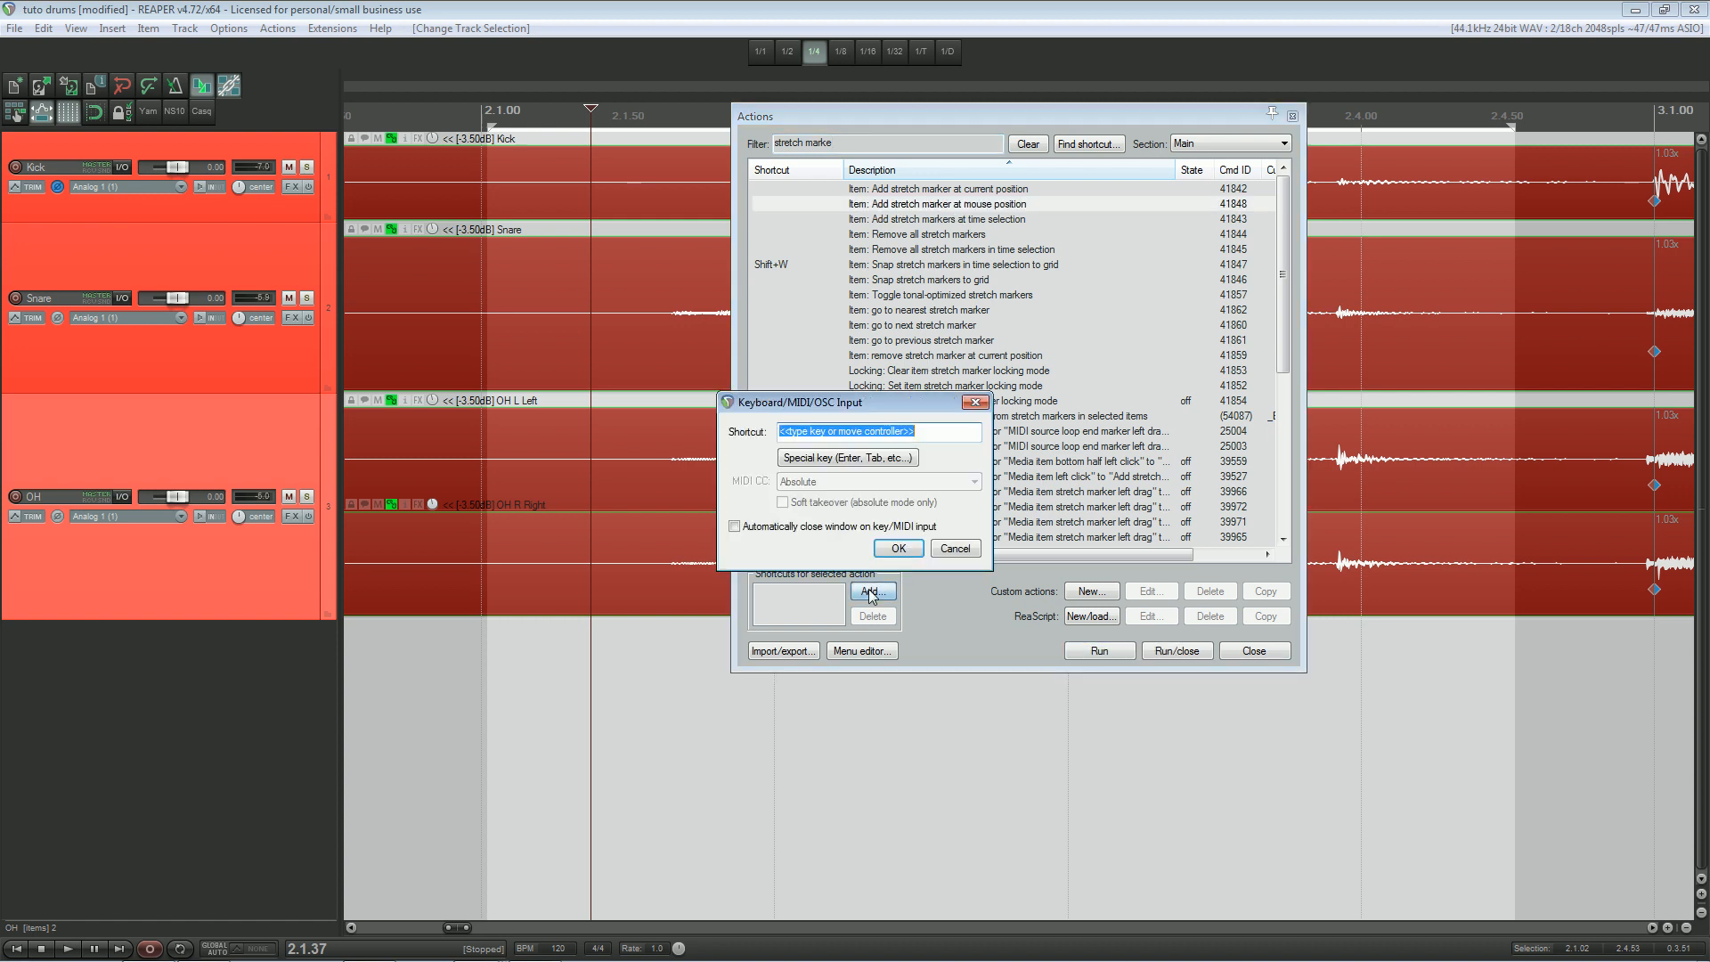
pyautogui.press('w')
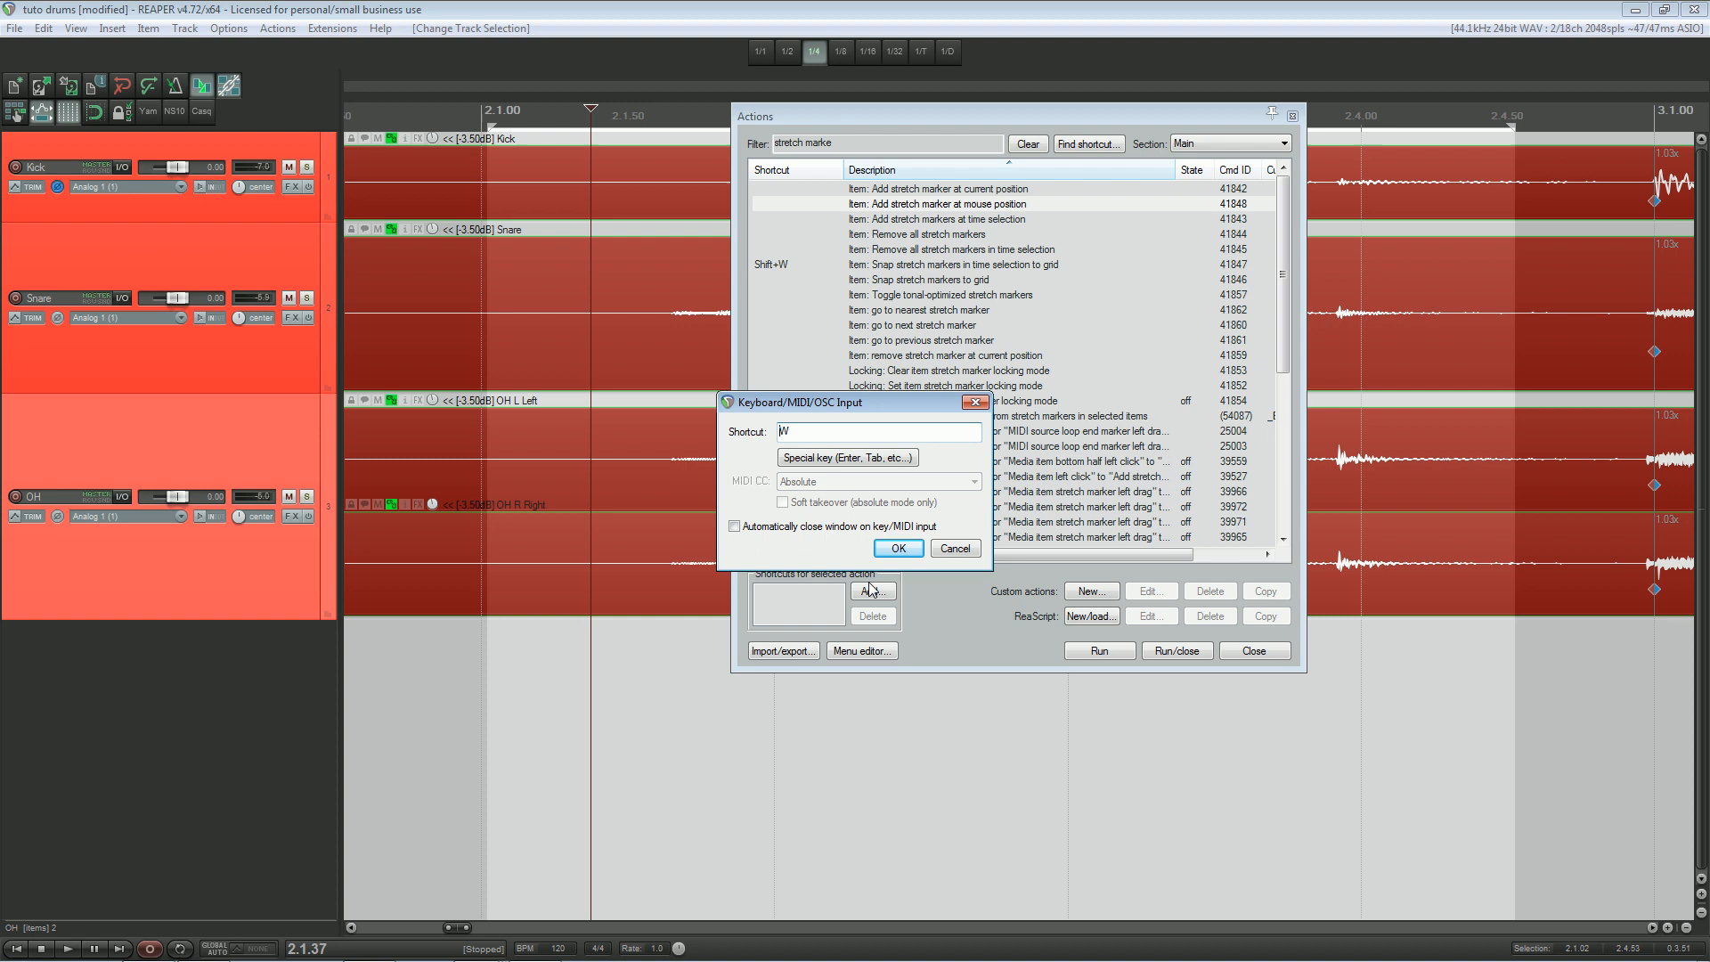
pyautogui.click(898, 548)
pyautogui.click(811, 563)
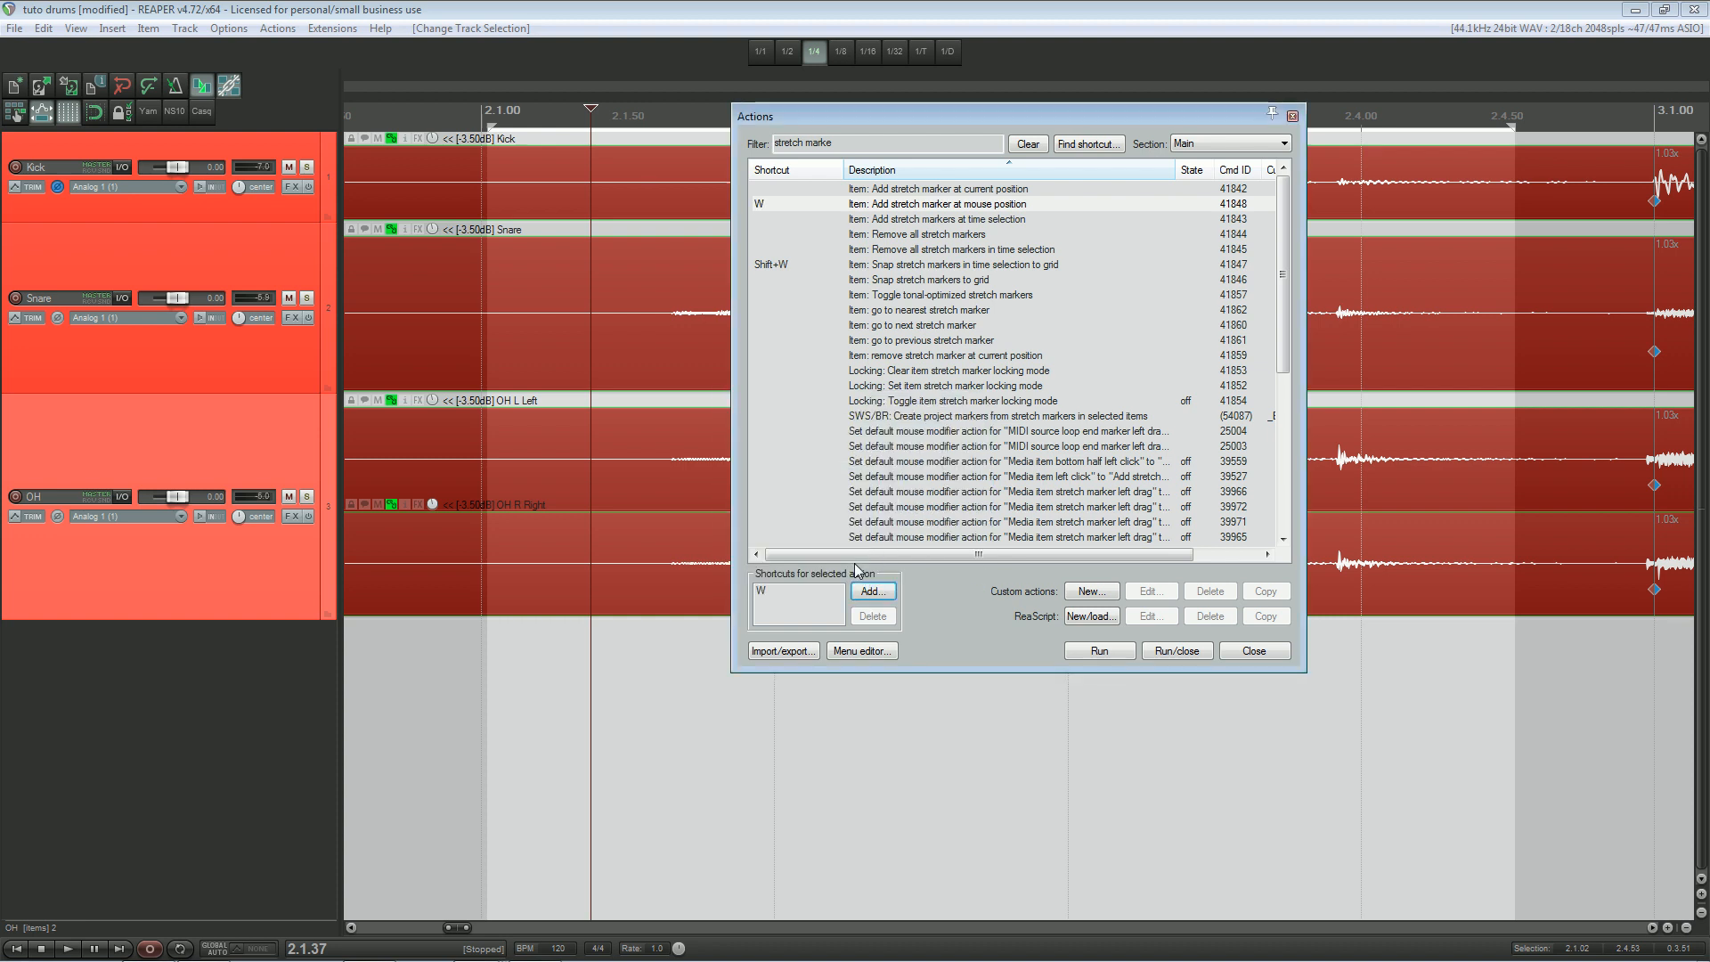
pyautogui.click(1293, 117)
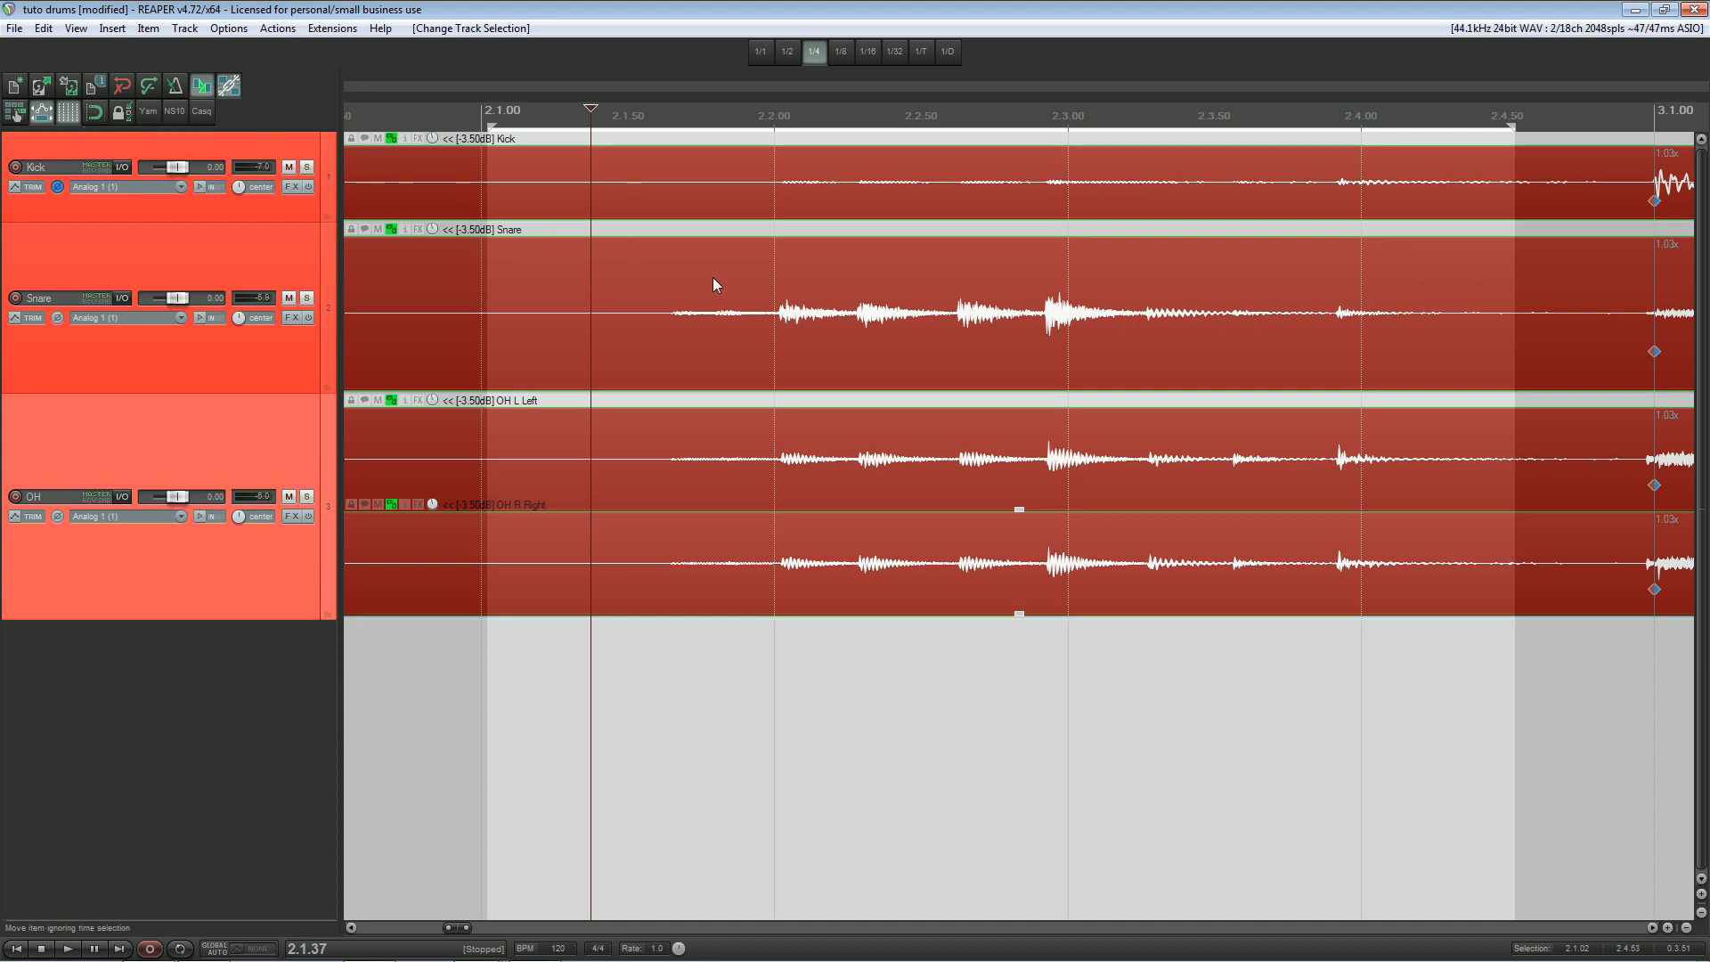
# Add stretch markers at the first six hits of the bar 2 fill, from about 2.1.65 to just before 2.3.00.
pyautogui.scroll(3, 714, 279)
pyautogui.scroll(-2, 644, 322)
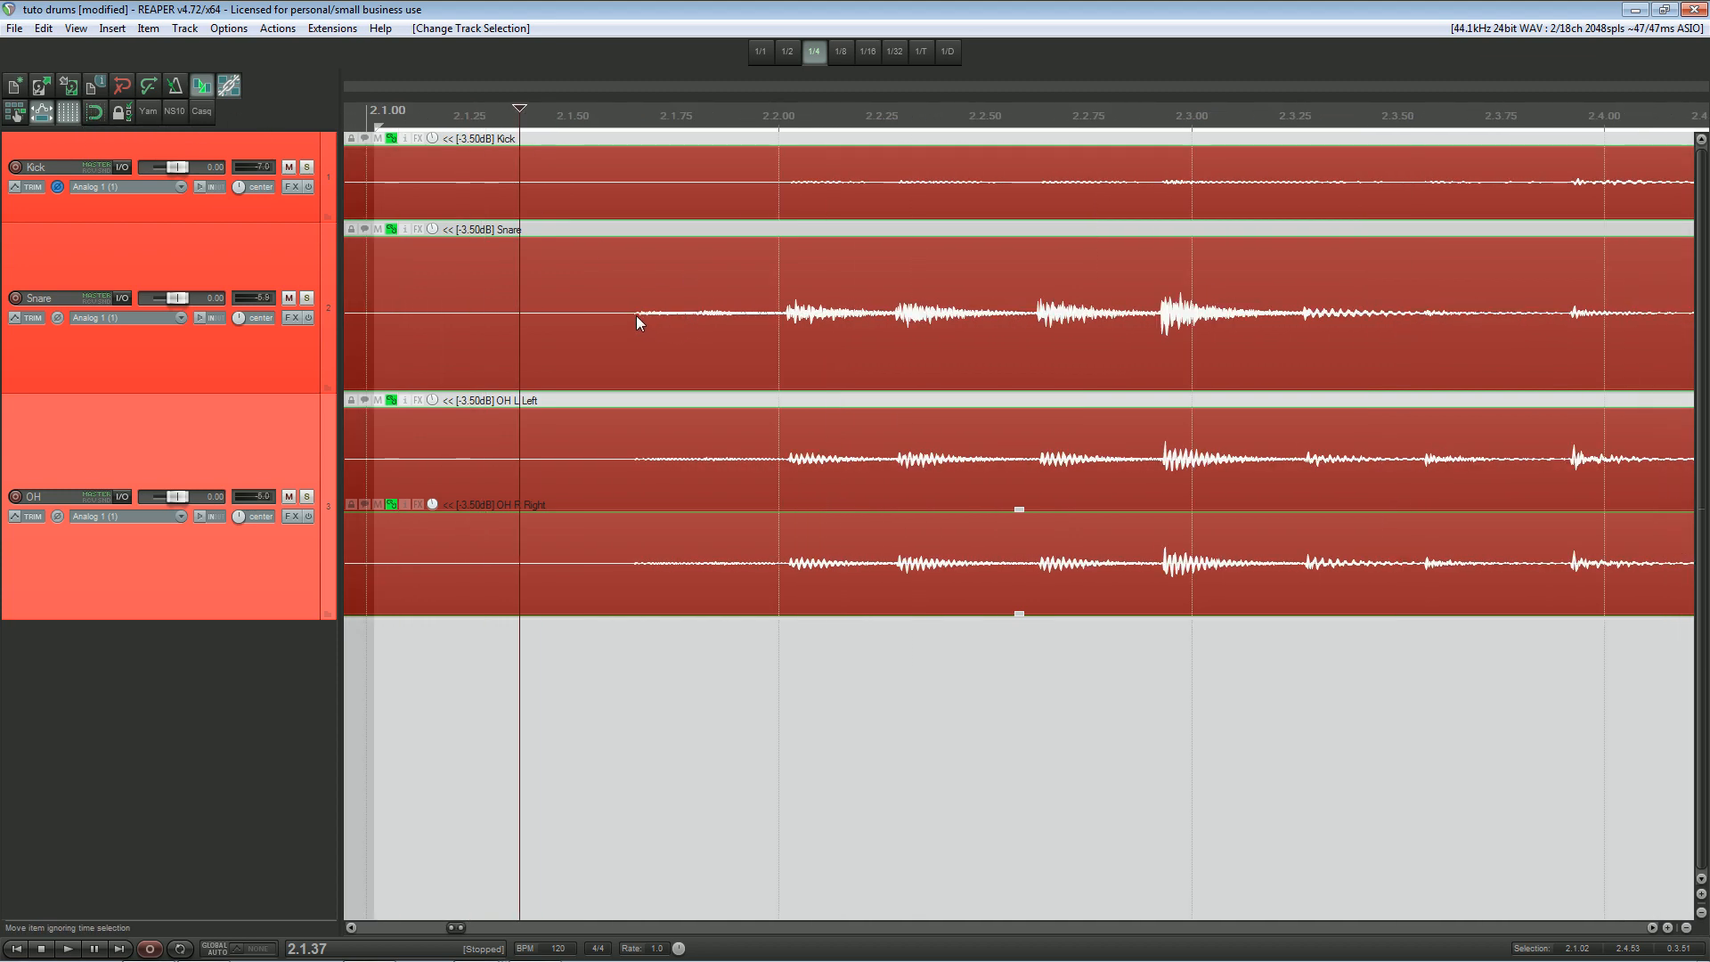
pyautogui.press('w')
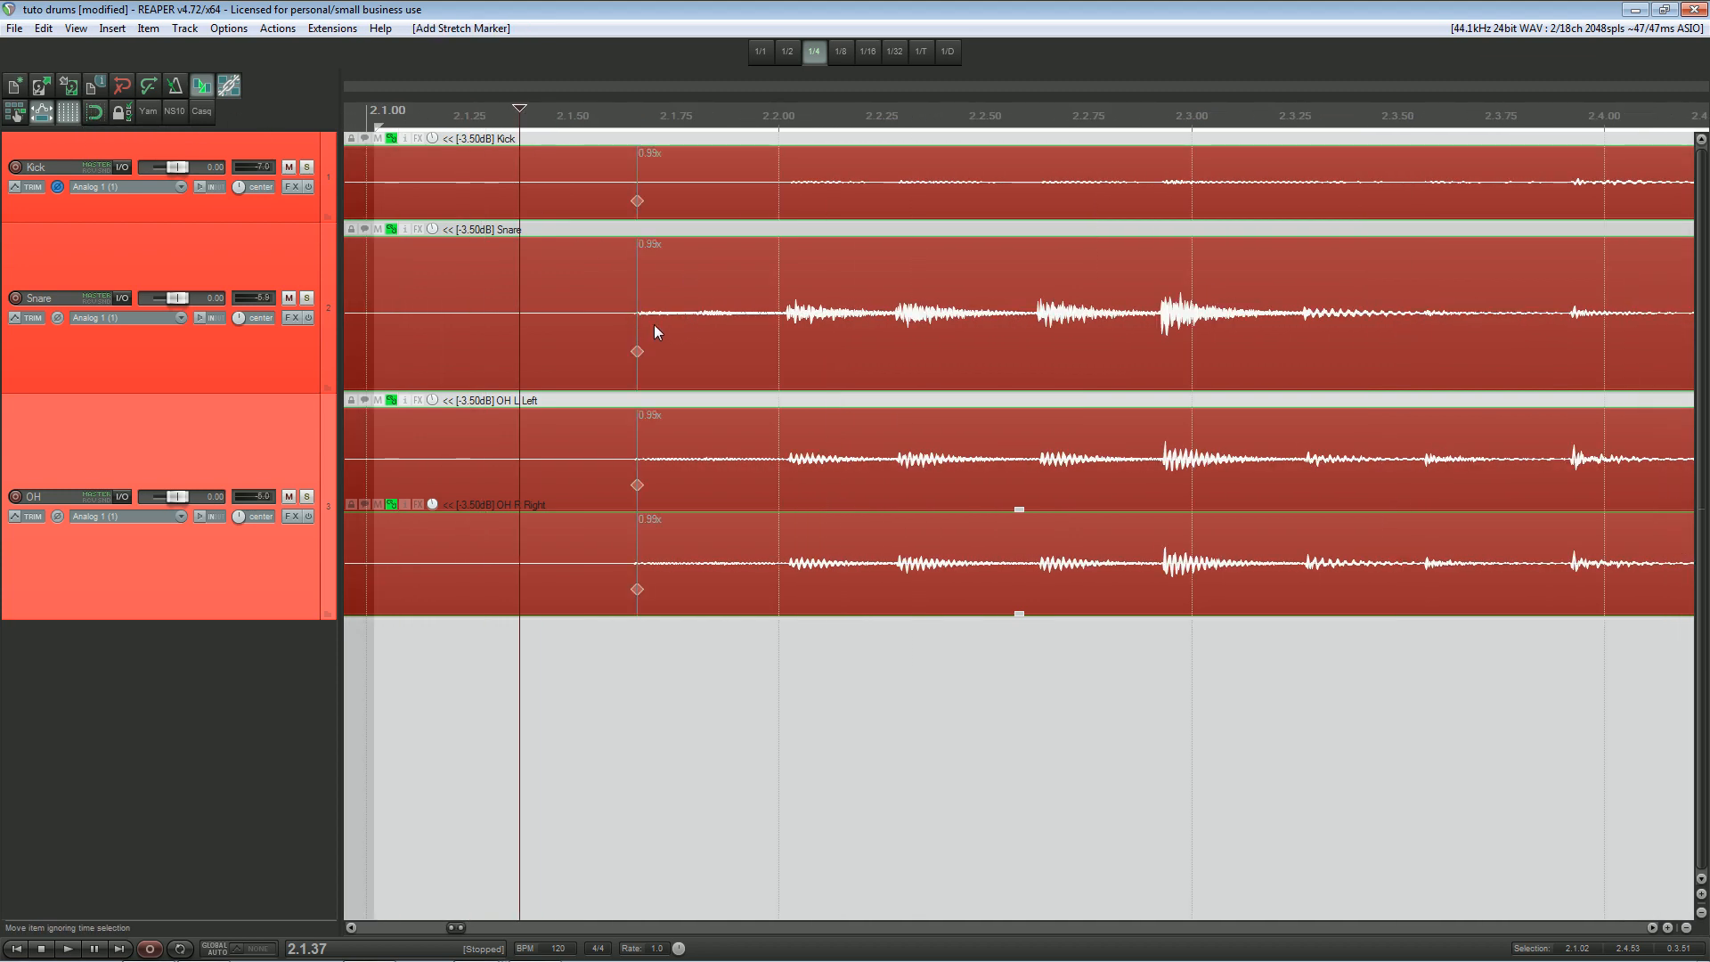
pyautogui.click(702, 321)
pyautogui.press('w')
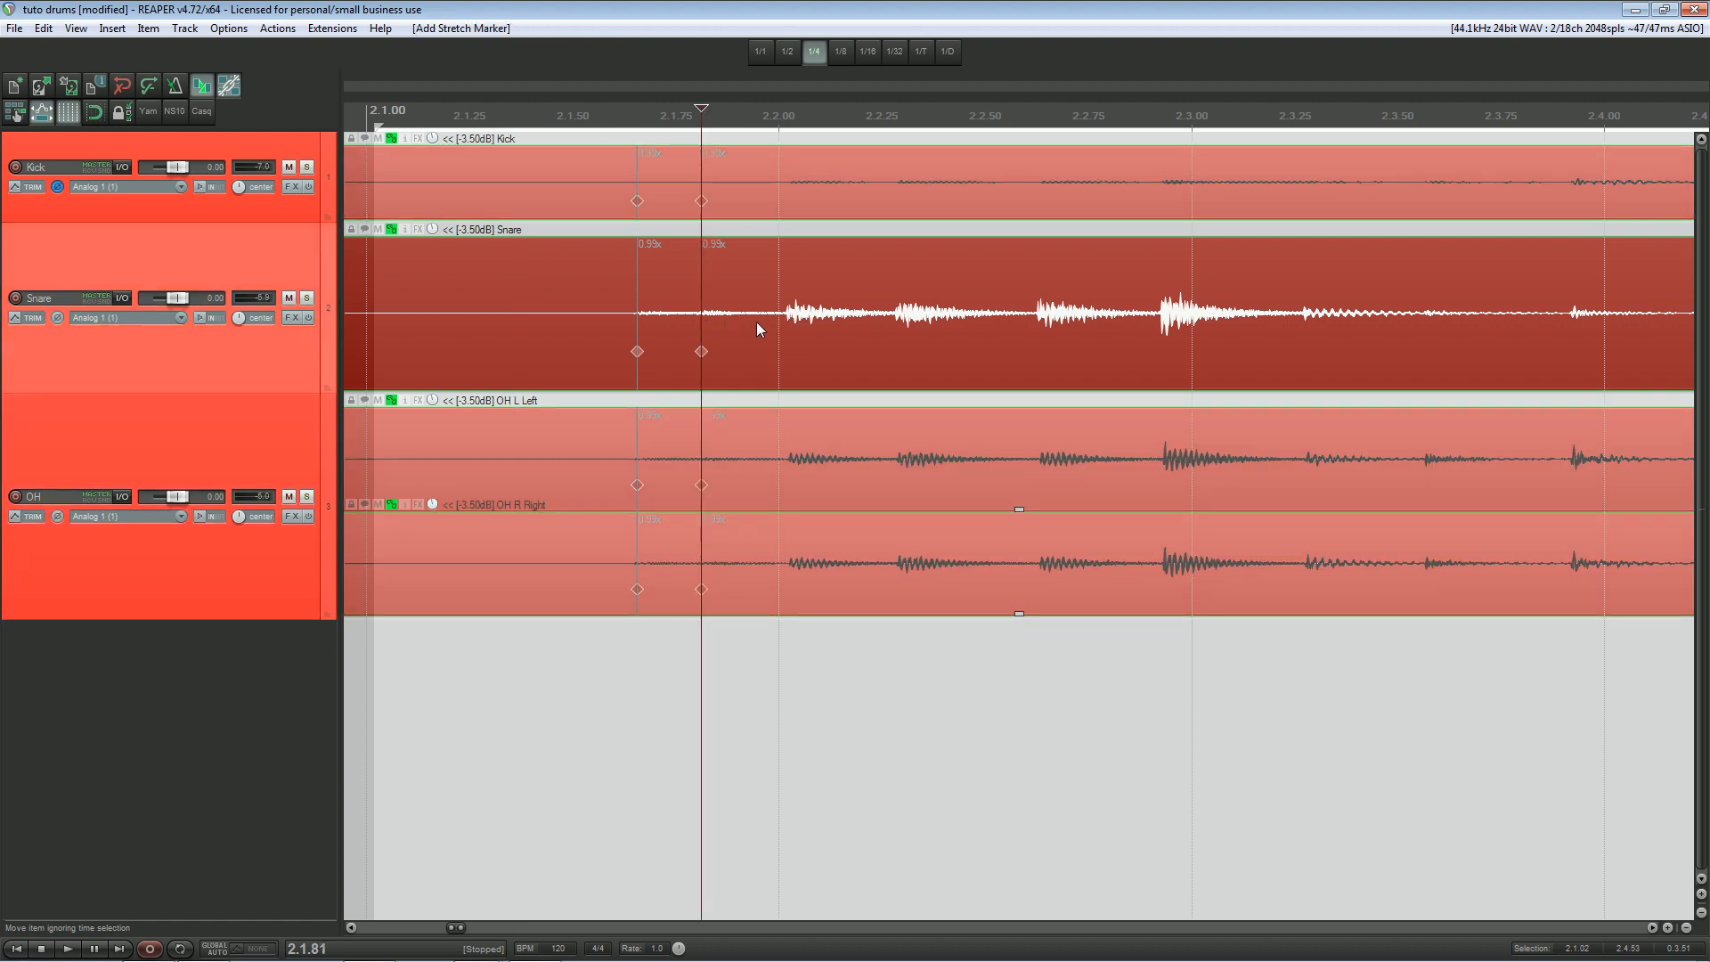
pyautogui.press('w')
pyautogui.press('w')
pyautogui.press('w')
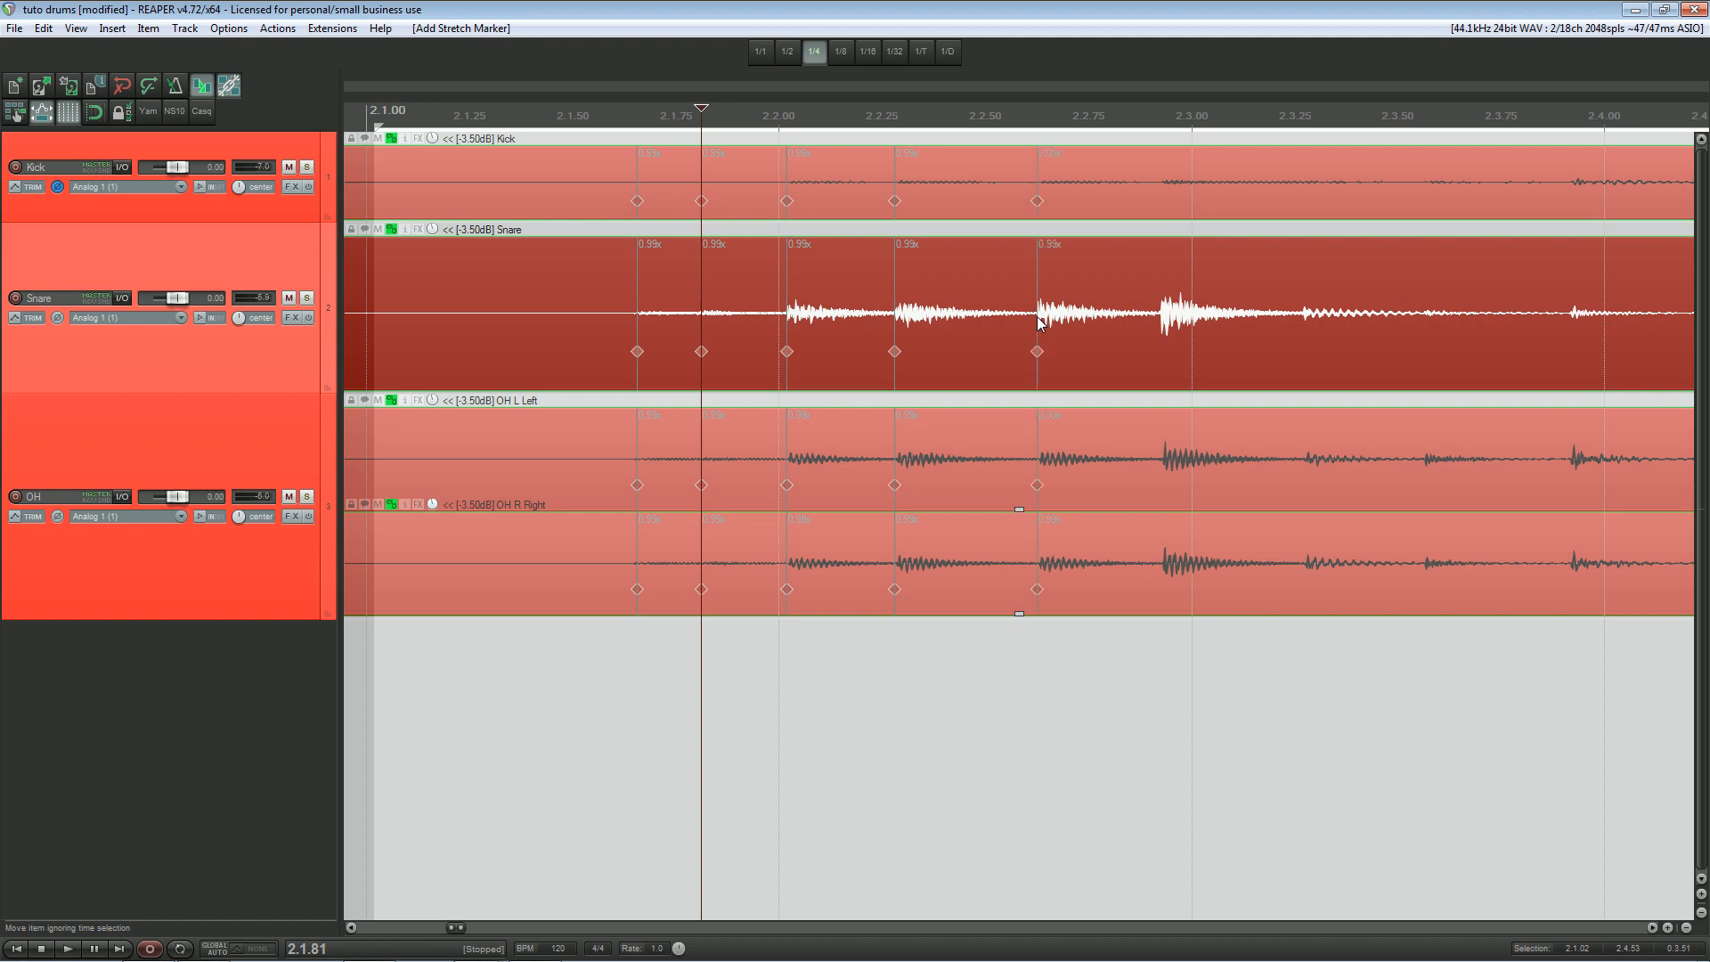
pyautogui.press('w')
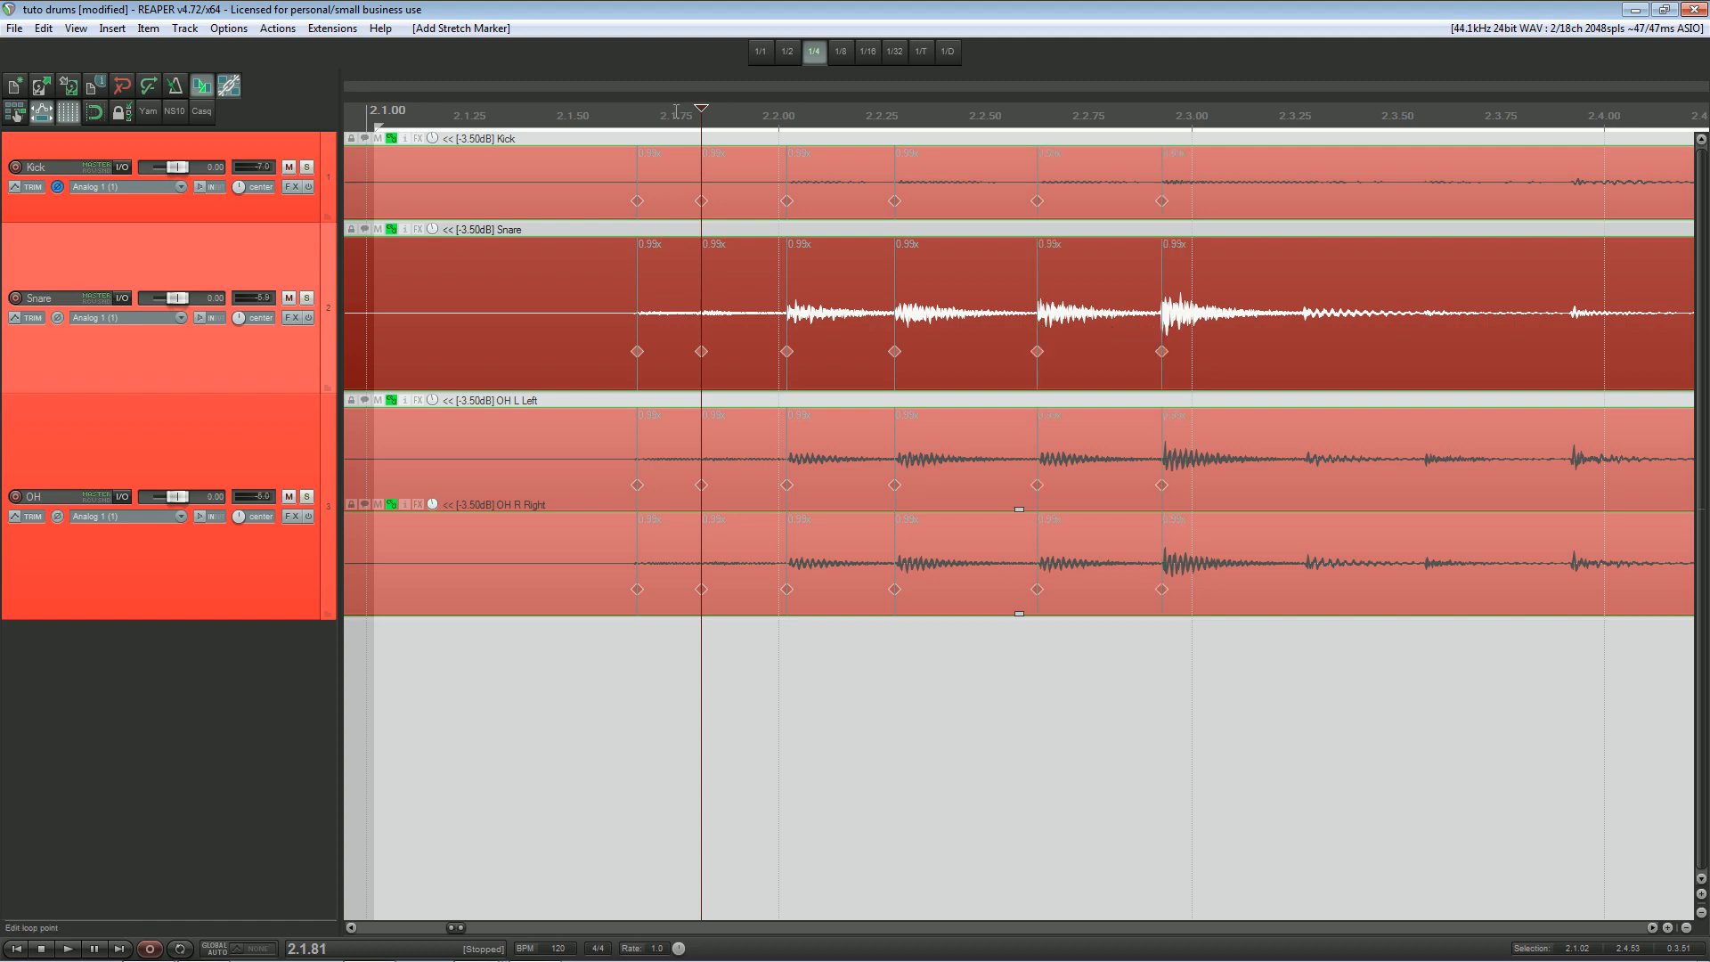
# Listen to the fill and add stretch markers at its last three hits, about 2.3.28, 2.3.57 and 2.3.93.
pyautogui.press('space')
pyautogui.press('space')
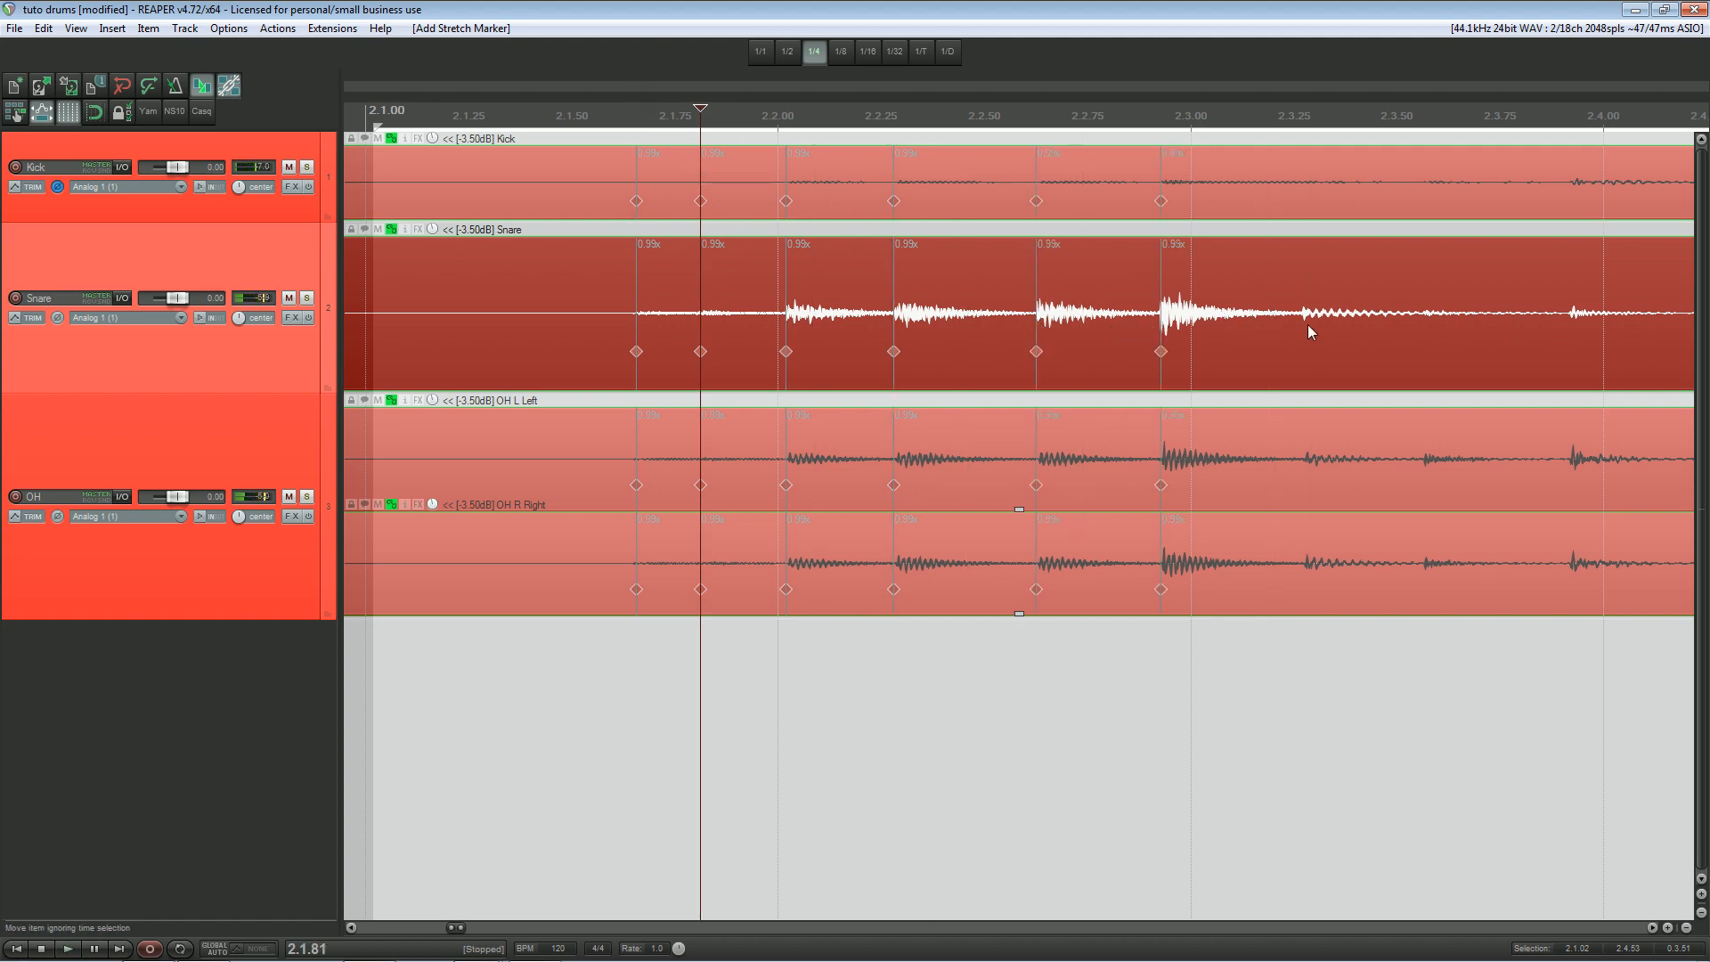
pyautogui.hscroll(5, 1247, 355)
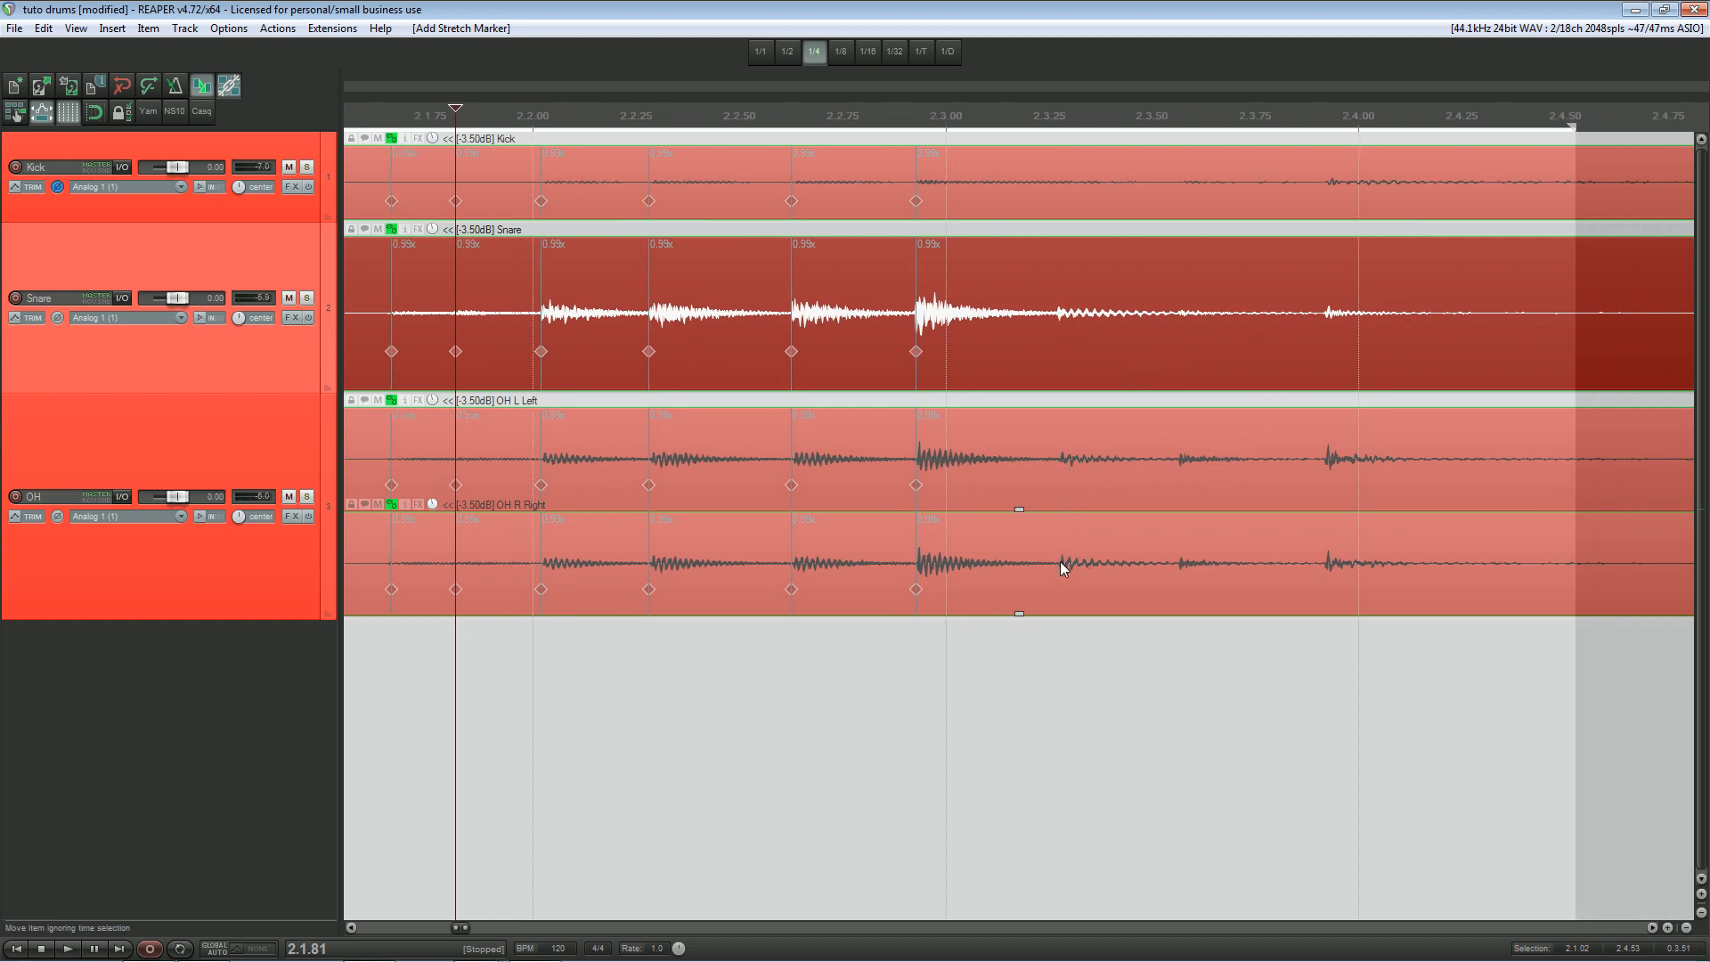
pyautogui.press('w')
pyautogui.press('w')
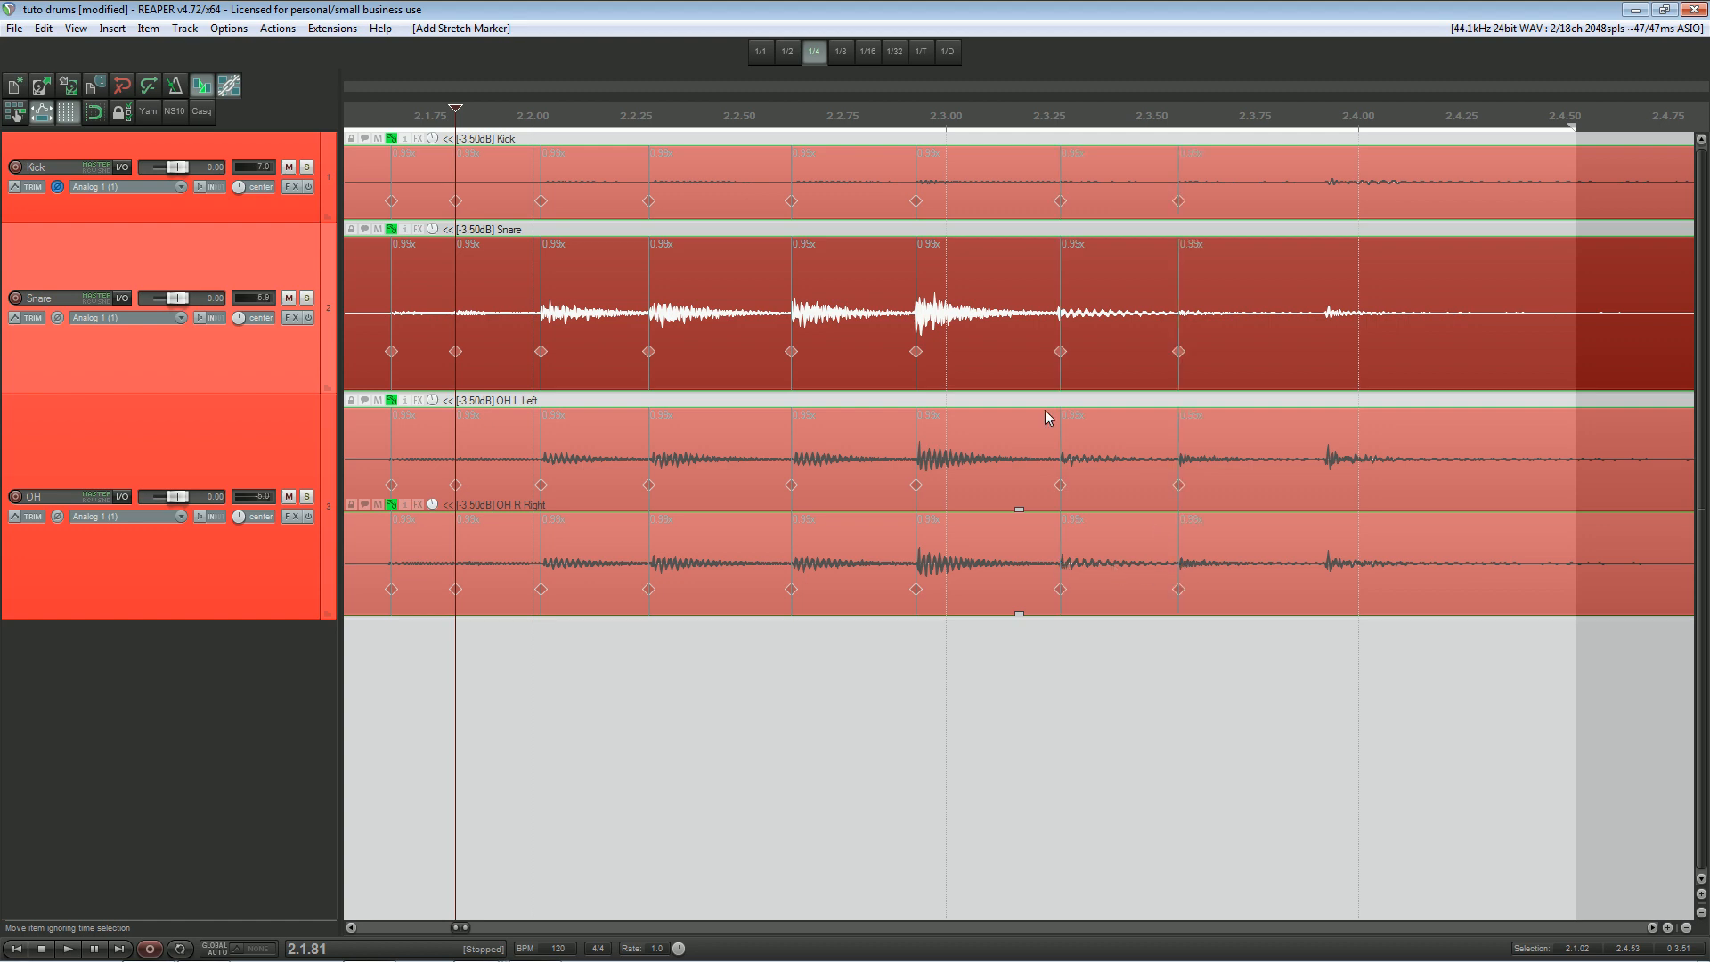
pyautogui.click(863, 111)
pyautogui.press('space')
pyautogui.press('space')
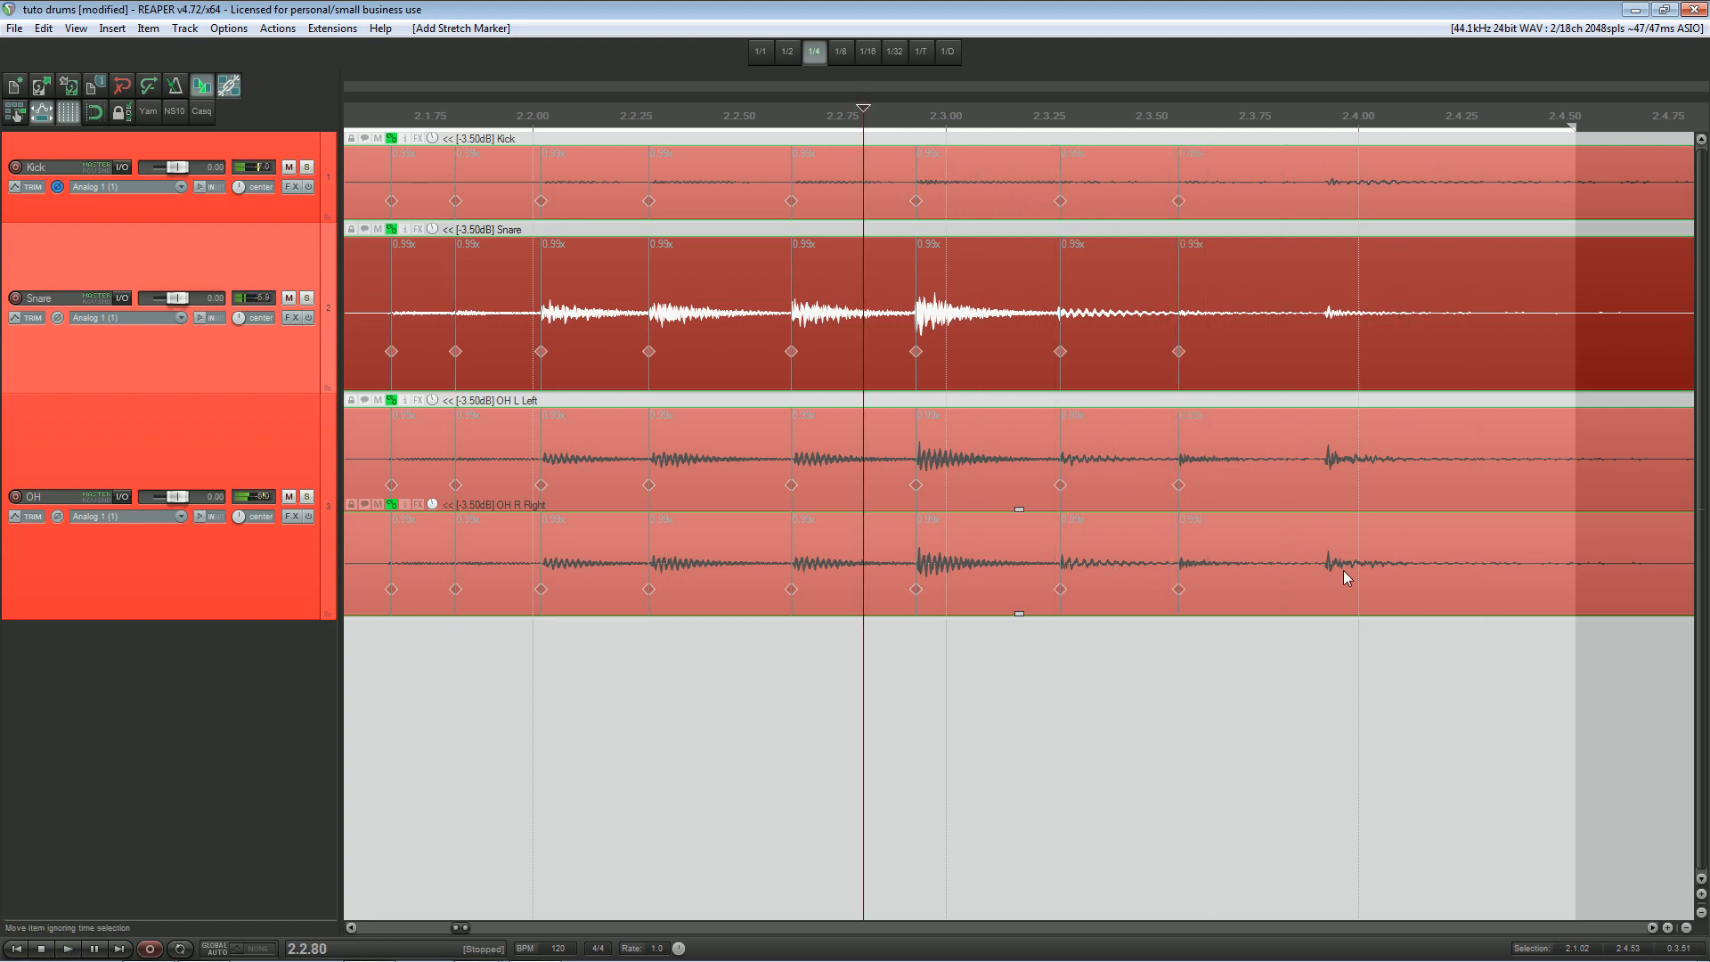
pyautogui.press('w')
# Play the marked bar 2 fill from about 2.1.55 to judge its rhythm.
pyautogui.scroll(-4, 1324, 569)
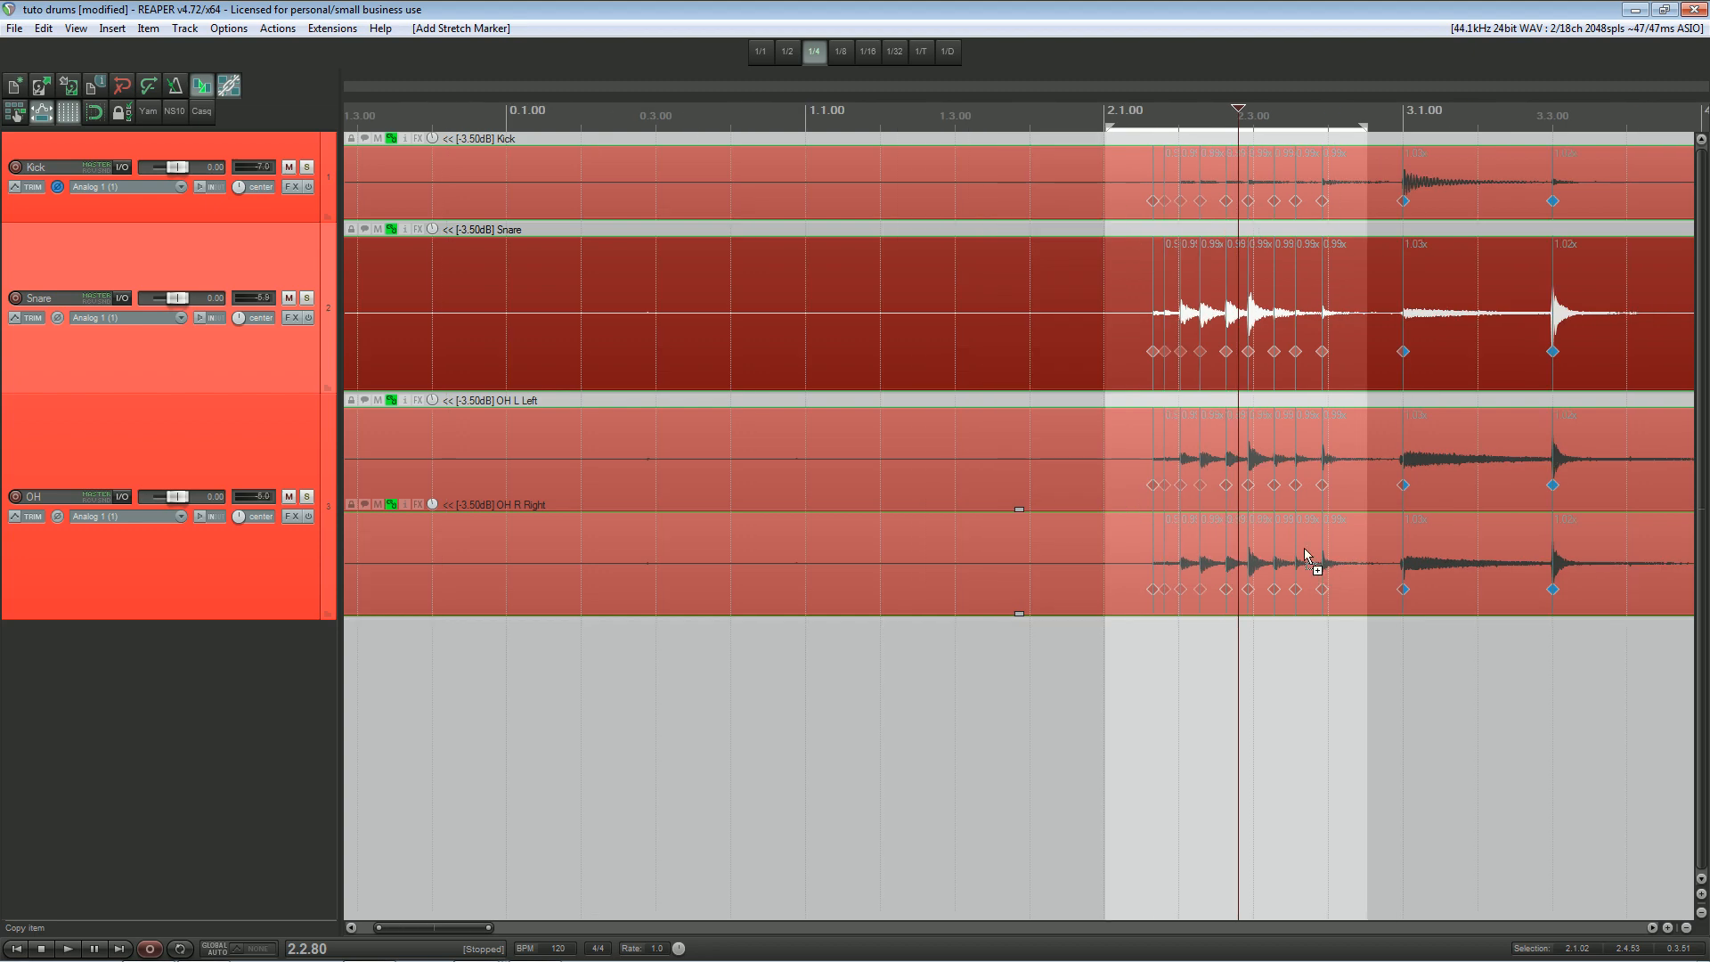
pyautogui.press('space')
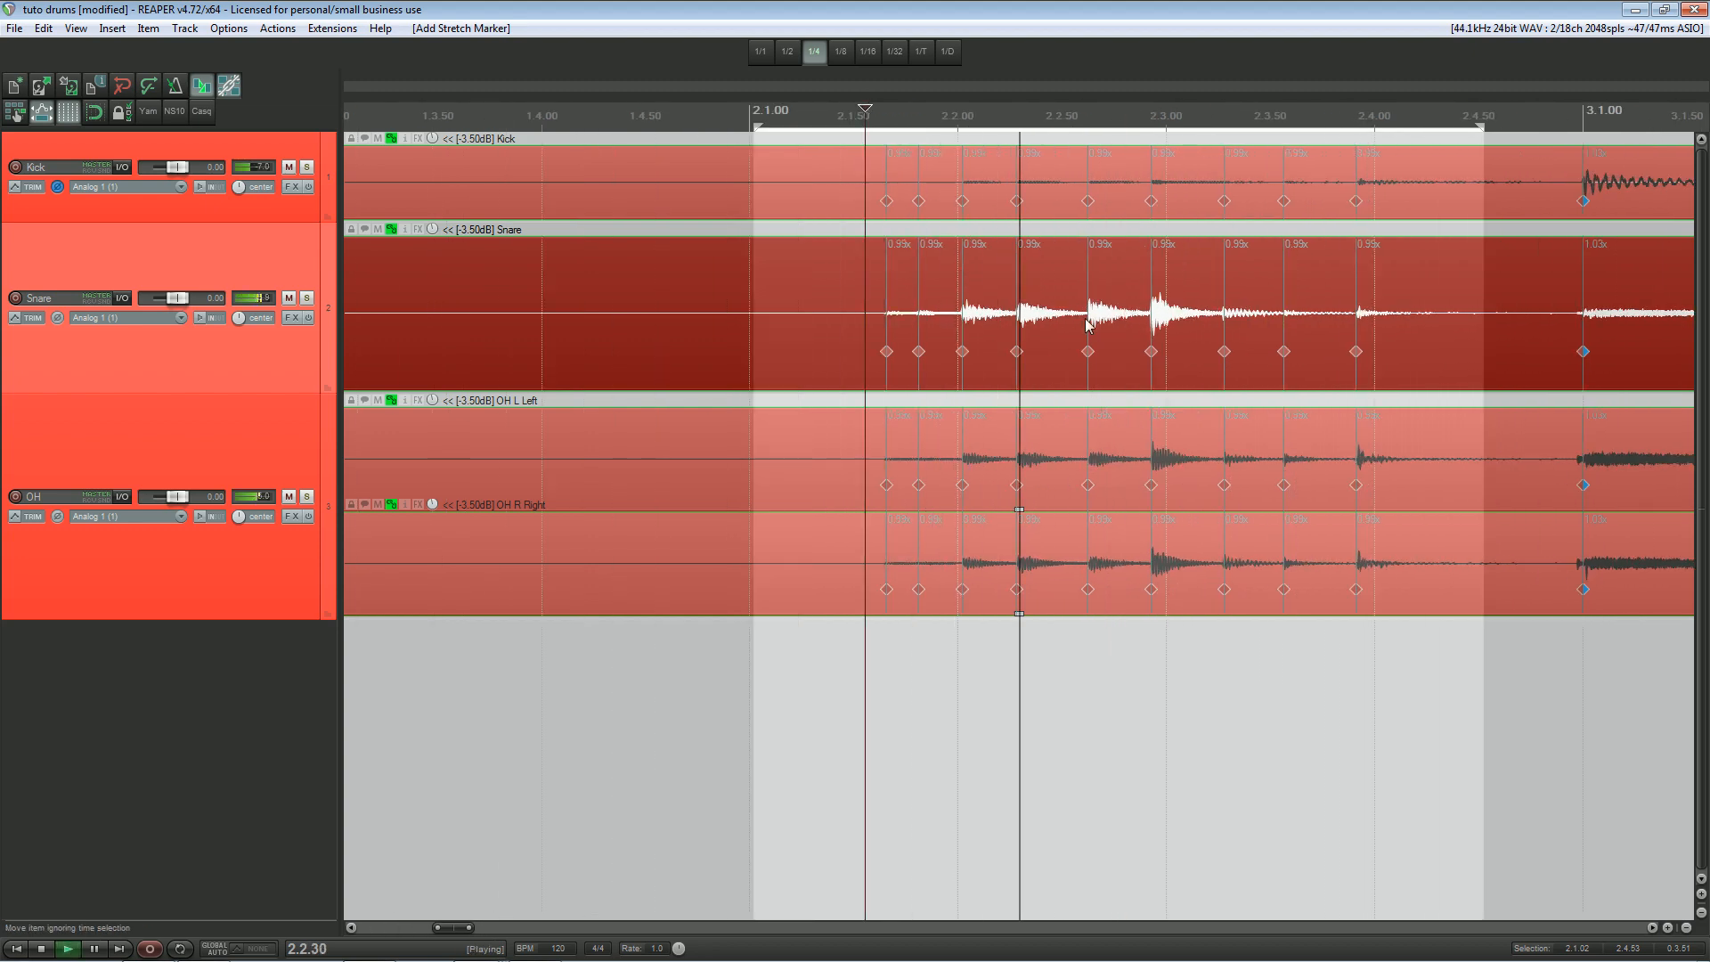
pyautogui.press('space')
pyautogui.scroll(4, 1158, 352)
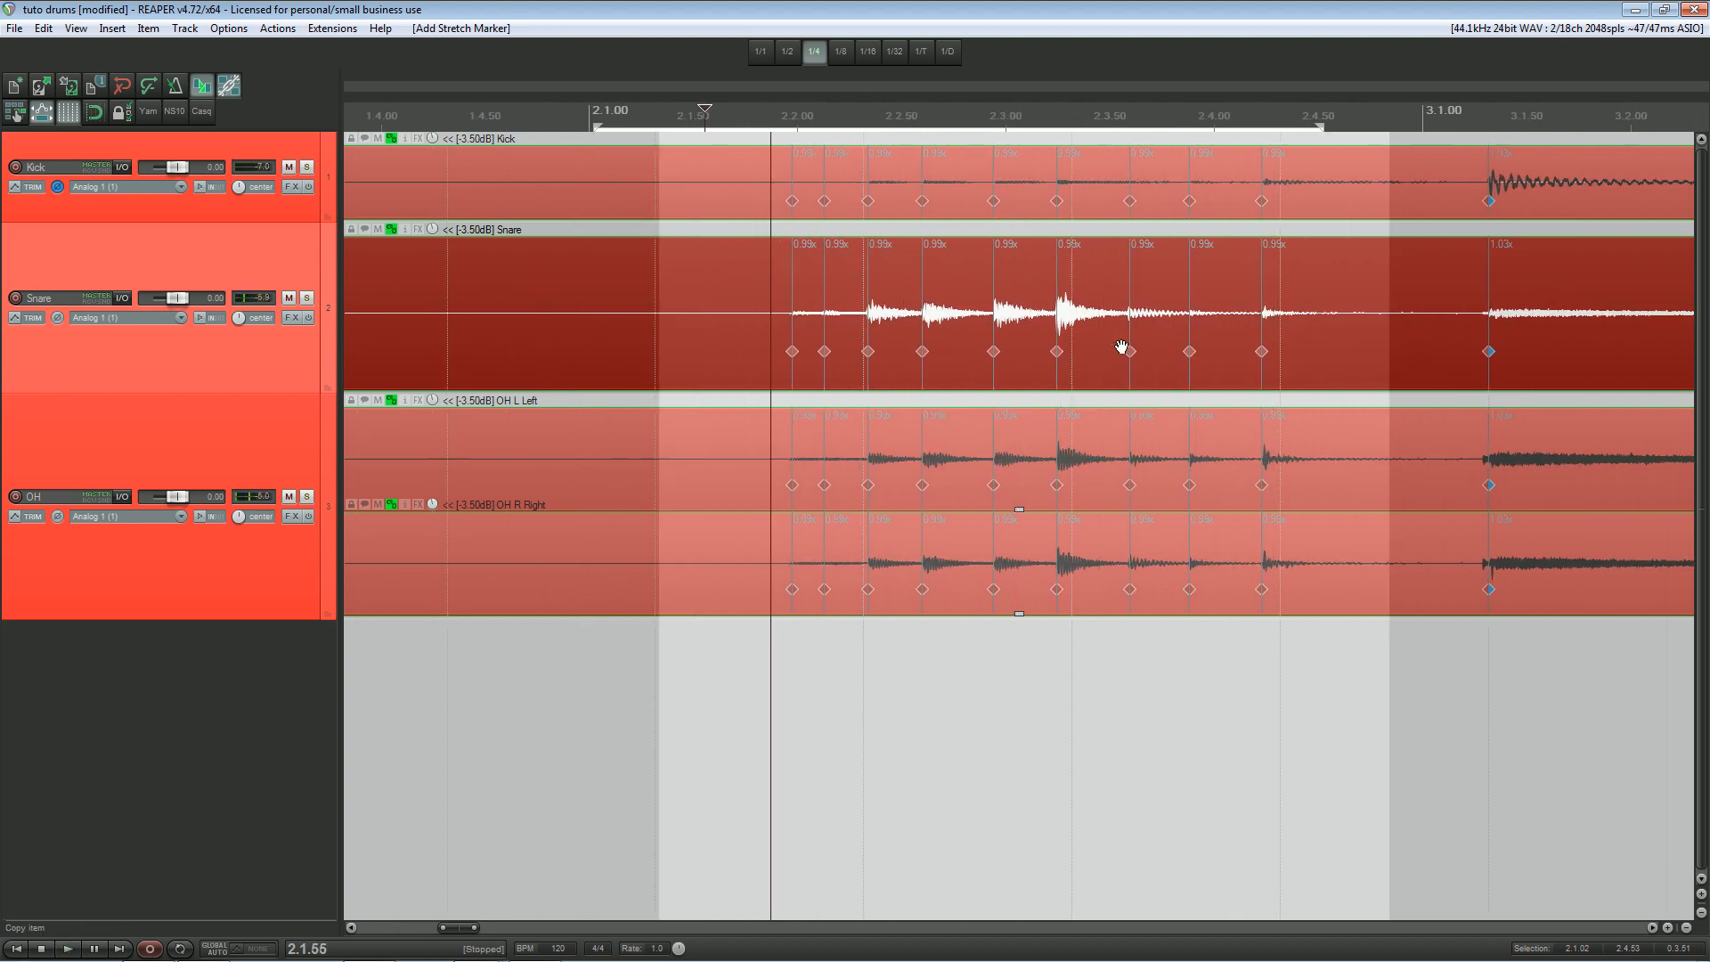
pyautogui.scroll(-3, 958, 316)
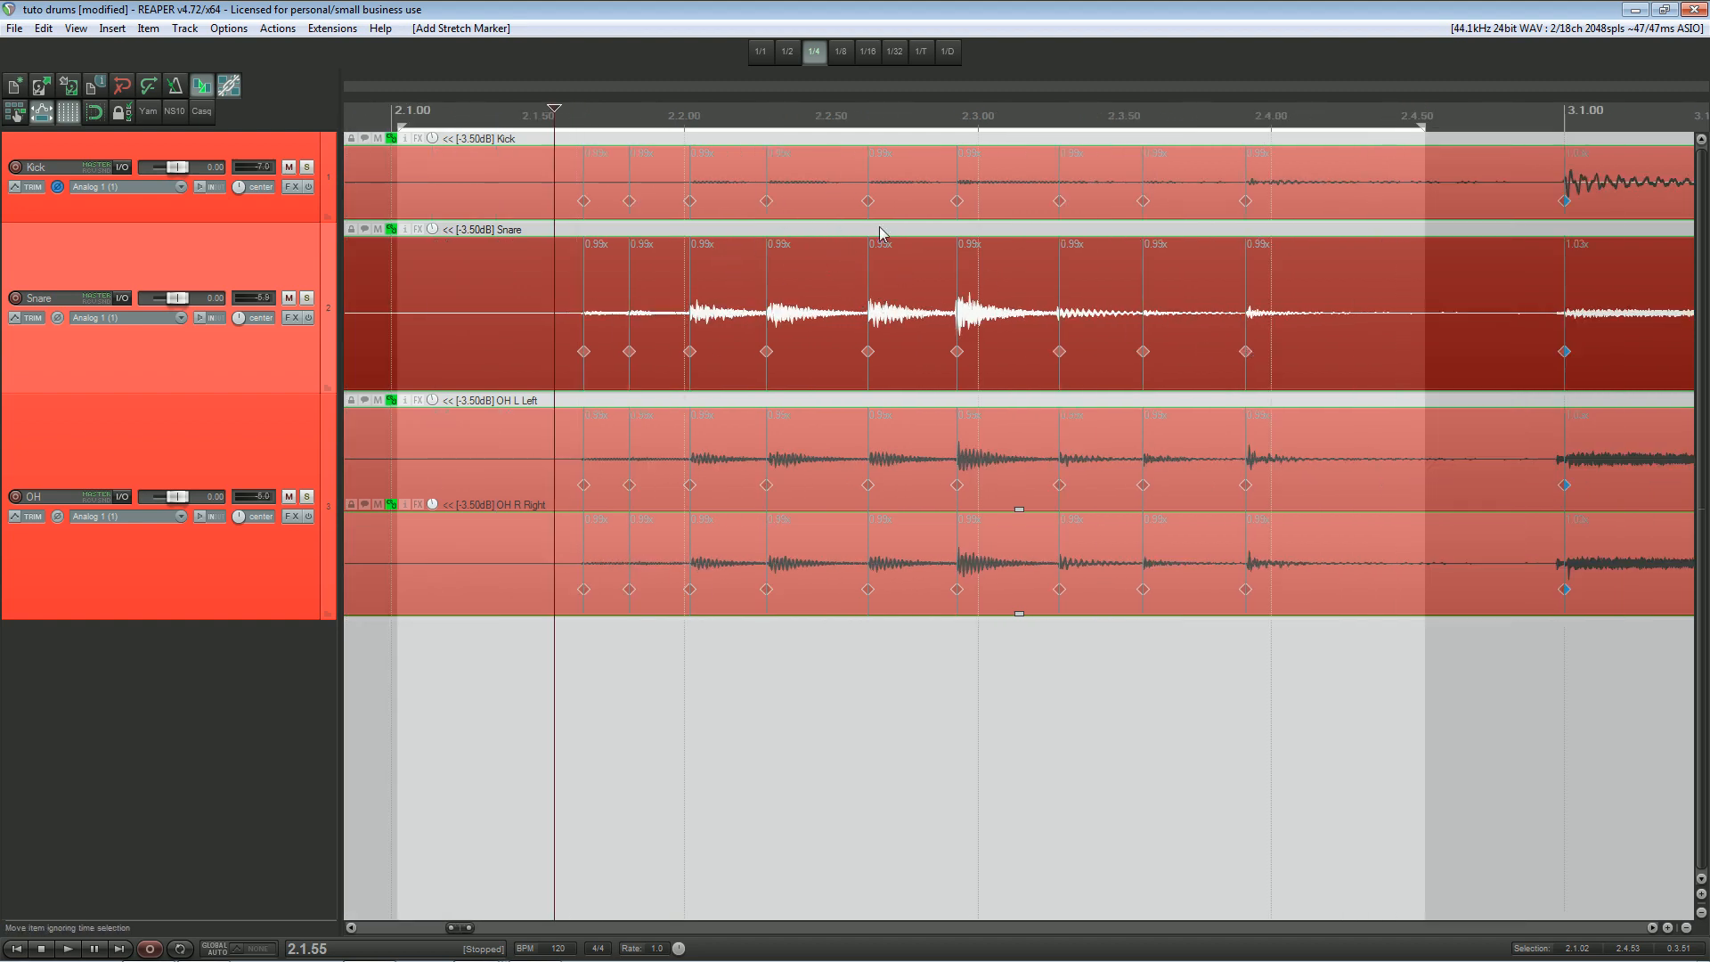
# Set the grid division to 1/16 triplets for the bar 2 fill.
pyautogui.click(867, 51)
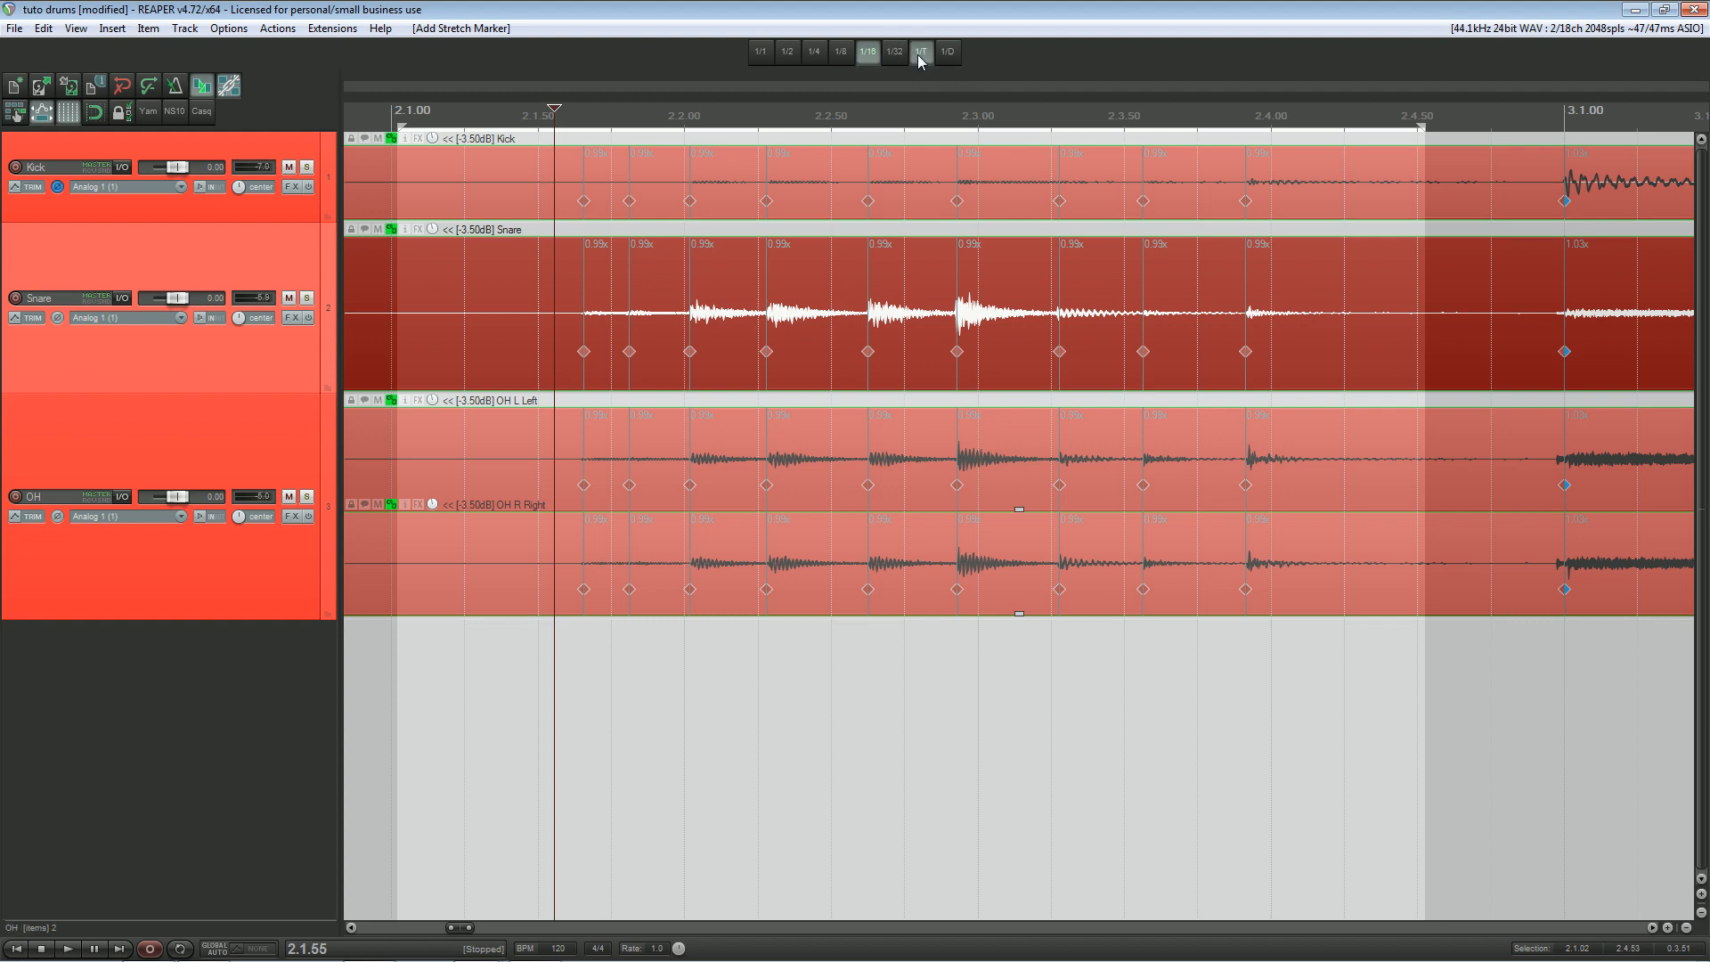
pyautogui.click(921, 53)
pyautogui.scroll(3, 775, 267)
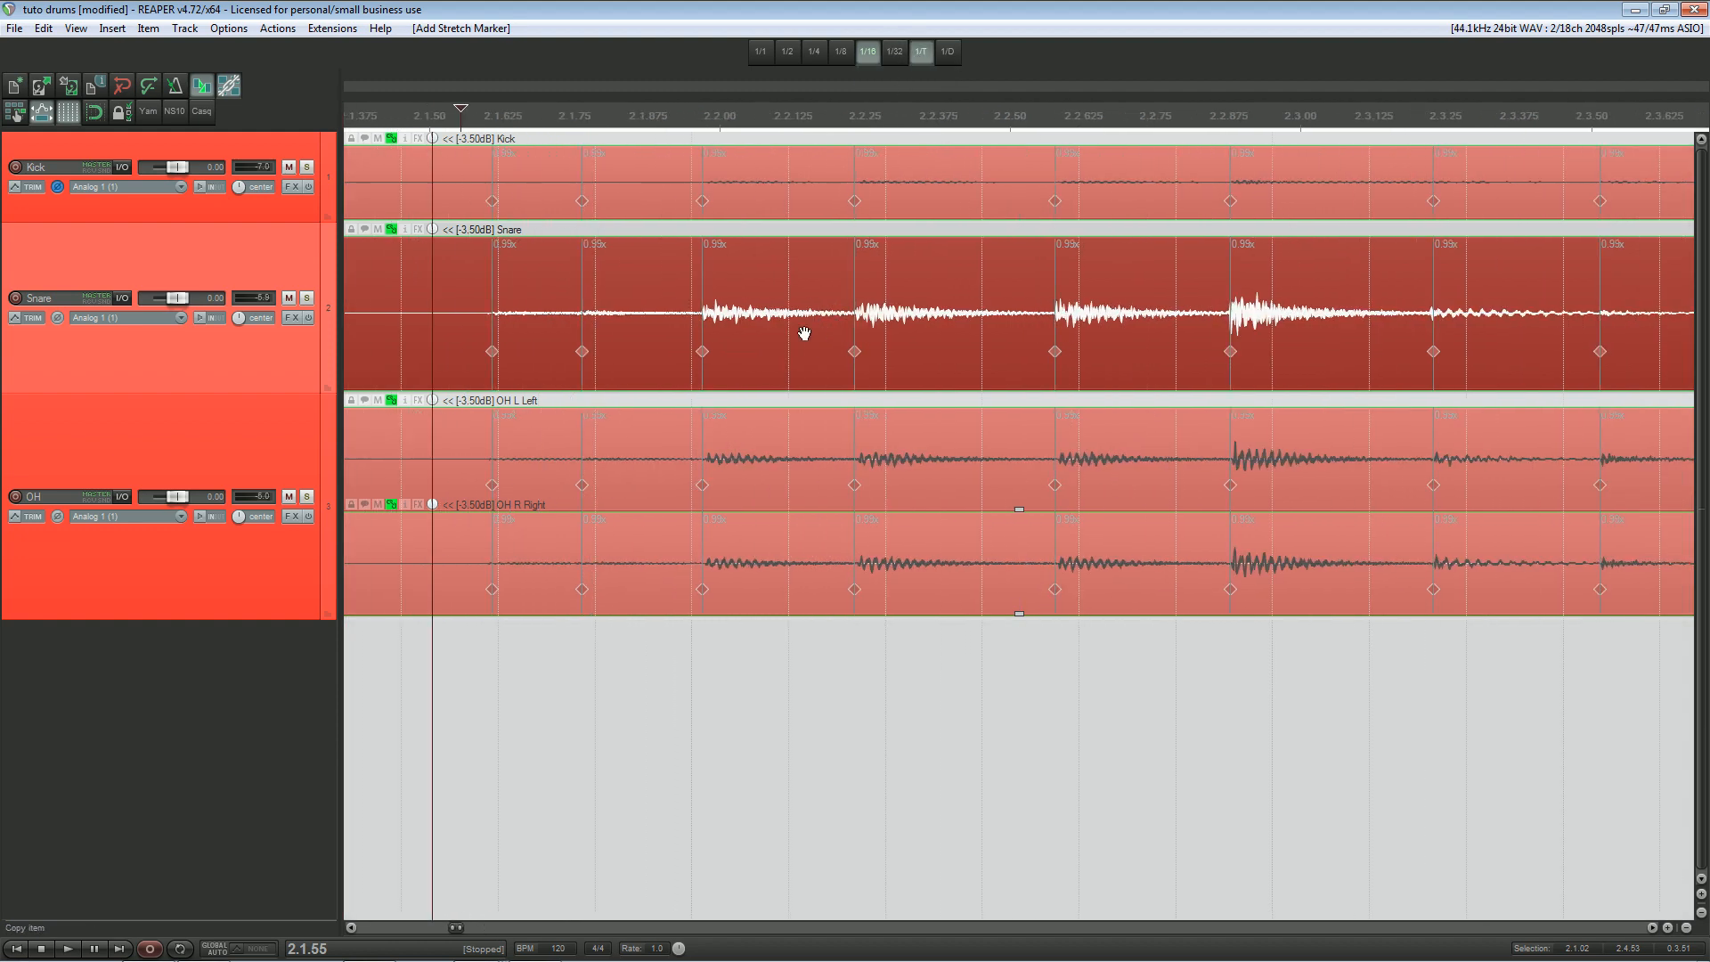
pyautogui.moveTo(804, 333); pyautogui.dragTo(956, 330)
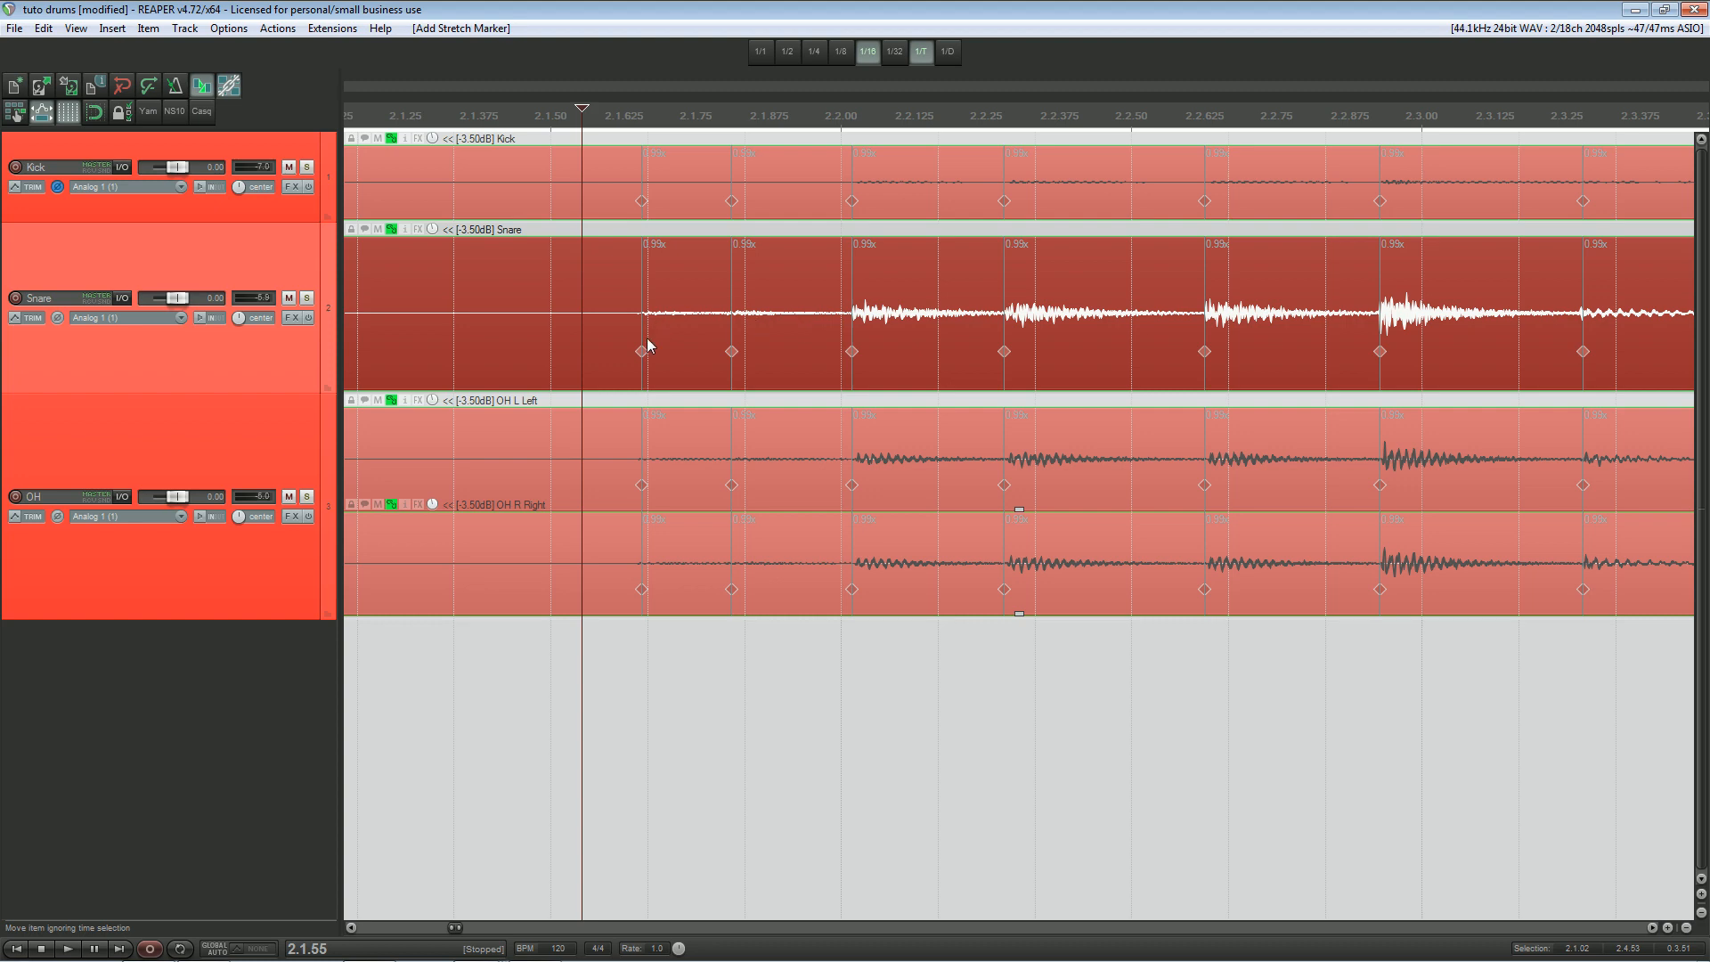
# Enable snapping and move the fill's first three stretch markers onto the triplet grid at about 2.1.67, 2.1.83 and 2.2.00.
pyautogui.moveTo(641, 351); pyautogui.dragTo(648, 351)
pyautogui.click(89, 111)
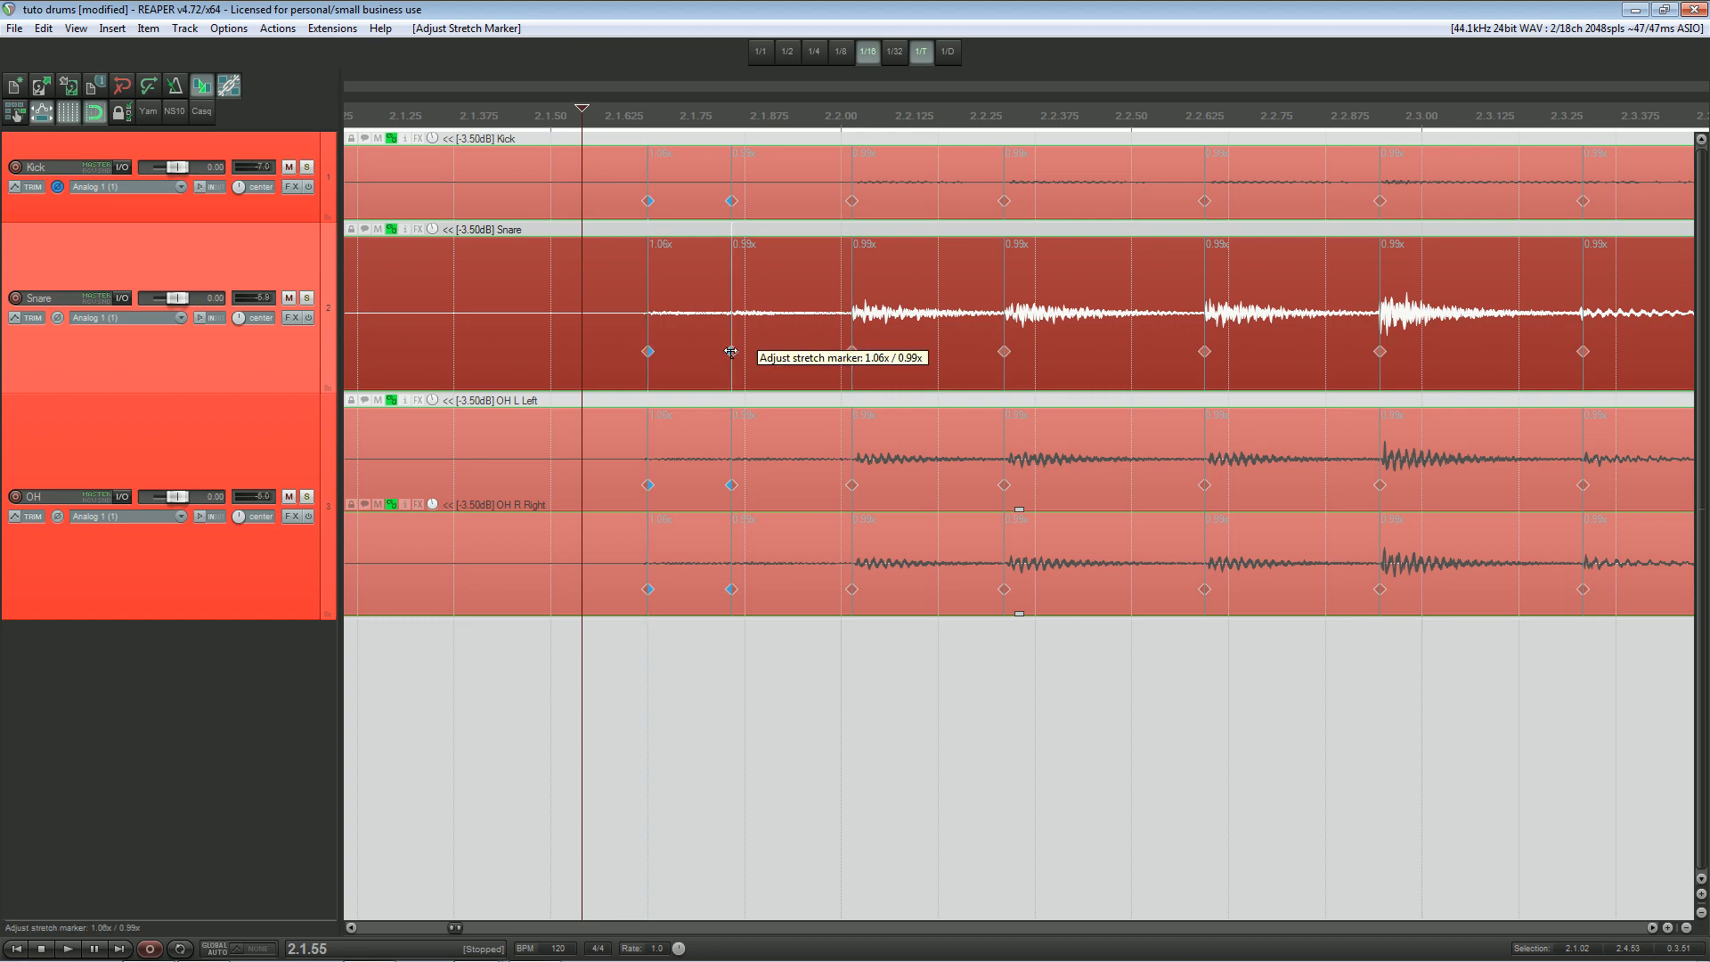
pyautogui.moveTo(732, 351); pyautogui.dragTo(746, 351)
pyautogui.moveTo(852, 351); pyautogui.dragTo(841, 351)
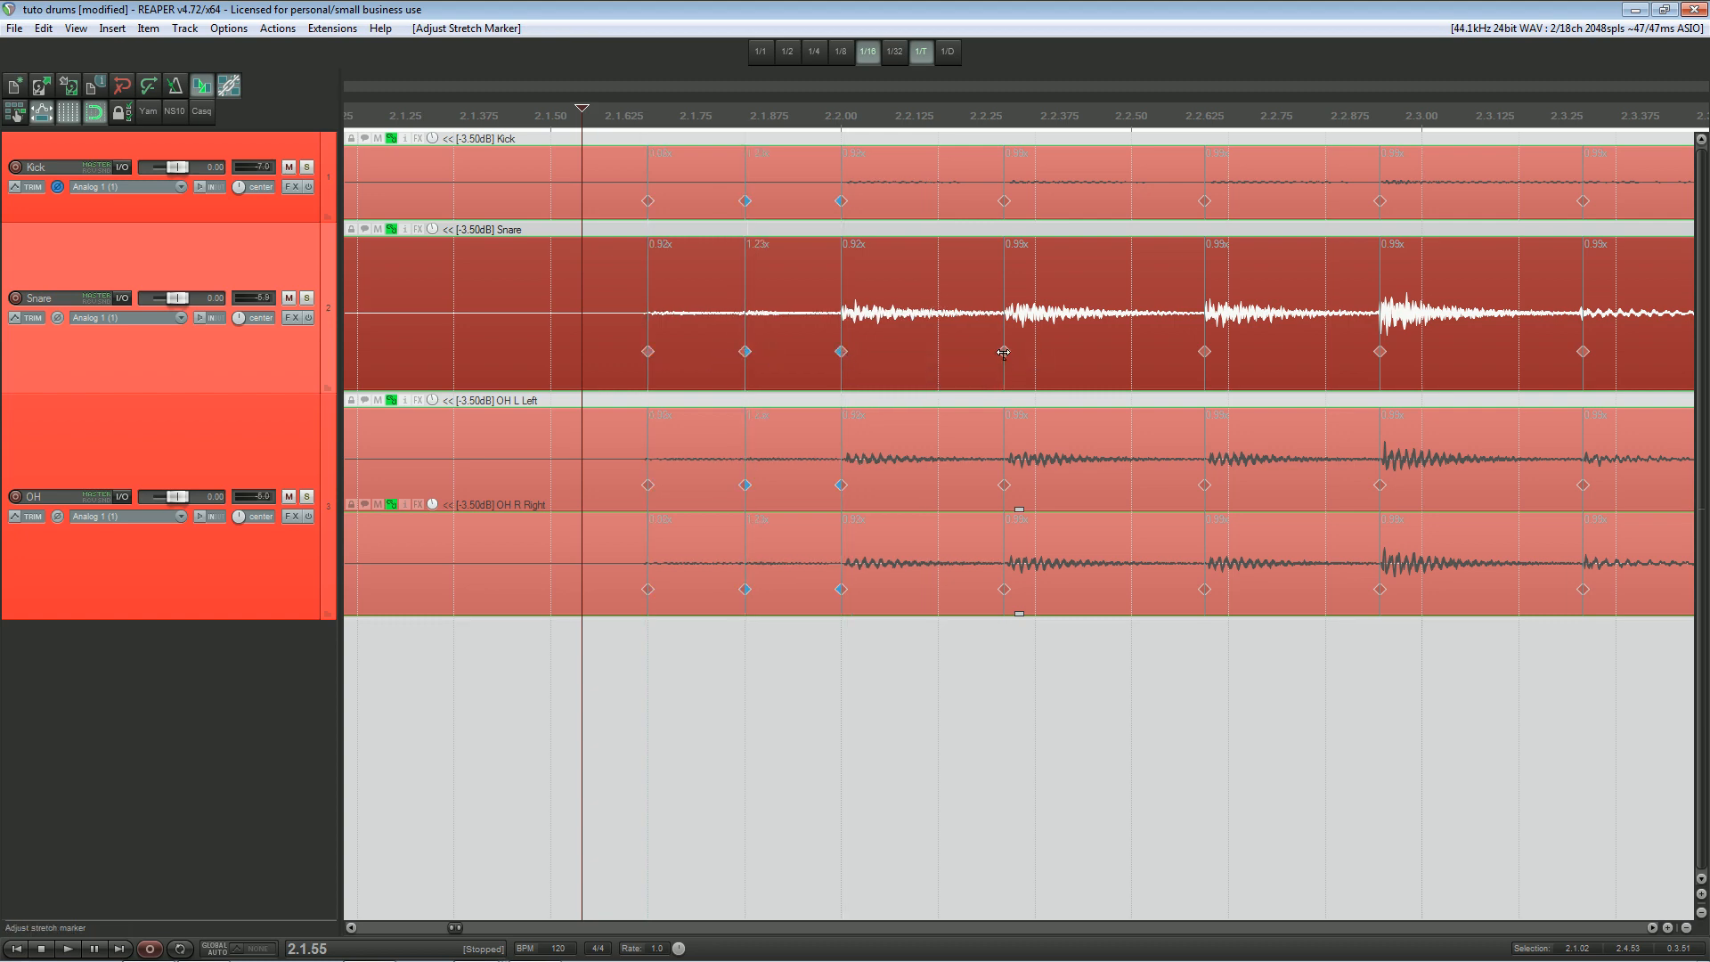
# Move the fill's remaining six stretch markers onto the triplet grid, a third of a beat apart from about 2.2.33 to 2.4.00.
pyautogui.moveTo(1004, 353); pyautogui.dragTo(1035, 352)
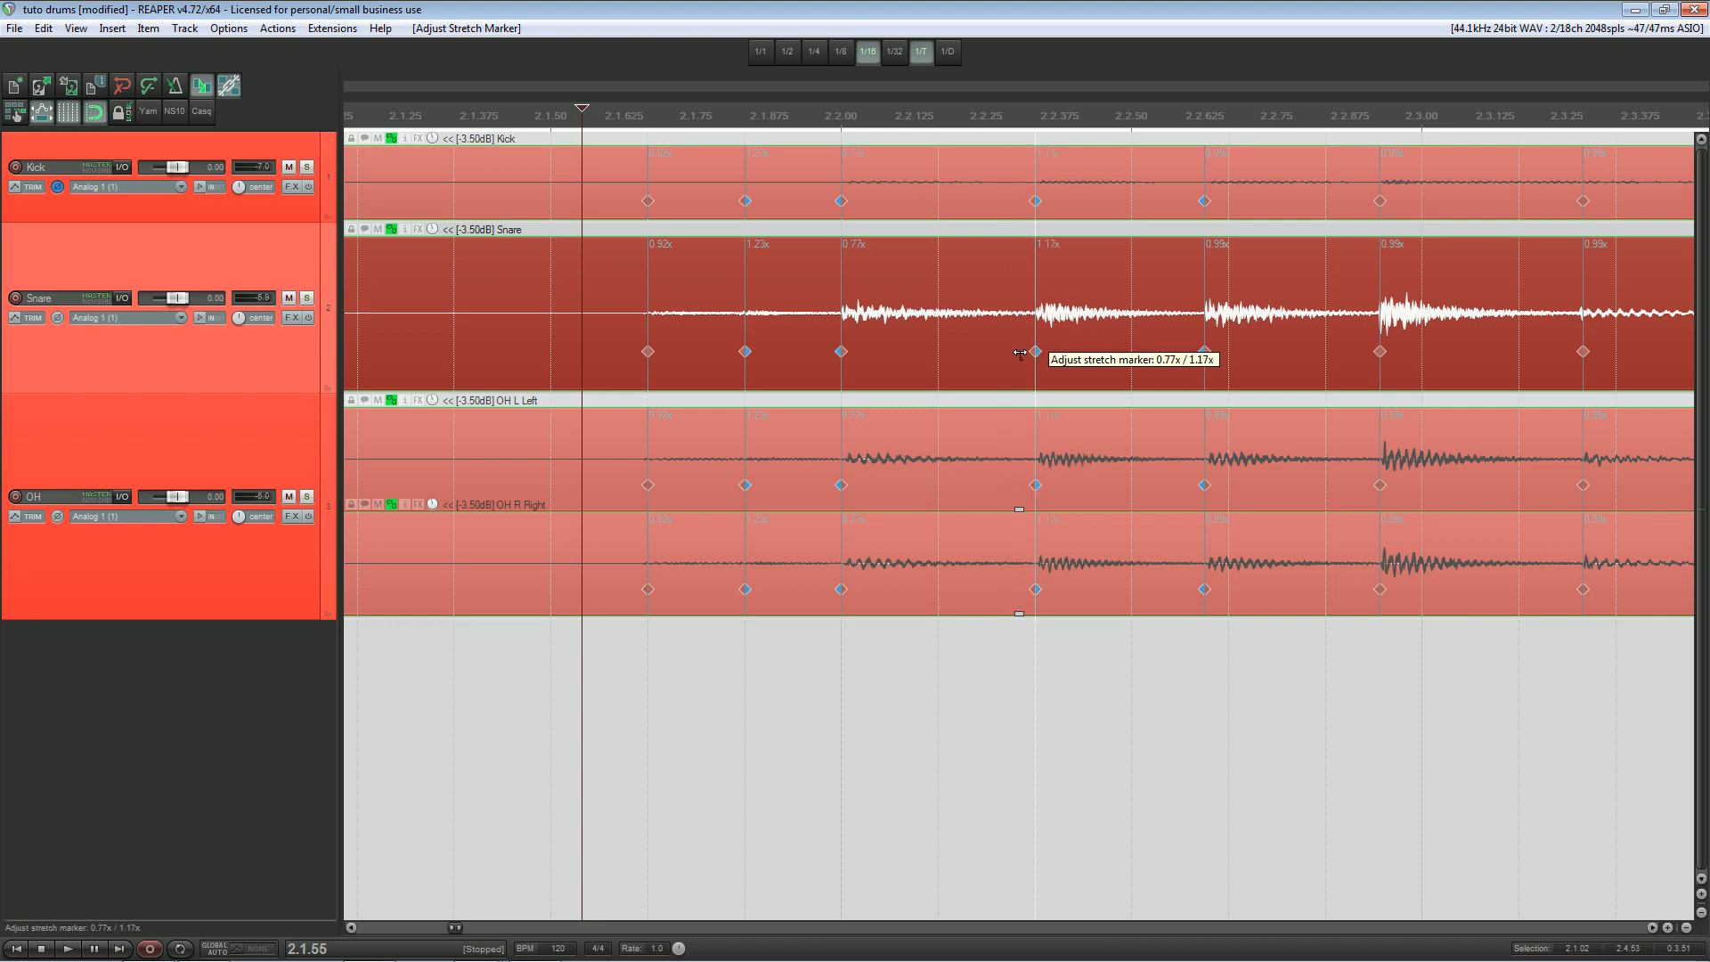
pyautogui.moveTo(1198, 352)
pyautogui.mouseDown()
pyautogui.moveTo(1219, 352)
pyautogui.moveTo(759, 359)
pyautogui.moveTo(879, 352)
pyautogui.mouseUp()
pyautogui.moveTo(989, 358)
pyautogui.mouseDown()
pyautogui.moveTo(838, 355)
pyautogui.moveTo(877, 352)
pyautogui.mouseUp()
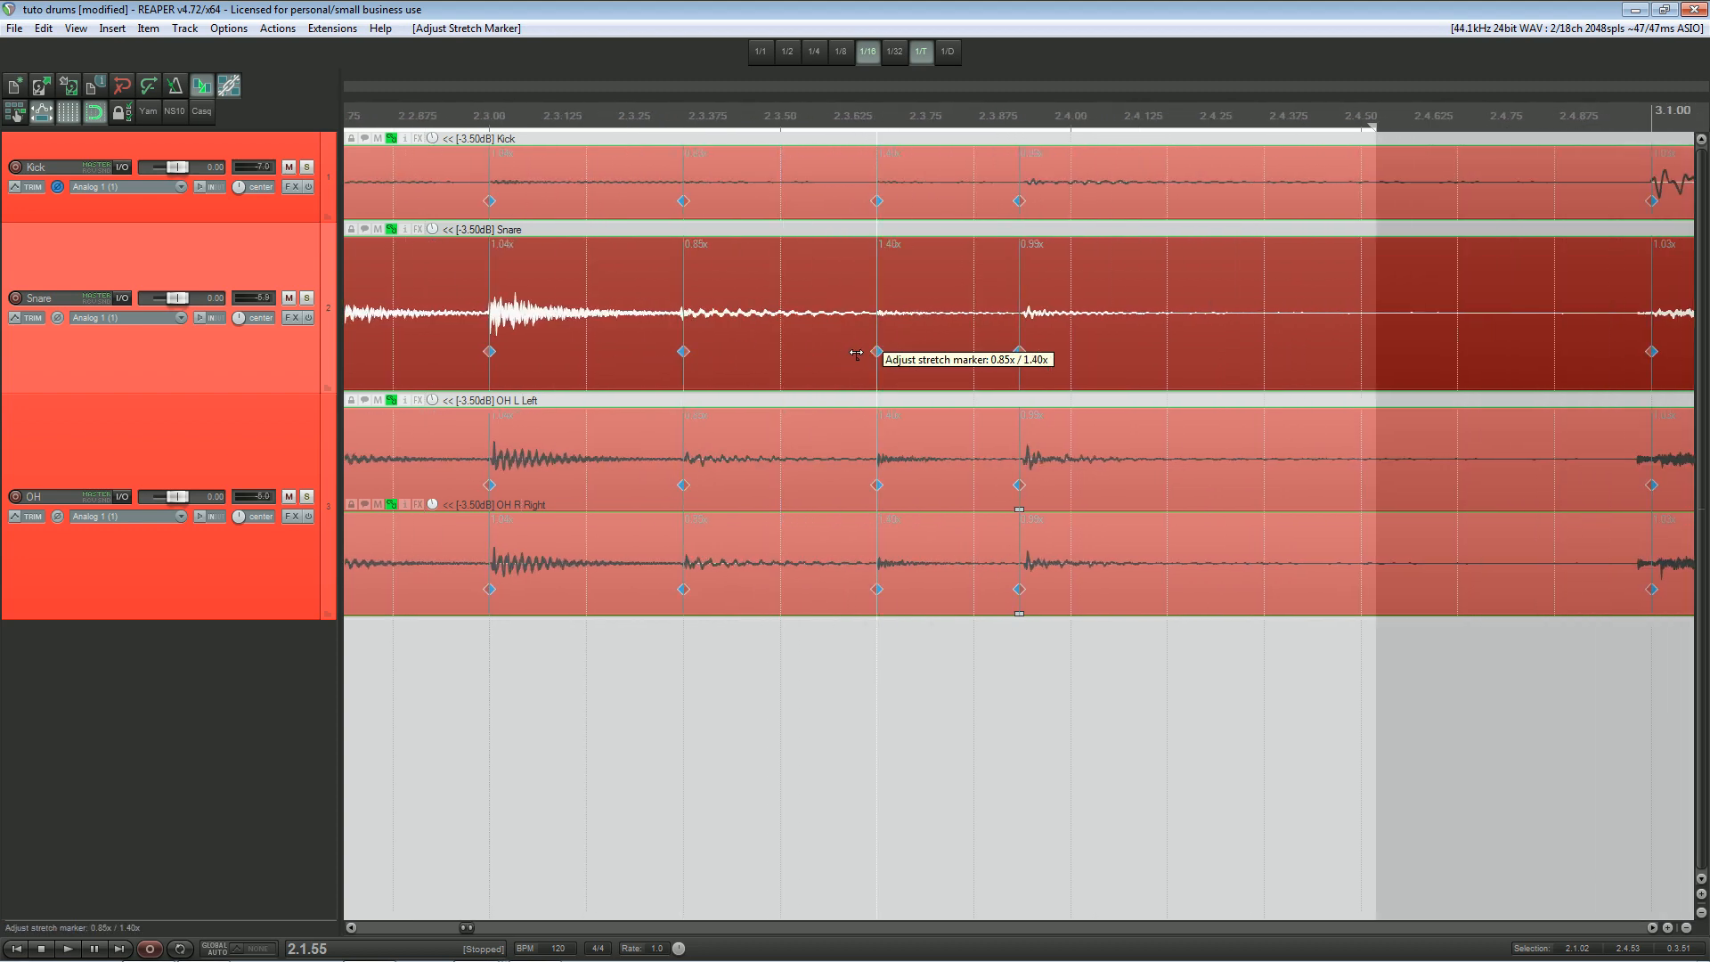
pyautogui.moveTo(1020, 352); pyautogui.dragTo(1071, 354)
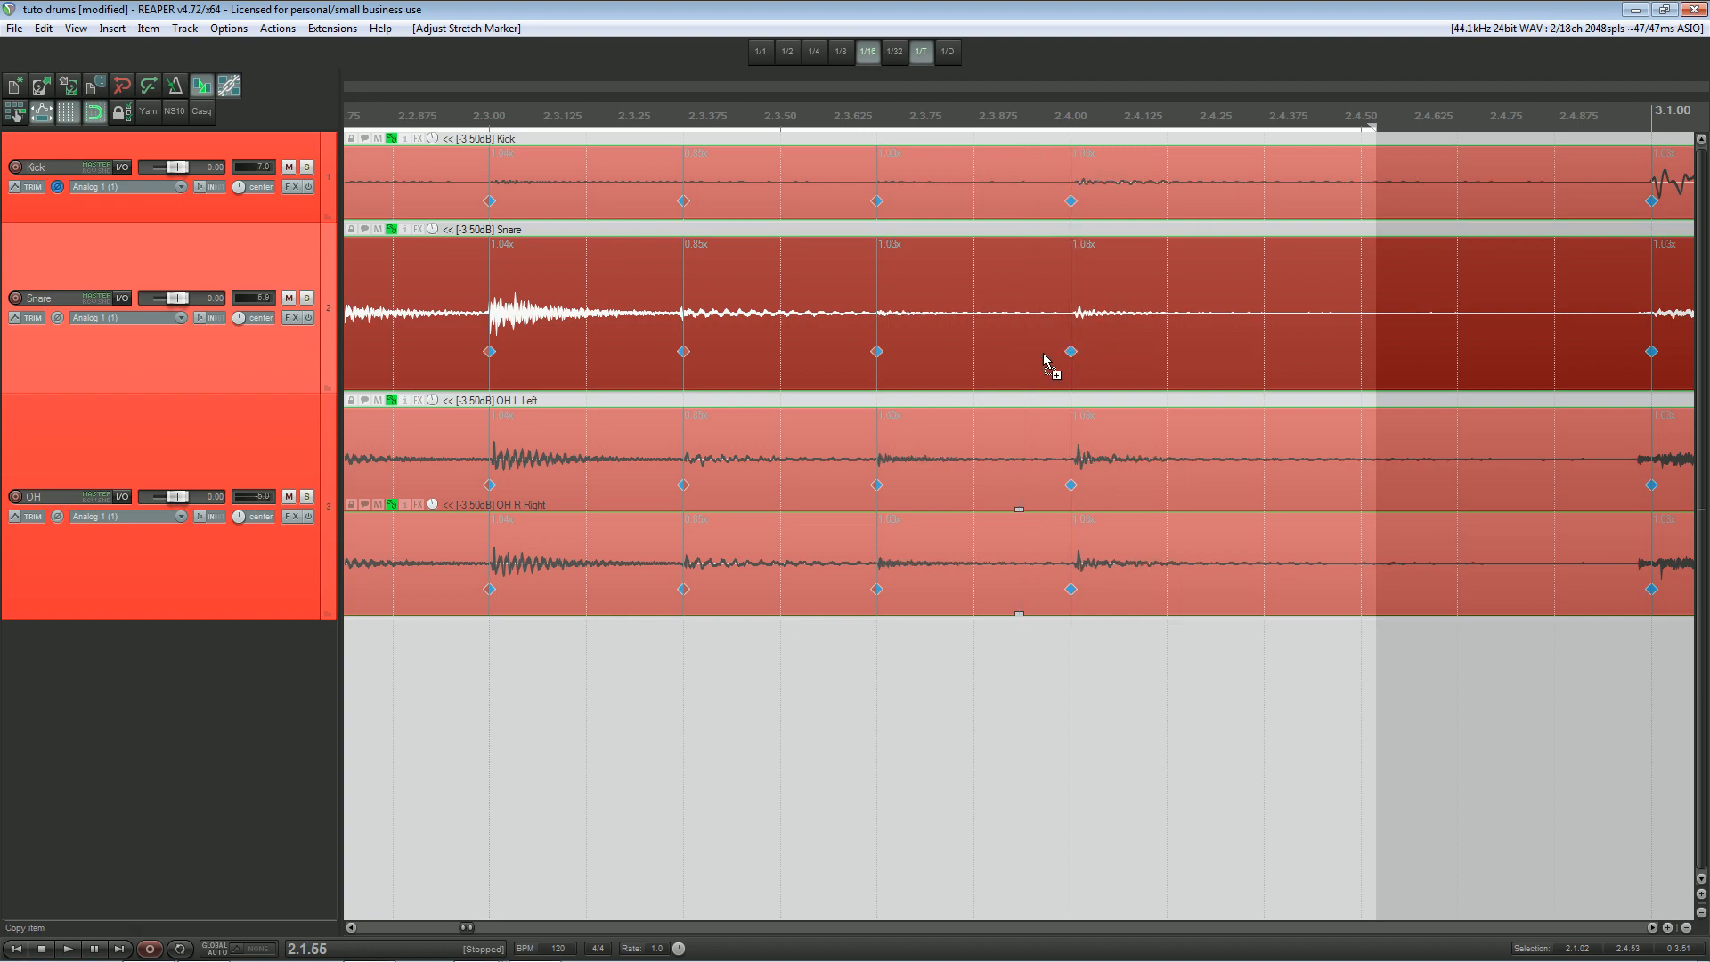
# Play the corrected fill from about 2.1.33 into the following bars to check its timing.
pyautogui.scroll(-5, 1036, 361)
pyautogui.click(764, 106)
pyautogui.press('space')
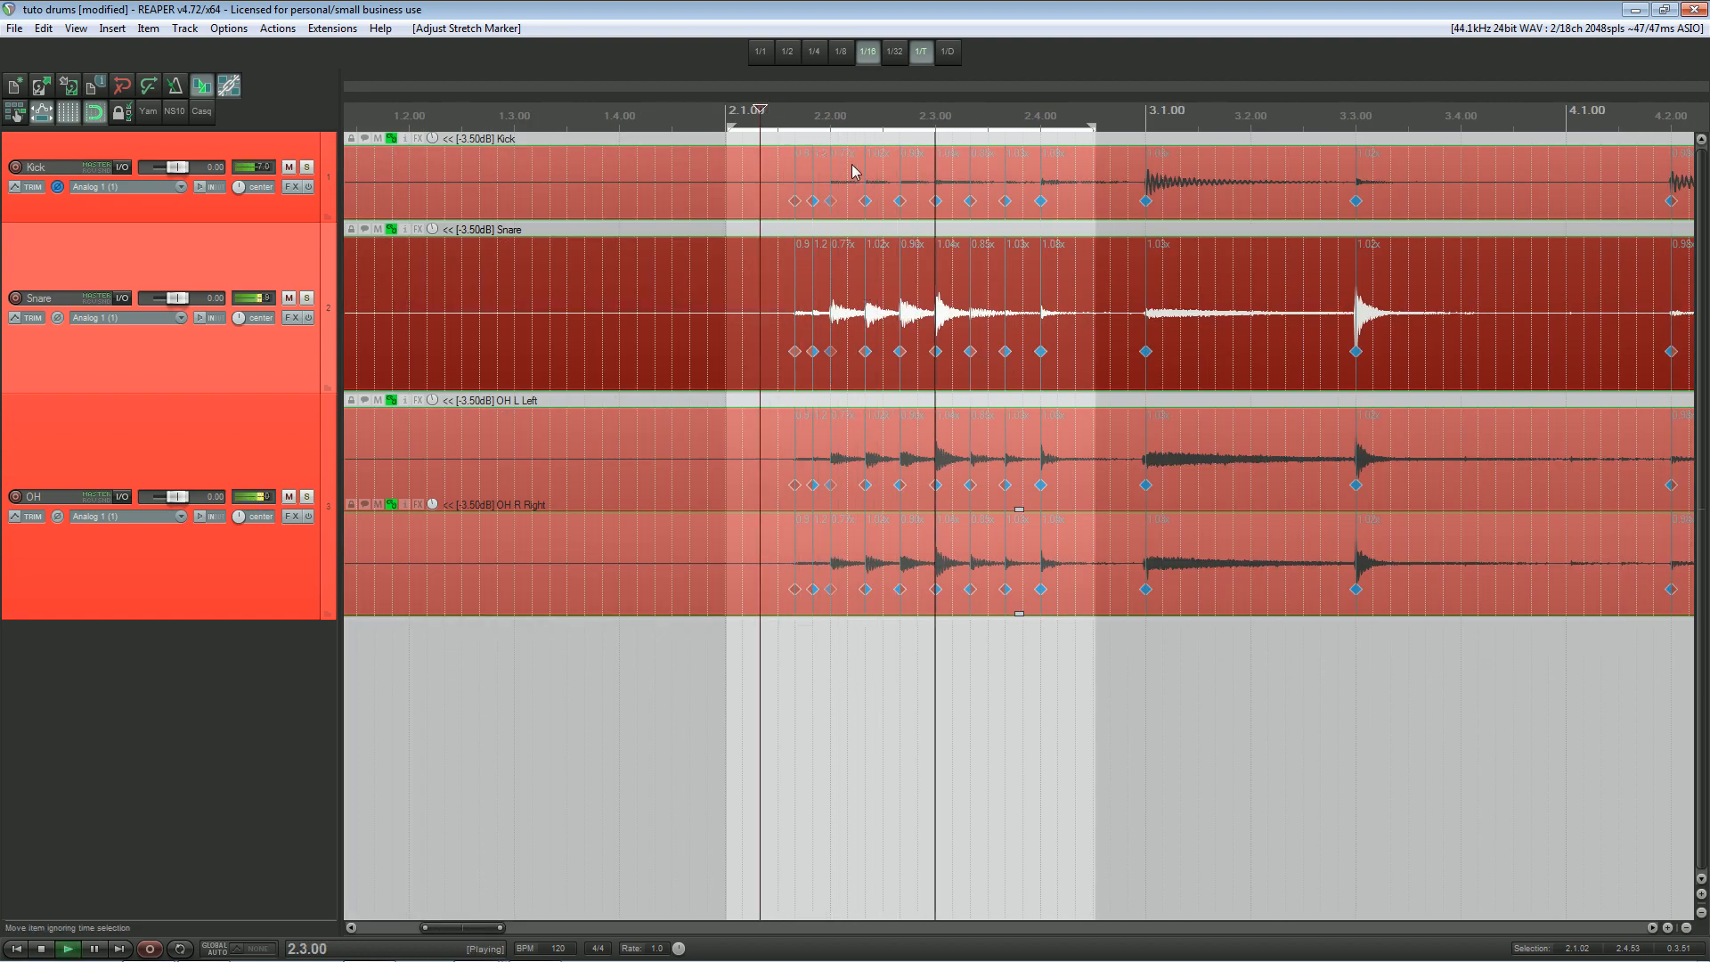
pyautogui.scroll(-5, 1076, 249)
pyautogui.hscroll(3, 980, 340)
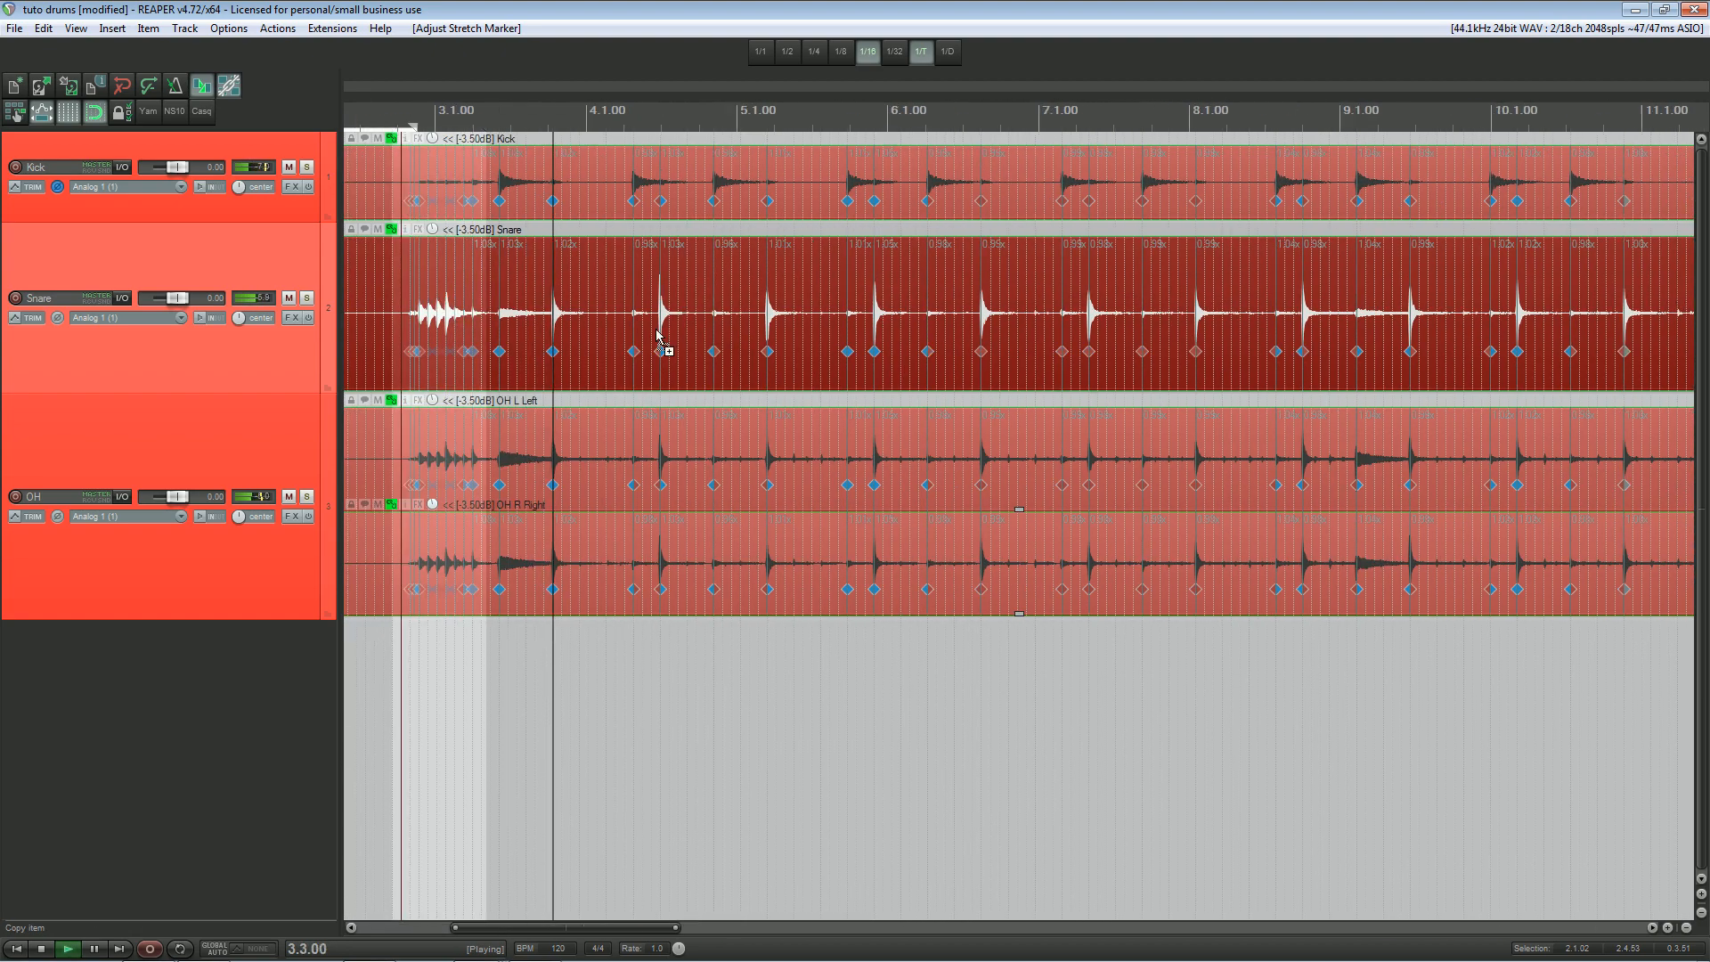
pyautogui.scroll(5, 661, 337)
pyautogui.scroll(-3, 927, 344)
pyautogui.scroll(4, 927, 347)
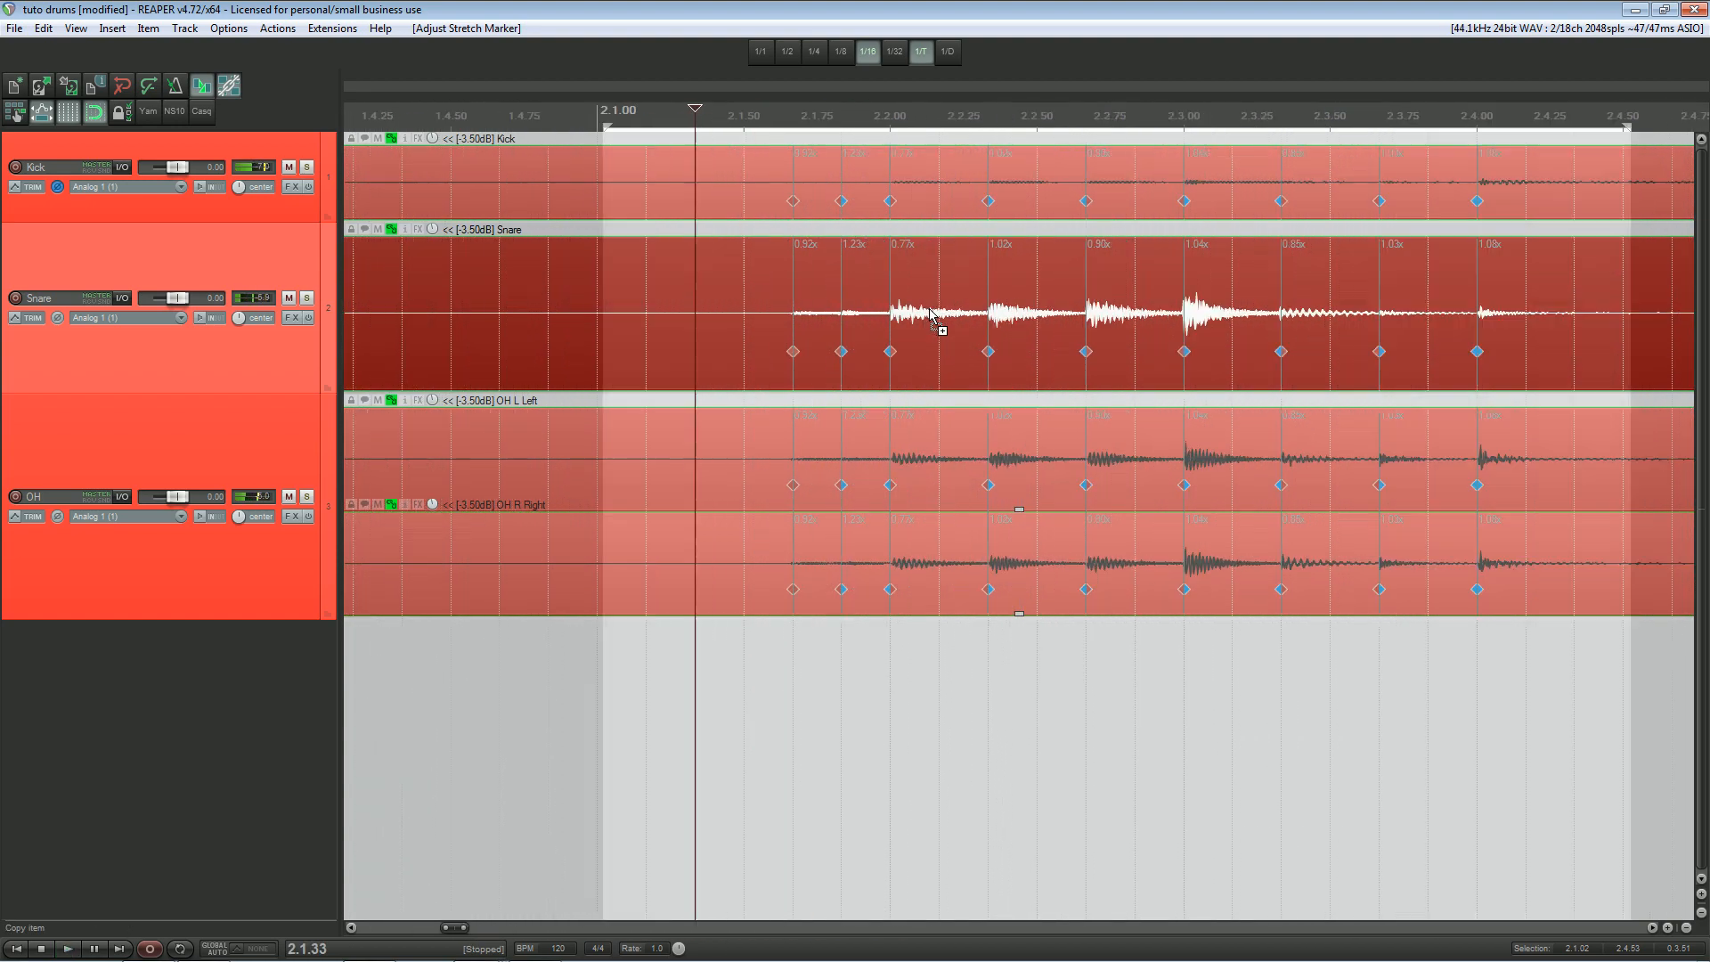
pyautogui.press('space')
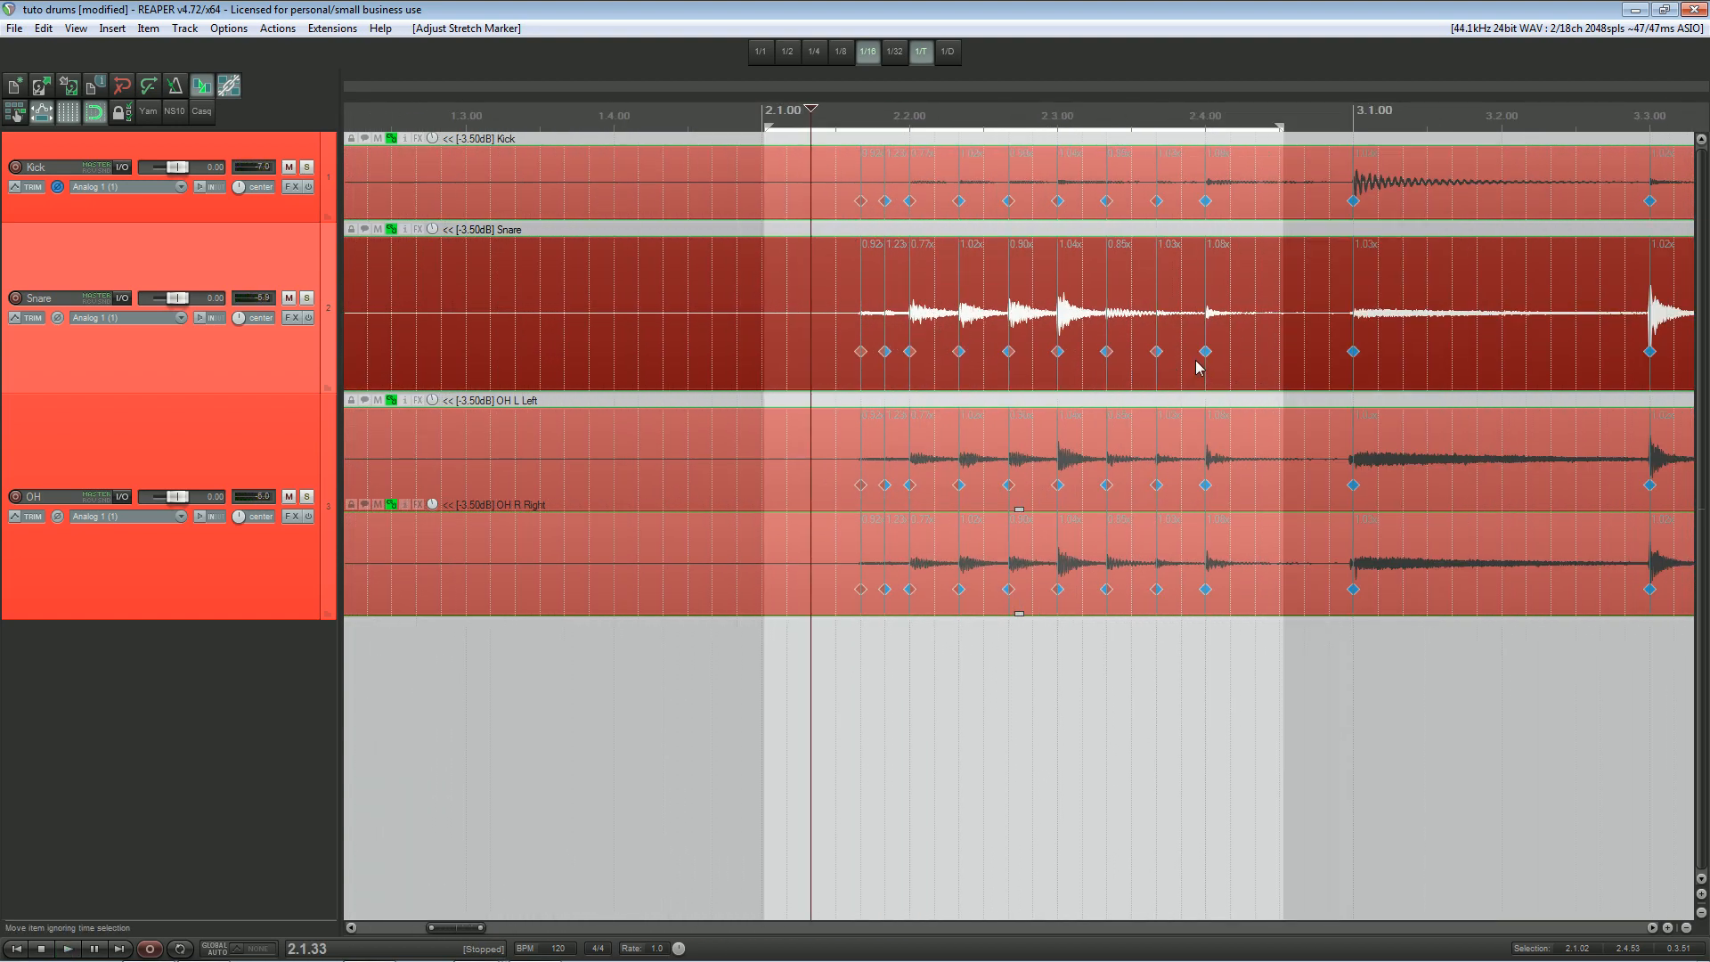
pyautogui.scroll(2, 927, 287)
pyautogui.scroll(-4, 985, 344)
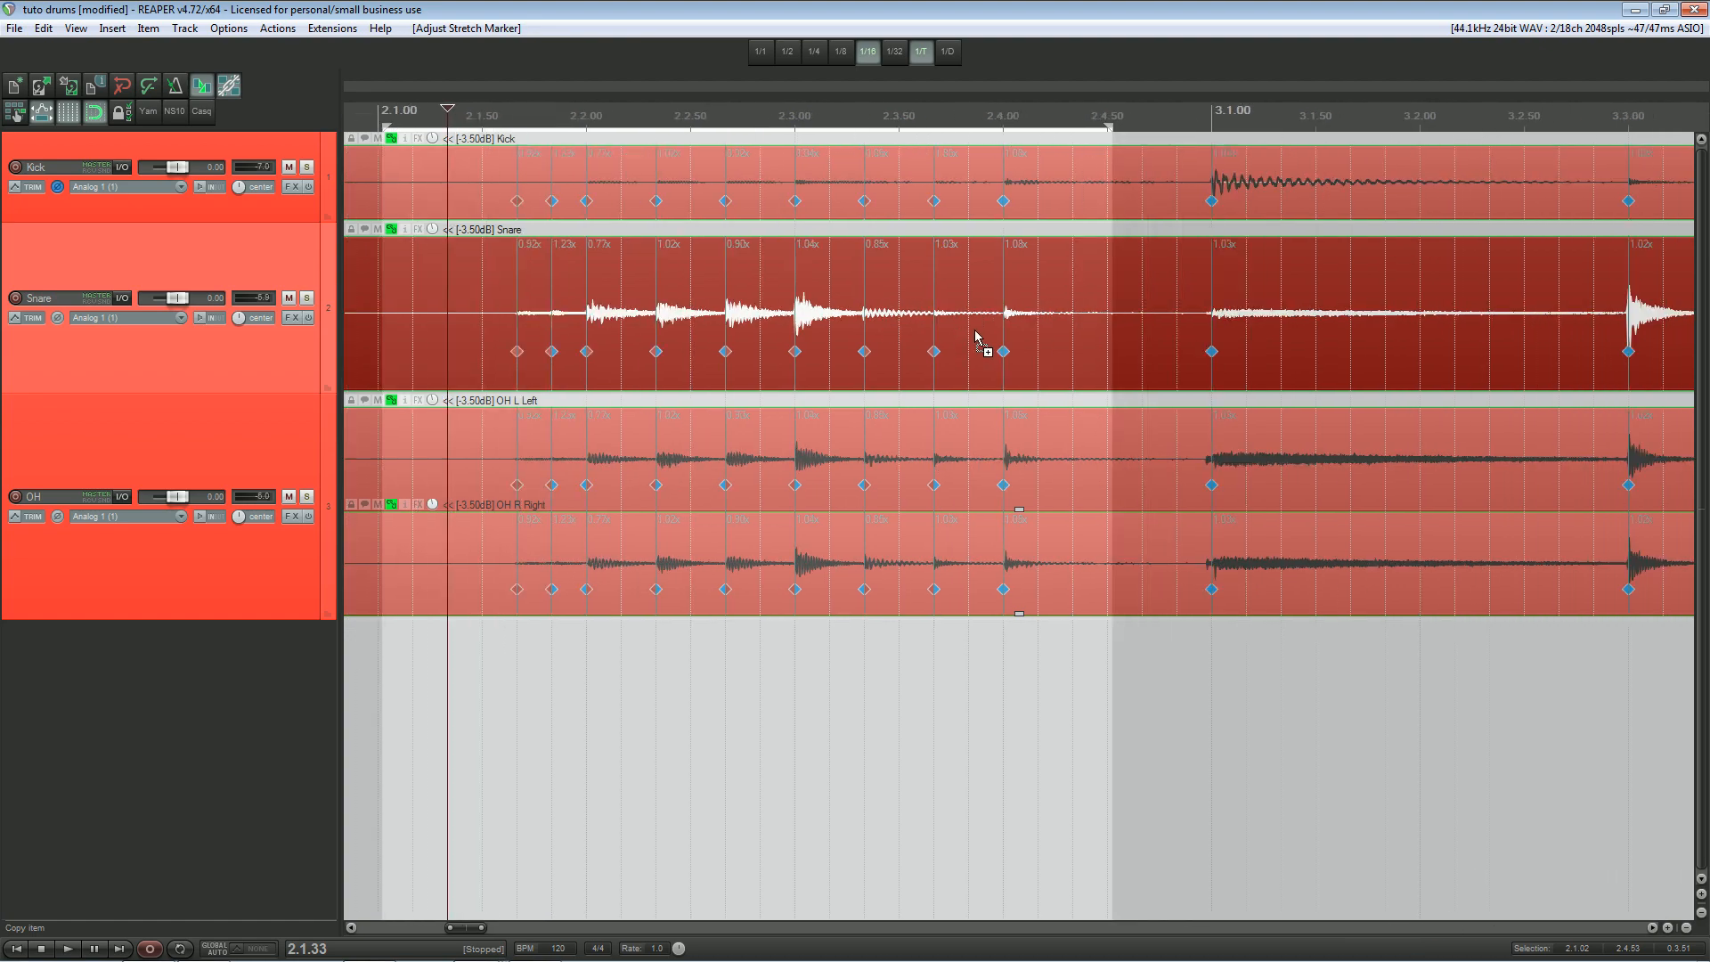
pyautogui.scroll(-8, 998, 339)
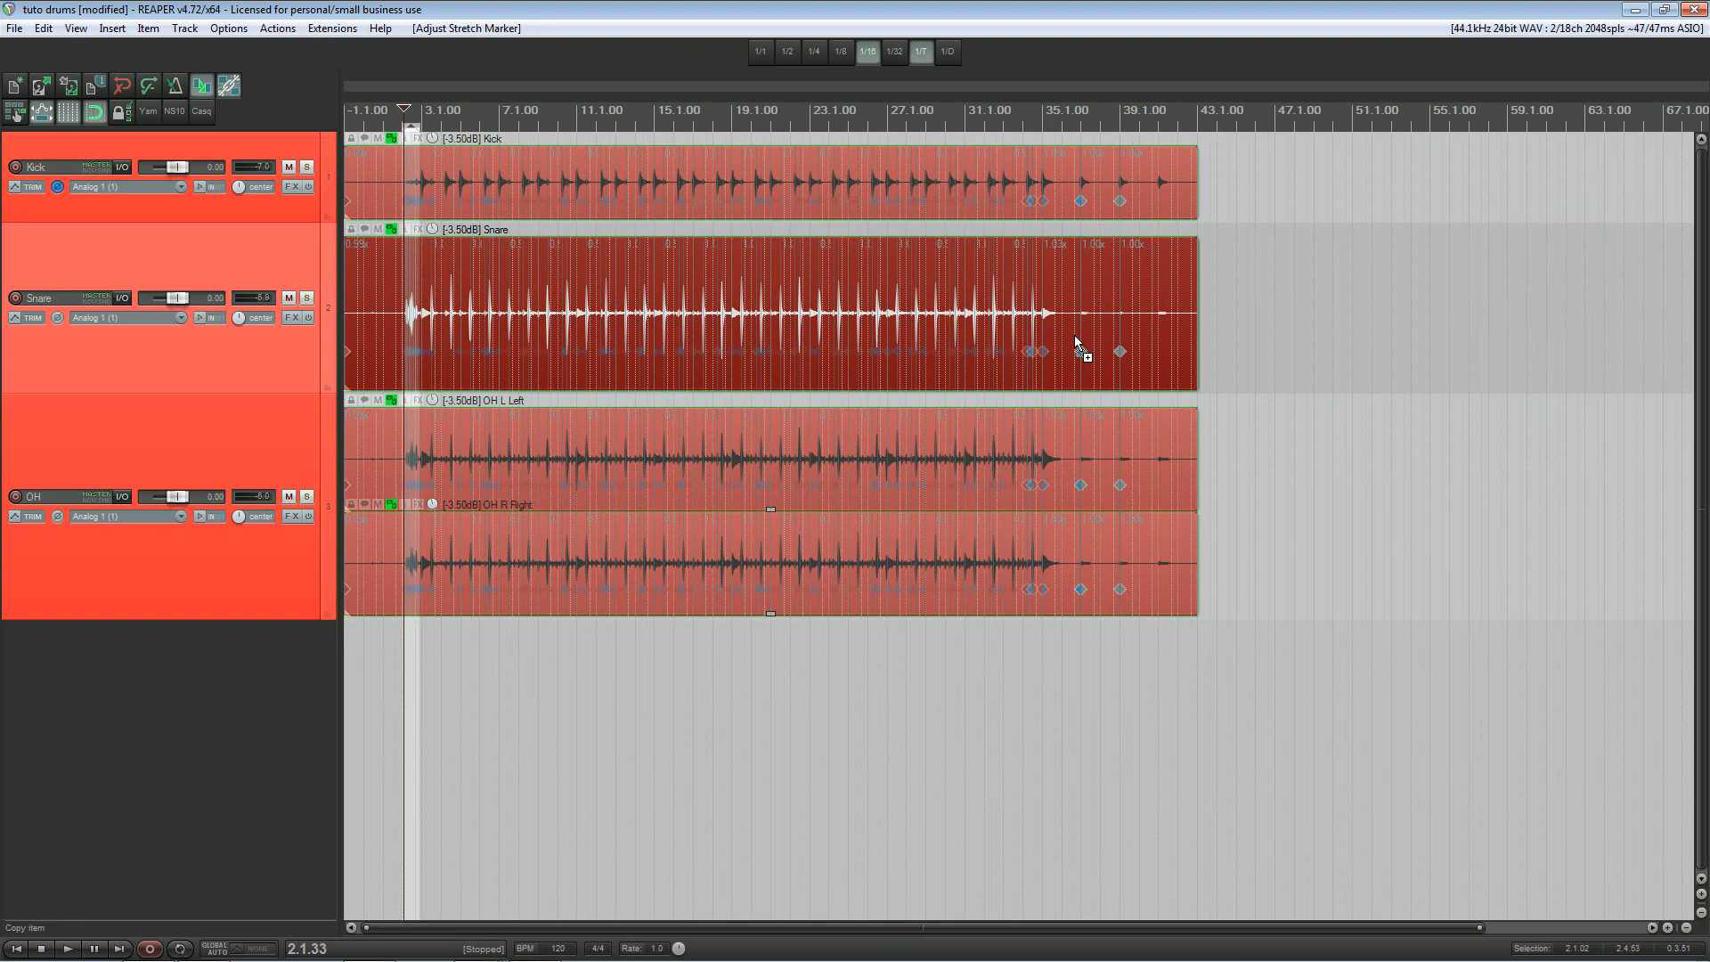
pyautogui.scroll(2, 796, 314)
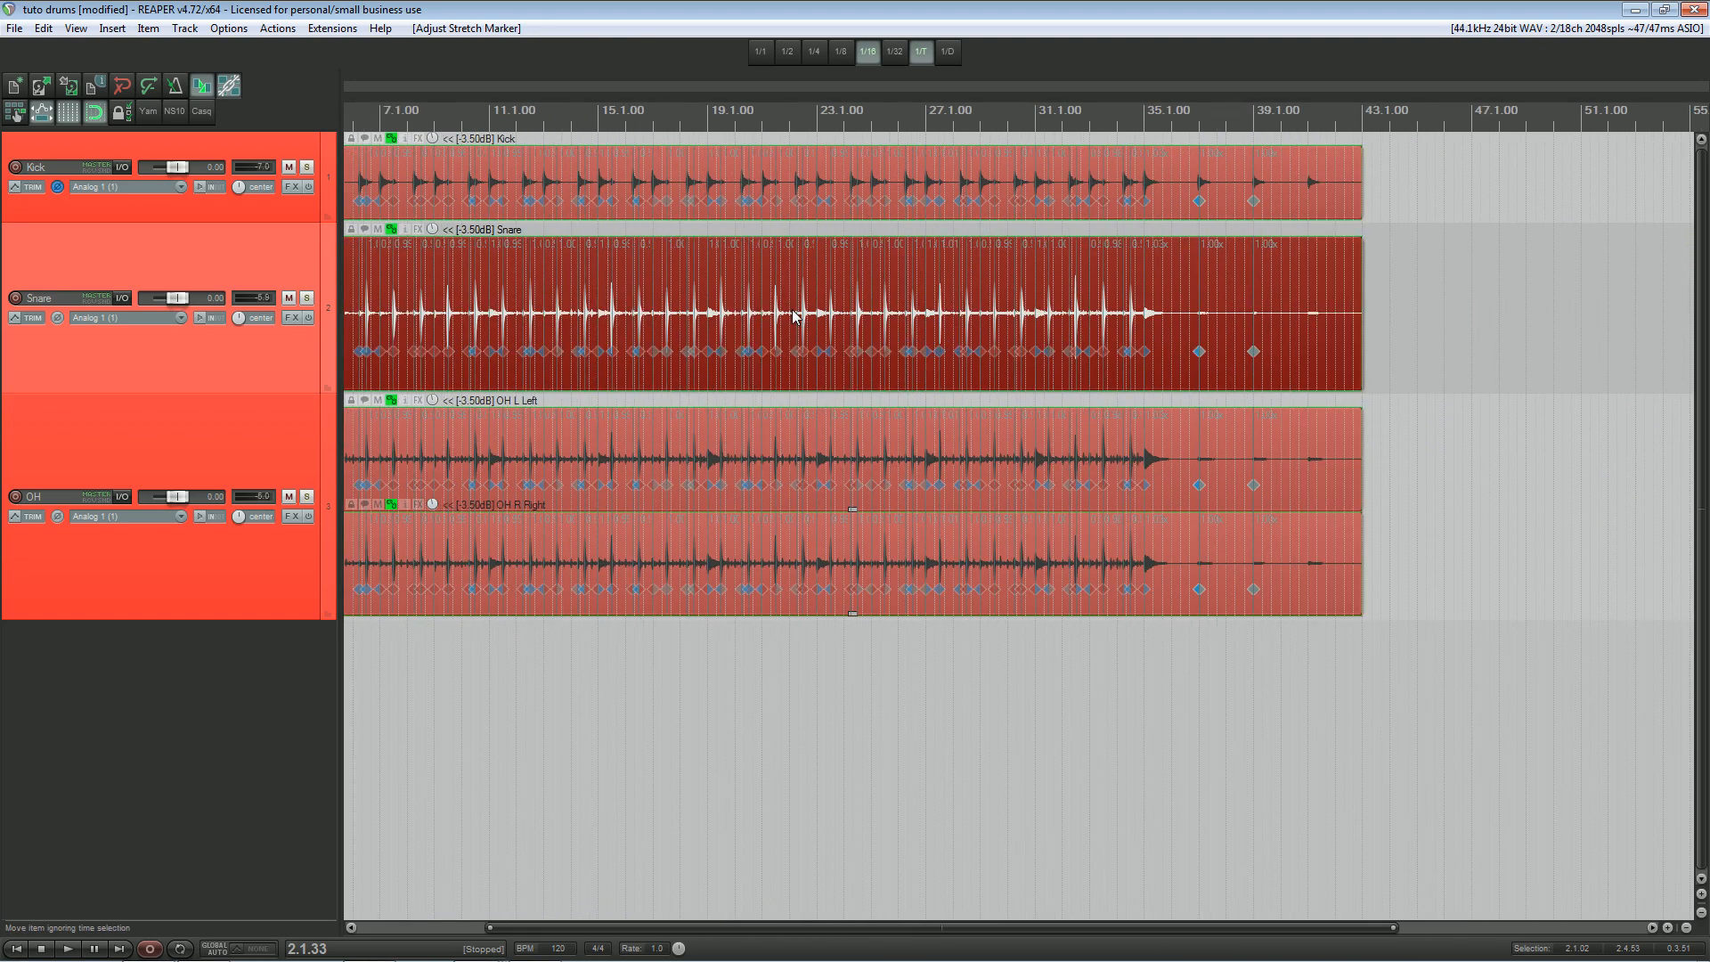